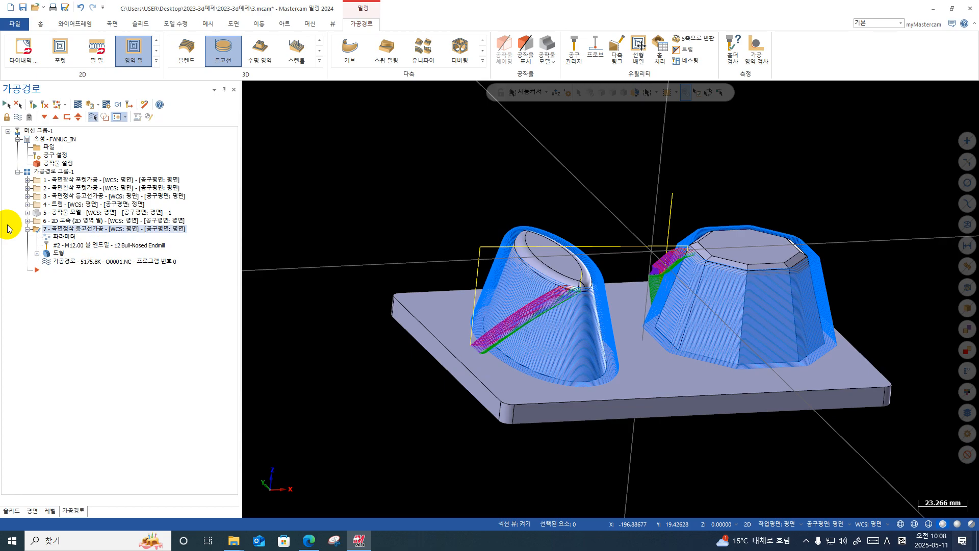
Post-process surface finish contour operation 7 to the NC file O0001.NC, replacing the existing file.
click(118, 106)
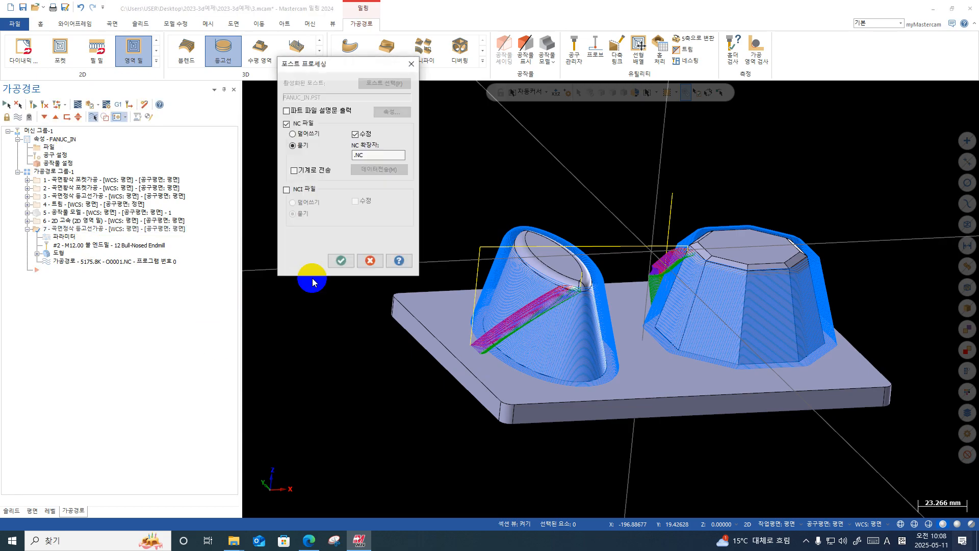
click(339, 258)
click(529, 292)
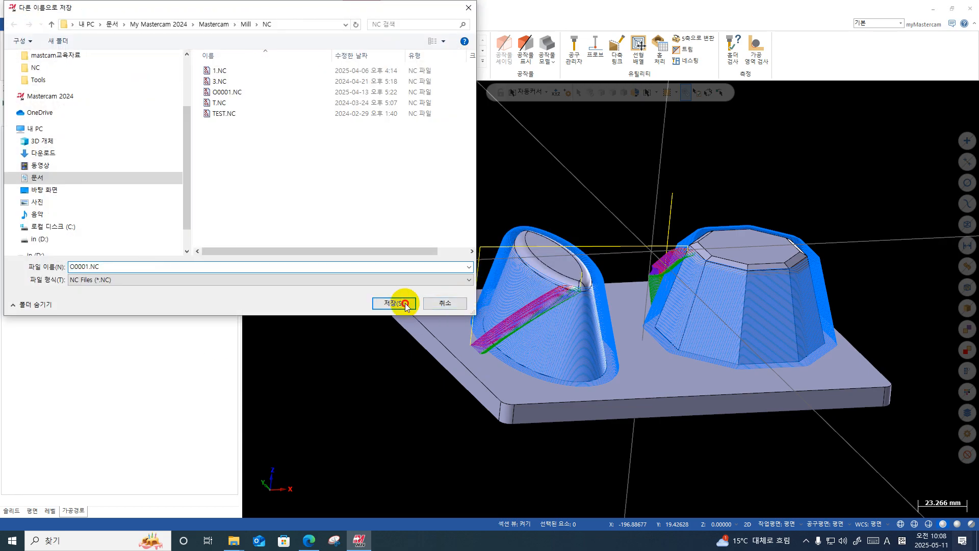
click(405, 304)
click(502, 270)
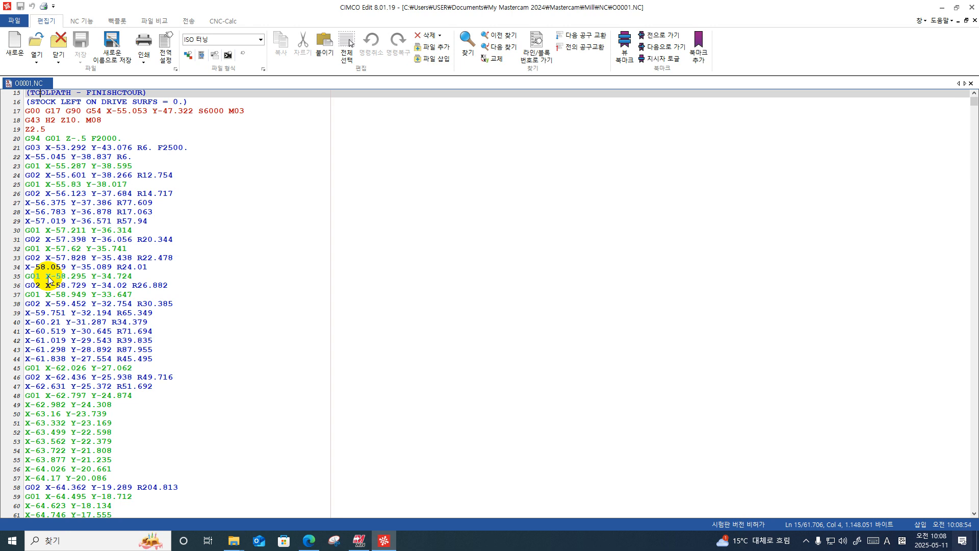
Read through the motion blocks of the posted O0001.NC program and close the CIMCO Edit window.
scroll(48, 279, down, 7)
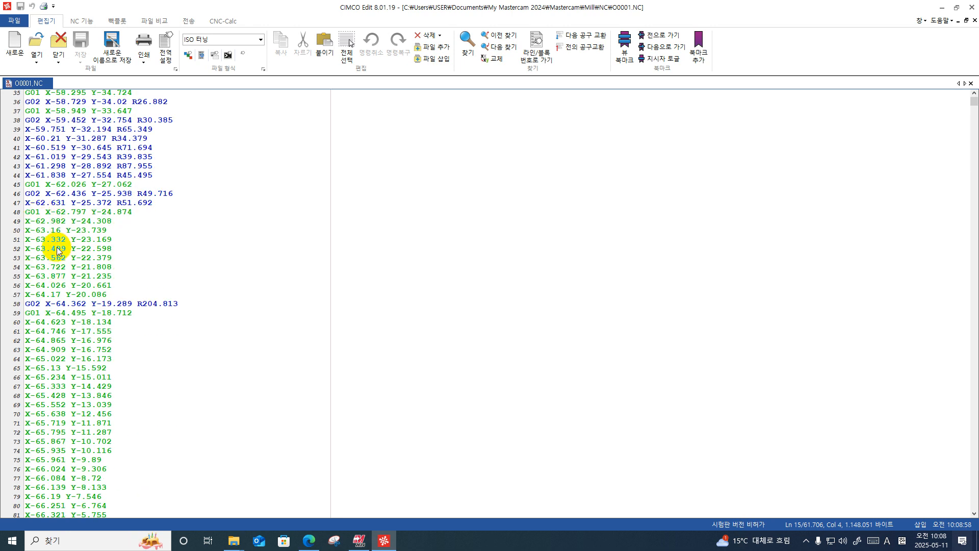
scroll(40, 234, down, 3)
scroll(54, 244, down, 12)
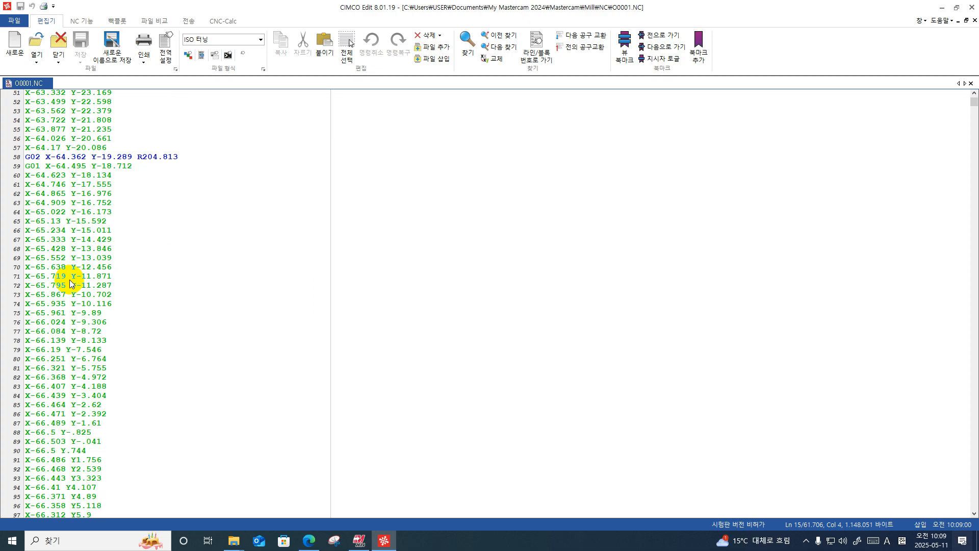
scroll(218, 295, down, 5)
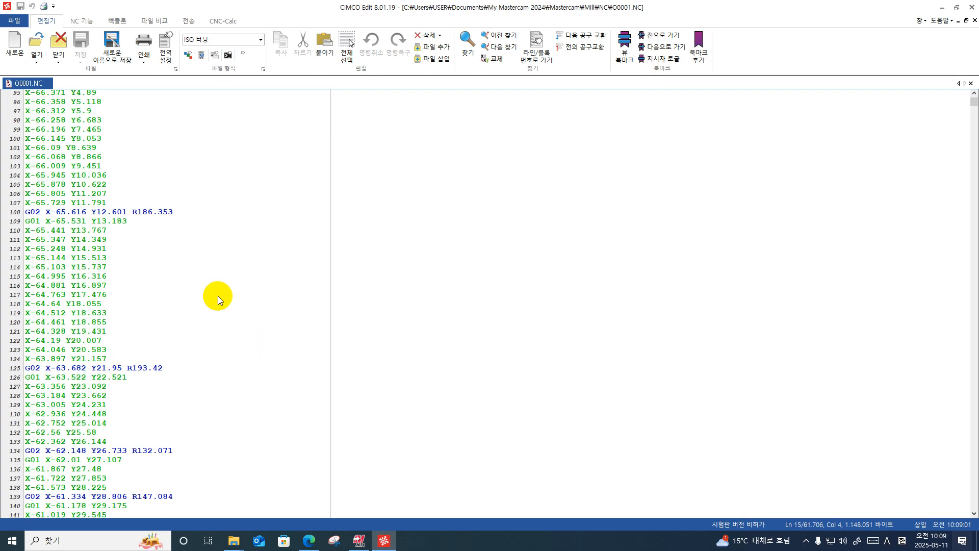
click(971, 7)
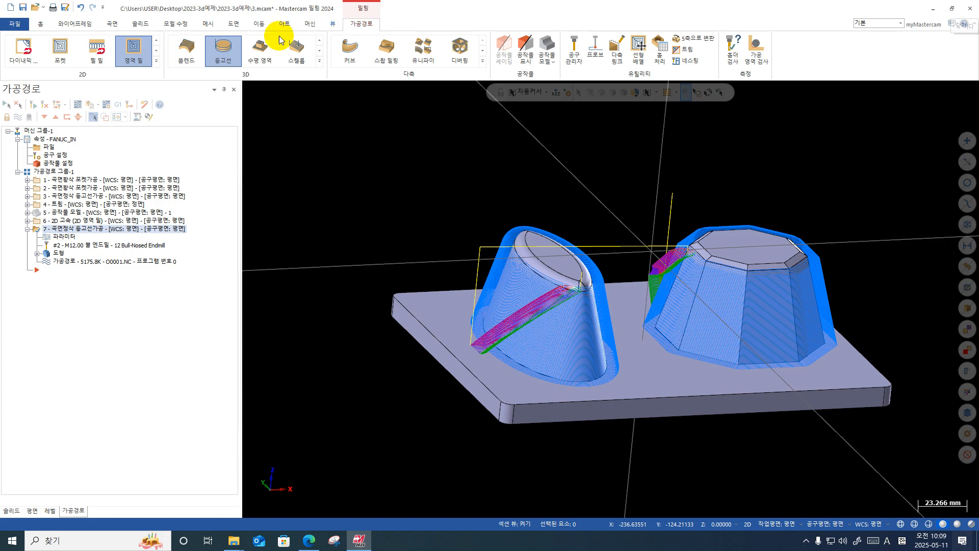
Set the closed-contour entry length of surface finish contour operation 7 to 0 and regenerate the toolpath.
click(54, 237)
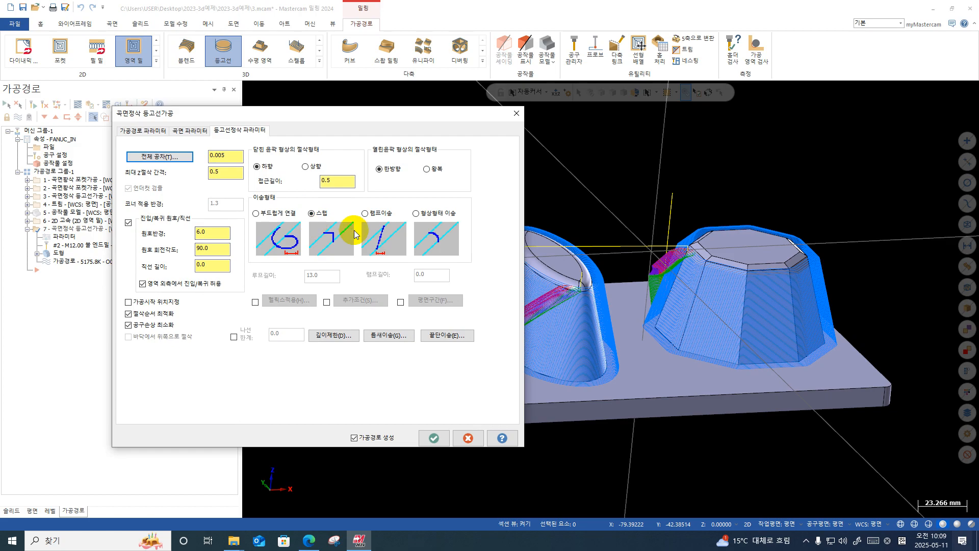
drag(341, 183, 305, 184)
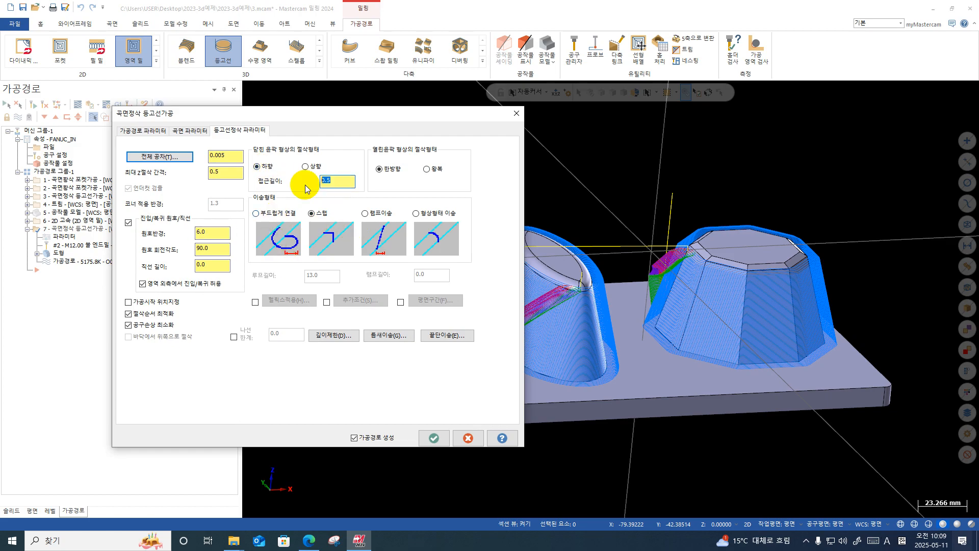
text(0)
key(Return)
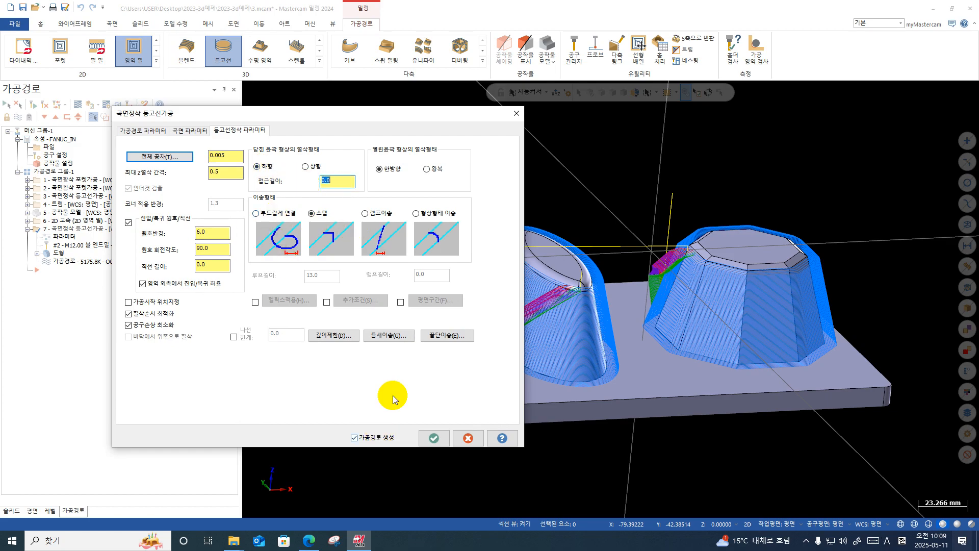
click(433, 437)
click(27, 247)
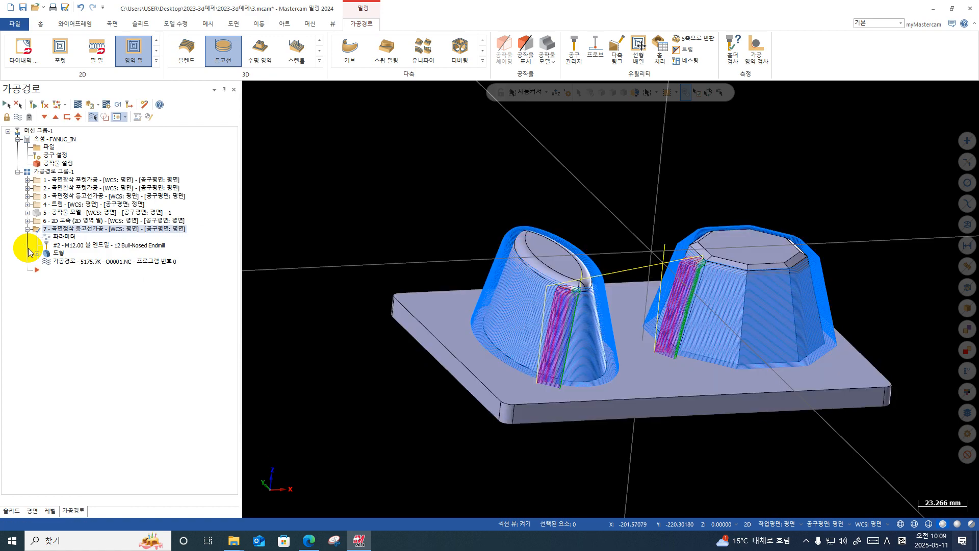
Examine the entry and exit arcs and the step transitions of the finishing toolpath on the cone.
scroll(485, 267, up, 5)
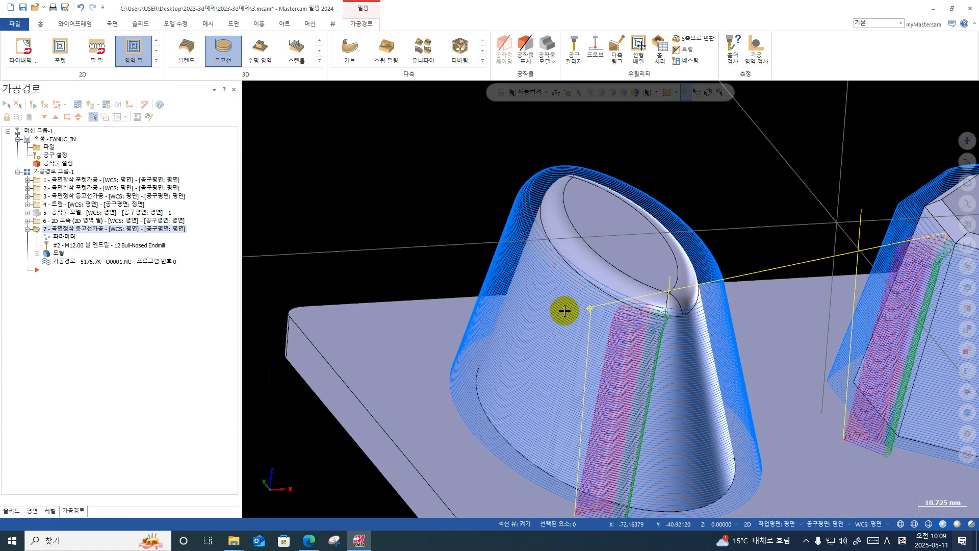
scroll(601, 269, up, 1)
scroll(601, 269, down, 1)
scroll(546, 254, down, 1)
middle_drag(546, 253, 590, 330)
scroll(575, 348, up, 2)
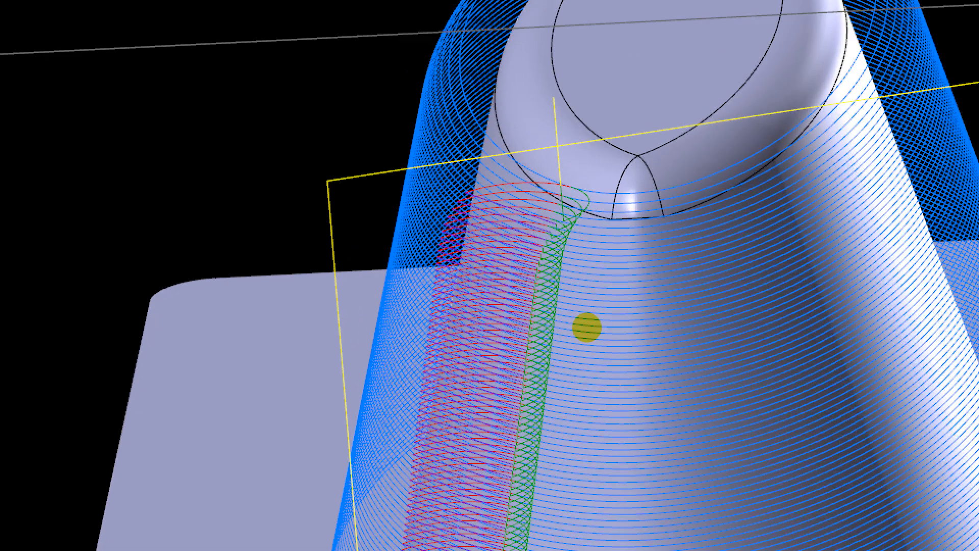
click(588, 327)
mouse_move(621, 309)
mouse_down()
mouse_move(632, 298)
mouse_move(620, 281)
mouse_move(607, 297)
mouse_move(731, 197)
mouse_move(629, 305)
mouse_move(593, 303)
mouse_move(612, 302)
mouse_up()
key(Escape)
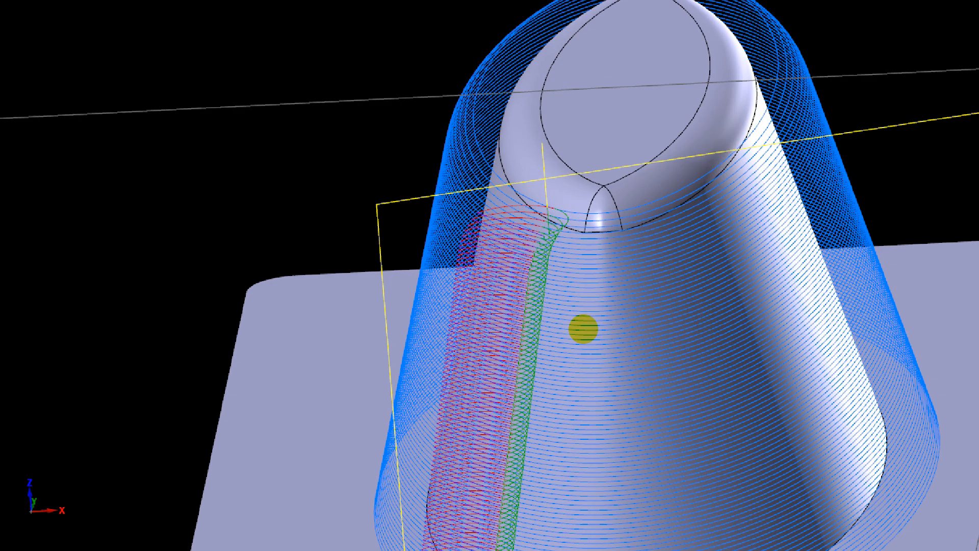
click(577, 297)
drag(578, 292, 611, 303)
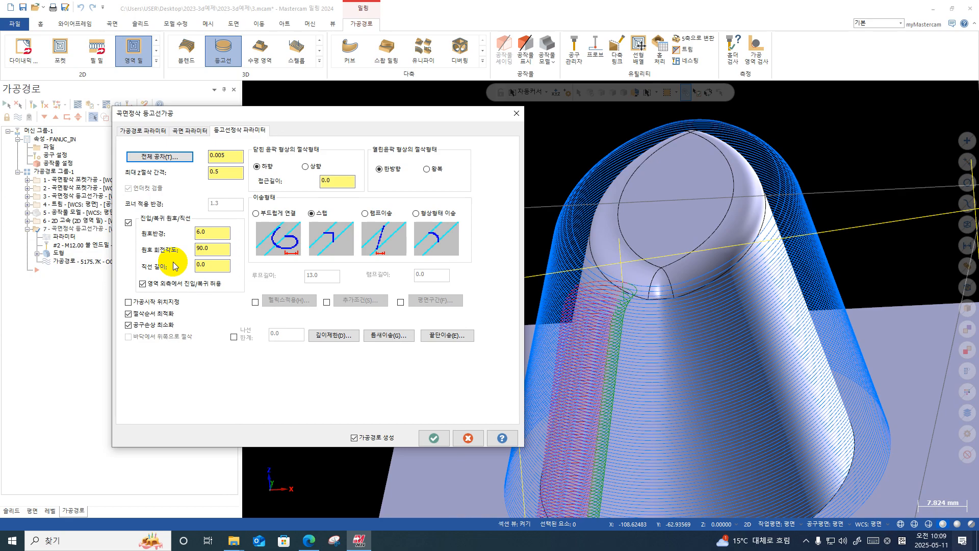
Set the gap distance of the finish contour operation to 1, regenerate, and inspect the retract moves between the two bosses.
click(389, 335)
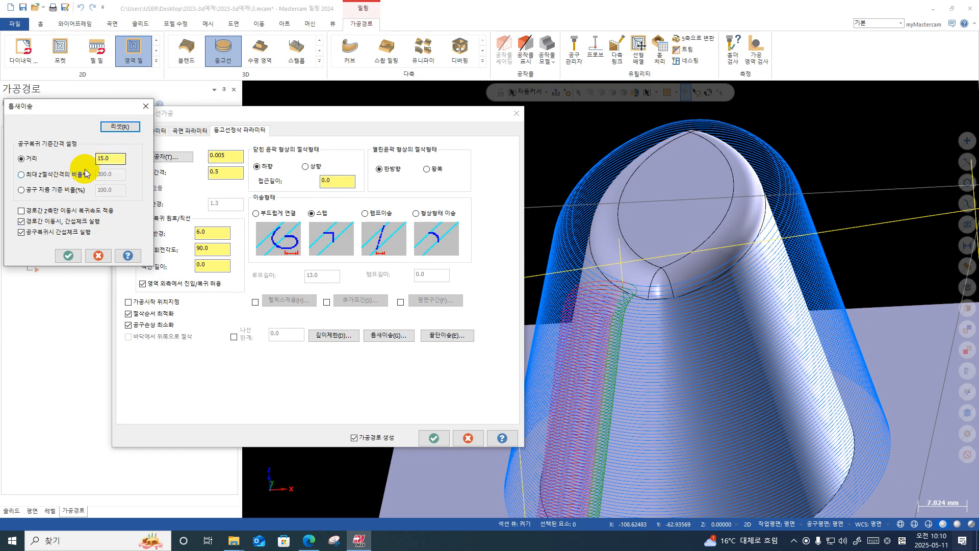
drag(214, 266, 184, 274)
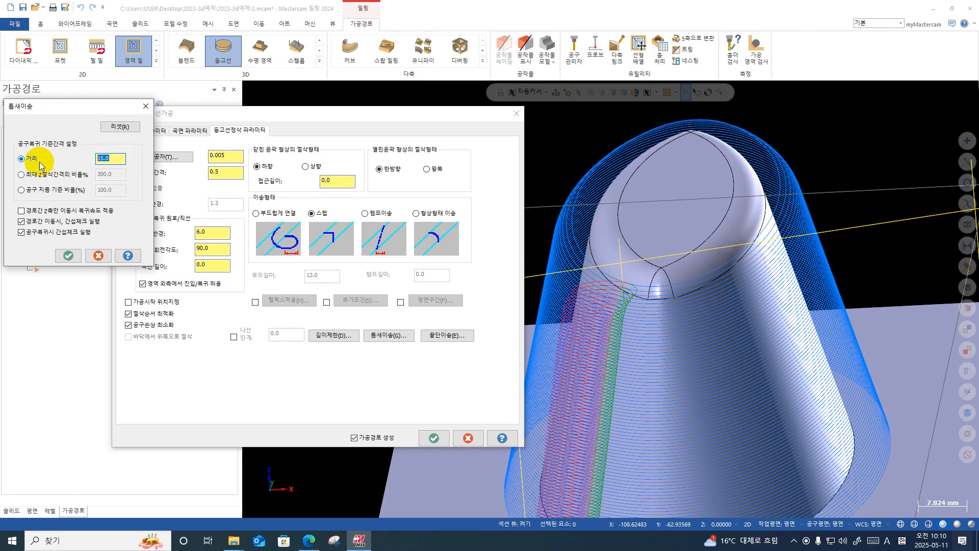
text(1)
click(67, 255)
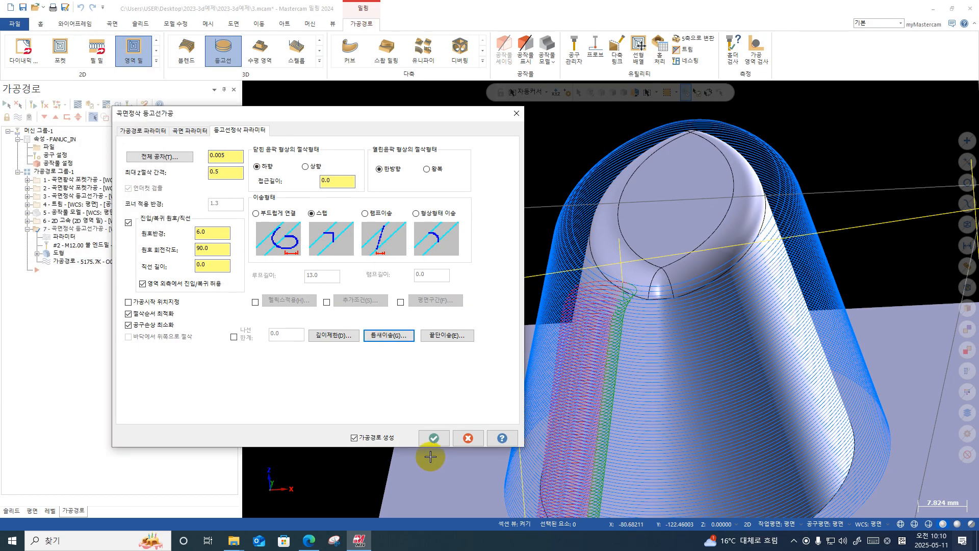
click(433, 437)
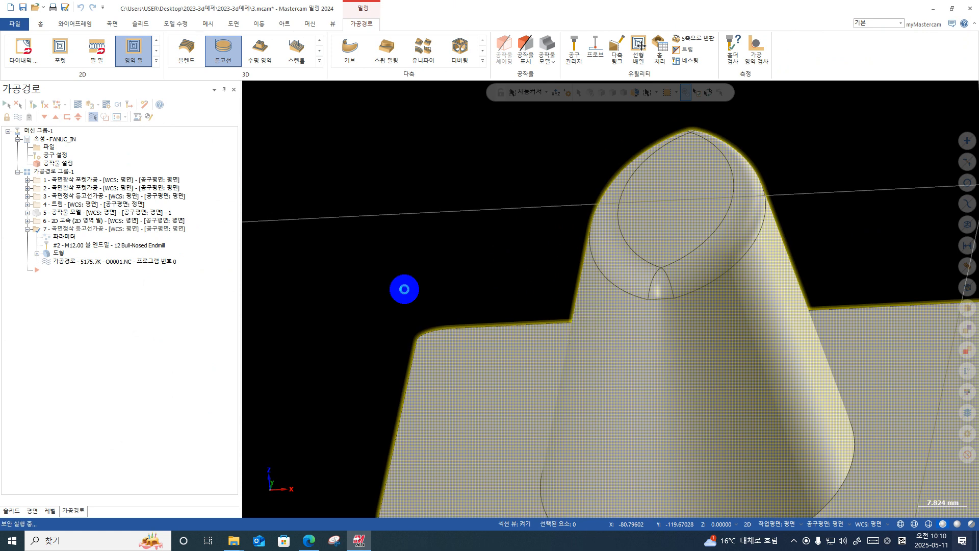
click(106, 119)
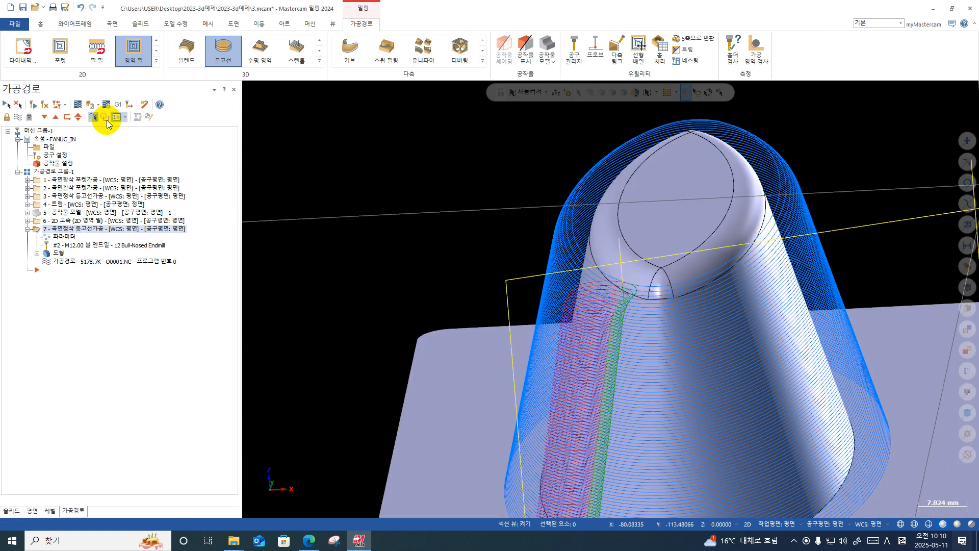
scroll(492, 180, down, 2)
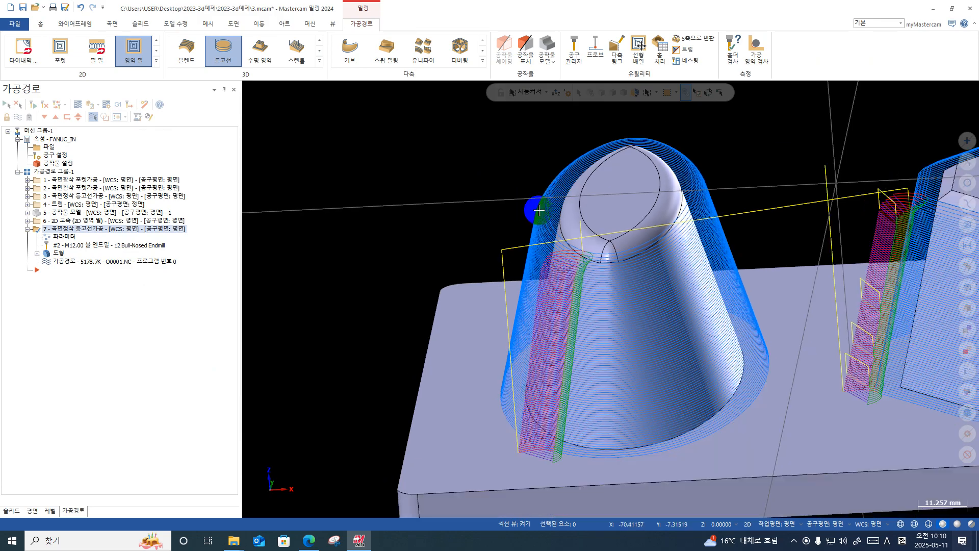
scroll(909, 212, up, 2)
scroll(909, 212, up, 5)
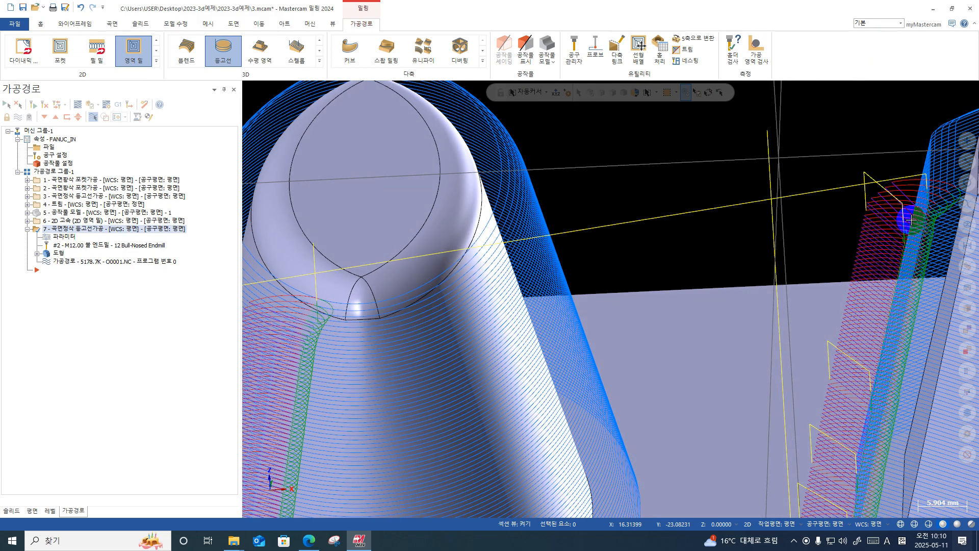
scroll(864, 400, down, 1)
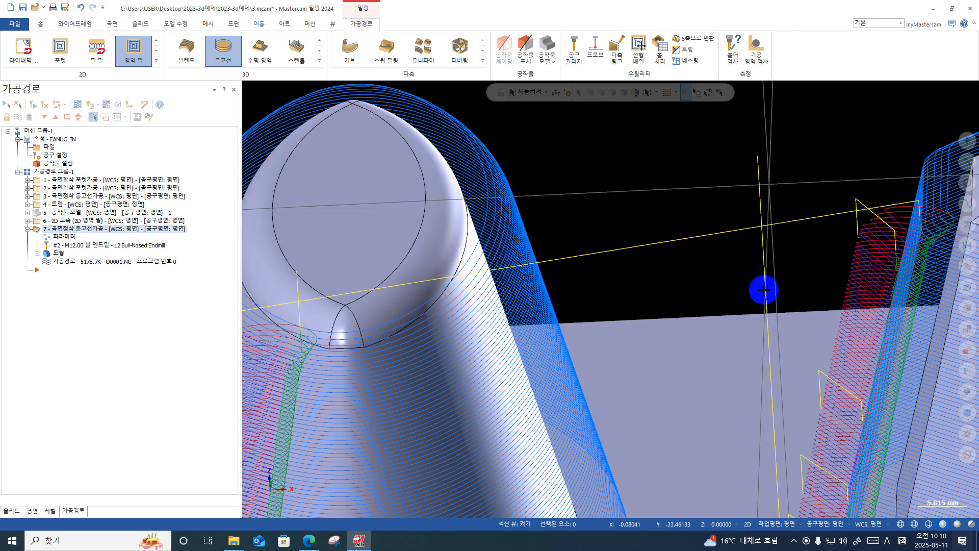
Set the gap distance of the finish contour operation to 15 and regenerate the toolpath.
click(57, 237)
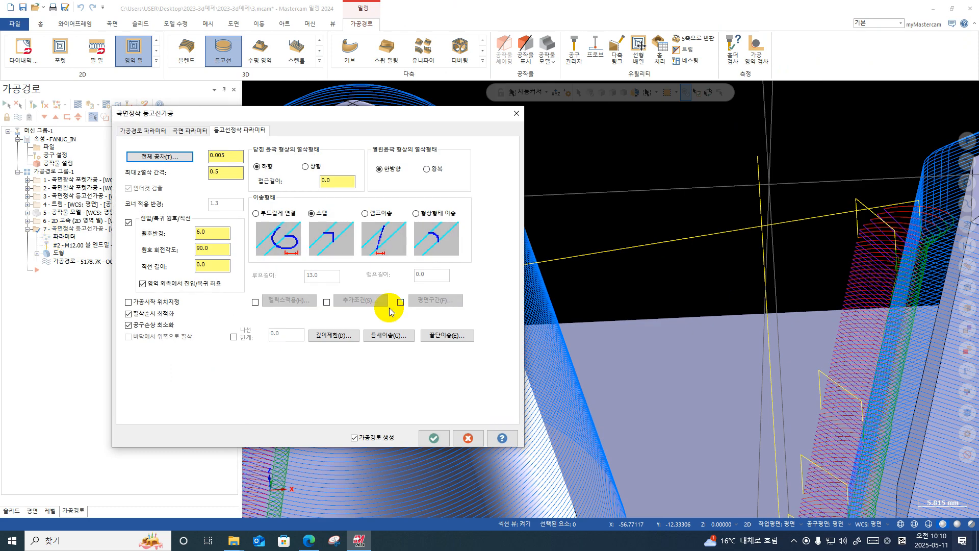
click(376, 336)
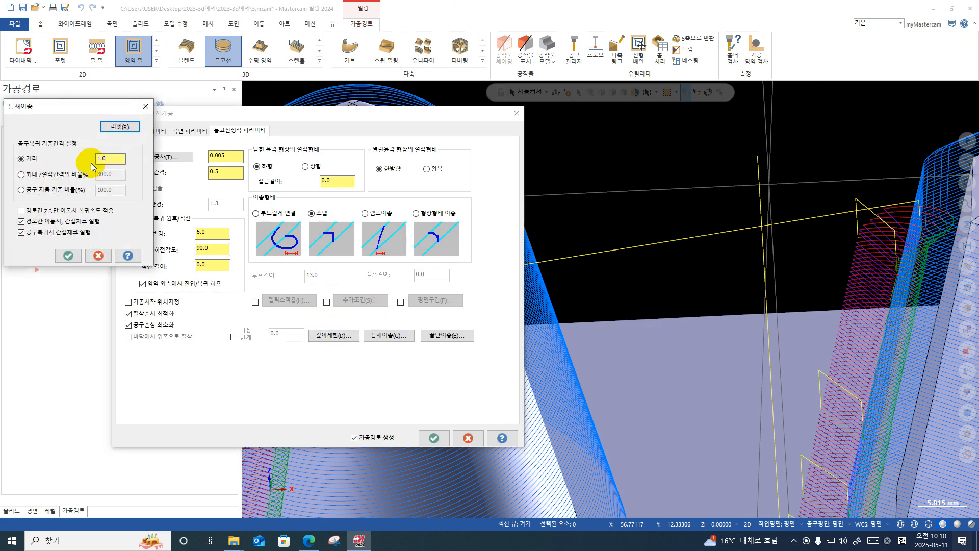
text(15)
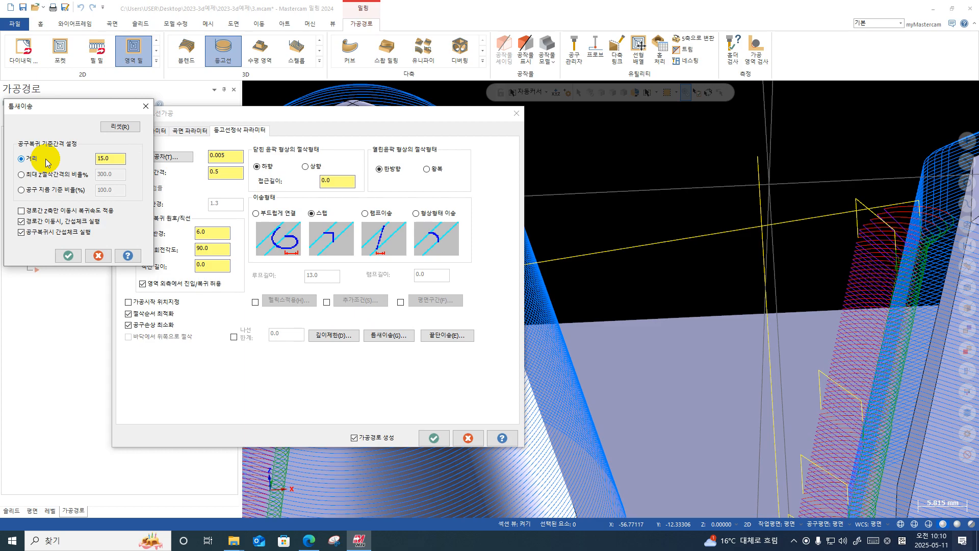
click(68, 255)
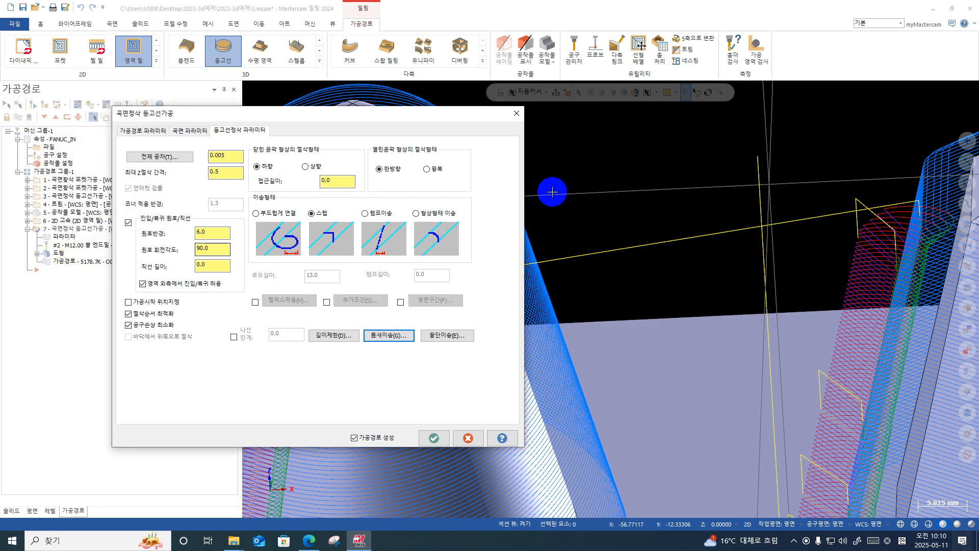
click(428, 439)
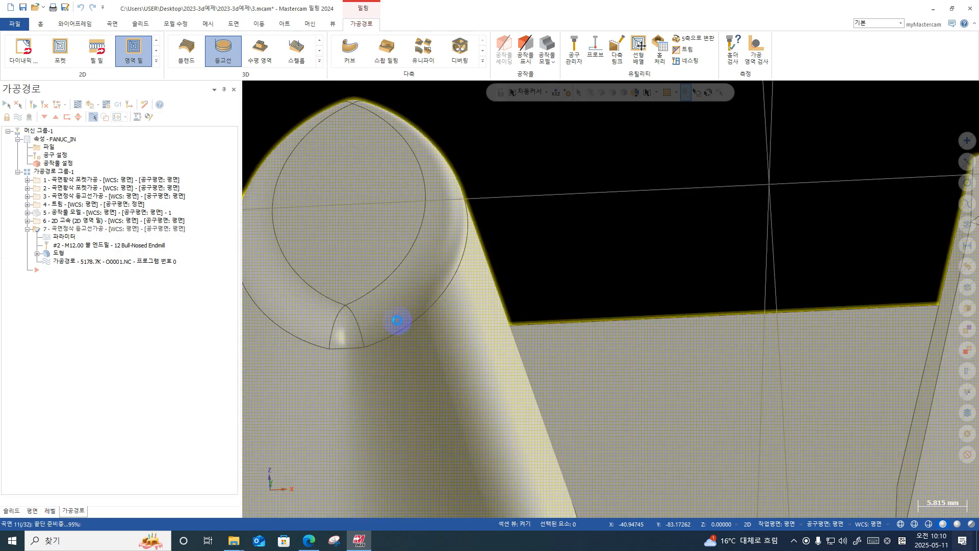
Chain the cone's base edge on the solid as the tool center boundary of finish contour operation 7.
scroll(398, 317, down, 1)
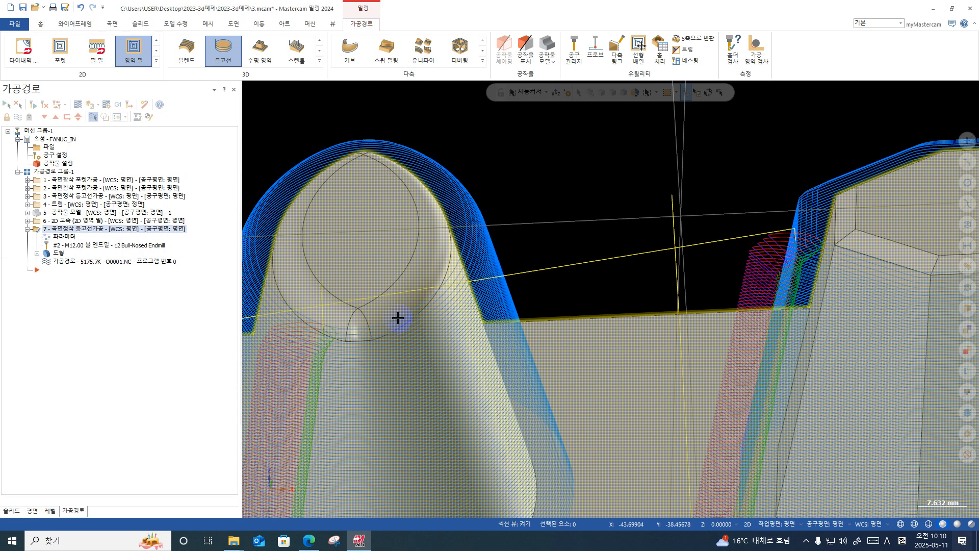
scroll(596, 304, down, 3)
middle_drag(513, 243, 470, 239)
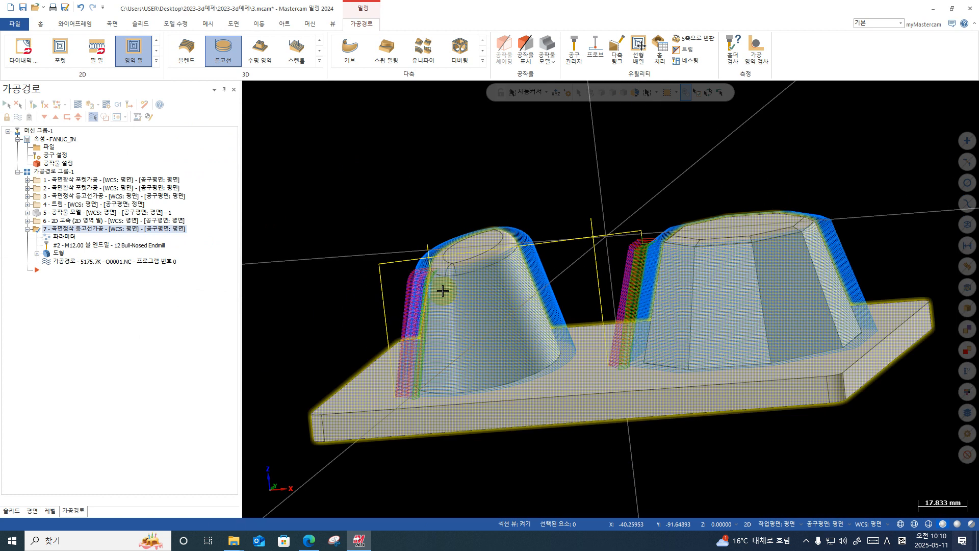
click(60, 254)
click(175, 206)
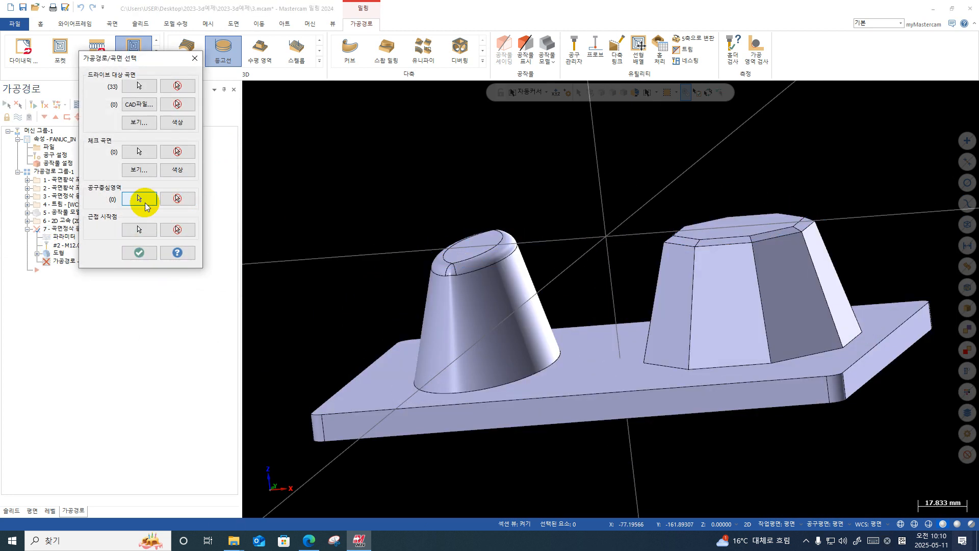
click(144, 203)
middle_drag(549, 334, 535, 399)
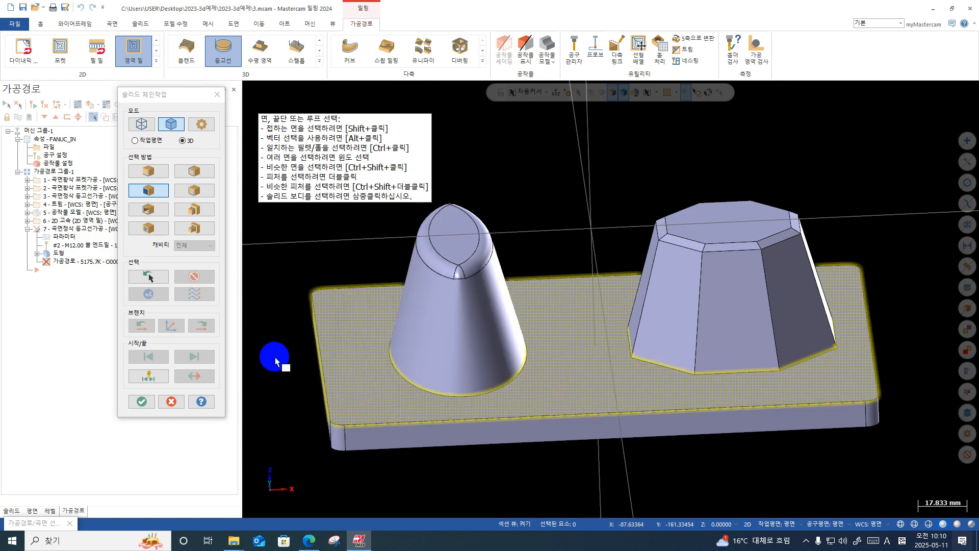
click(193, 172)
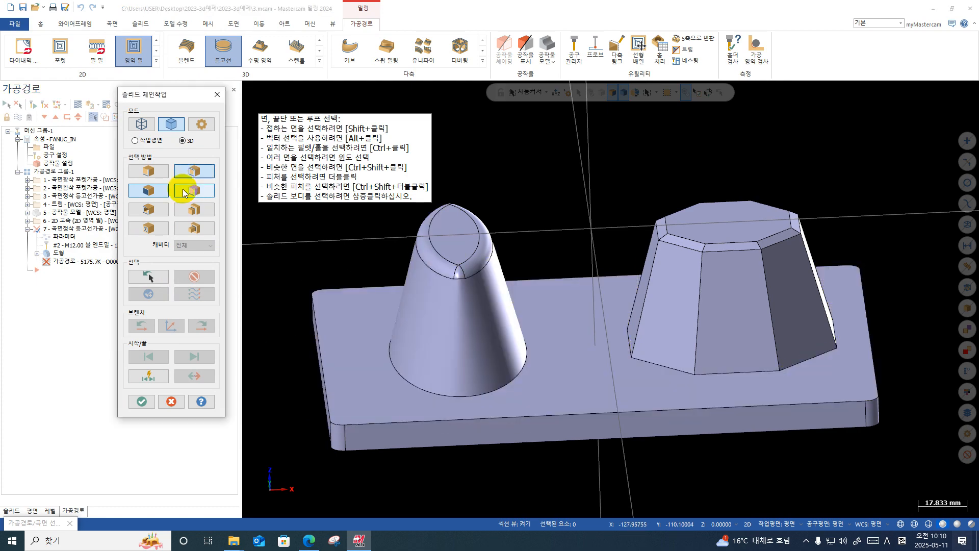
click(413, 385)
click(142, 402)
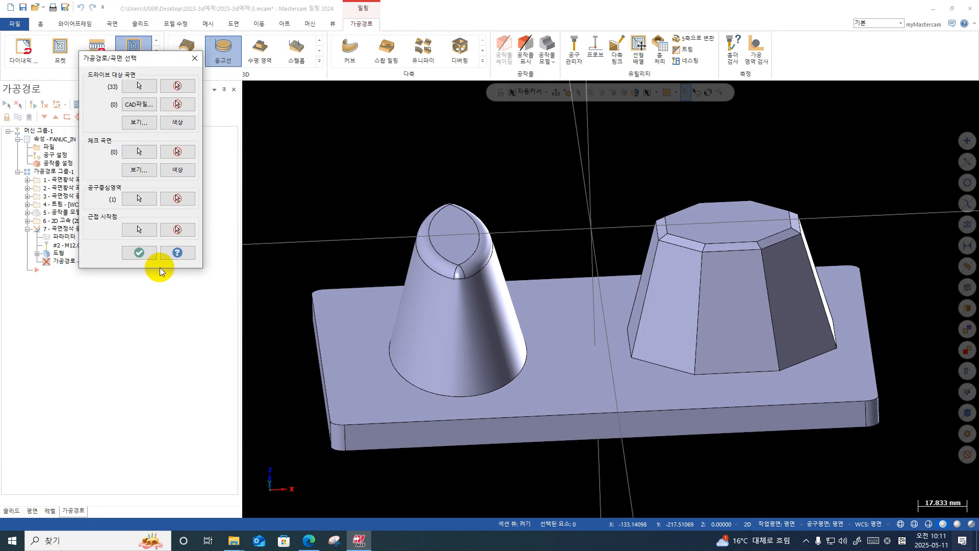
click(133, 255)
In operation 7's surface parameters, set the tool center boundary's offset value to 1.0 and the tool position to outside.
click(65, 237)
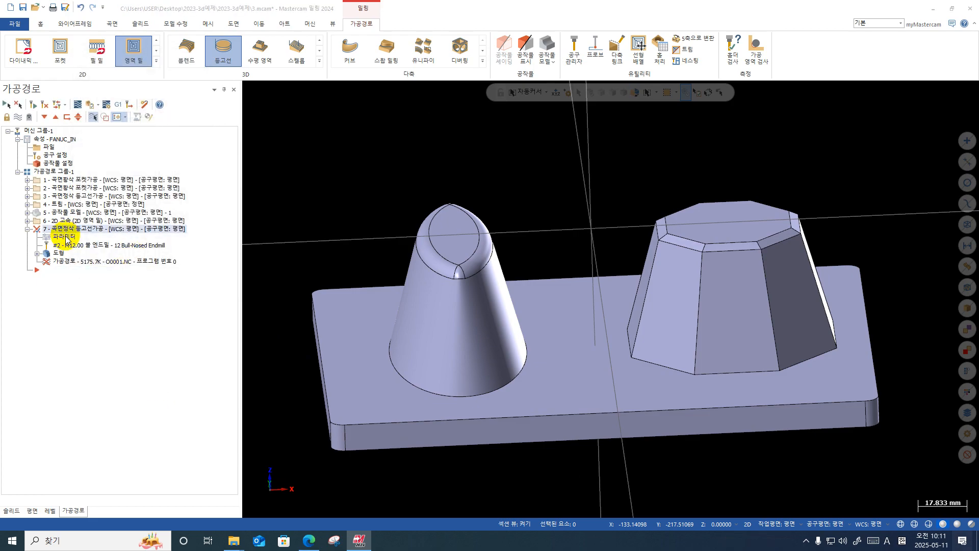
click(201, 131)
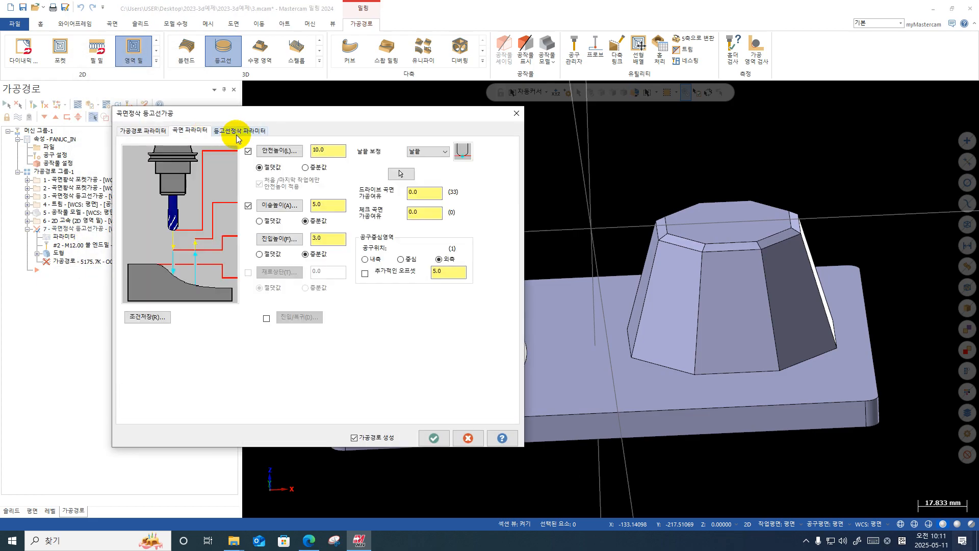
click(433, 271)
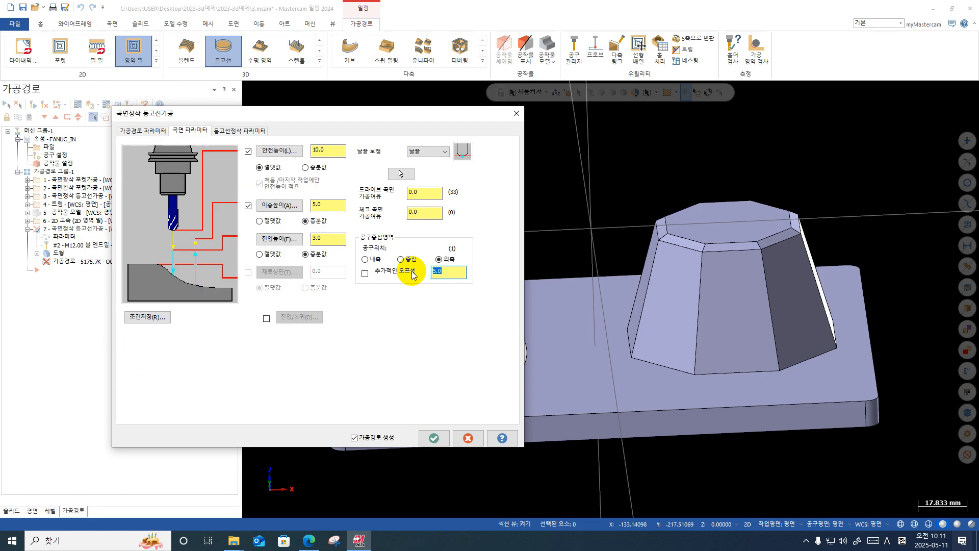
text(1.0)
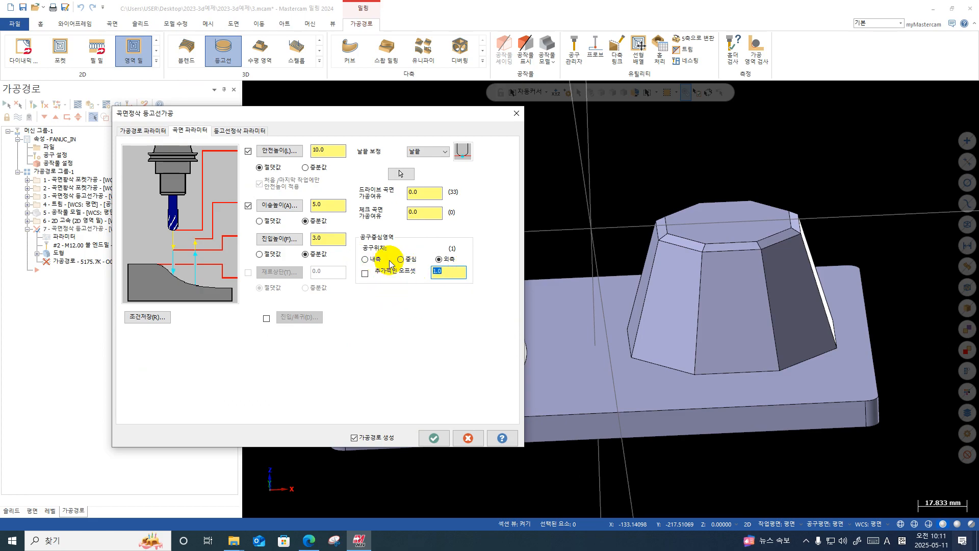
click(411, 261)
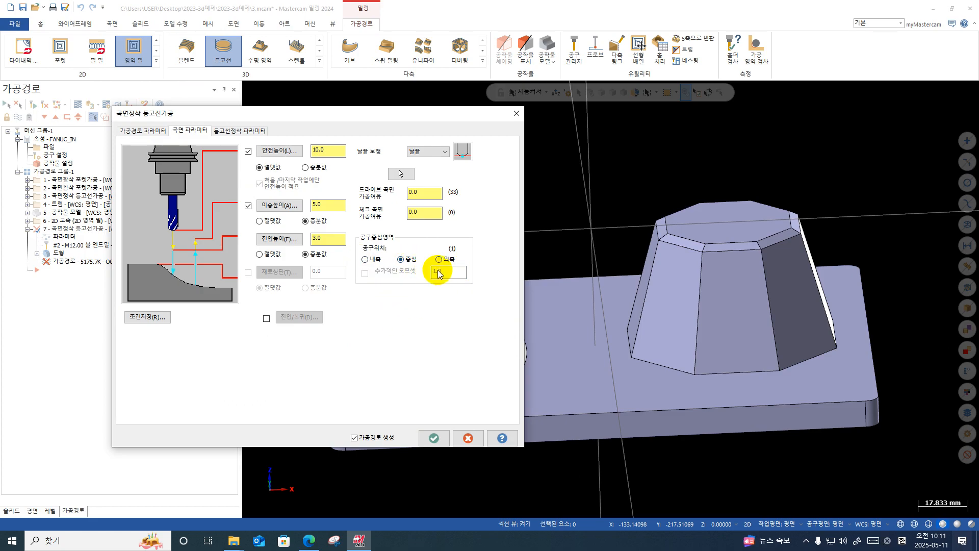
click(442, 259)
click(406, 259)
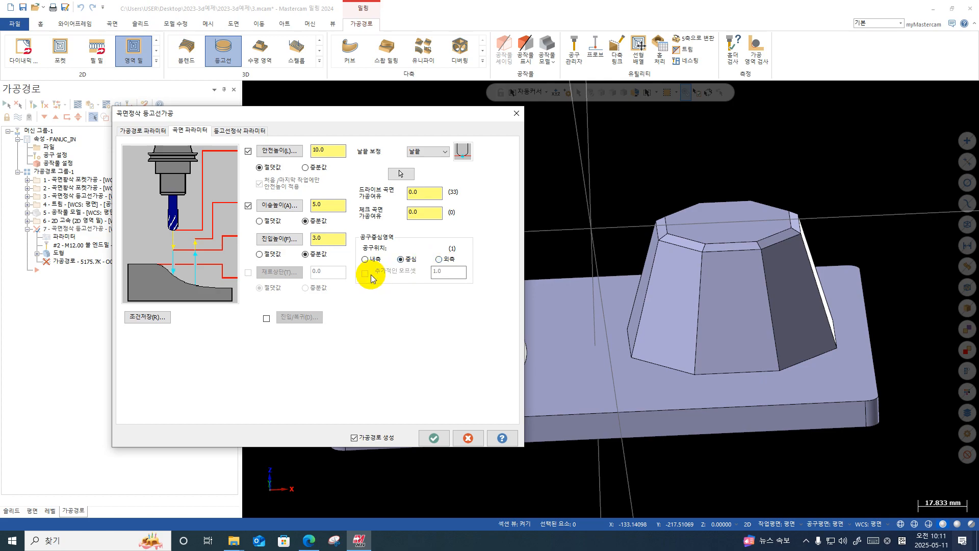
click(438, 260)
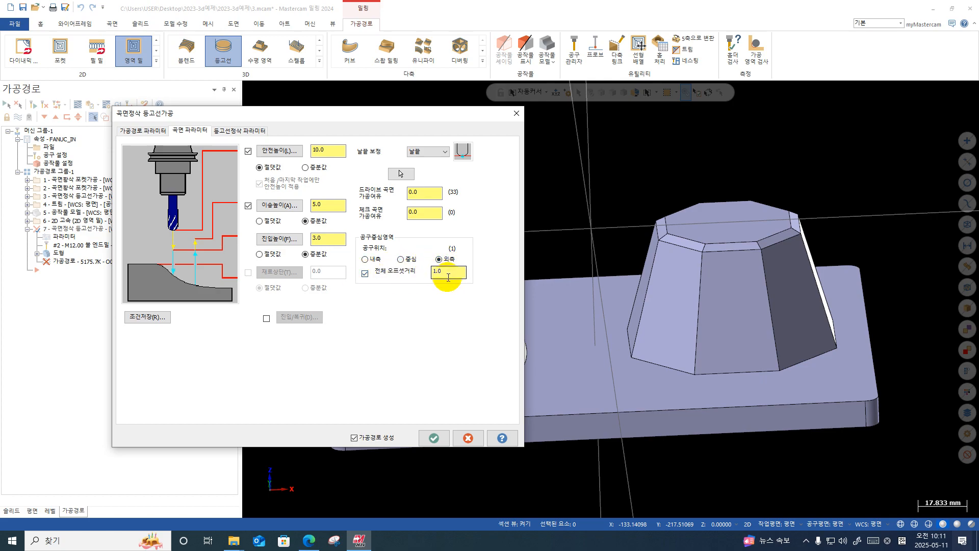
Turn off the boundary's additional offset and regenerate the finish contour toolpath.
click(432, 440)
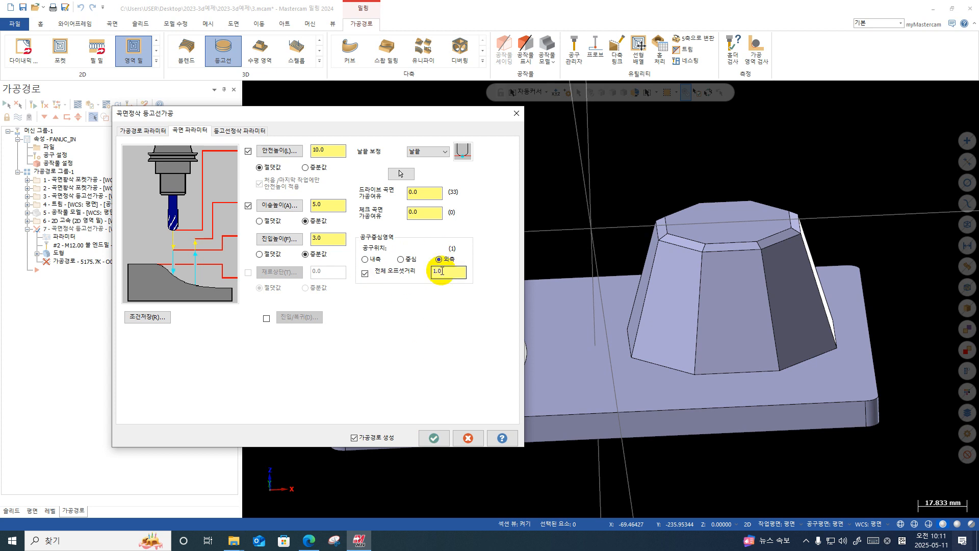
drag(443, 270, 393, 281)
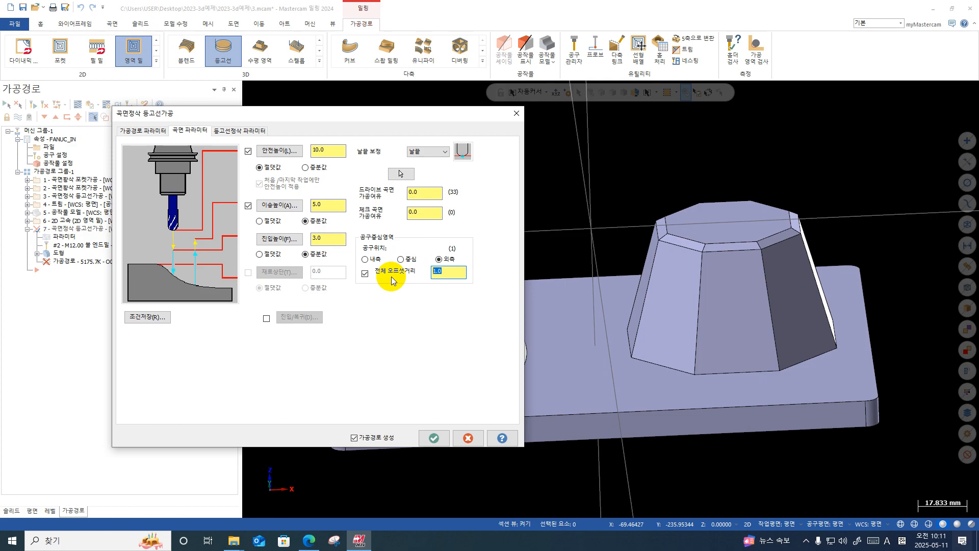
click(364, 273)
click(434, 436)
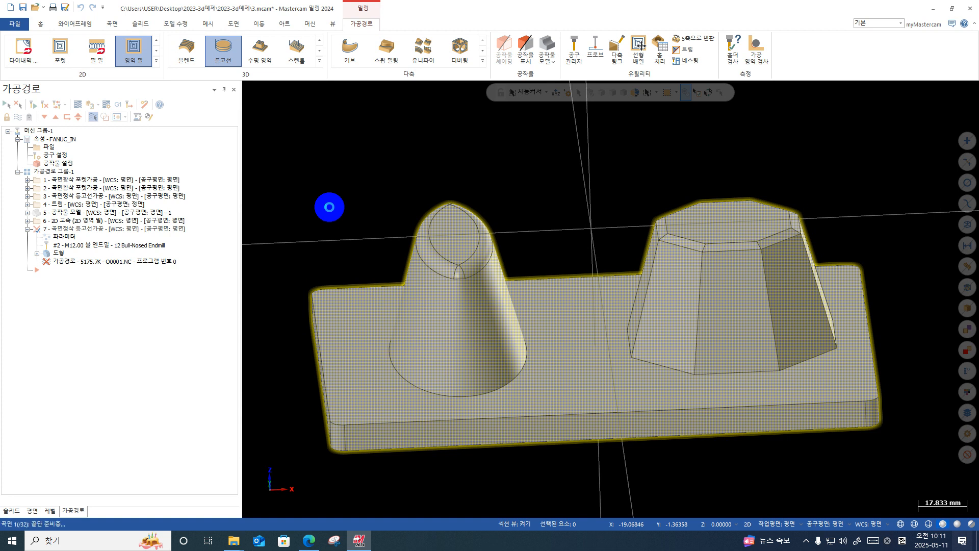
Examine the retract moves and the entry and exit arcs of the finishing toolpath beside the cone.
middle_drag(329, 205, 386, 306)
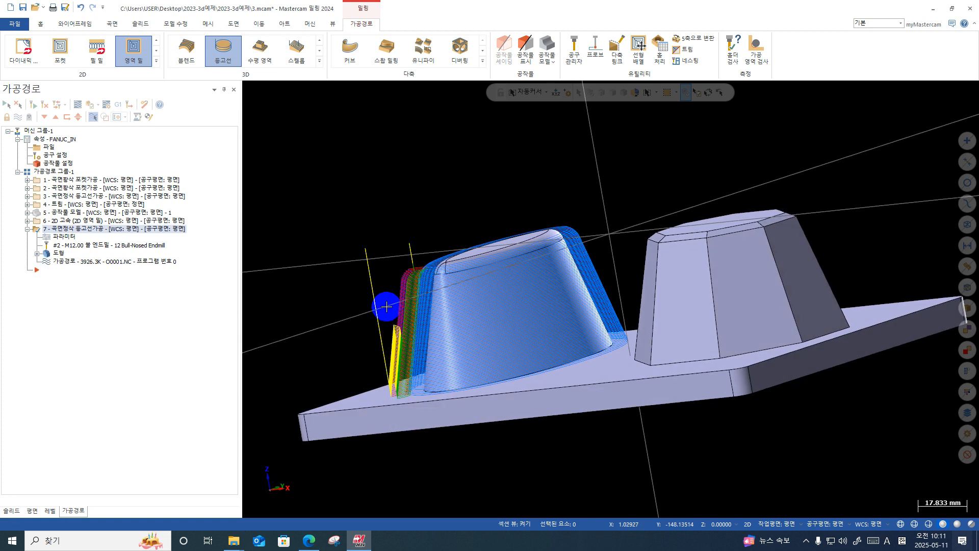
scroll(386, 307, up, 1)
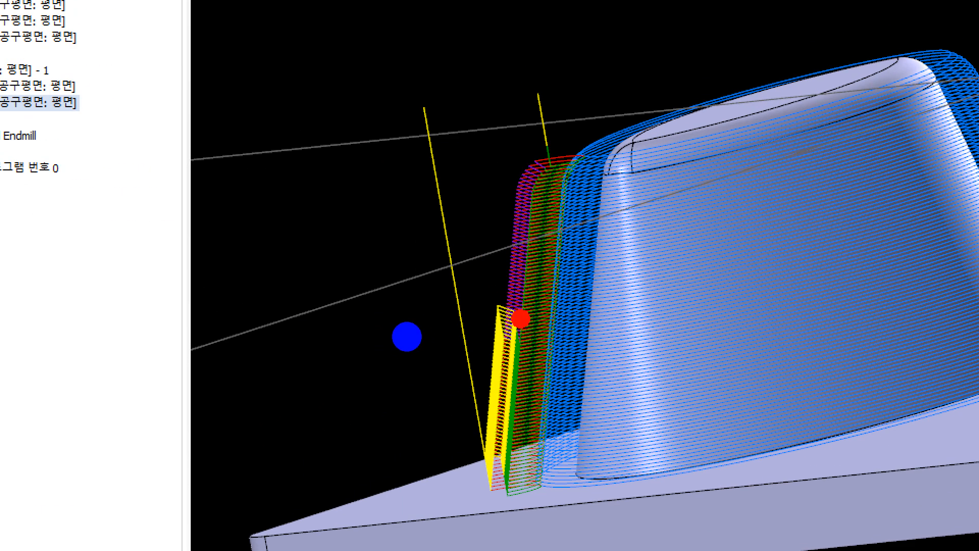
mouse_move(520, 318)
mouse_down()
mouse_move(480, 299)
mouse_move(511, 320)
mouse_move(475, 318)
mouse_move(508, 333)
mouse_up()
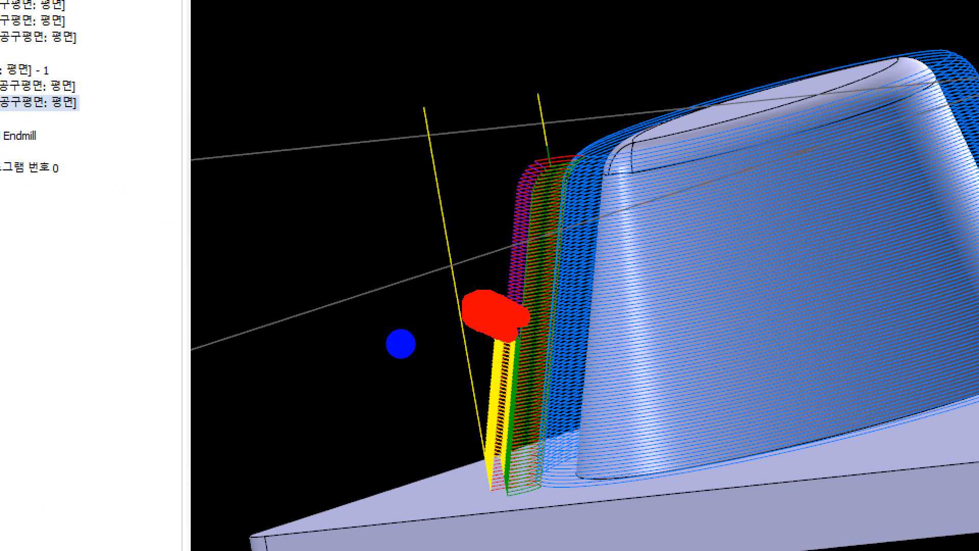
middle_drag(506, 327, 515, 331)
scroll(513, 323, up, 3)
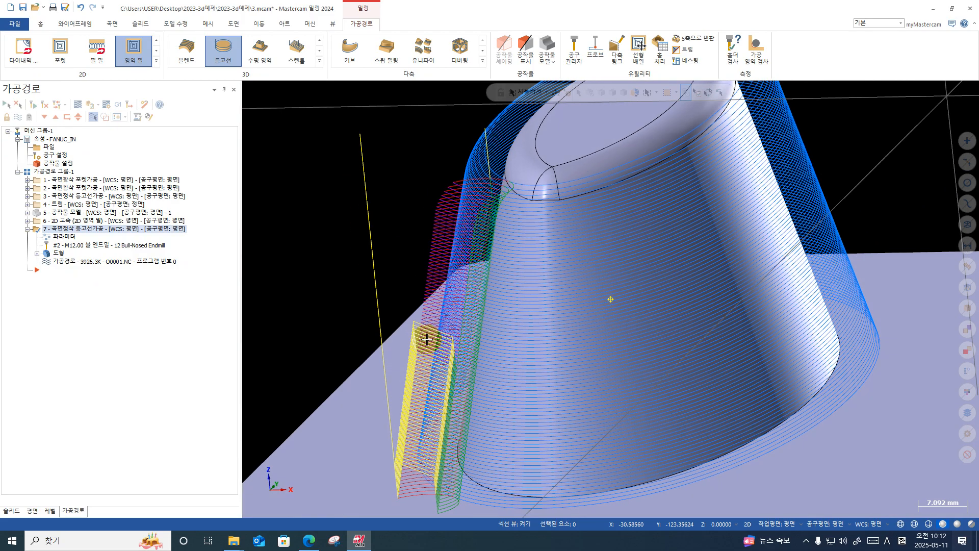
scroll(427, 339, up, 2)
middle_drag(428, 338, 396, 188)
double_click(63, 236)
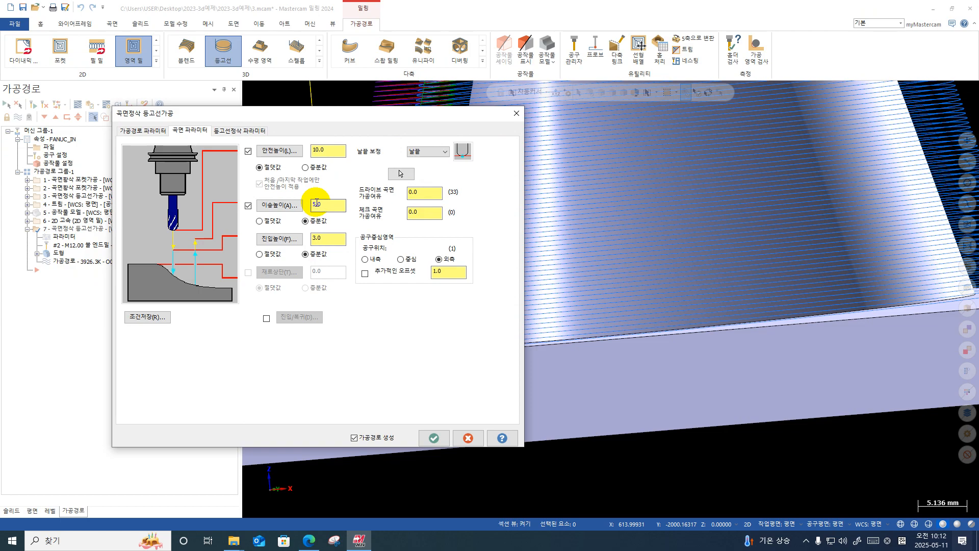
click(516, 112)
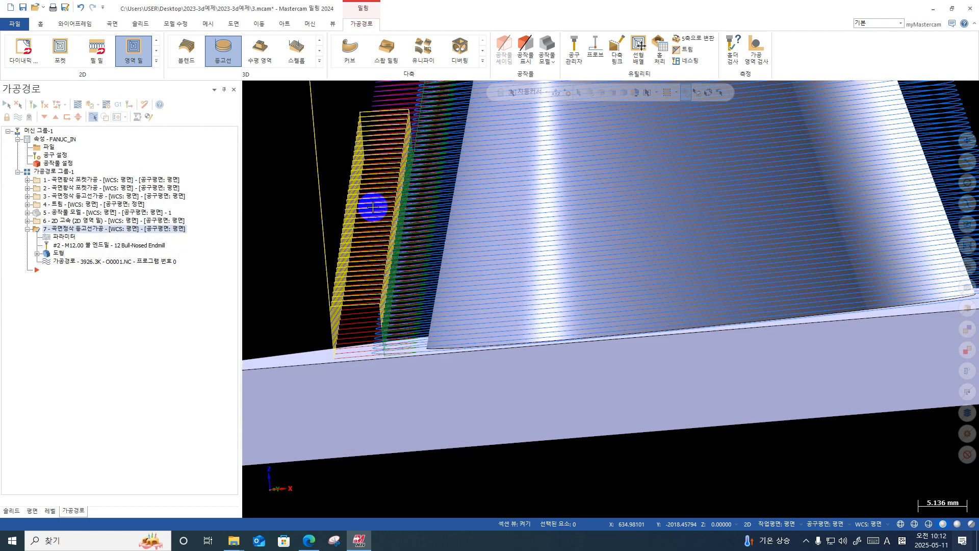
scroll(400, 142, up, 2)
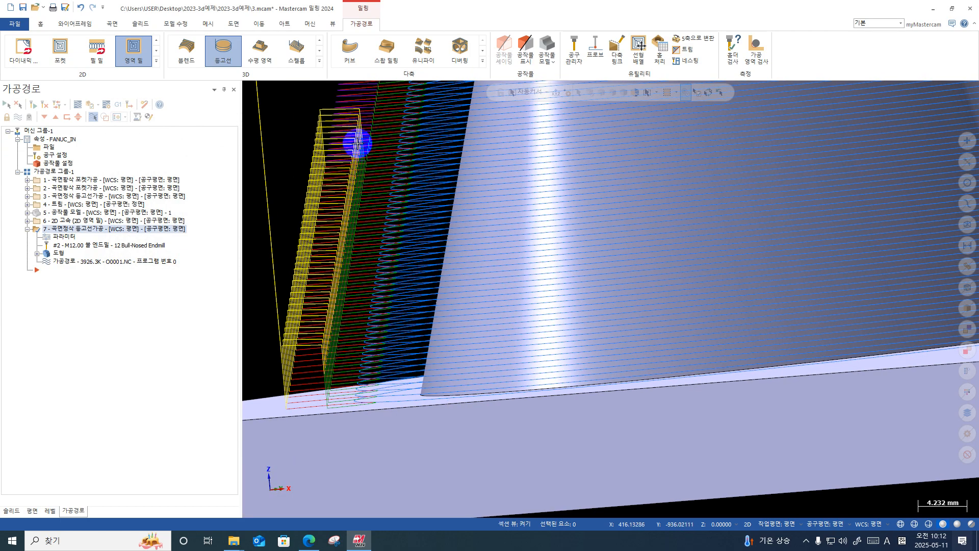
scroll(357, 143, down, 1)
middle_drag(374, 133, 356, 170)
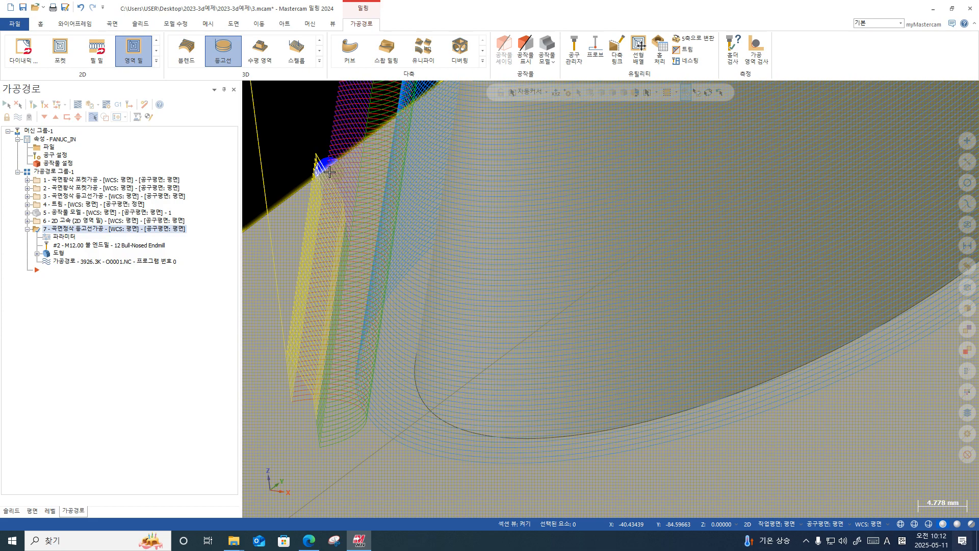
scroll(329, 172, down, 2)
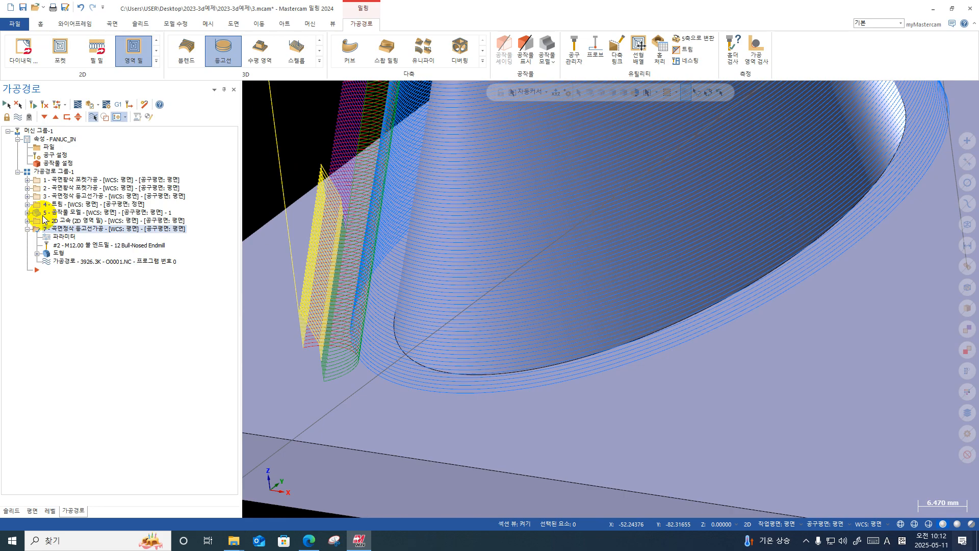
click(64, 237)
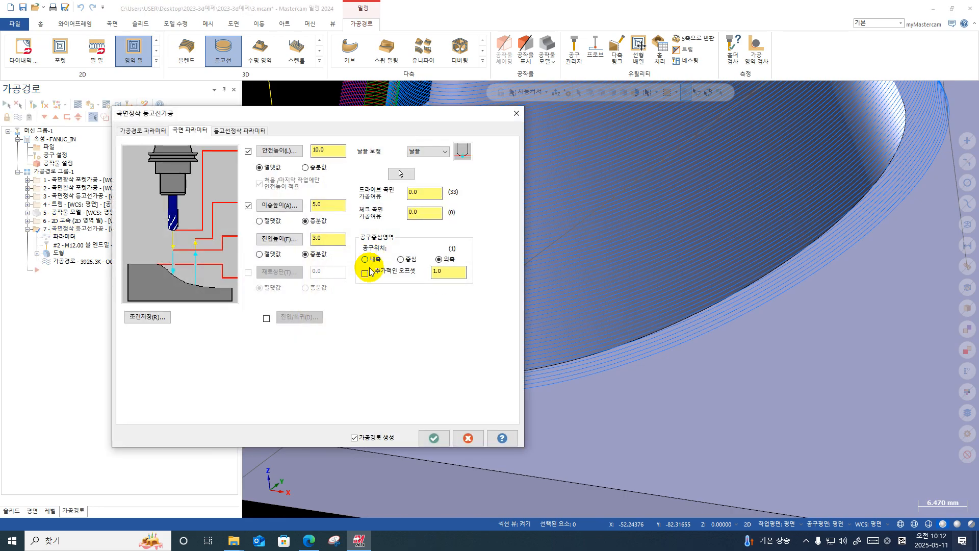
click(512, 118)
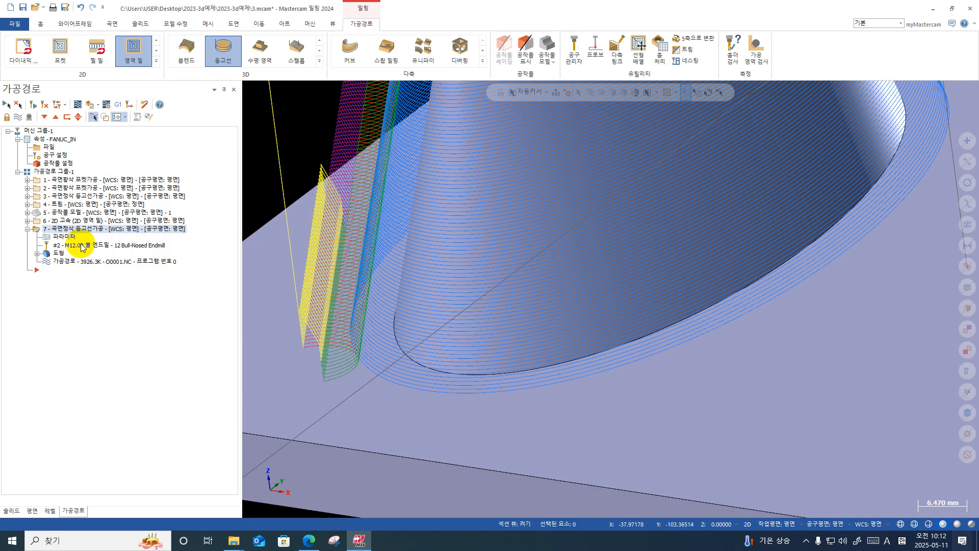
click(65, 238)
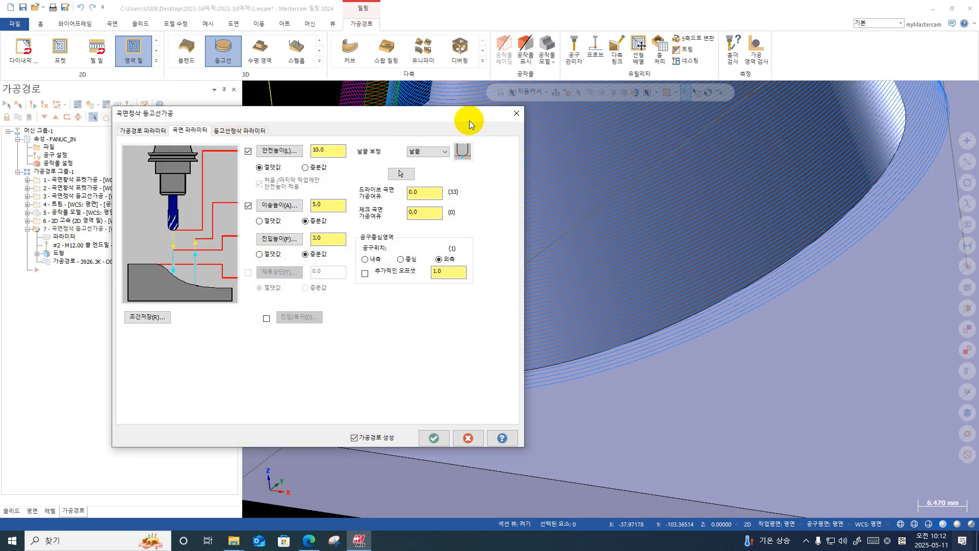
click(515, 114)
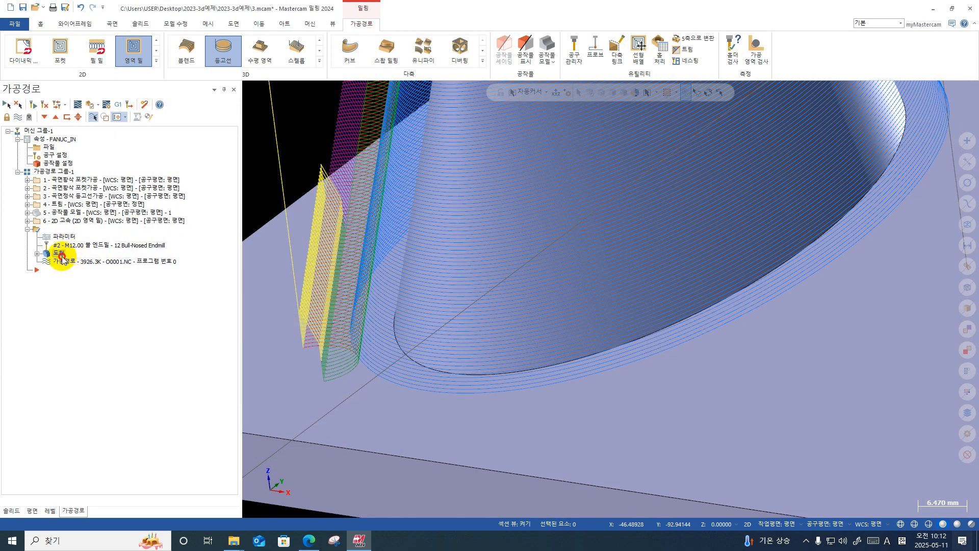
Assign the base plate's underside face as the check surface of finish contour operation 7.
click(58, 252)
click(139, 151)
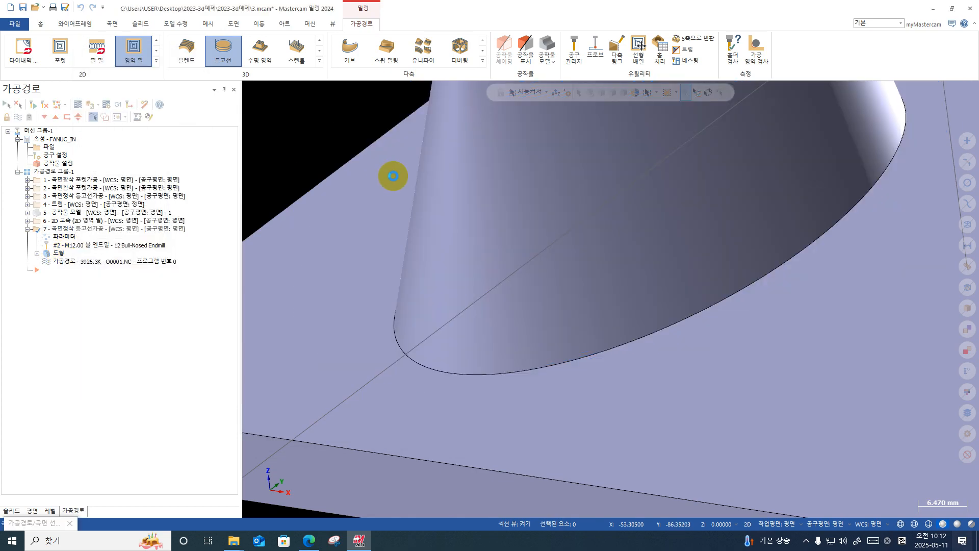
scroll(507, 280, down, 5)
mouse_move(530, 385)
middle_down()
mouse_move(518, 324)
mouse_move(537, 377)
middle_up()
click(813, 470)
scroll(516, 337, down, 1)
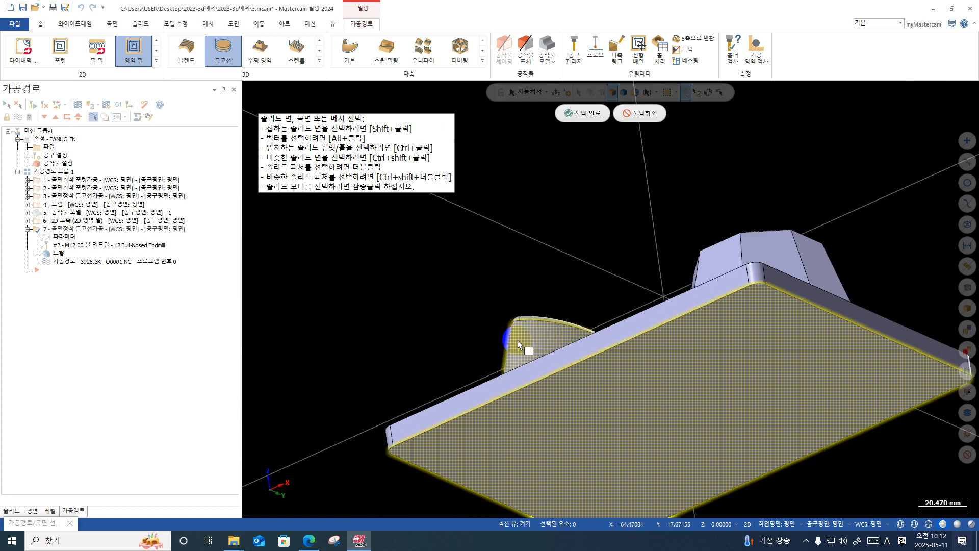
key(Return)
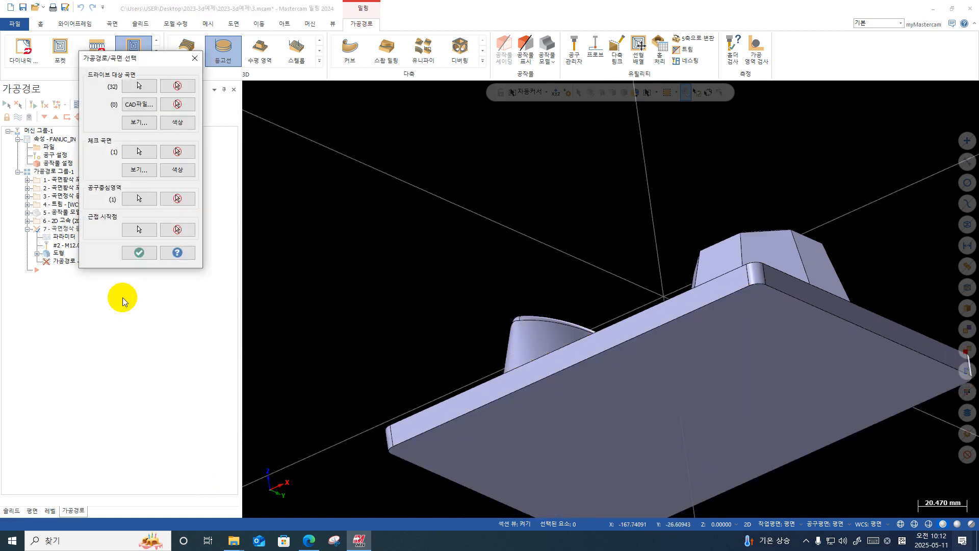
click(139, 253)
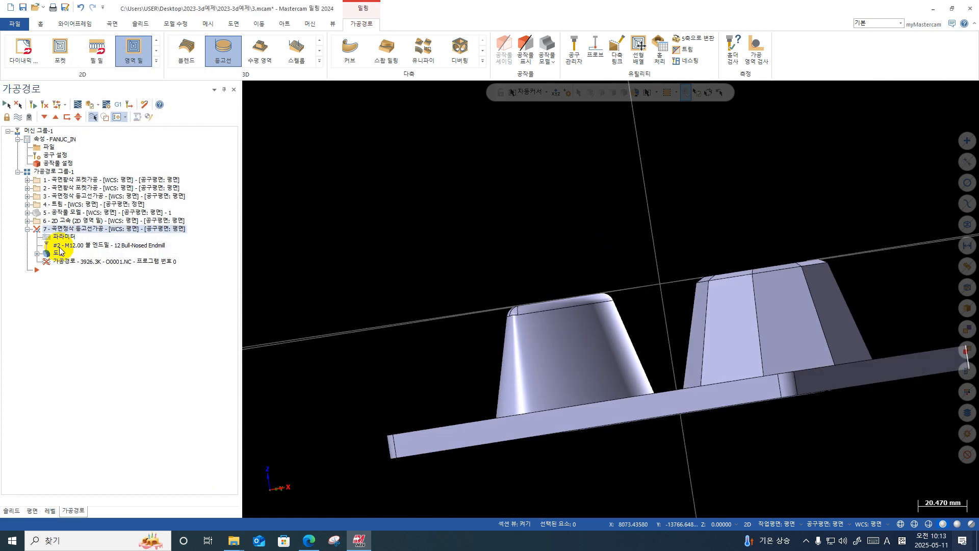
Change the finish contour's transition type to ramp with a ramp length of 3.0 and regenerate the toolpath.
click(45, 236)
click(204, 130)
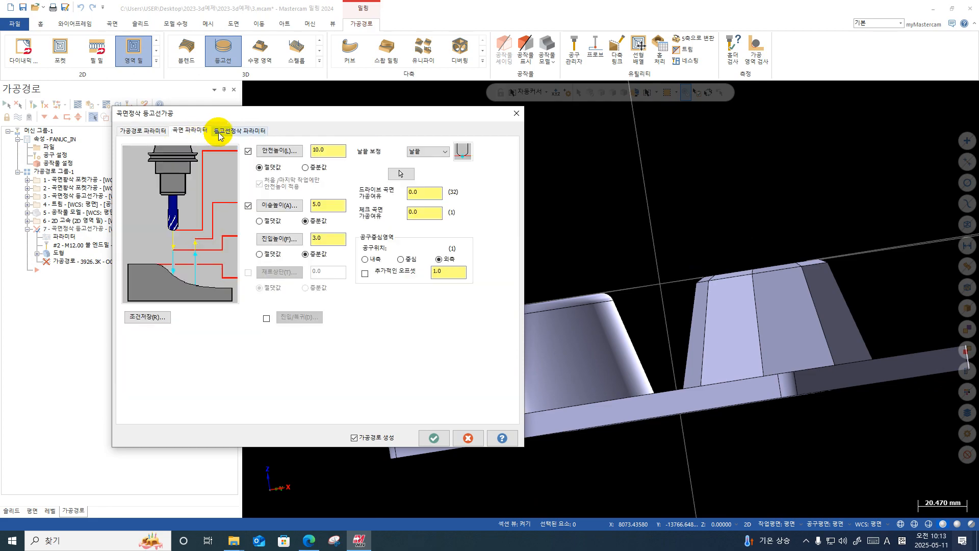
click(220, 132)
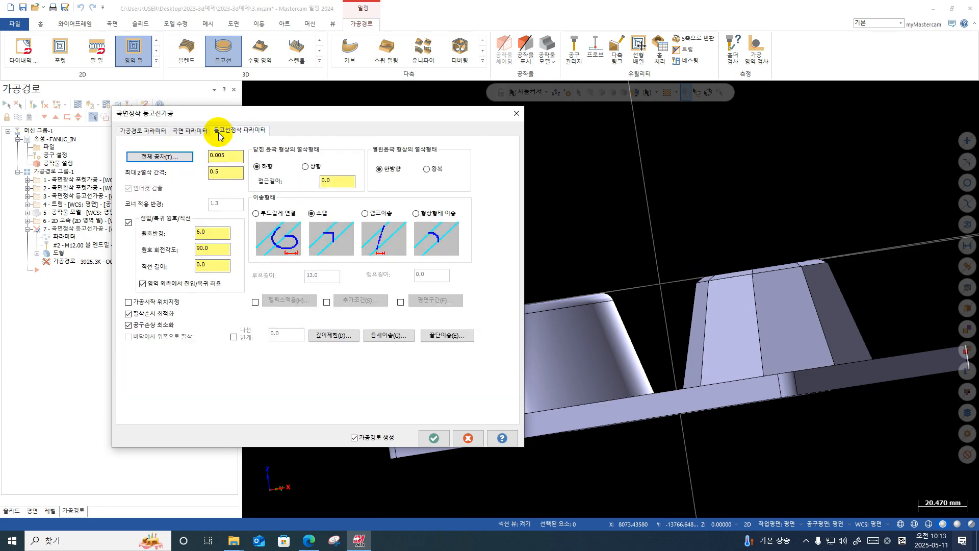
click(365, 214)
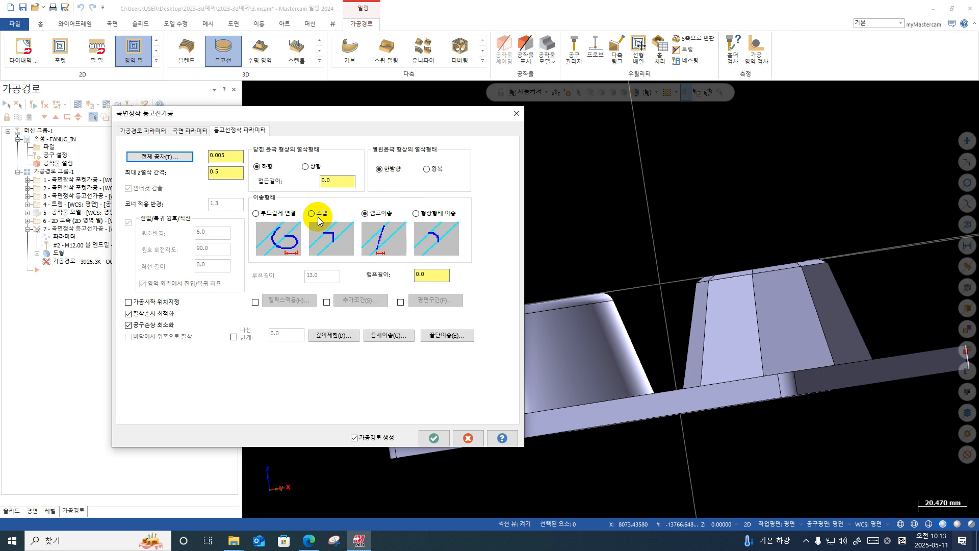
double_click(420, 274)
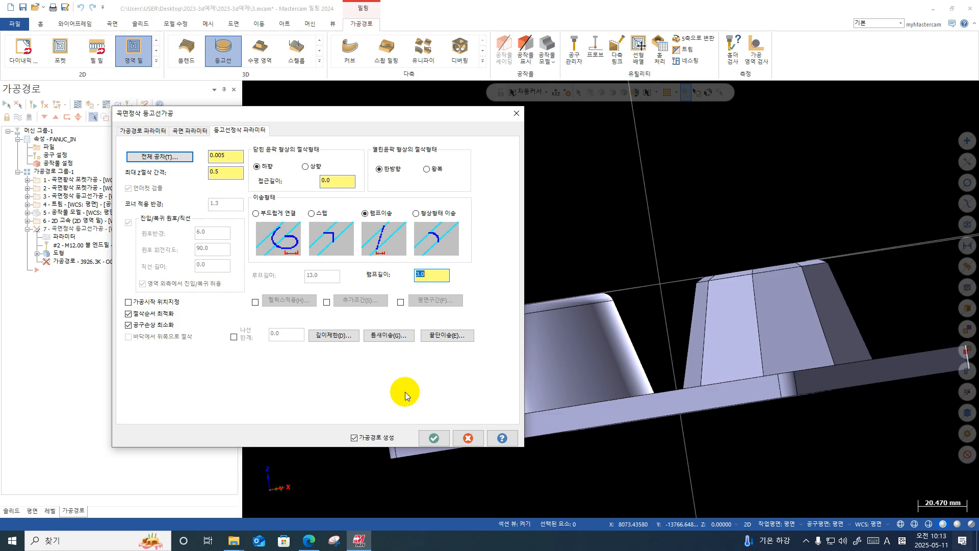
click(427, 435)
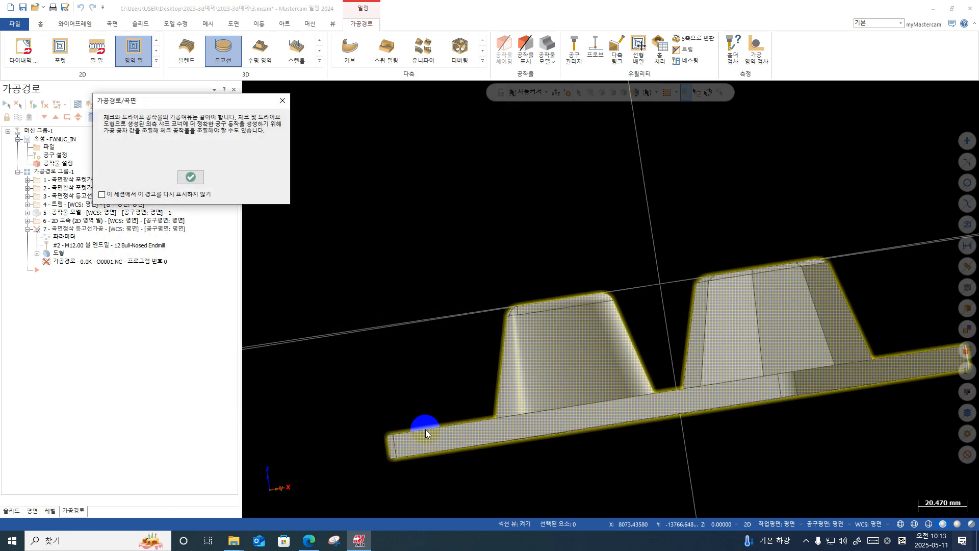
click(191, 176)
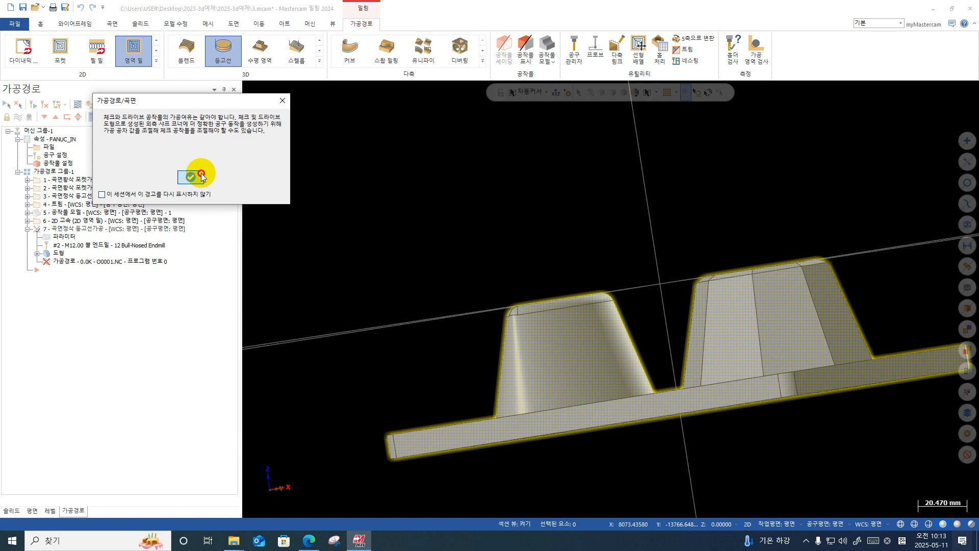
click(49, 180)
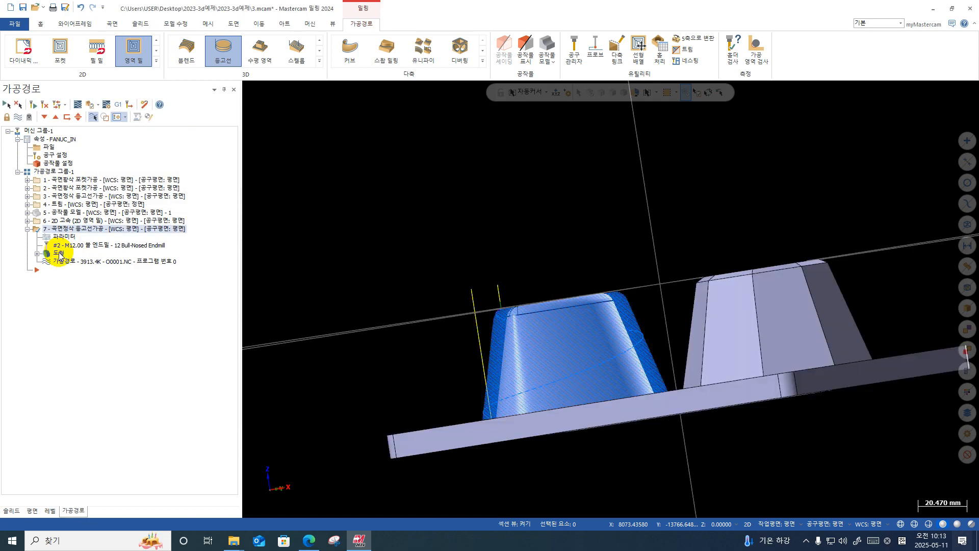
Inspect the ramp transitions between contour levels on the cone's regenerated toolpath.
middle_drag(571, 288, 673, 350)
scroll(642, 350, up, 2)
scroll(501, 325, down, 1)
middle_drag(428, 294, 479, 291)
scroll(448, 291, up, 3)
click(80, 119)
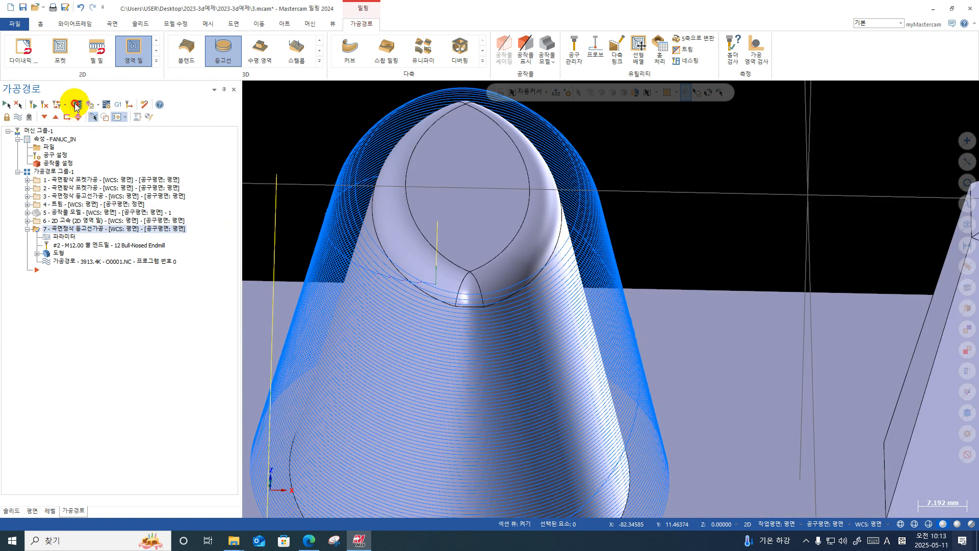
Backplot the finish contour toolpath and examine the ramp moves between levels around the top of the cone.
click(249, 88)
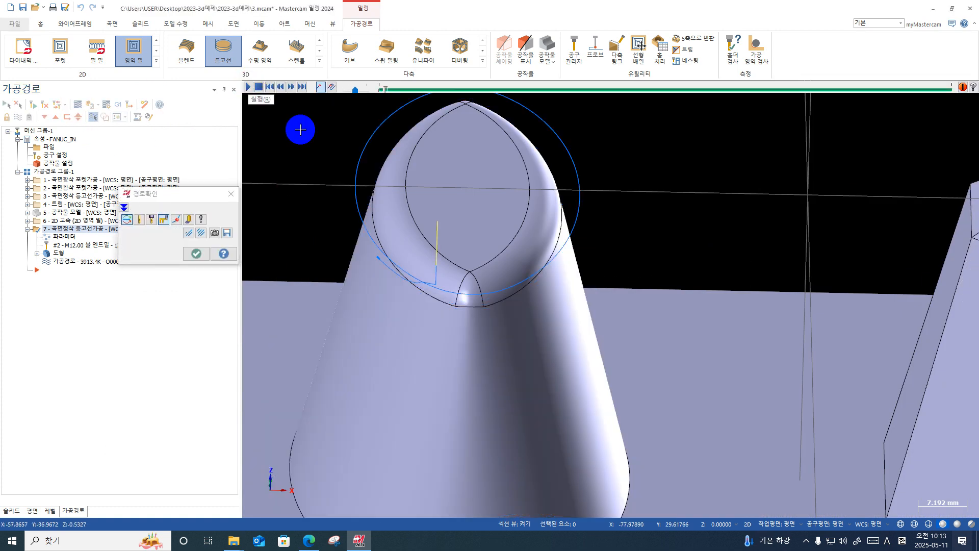
scroll(419, 290, up, 2)
middle_drag(420, 291, 436, 258)
scroll(435, 258, up, 2)
scroll(443, 267, up, 2)
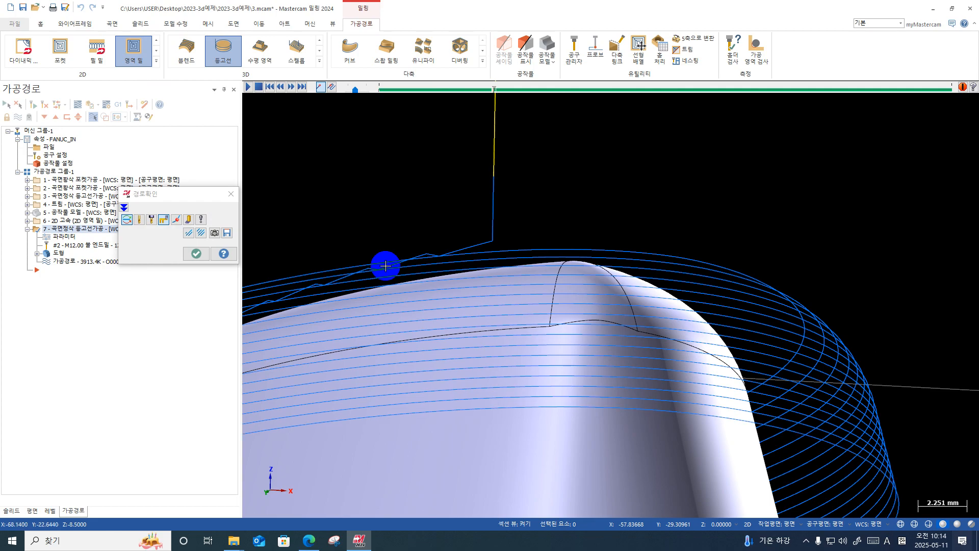
middle_drag(396, 262, 689, 288)
scroll(549, 226, down, 3)
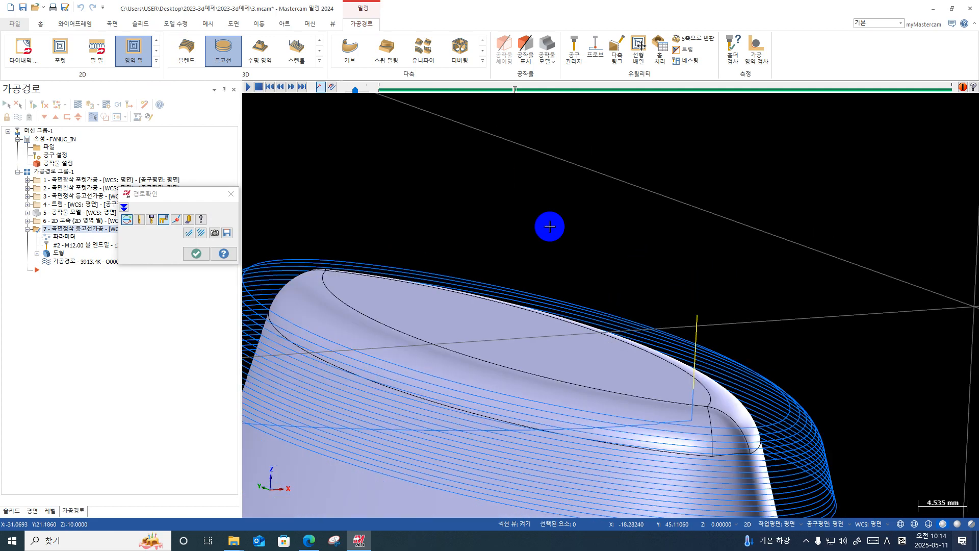
click(196, 259)
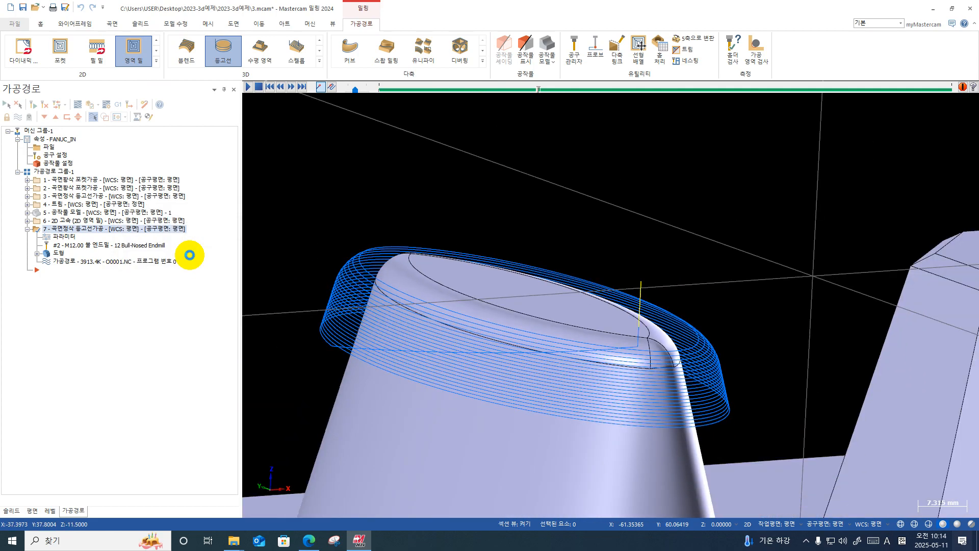
Change the finish contour's transition type to follow surface, regenerate the toolpath and examine the links between levels on the cone.
click(73, 237)
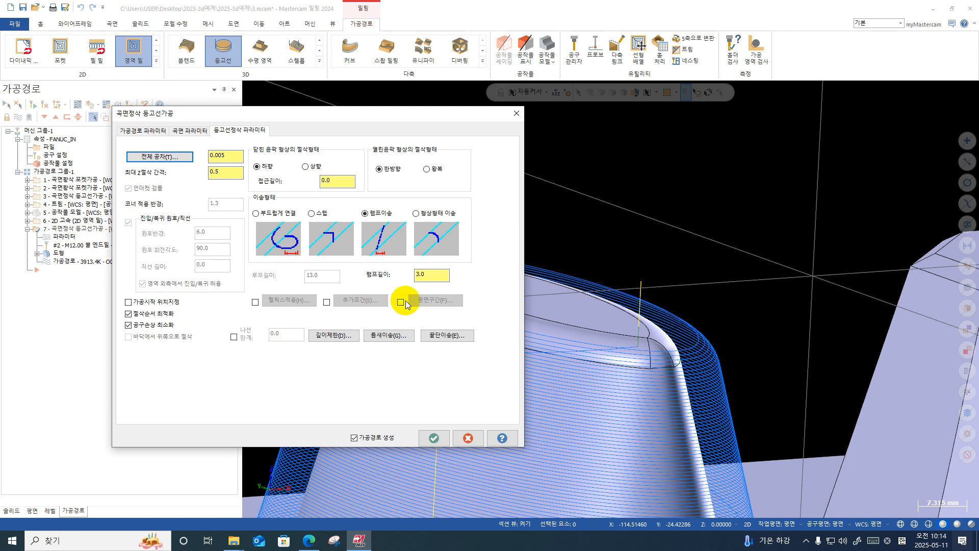
click(416, 213)
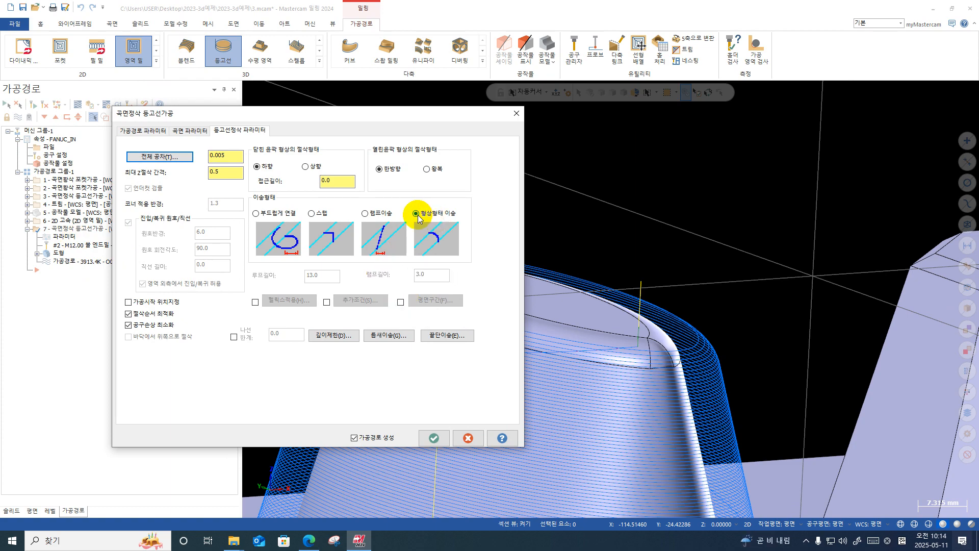
click(438, 438)
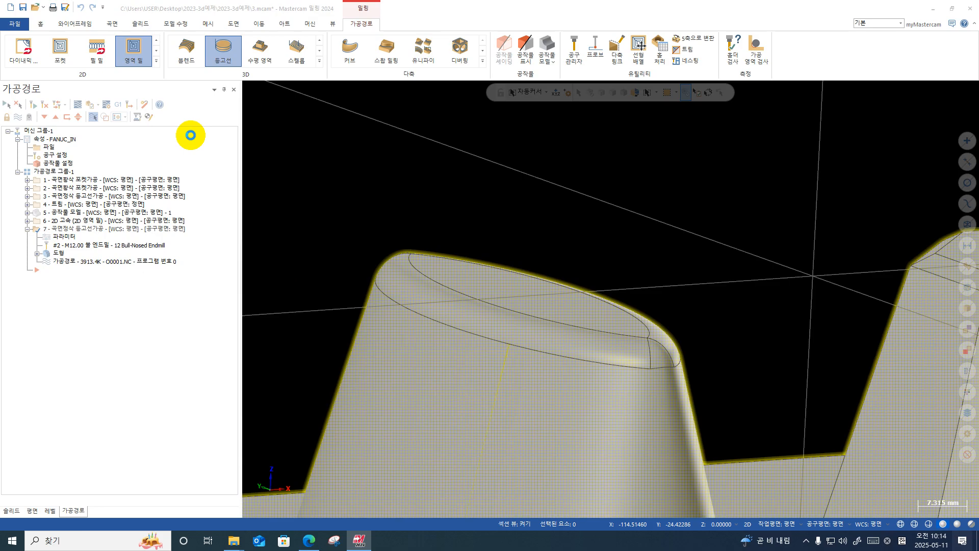
click(186, 172)
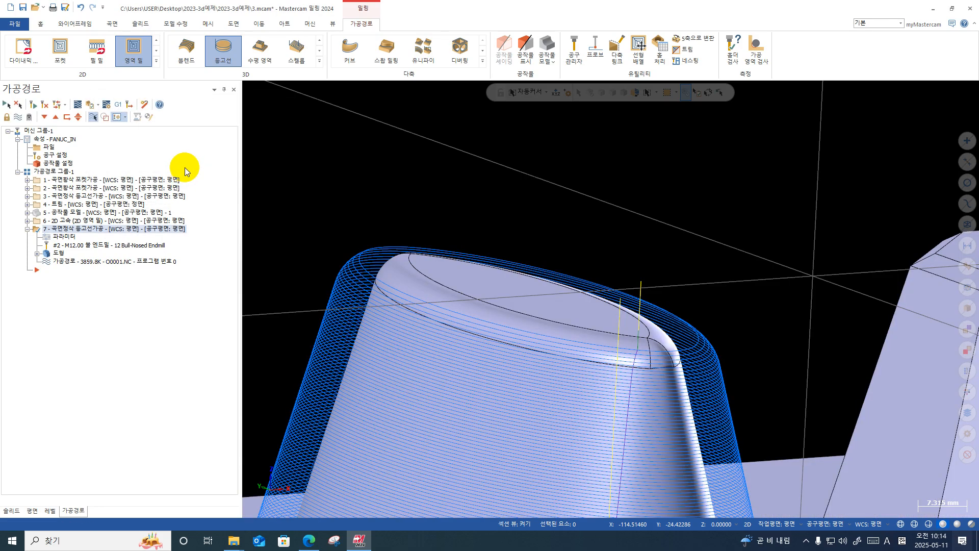
mouse_move(537, 246)
middle_down()
mouse_move(416, 243)
mouse_move(326, 334)
mouse_move(312, 290)
middle_up()
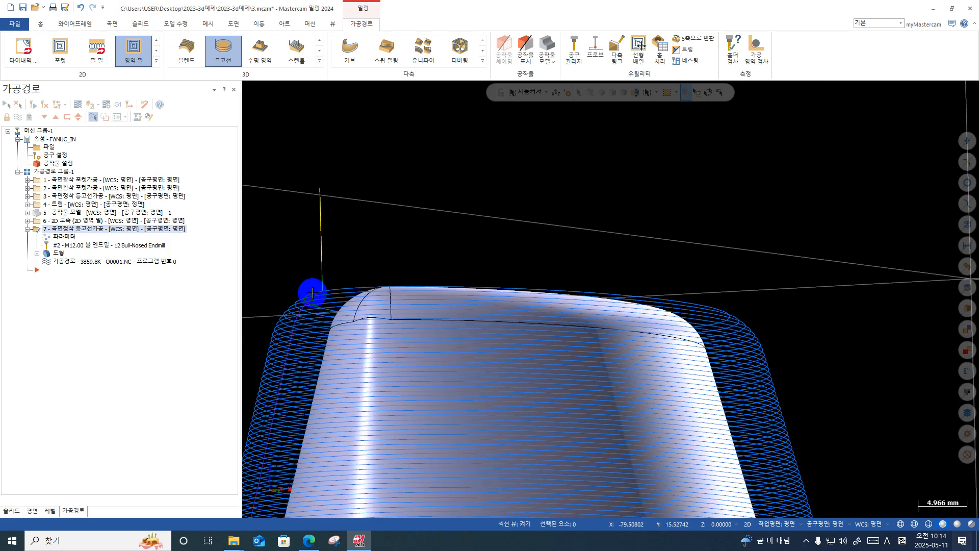
scroll(308, 295, up, 4)
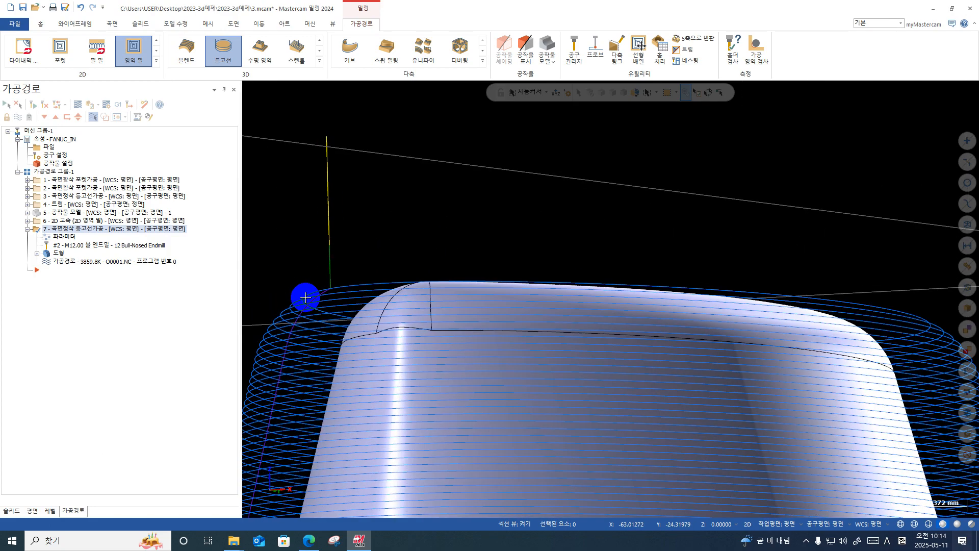
middle_drag(343, 297, 319, 309)
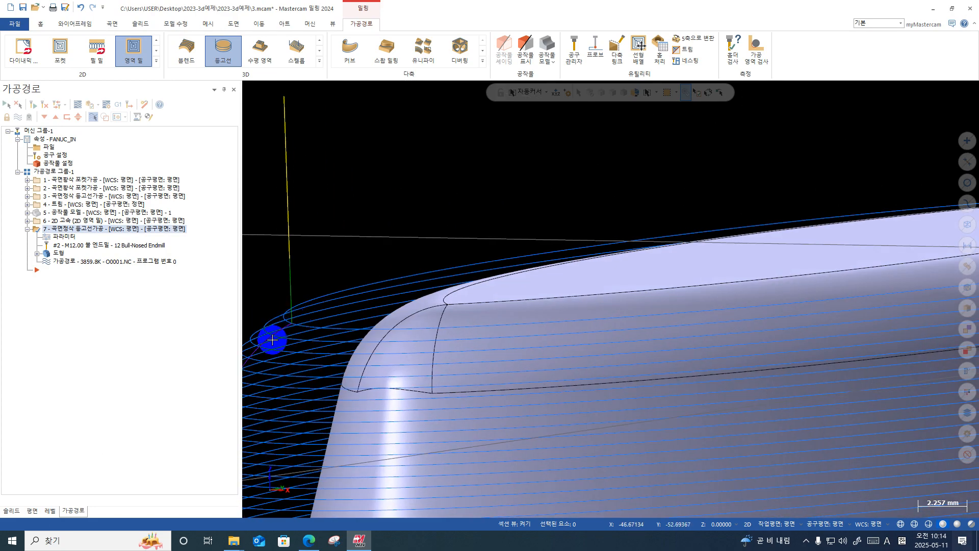
scroll(428, 318, down, 2)
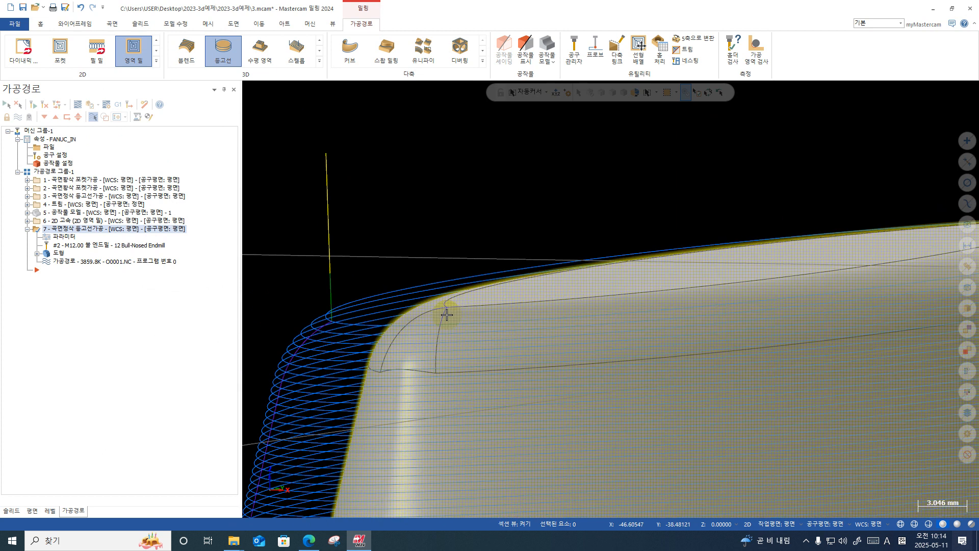
Switch the finish contour's transition type to smooth connection, disable the entry/exit arc and set the corner rounding radius to 12*0.05.
click(59, 237)
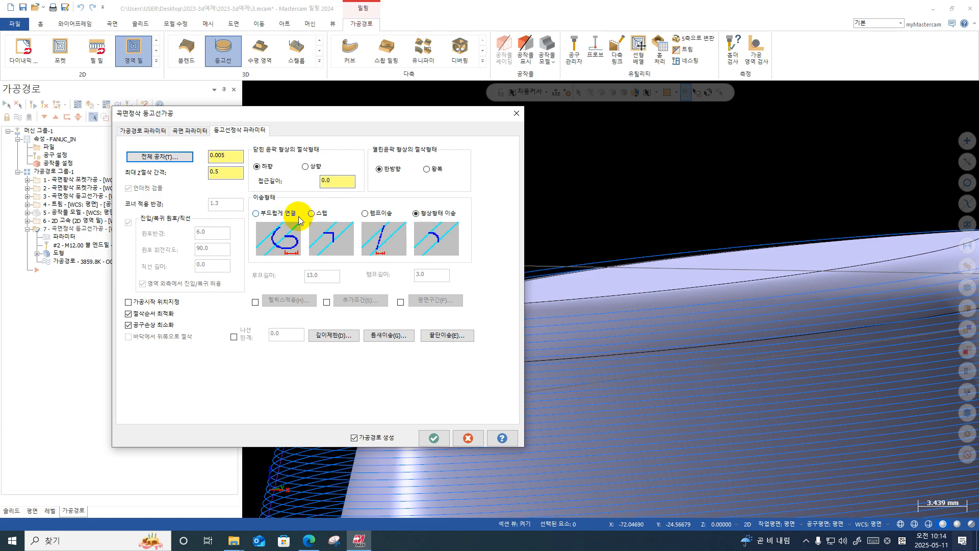
click(263, 214)
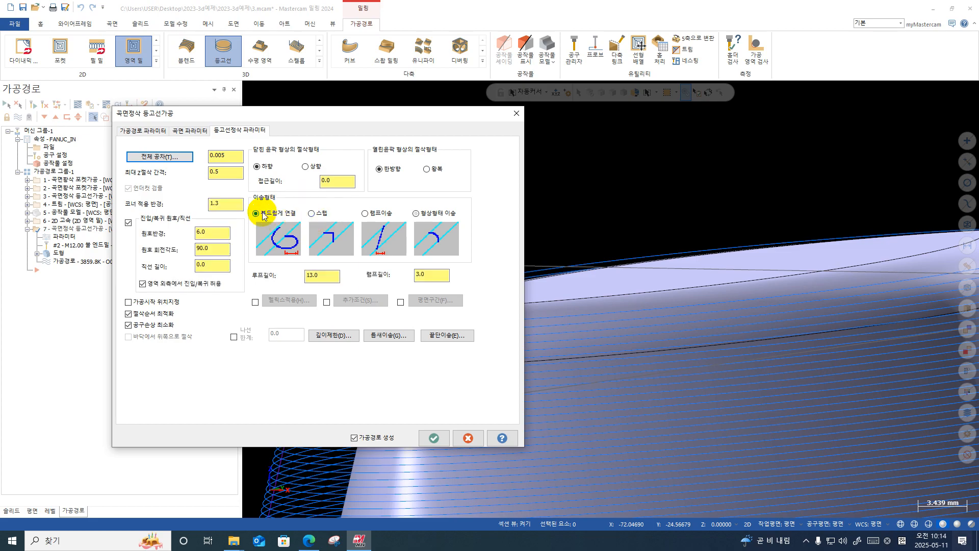
click(128, 222)
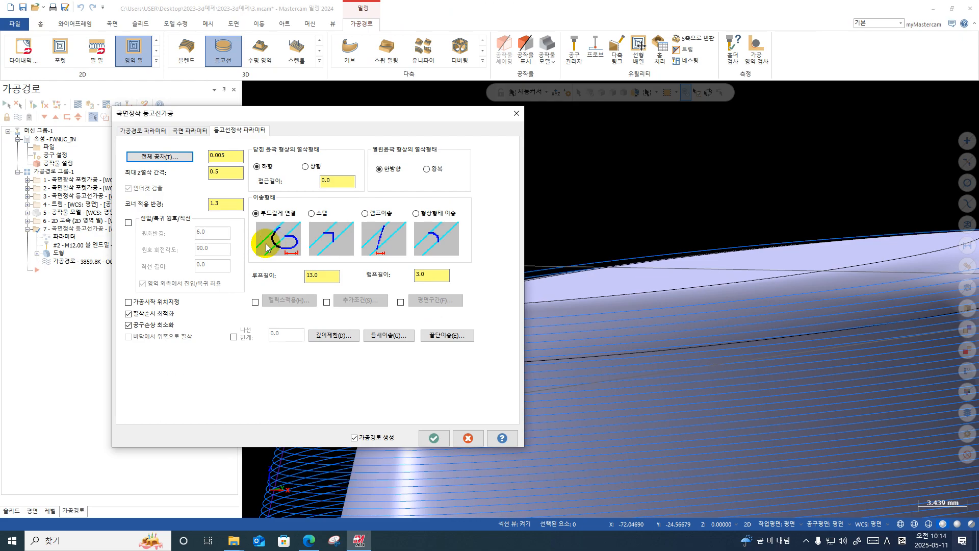
drag(383, 198, 260, 210)
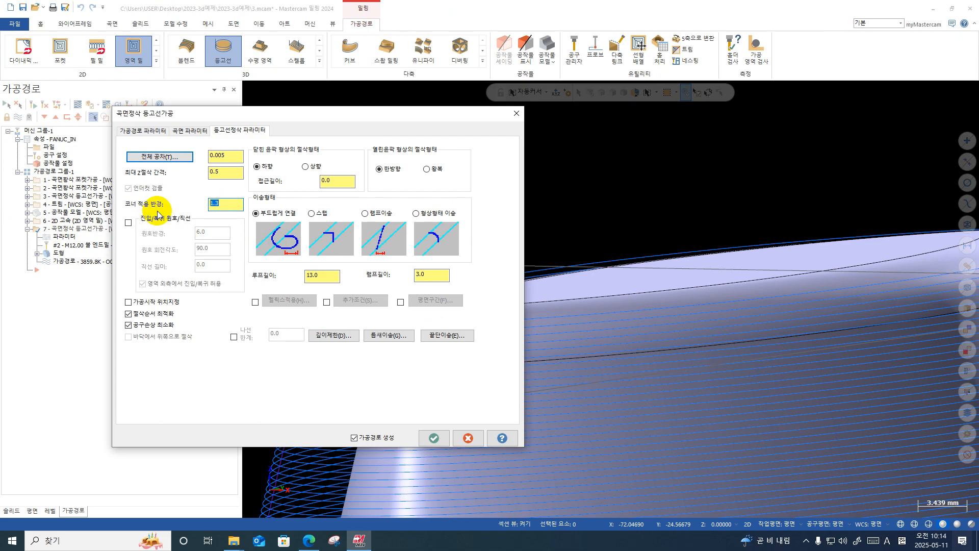
text(12*0.05)
key(Return)
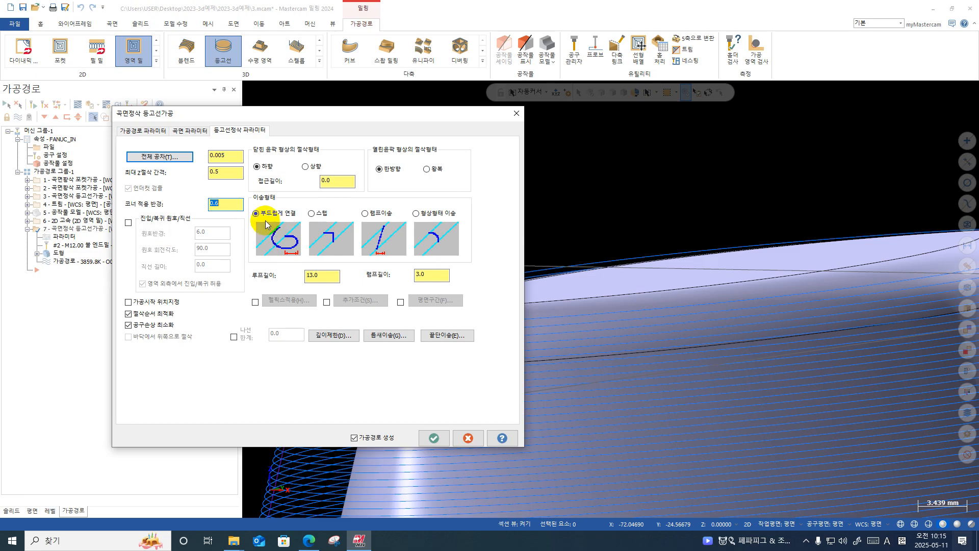
click(241, 204)
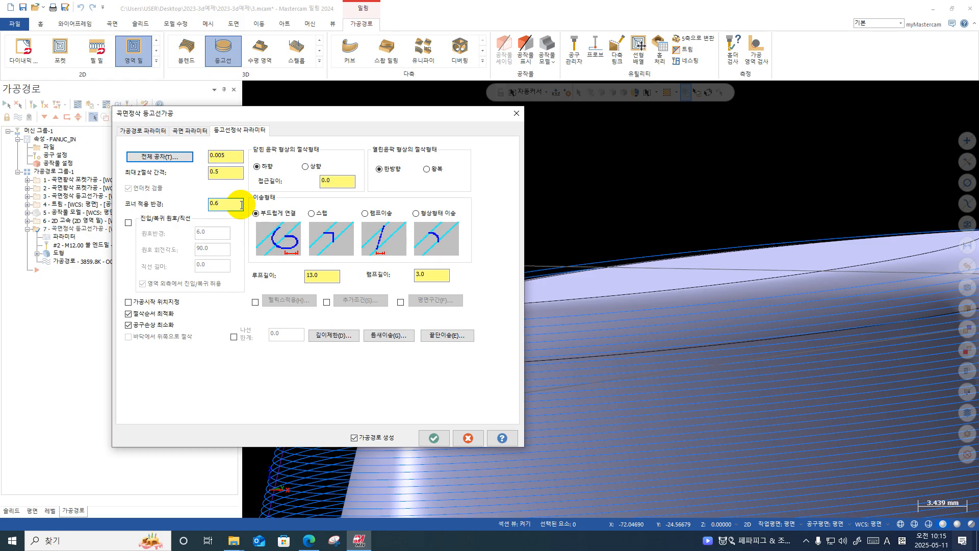
Set the transition loop length to 6.0 and the ramp length to 0, and regenerate the finish contour toolpath.
click(314, 276)
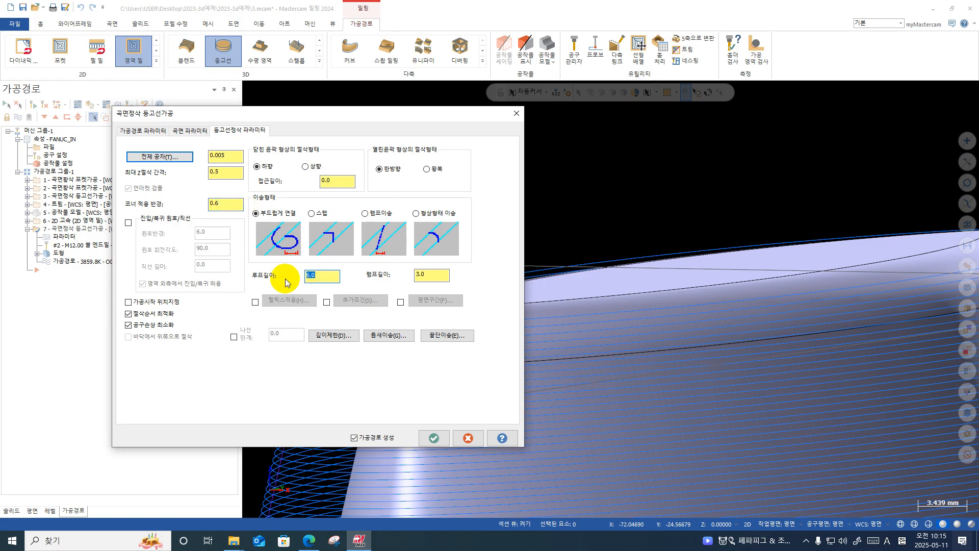
drag(434, 276, 381, 283)
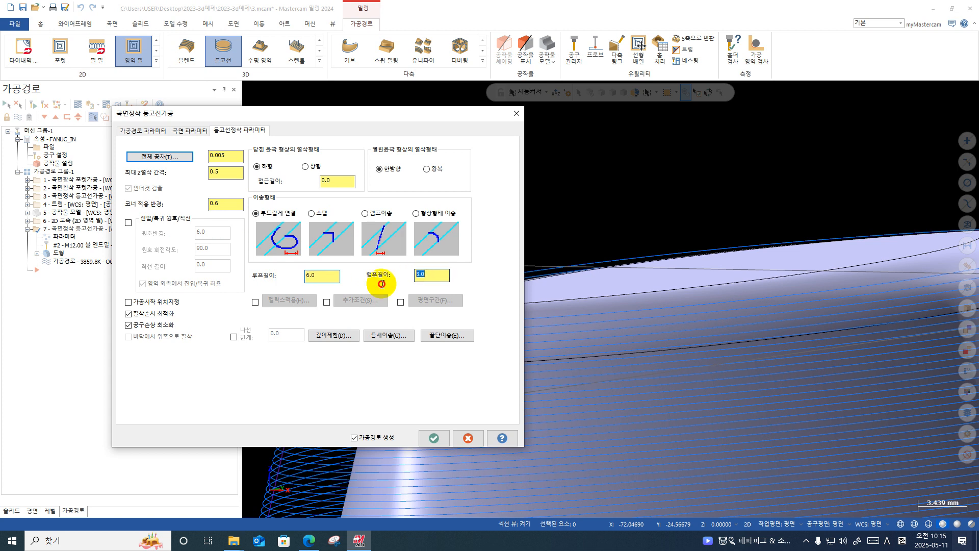
text(0)
key(Return)
click(433, 438)
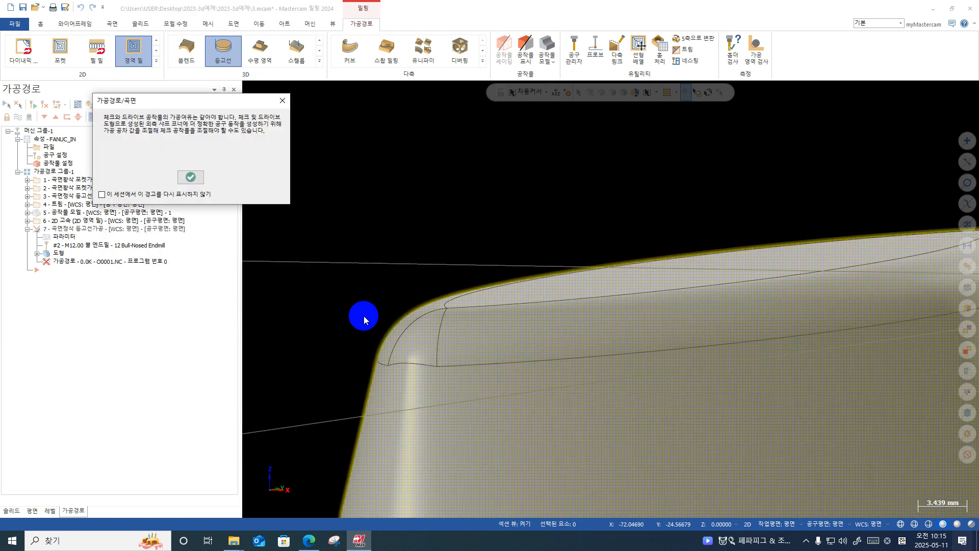
click(191, 178)
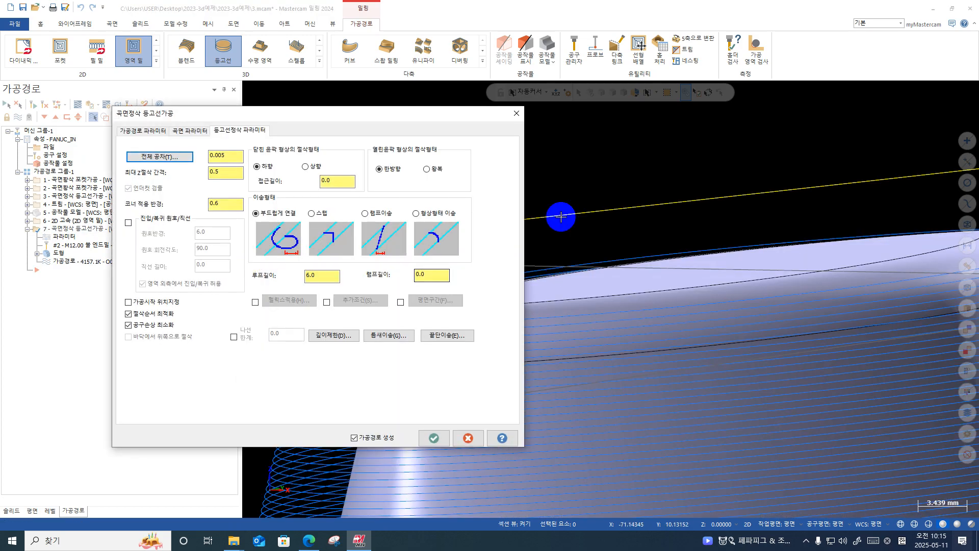
Clear the existing containment boundary from finish contour operation 7.
click(516, 113)
scroll(536, 291, down, 3)
middle_drag(540, 292, 602, 244)
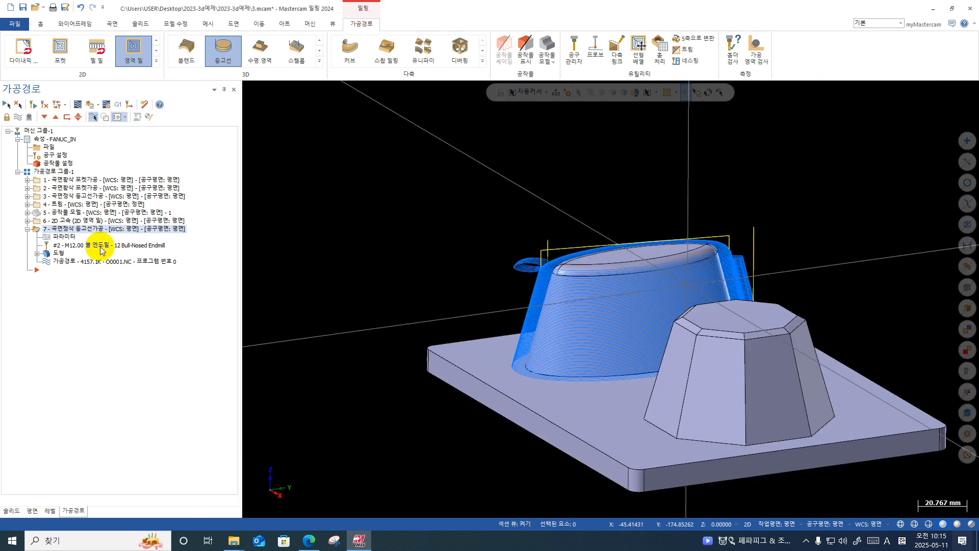
click(63, 237)
click(178, 124)
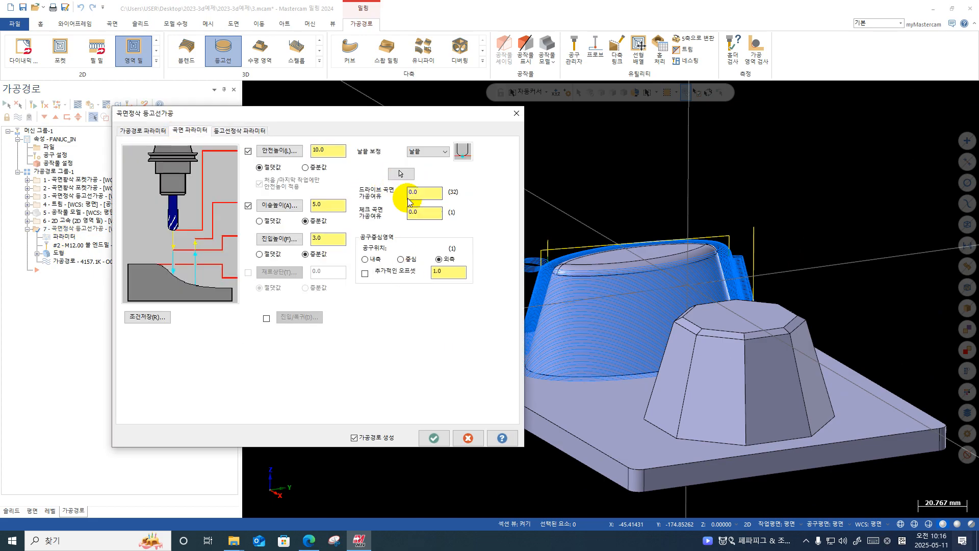
click(400, 174)
click(178, 198)
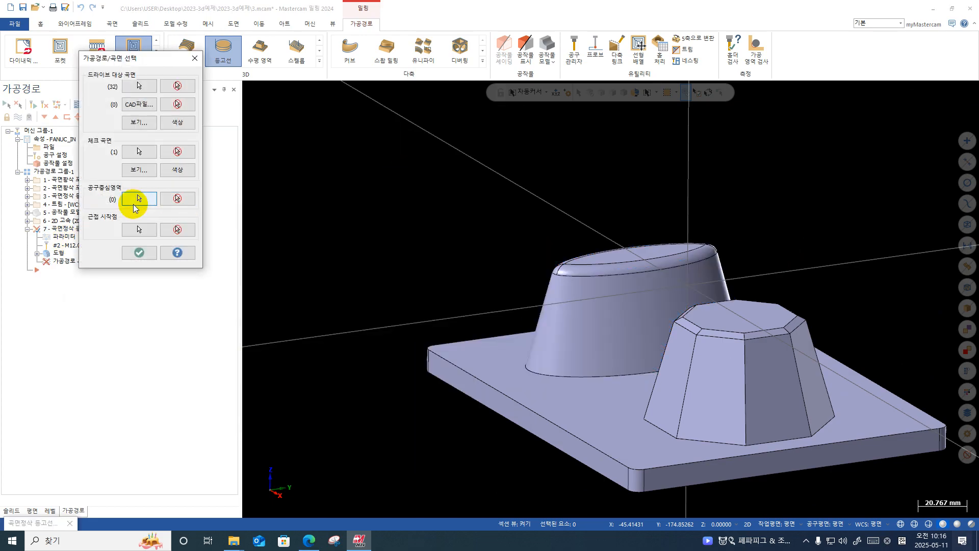
Chain the outer edge loop of the base plate's upper face as the containment boundary and regenerate the toolpath.
click(139, 199)
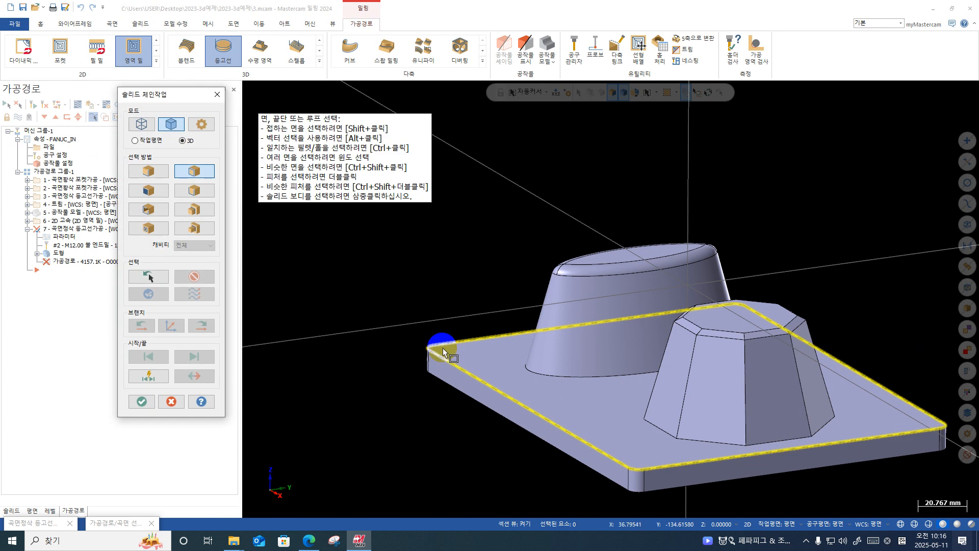
click(443, 349)
click(141, 402)
click(139, 253)
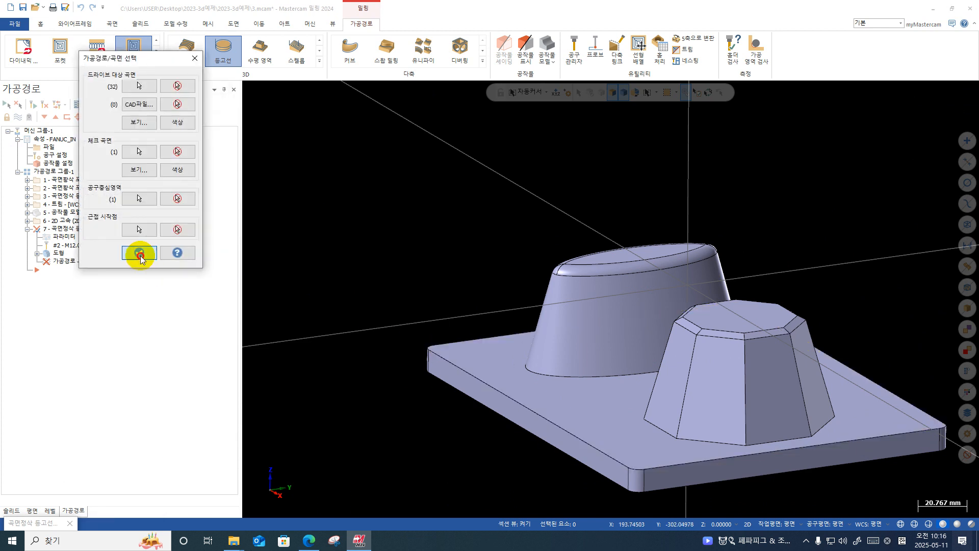
click(395, 435)
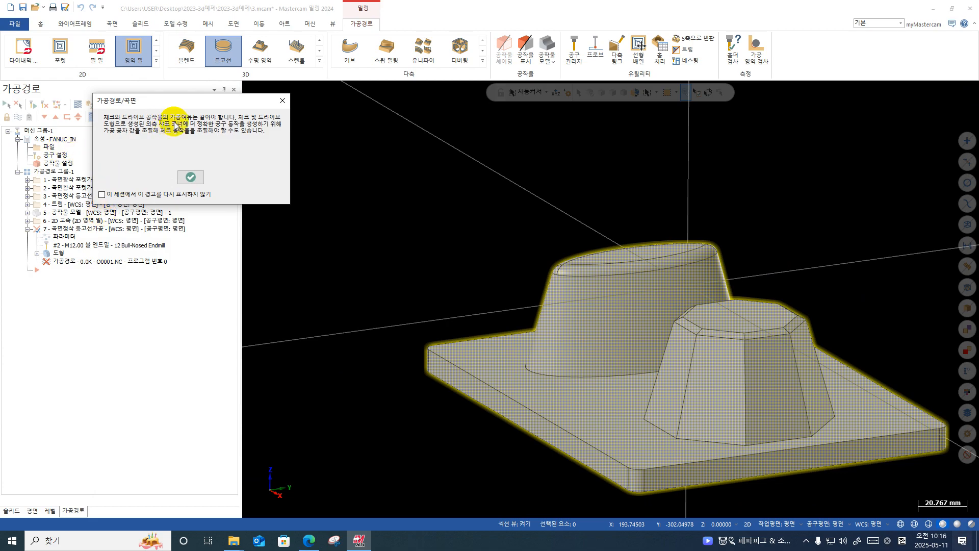
click(282, 100)
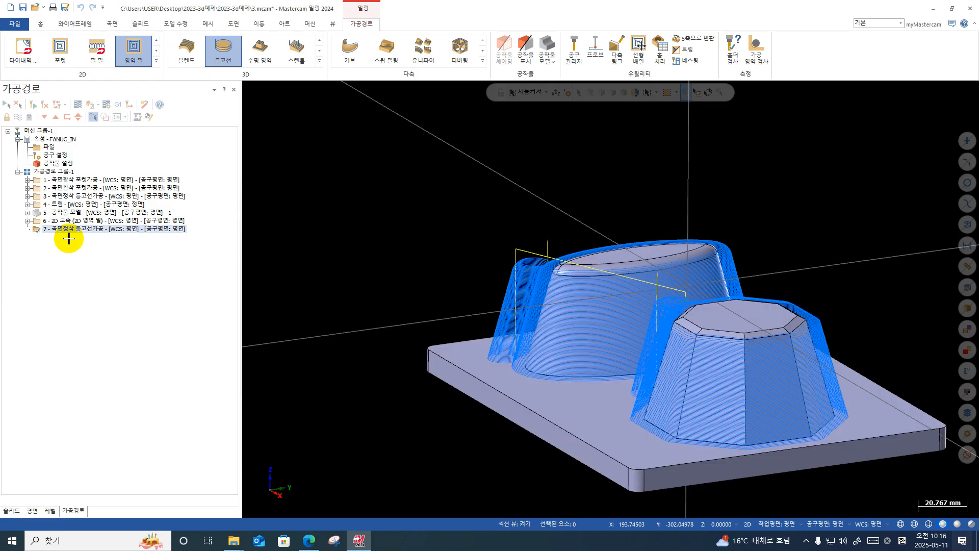
click(72, 245)
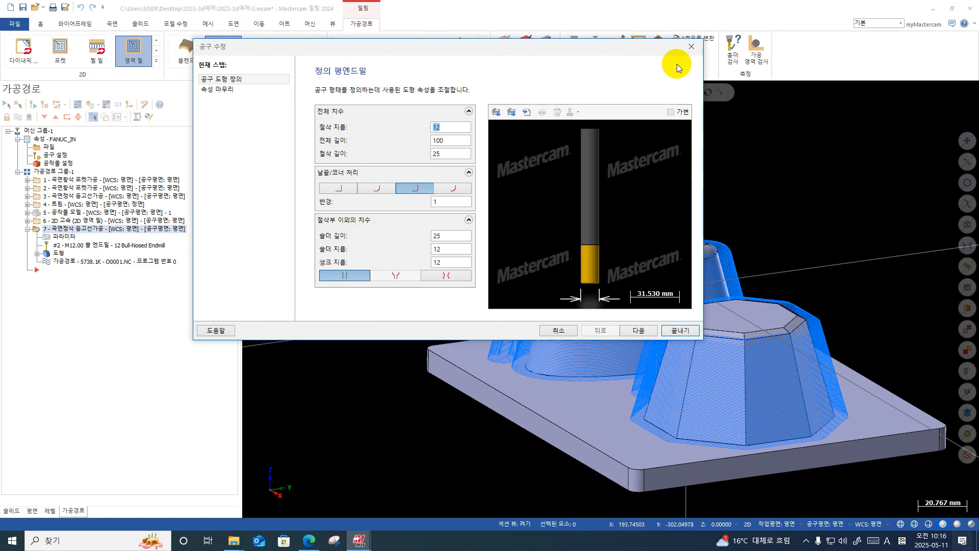
click(691, 46)
click(64, 237)
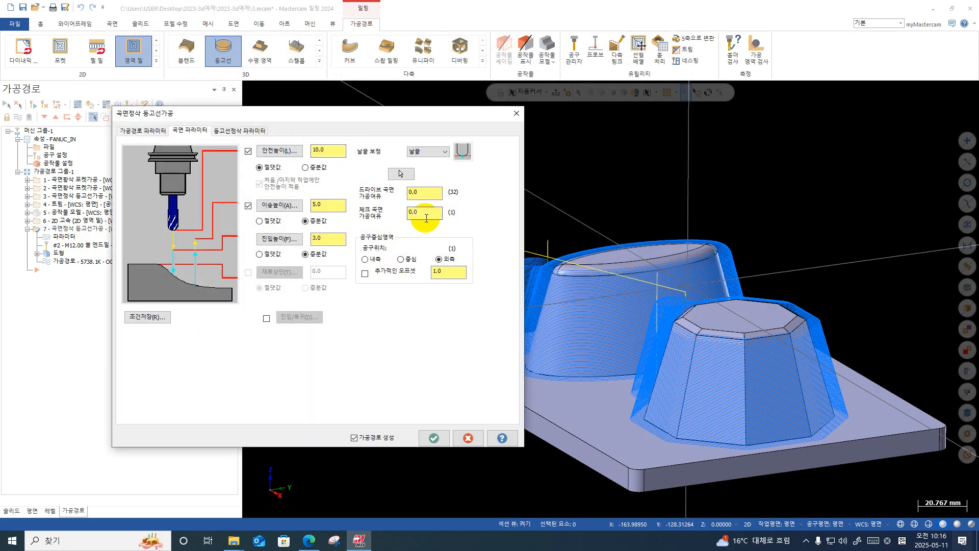
click(521, 117)
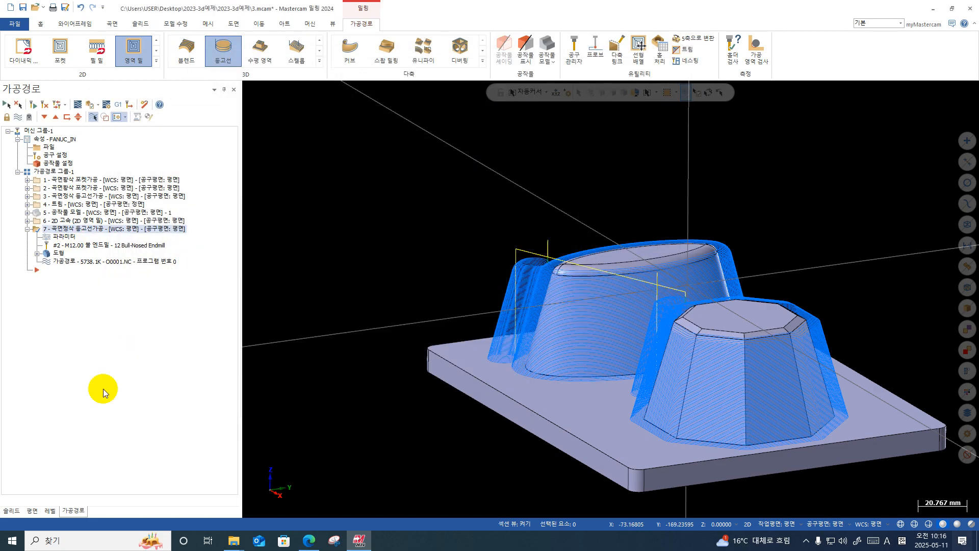
Remove the check surface from finish contour operation 7 and regenerate its toolpath.
click(60, 254)
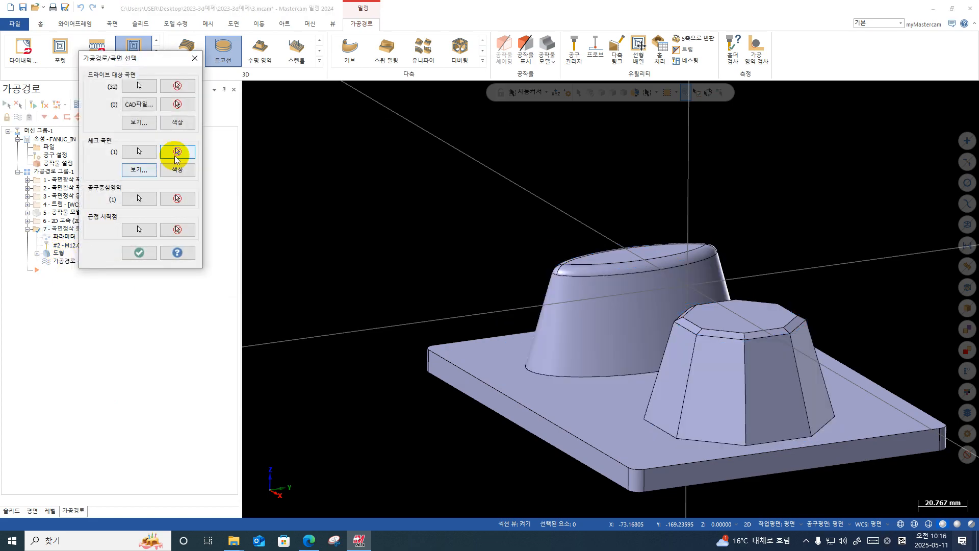
click(177, 152)
click(138, 253)
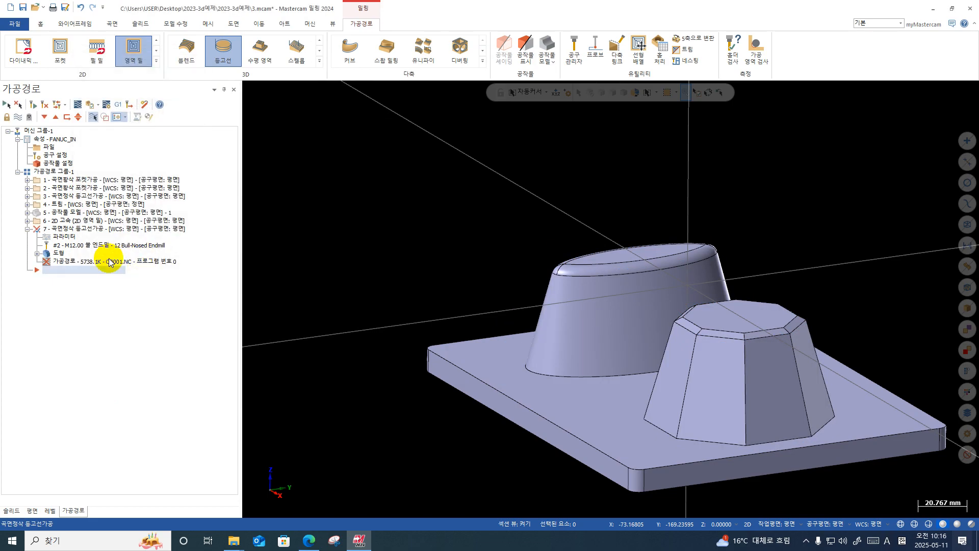
click(33, 104)
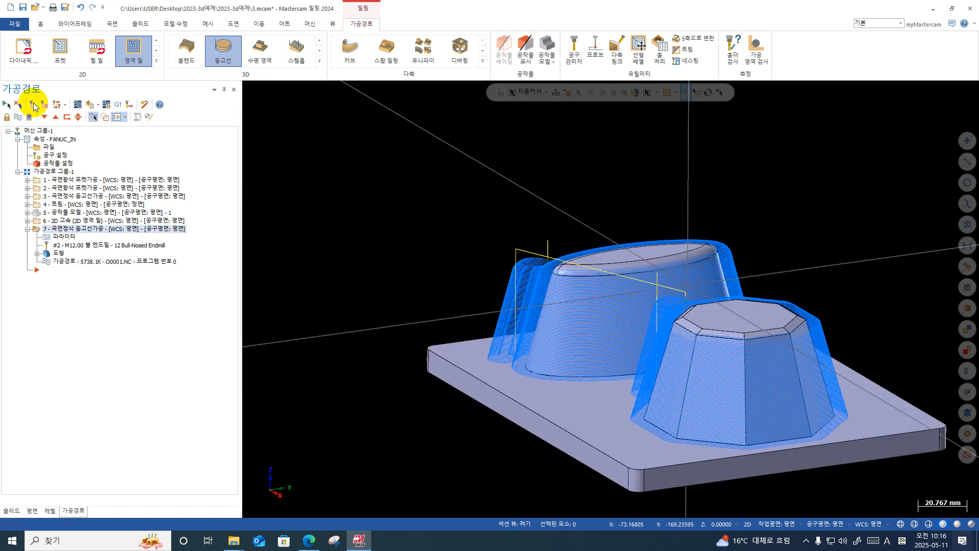
Backplot finish contour operation 7 and examine the loop transitions beside the oval boss, and close the backplot.
scroll(610, 258, up, 5)
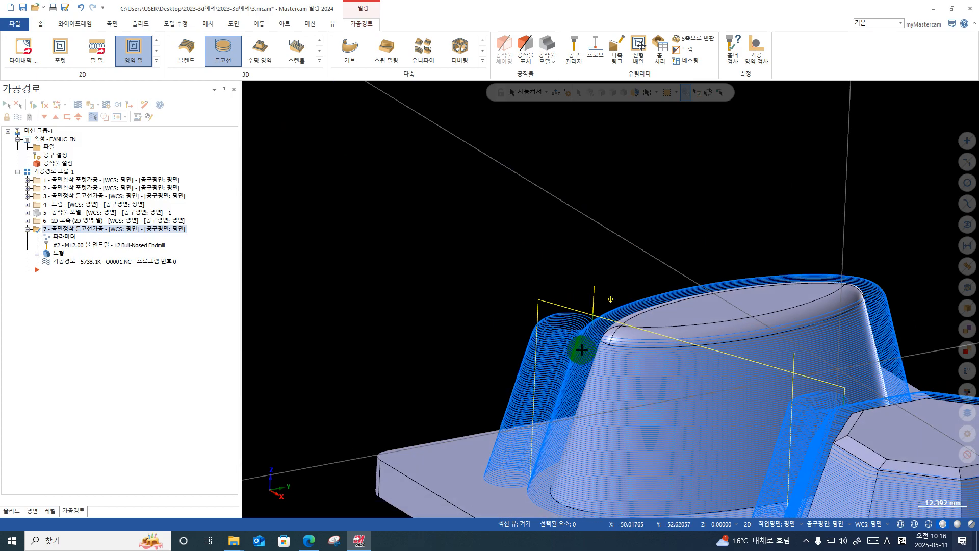
scroll(562, 329, up, 5)
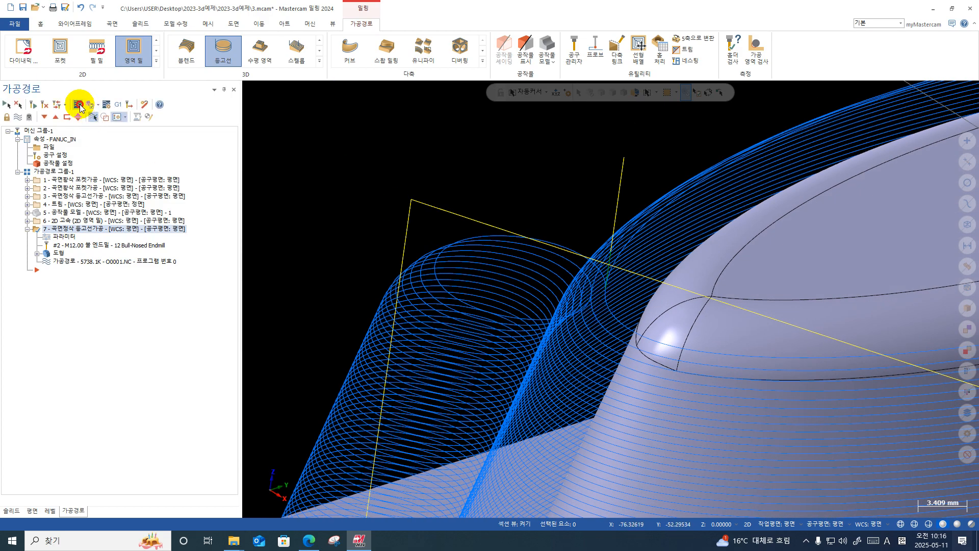
click(249, 87)
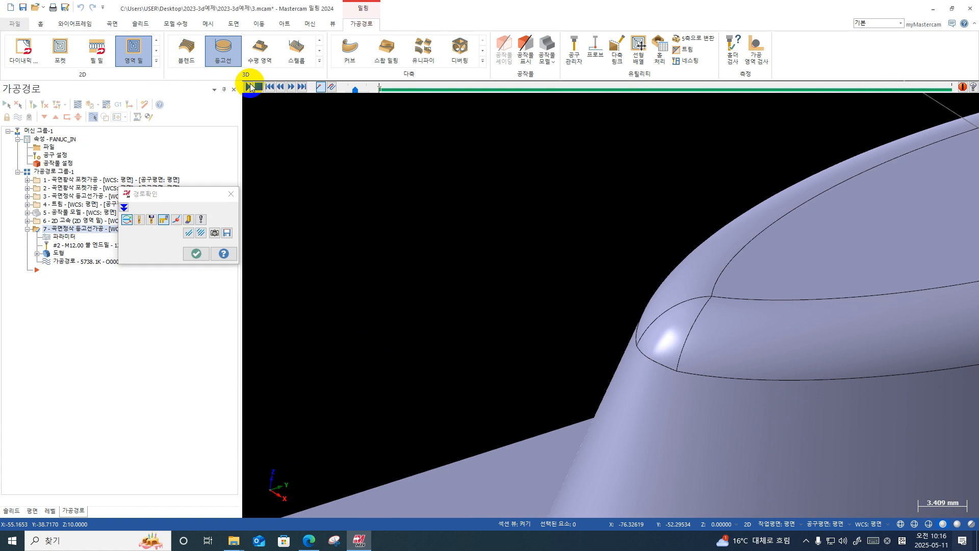
scroll(339, 176, down, 1)
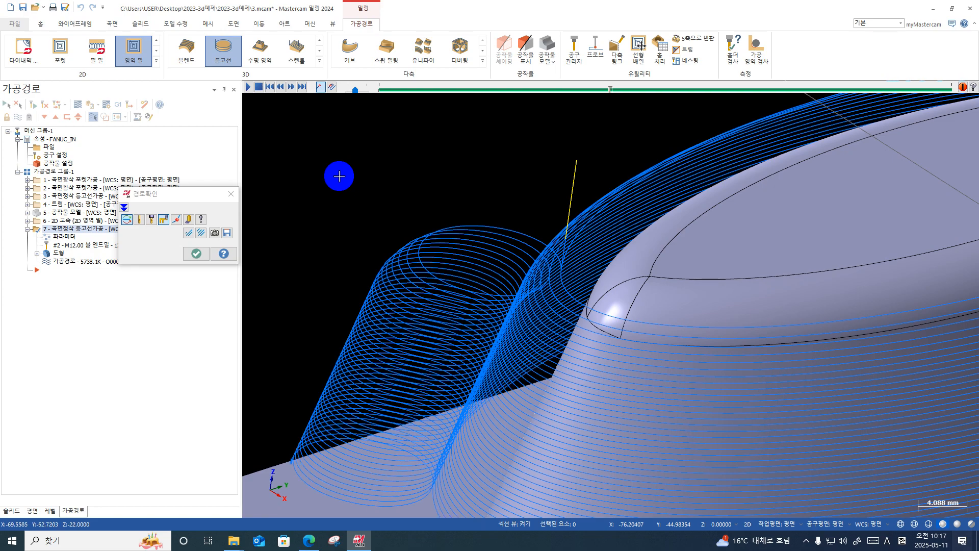
scroll(489, 199, down, 5)
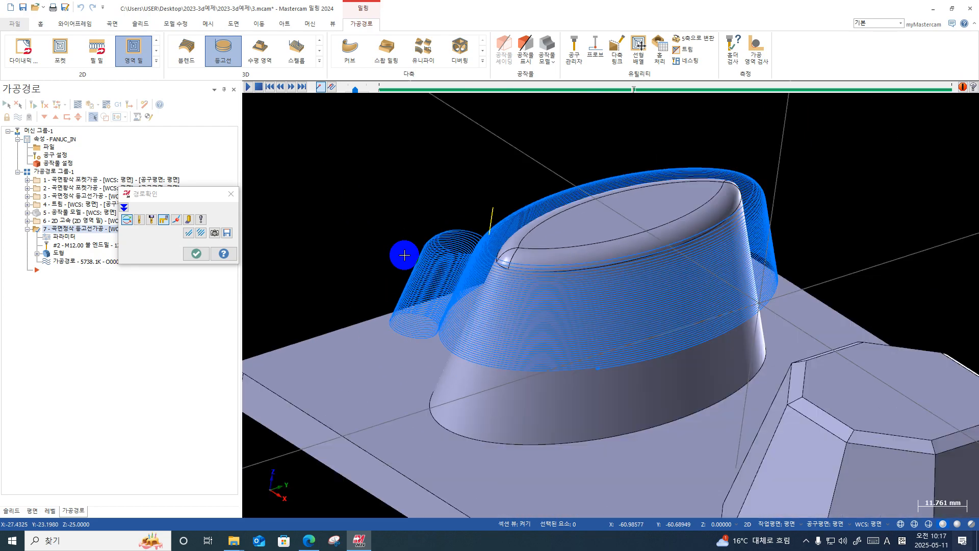
middle_drag(771, 291, 332, 305)
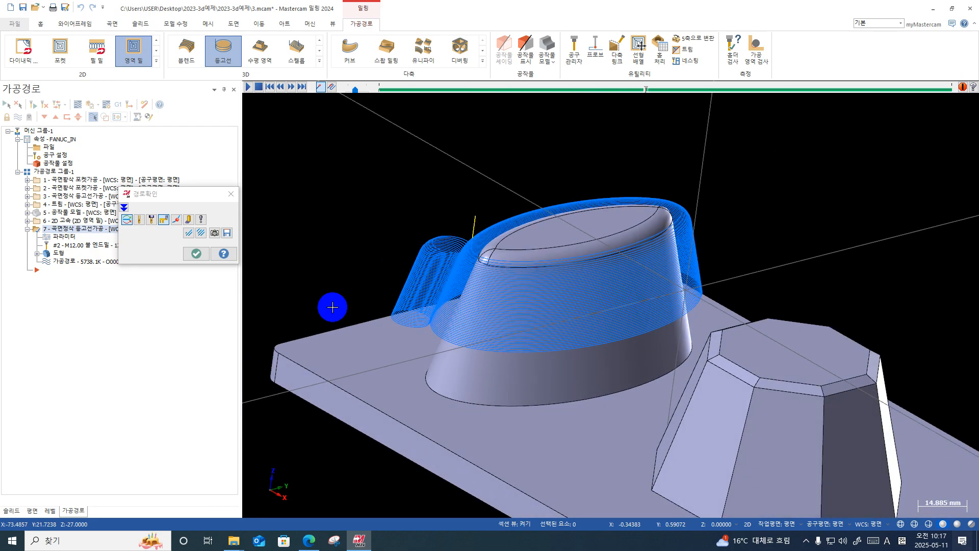
click(196, 255)
middle_drag(426, 277, 642, 277)
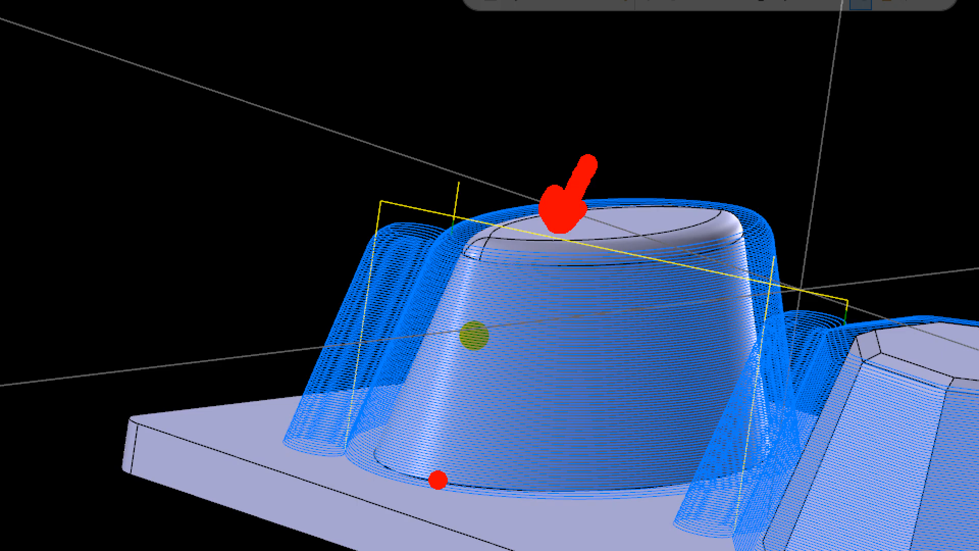
drag(377, 457, 387, 416)
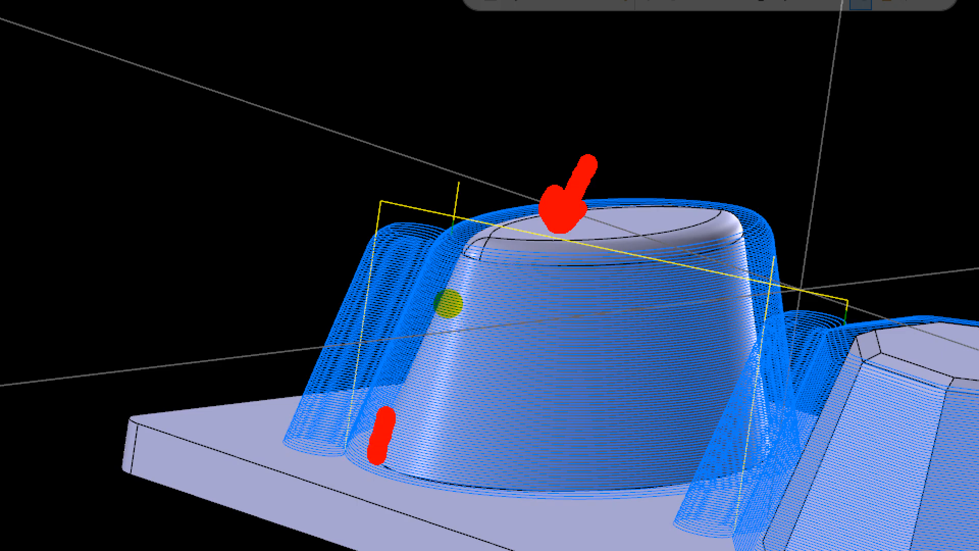
mouse_move(300, 347)
mouse_down()
mouse_move(300, 449)
mouse_move(390, 421)
mouse_up()
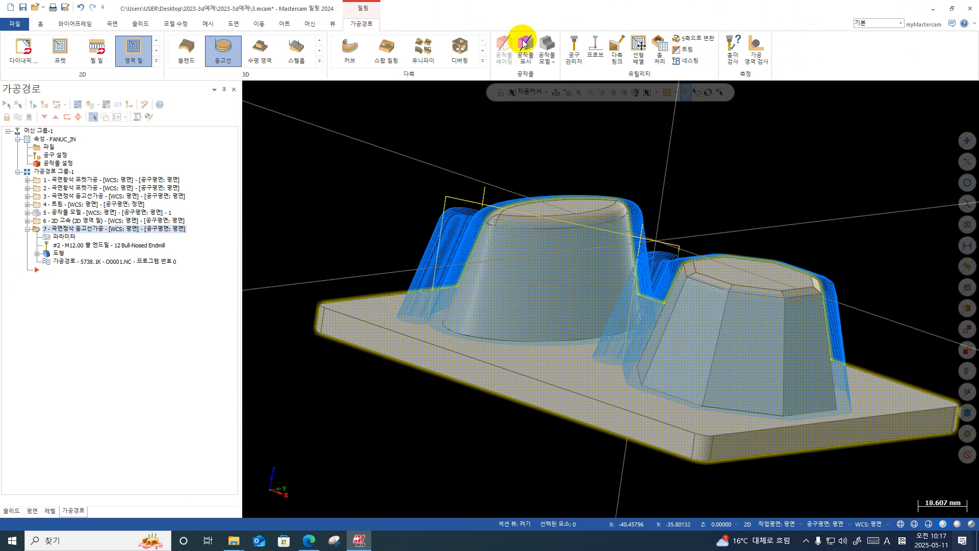
click(525, 47)
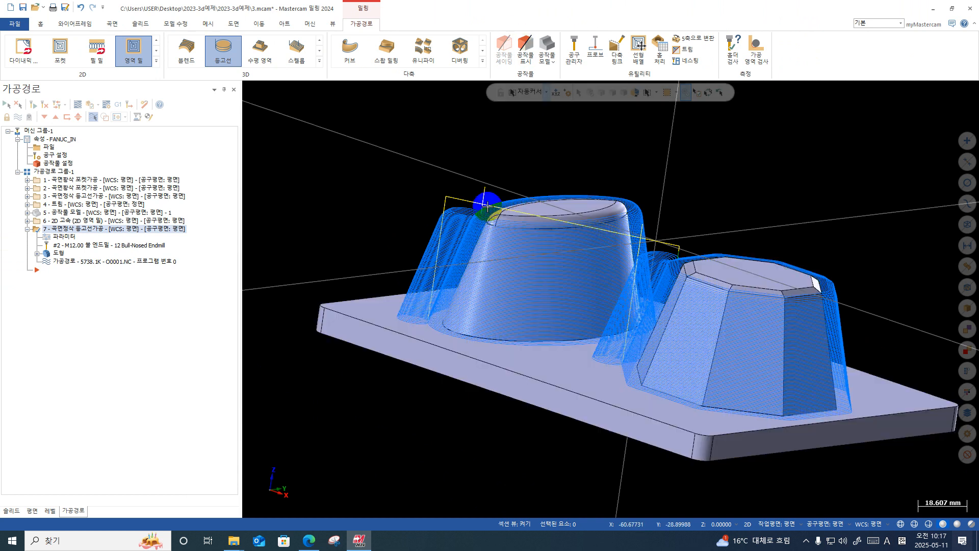
Save the two-boss part as 3.emcam.
click(23, 9)
click(482, 304)
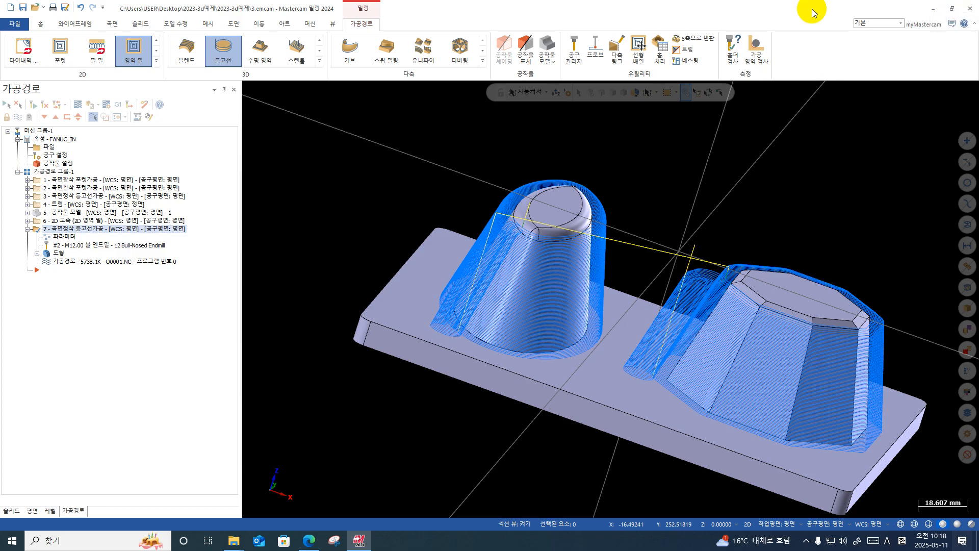
Reduce the Mastercam window from full screen, minimize the PDF manual, and place the smaller window near the middle of the desktop.
click(952, 8)
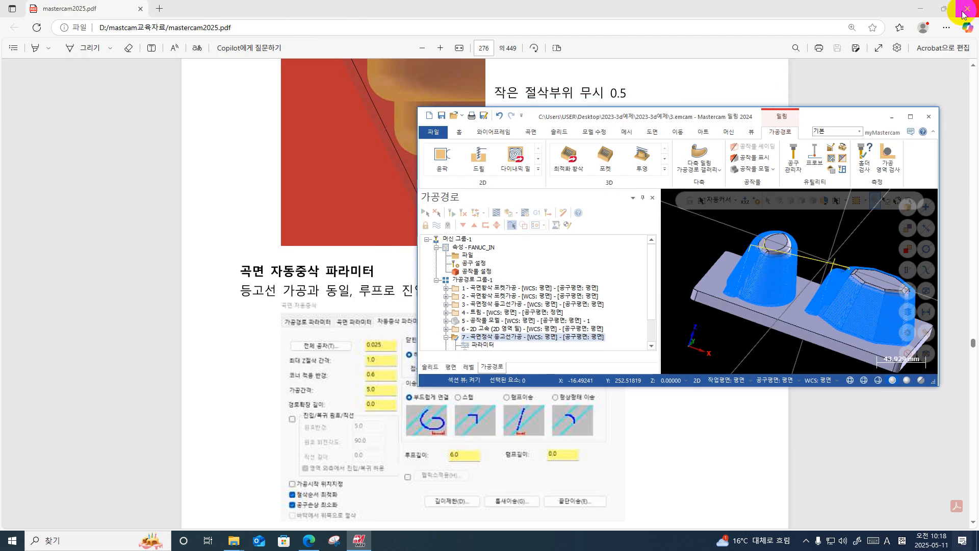
click(919, 9)
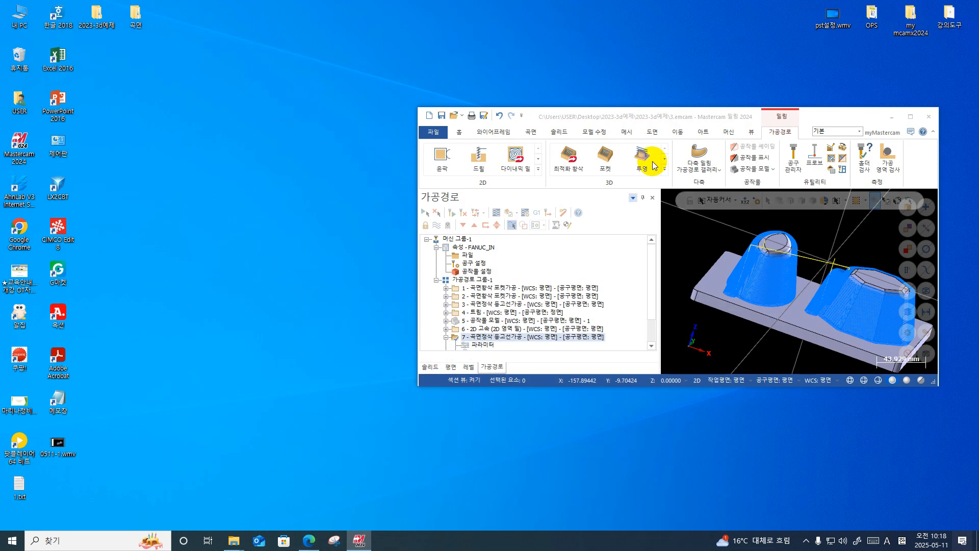
drag(840, 114, 675, 71)
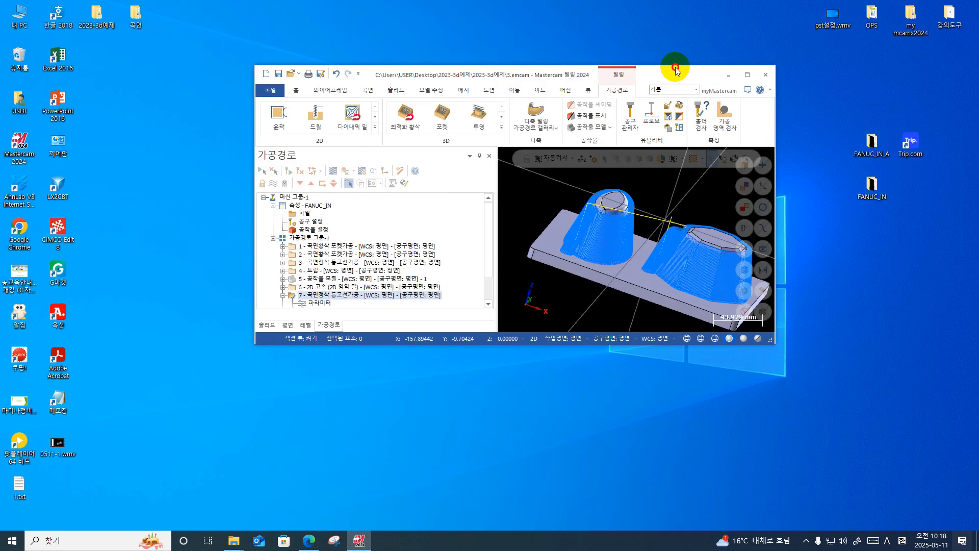
Open the inner 2023-3d예제 folder from the desktop and move its window so the Mastercam graphics area is partly uncovered.
double_click(96, 15)
double_click(644, 175)
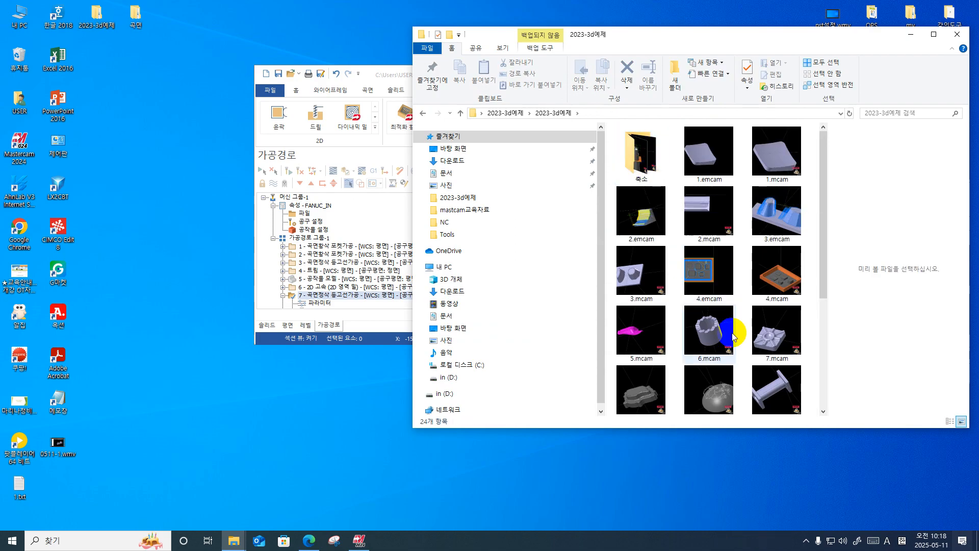
scroll(733, 337, down, 3)
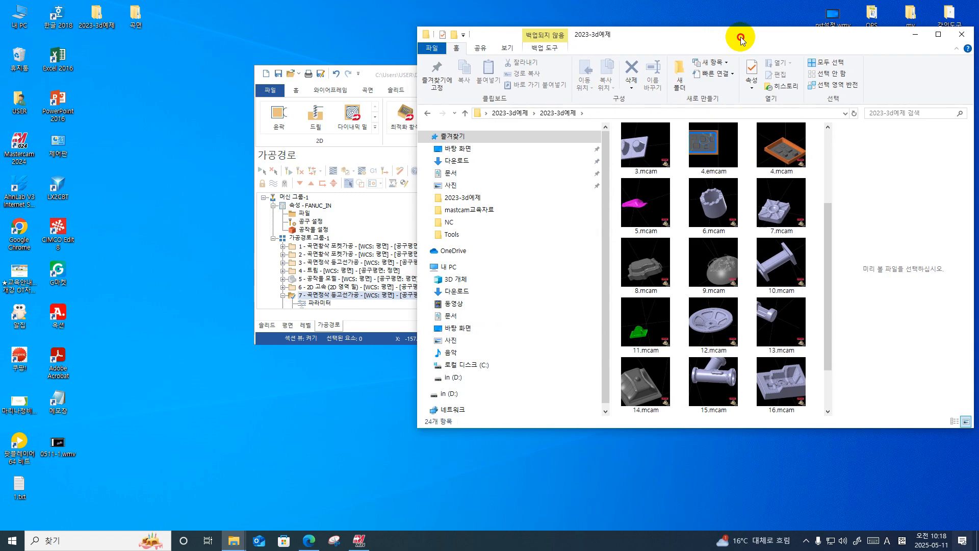
drag(739, 36, 849, 28)
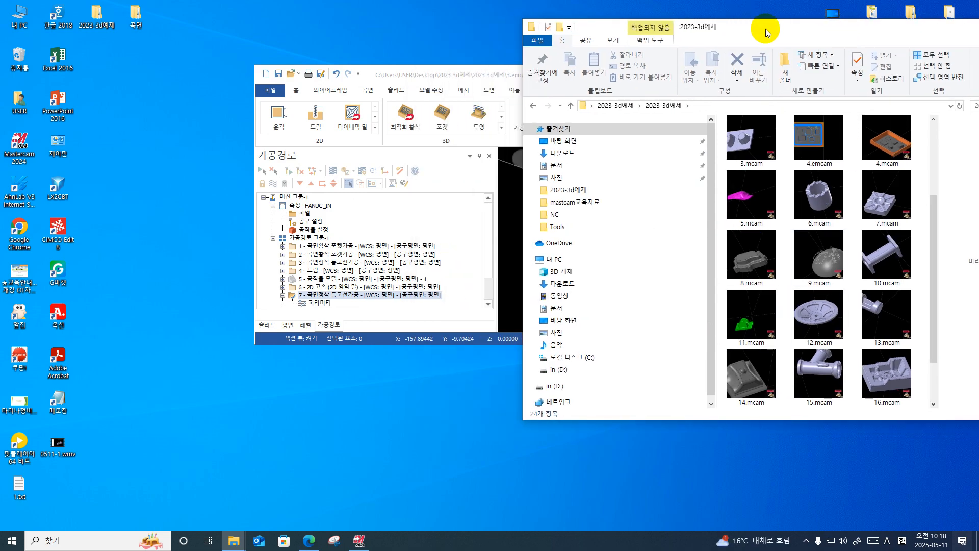
drag(762, 24, 820, 17)
Open 11.mcam in Mastercam, maximize the window, and dismiss the older-version notice.
click(805, 306)
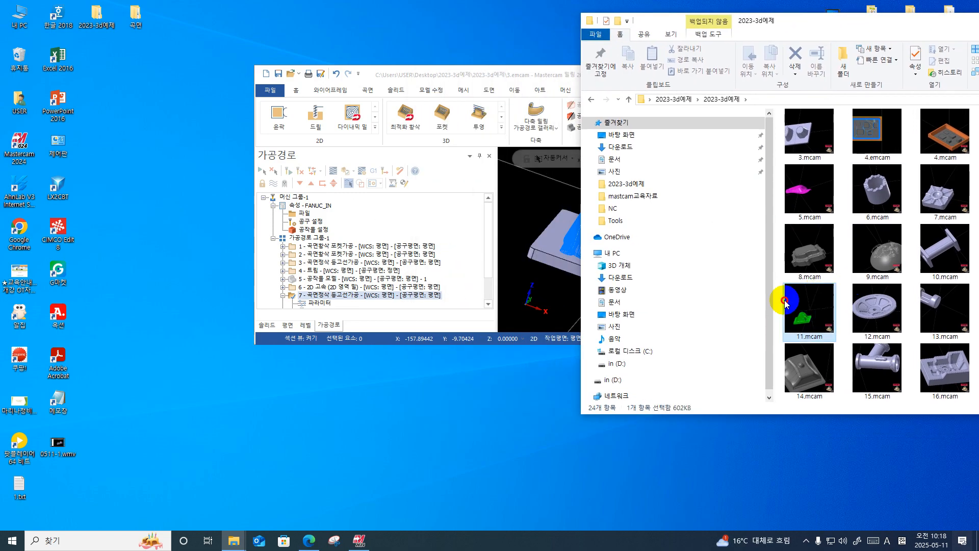
click(542, 210)
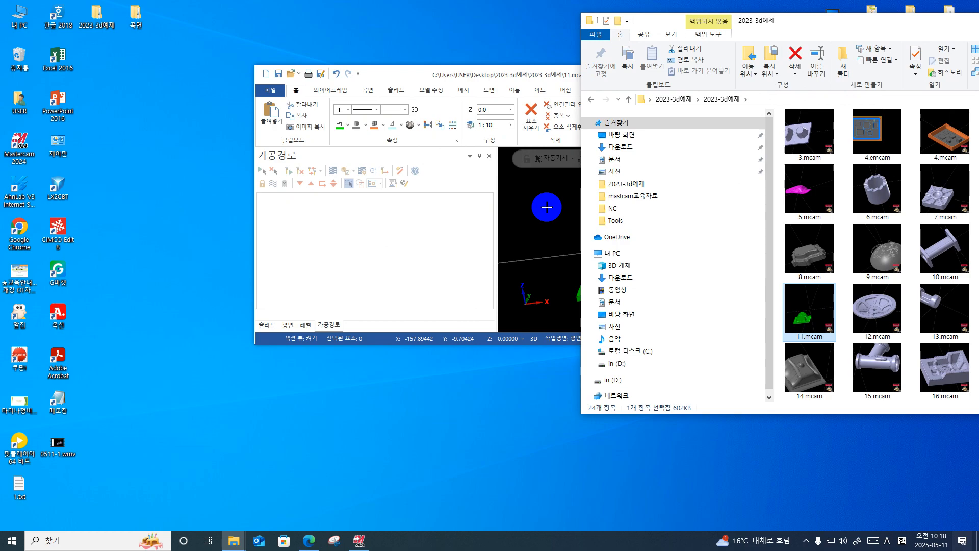
double_click(542, 74)
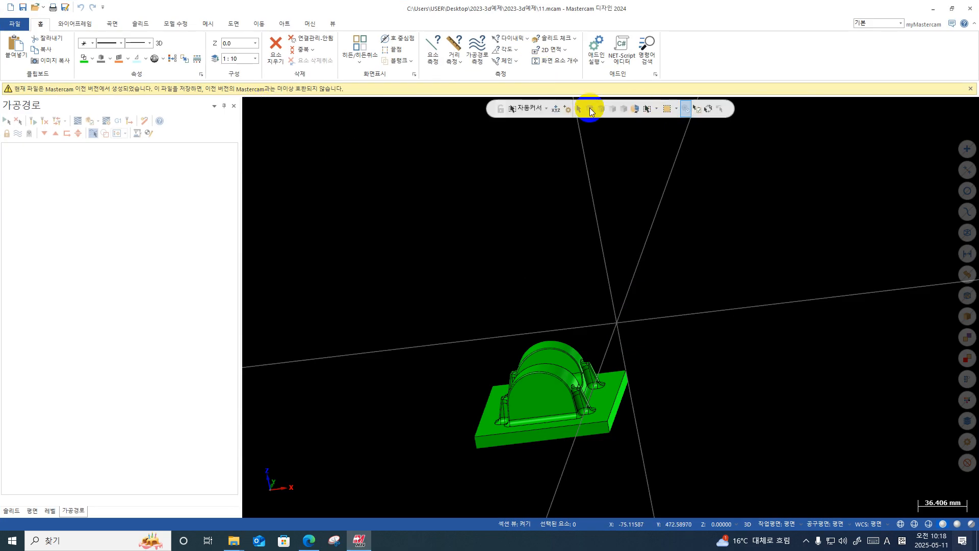
click(970, 89)
Measure the distances from the raised body's base to the two opposite plate edges along Y.
right_click(708, 169)
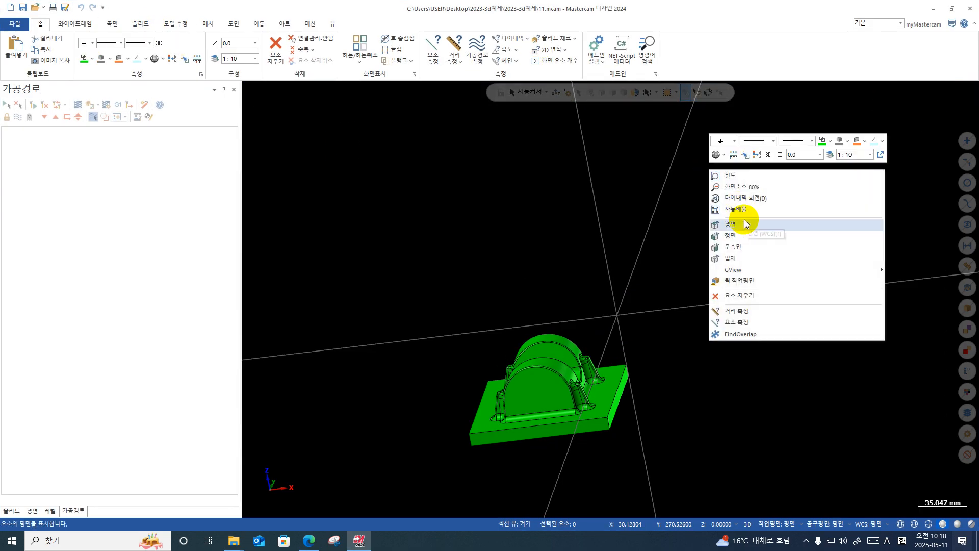
click(744, 220)
scroll(359, 254, down, 3)
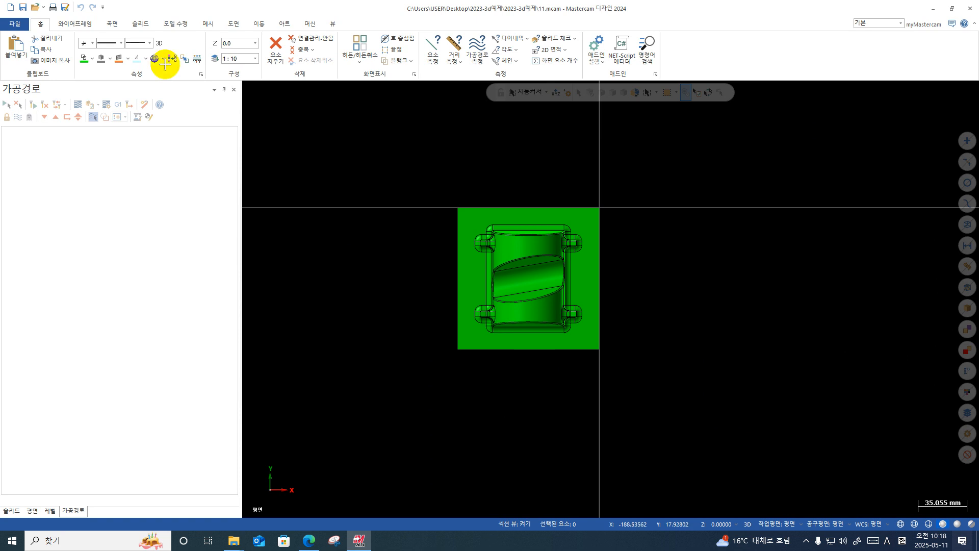
click(474, 52)
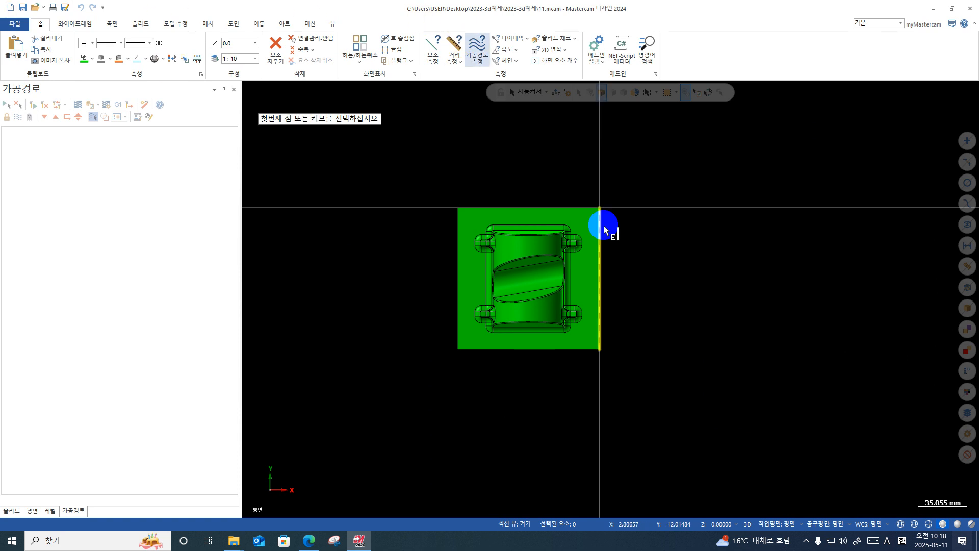
middle_drag(604, 225, 591, 204)
click(531, 206)
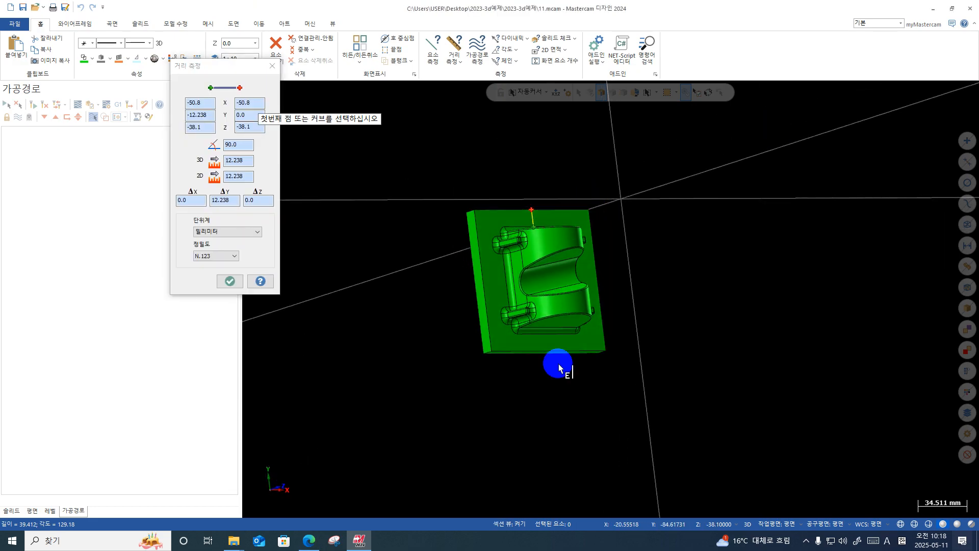
click(551, 335)
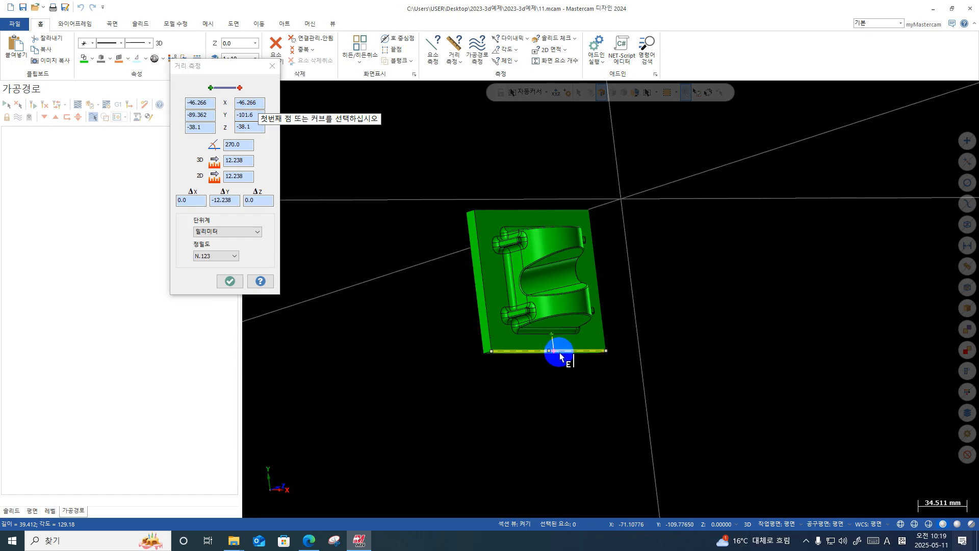
click(553, 351)
click(272, 65)
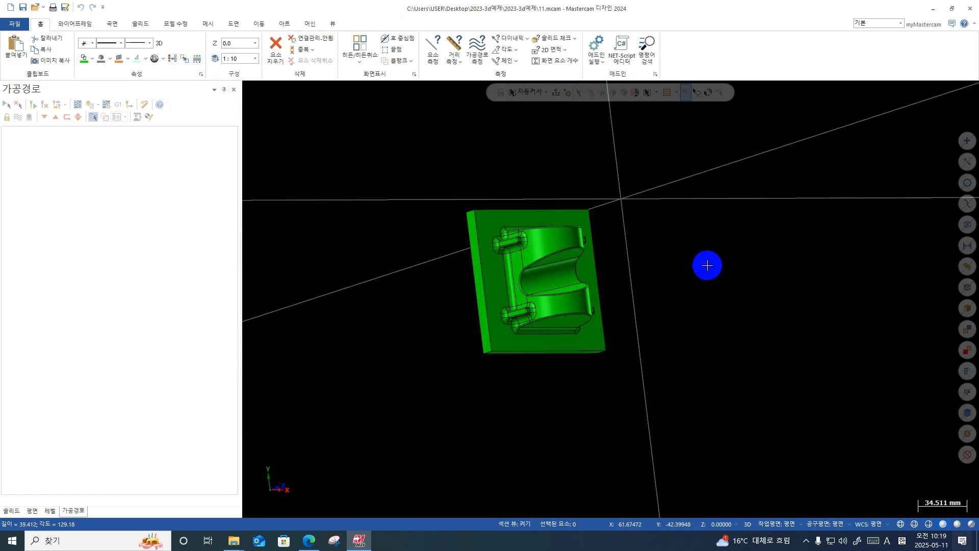
Inspect the green part from an angle and return to the top view.
right_click(703, 262)
click(739, 314)
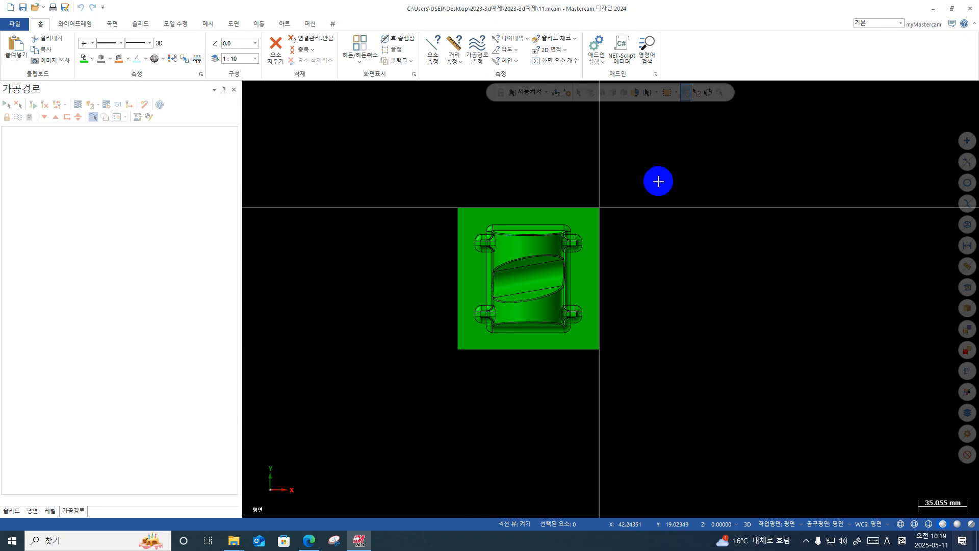
middle_drag(664, 181, 664, 237)
right_click(719, 249)
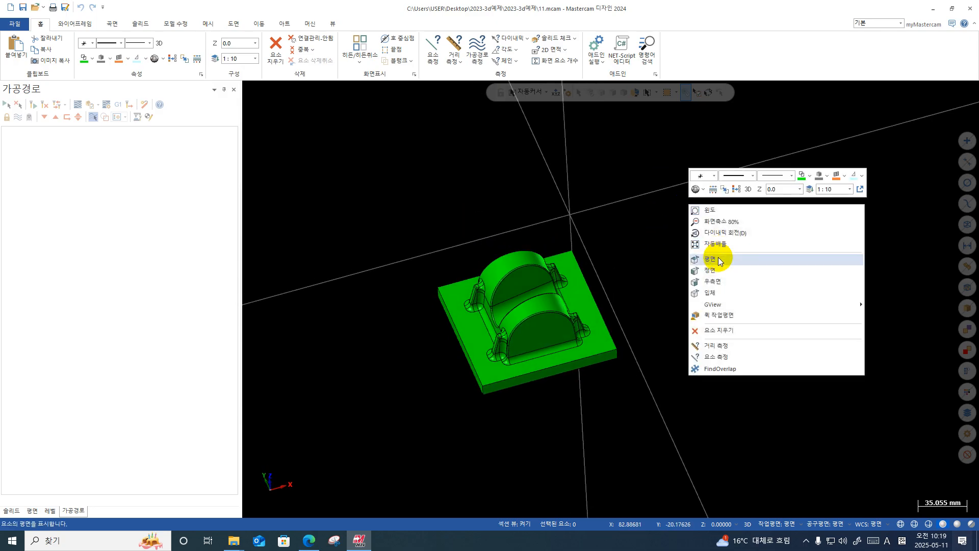
click(718, 257)
key(ctrl+1)
click(643, 312)
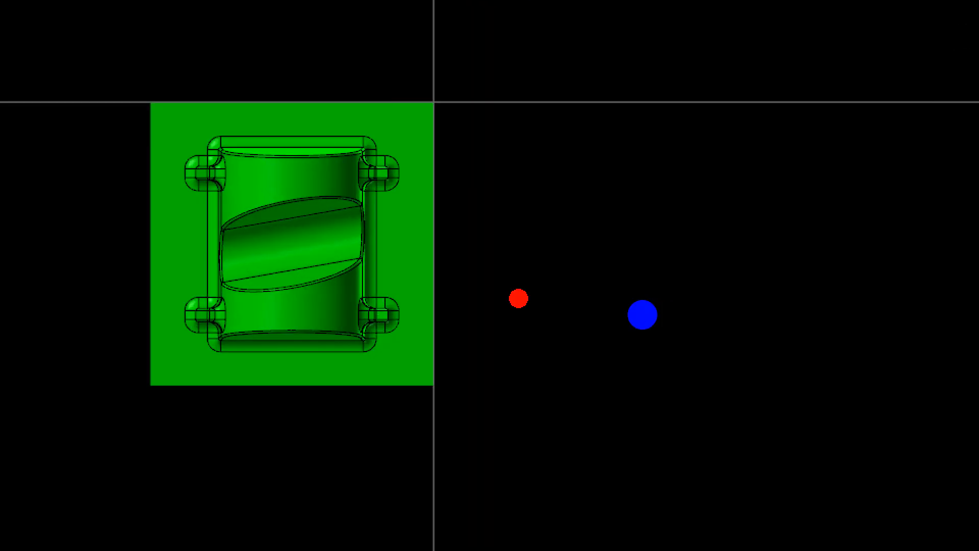
drag(641, 336, 696, 262)
drag(591, 207, 681, 212)
key(Escape)
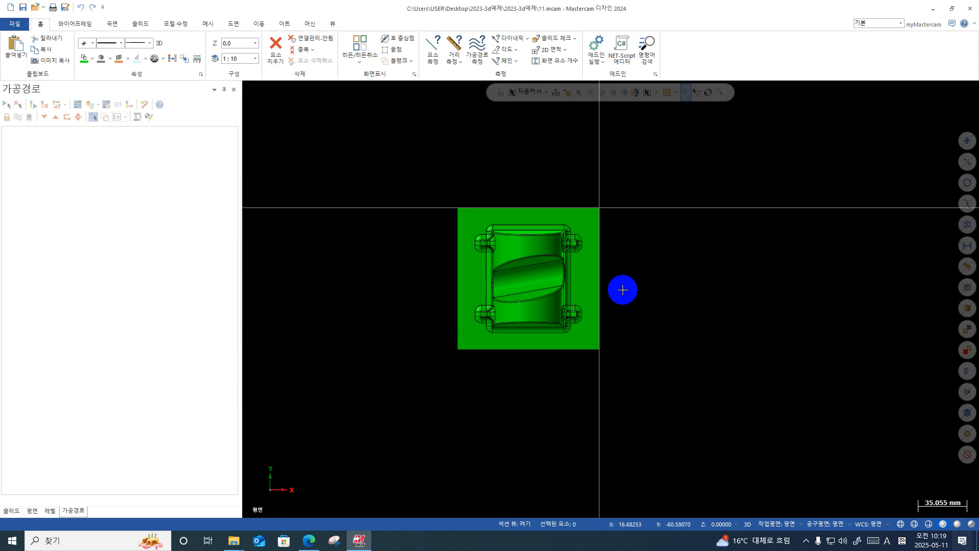
Create level 2 and make it the active level.
click(50, 509)
drag(690, 166, 664, 97)
drag(77, 401, 44, 400)
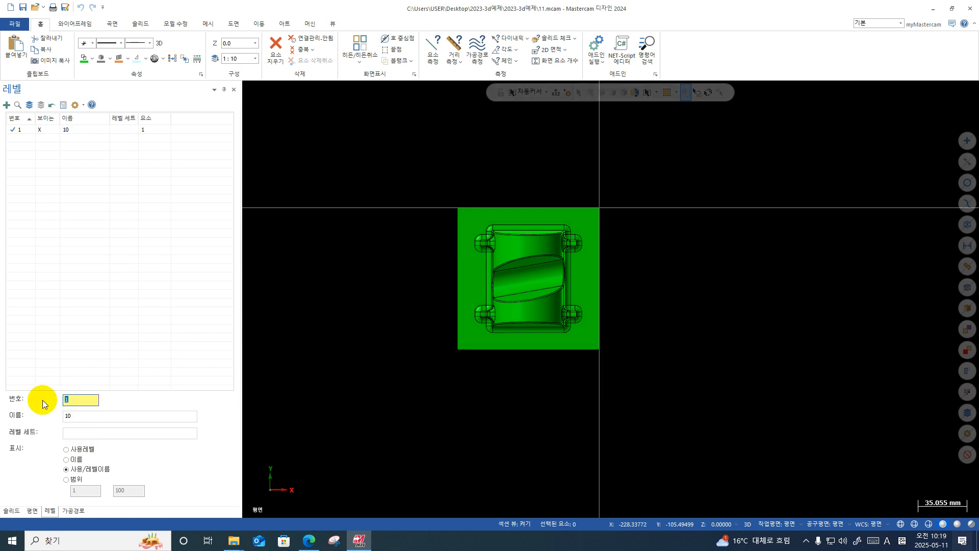
text(2)
key(Return)
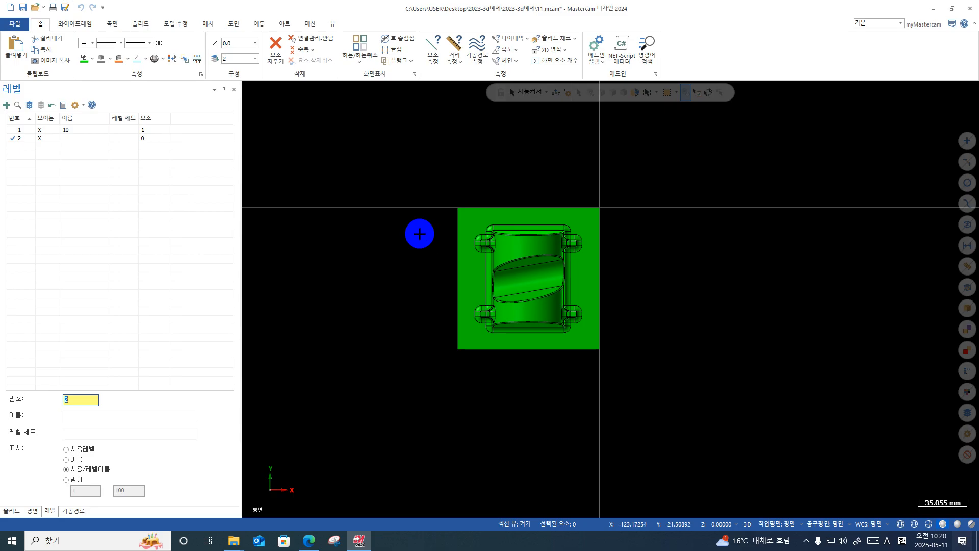
Create a rectangular wireframe bounding box around the whole part on level 2, oriented to the work plane.
click(416, 232)
drag(676, 176, 430, 400)
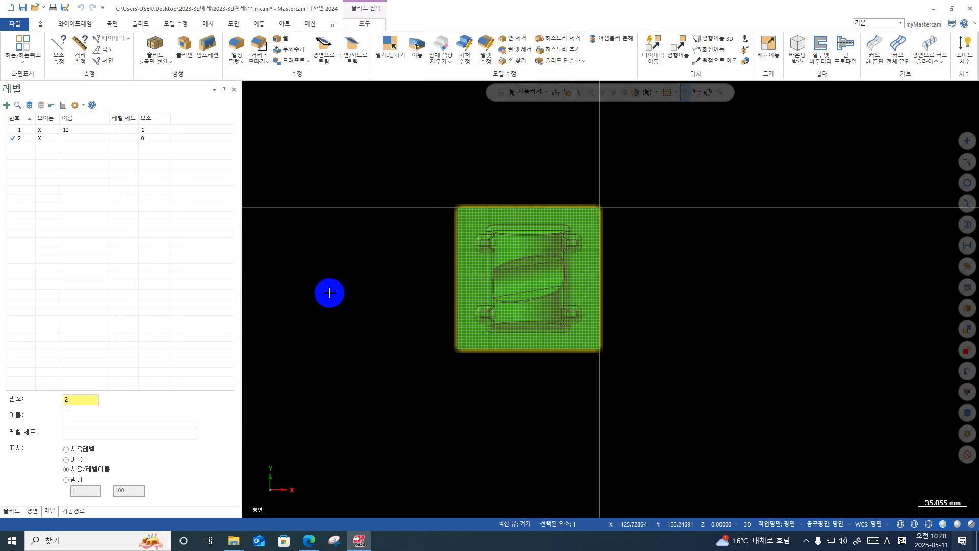
click(83, 26)
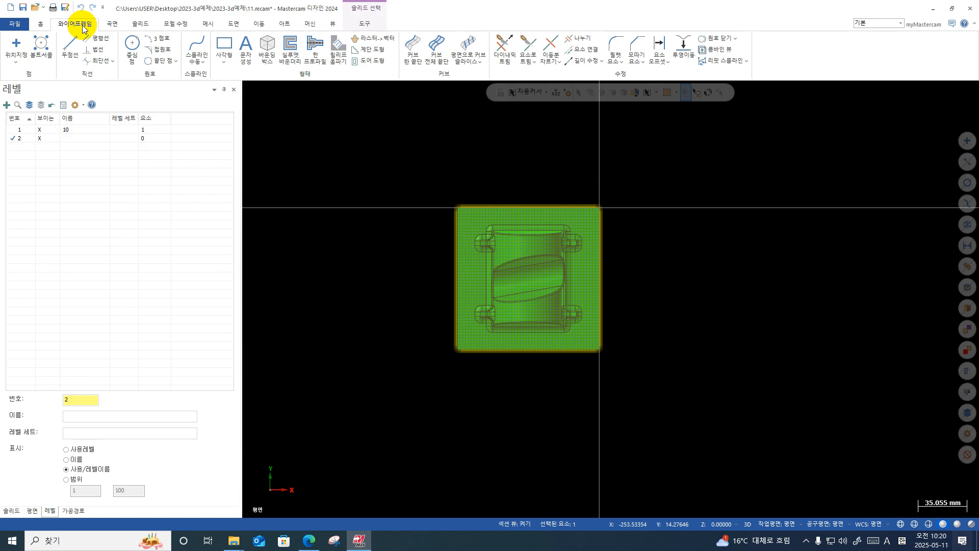
click(268, 45)
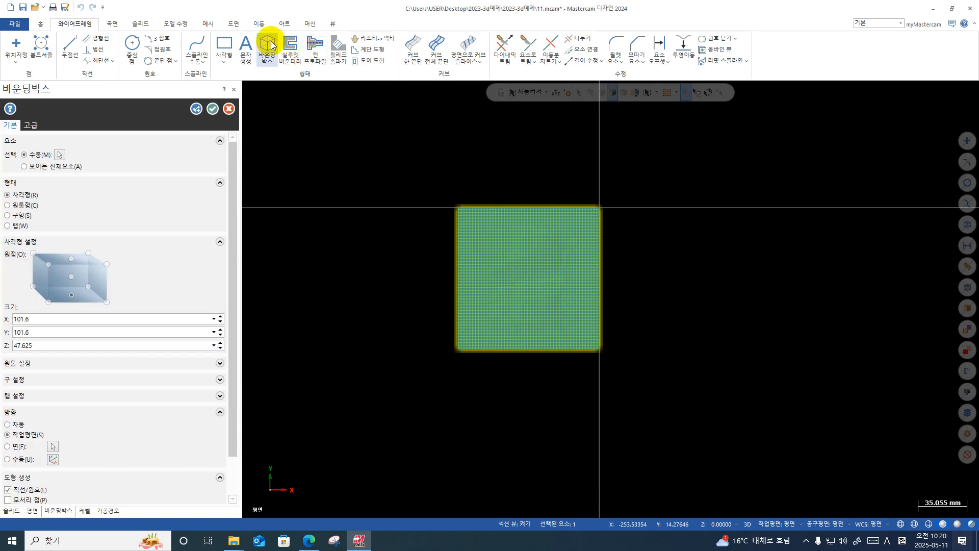
click(212, 109)
Examine the bounding box around the part from several angles and from the top view.
middle_drag(568, 345, 529, 302)
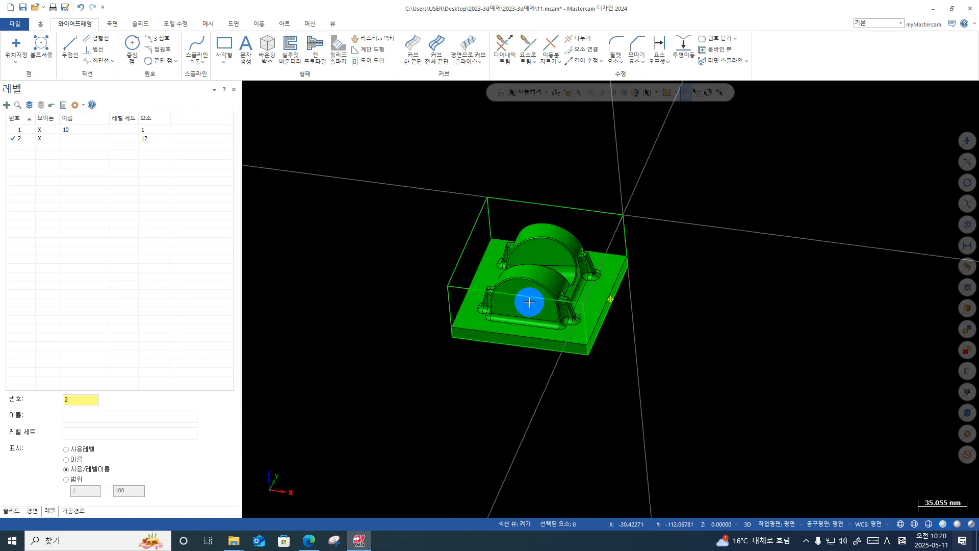
right_click(636, 224)
click(677, 286)
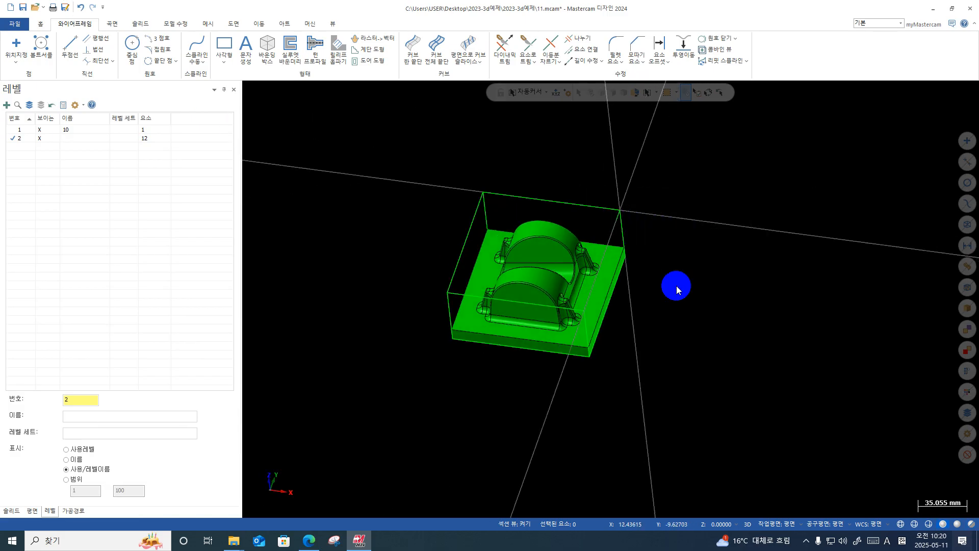
mouse_move(673, 284)
middle_down()
mouse_move(623, 269)
mouse_move(666, 227)
middle_up()
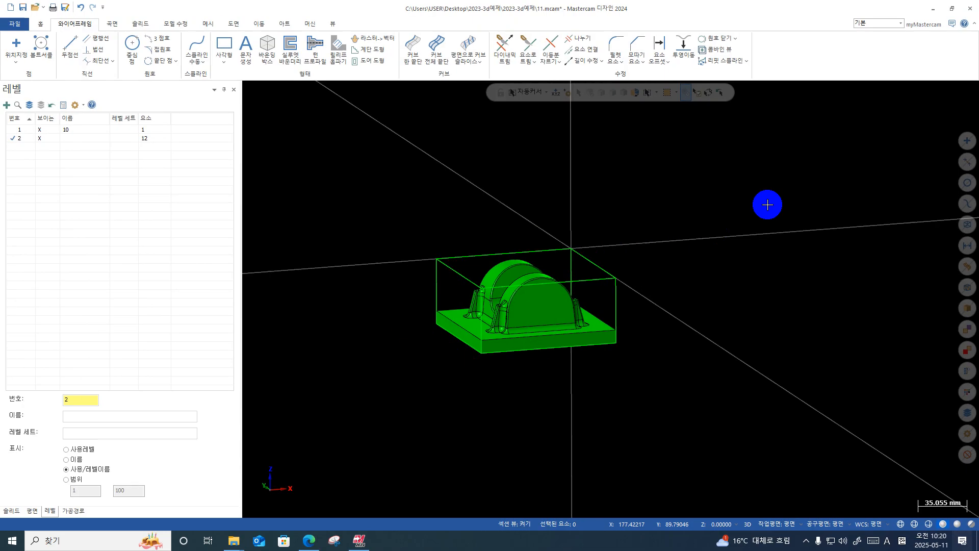
right_click(762, 205)
click(773, 266)
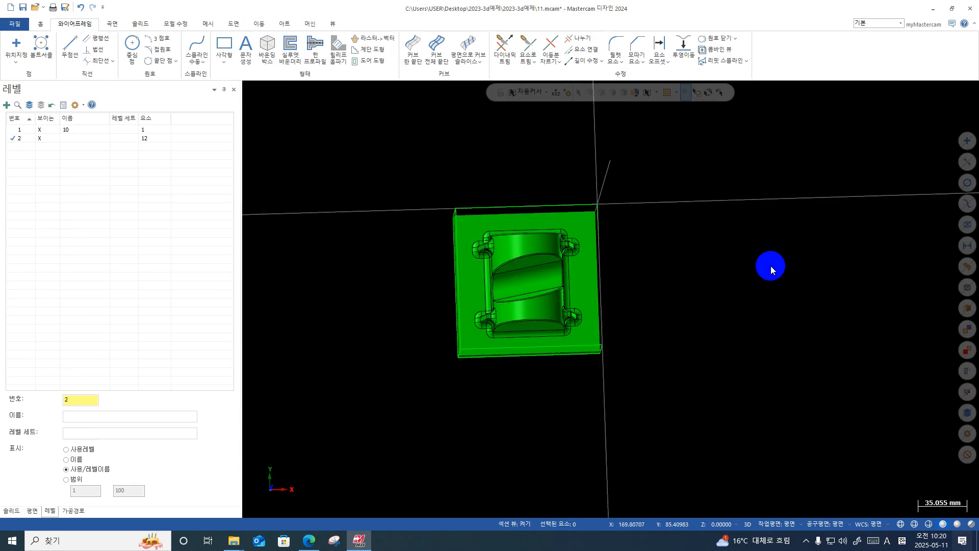
middle_drag(734, 309, 686, 262)
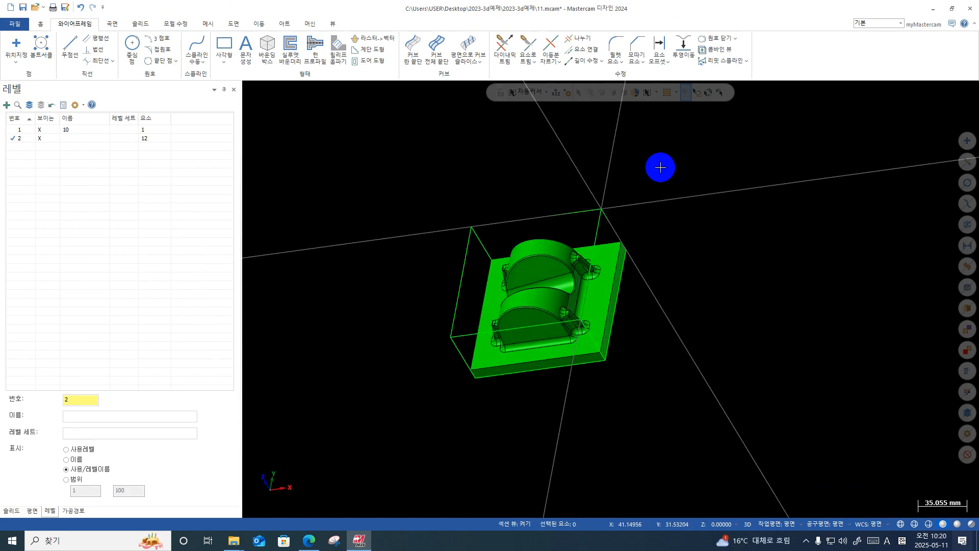
drag(705, 161, 420, 426)
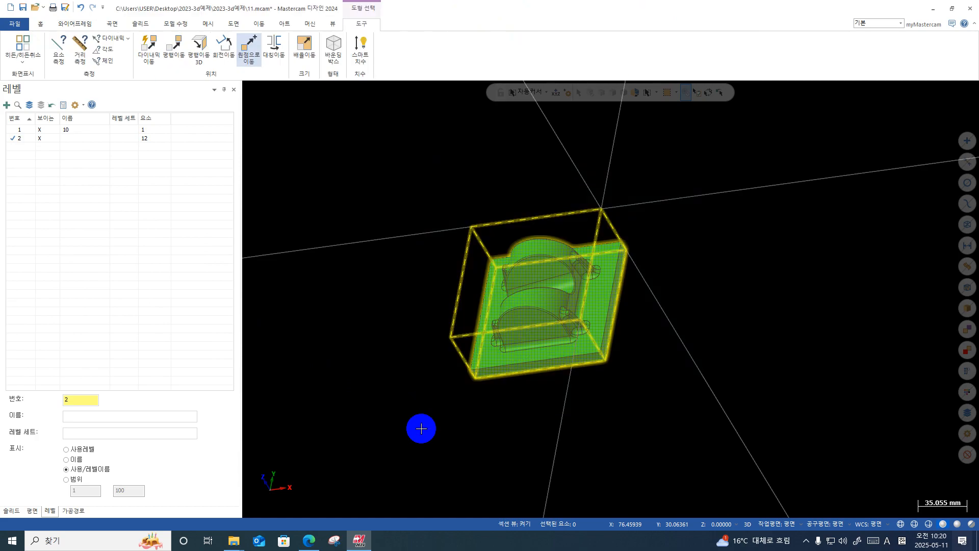
click(157, 47)
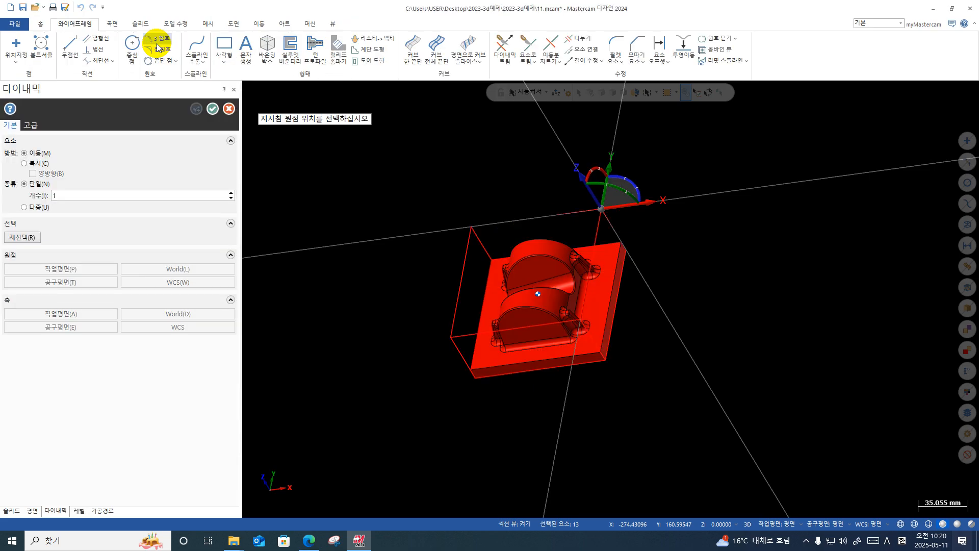
scroll(748, 267, up, 1)
middle_drag(748, 268, 732, 290)
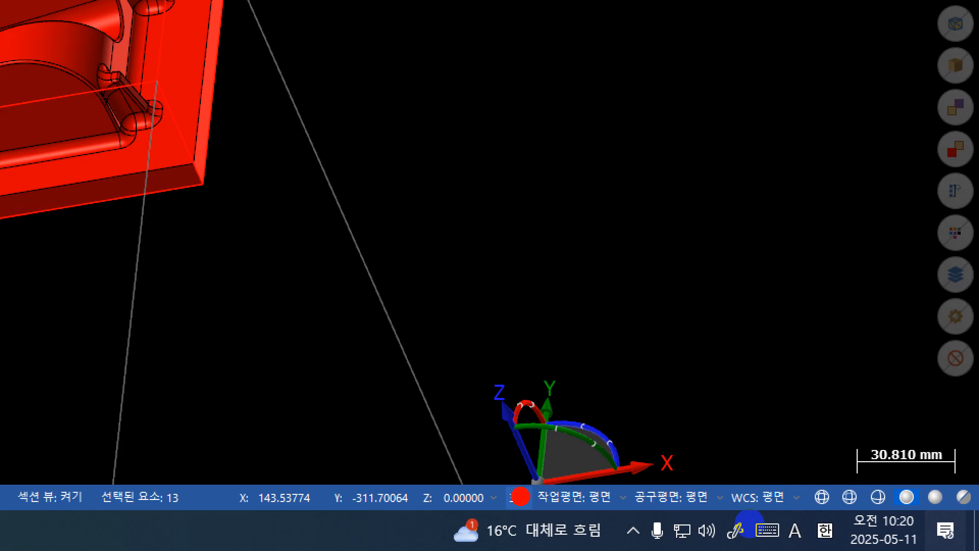
mouse_move(767, 533)
mouse_down()
mouse_move(714, 529)
mouse_move(765, 528)
mouse_up()
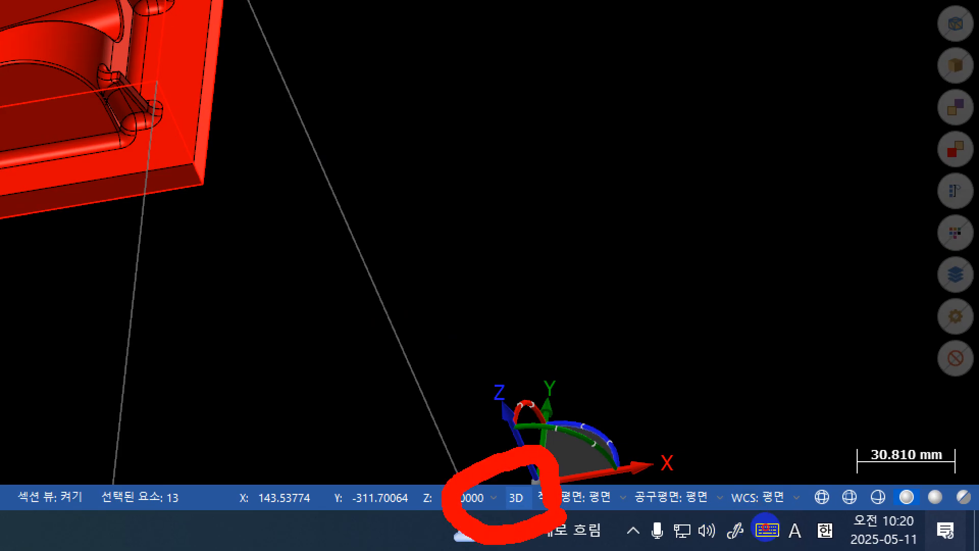
key(Escape)
key(Escape)
key(Escape)
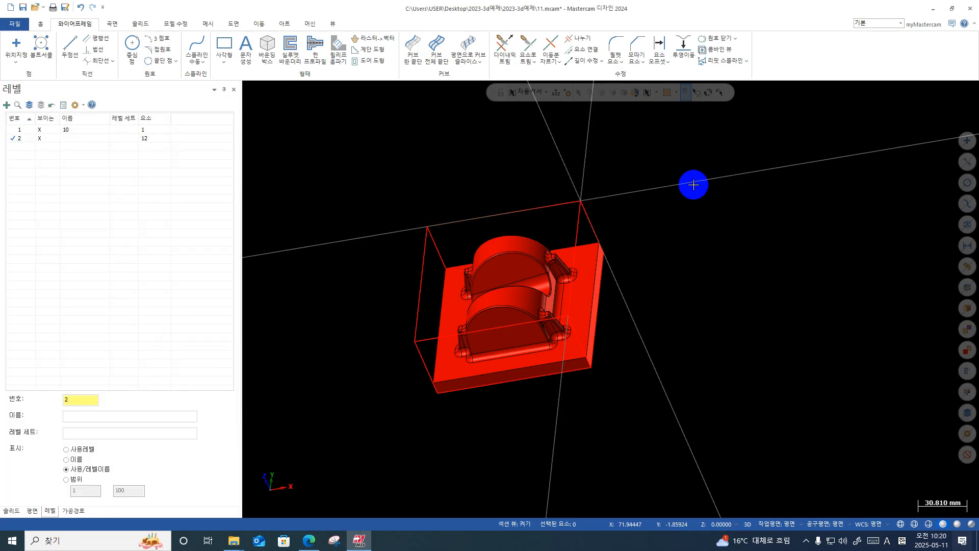
Select the part with its bounding box and dynamically move them so the box's upper front-right corner lands on the origin.
scroll(695, 186, down, 1)
drag(758, 138, 389, 443)
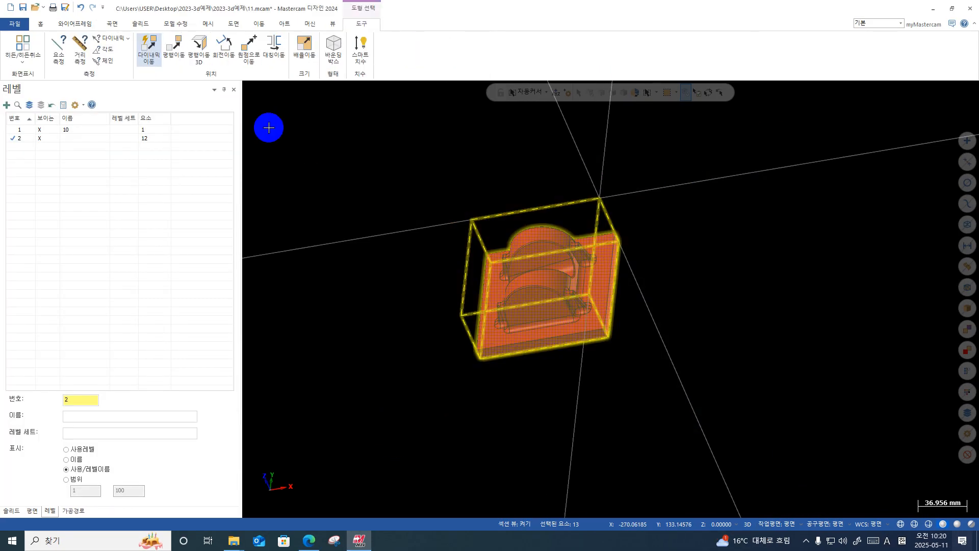
click(152, 50)
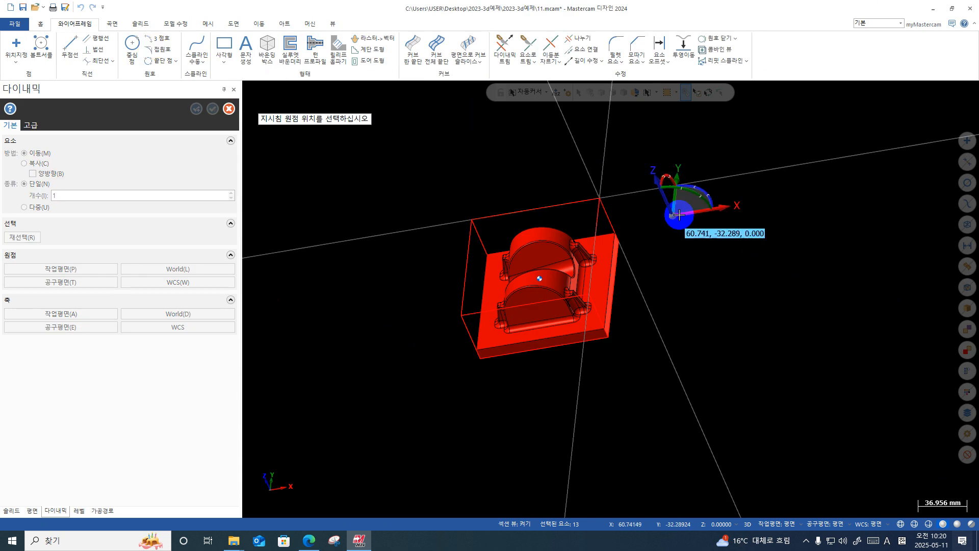
middle_drag(661, 258, 741, 221)
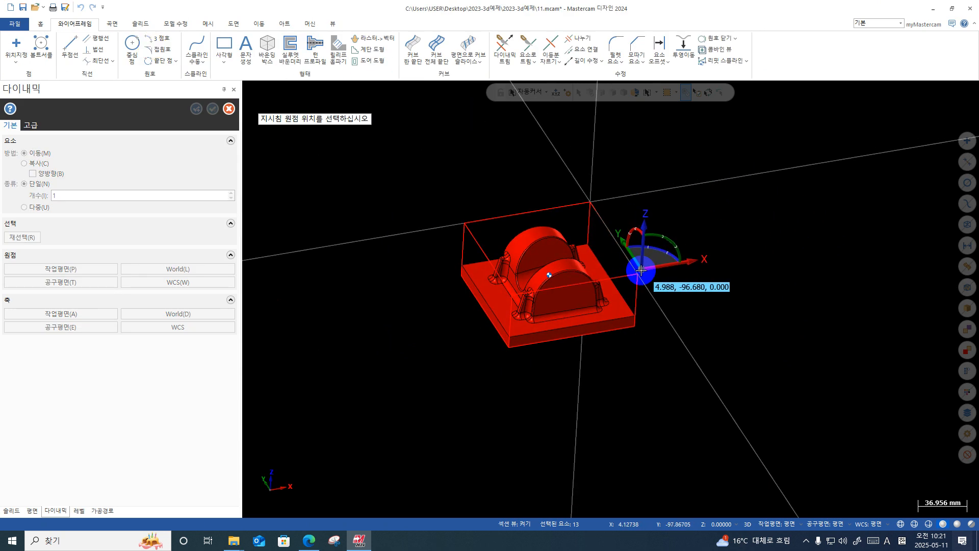
click(640, 273)
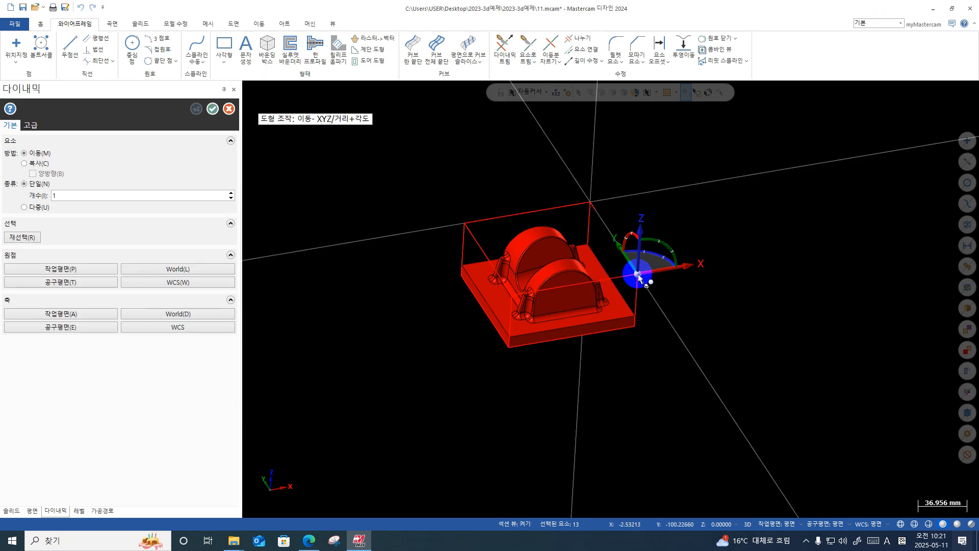
click(638, 274)
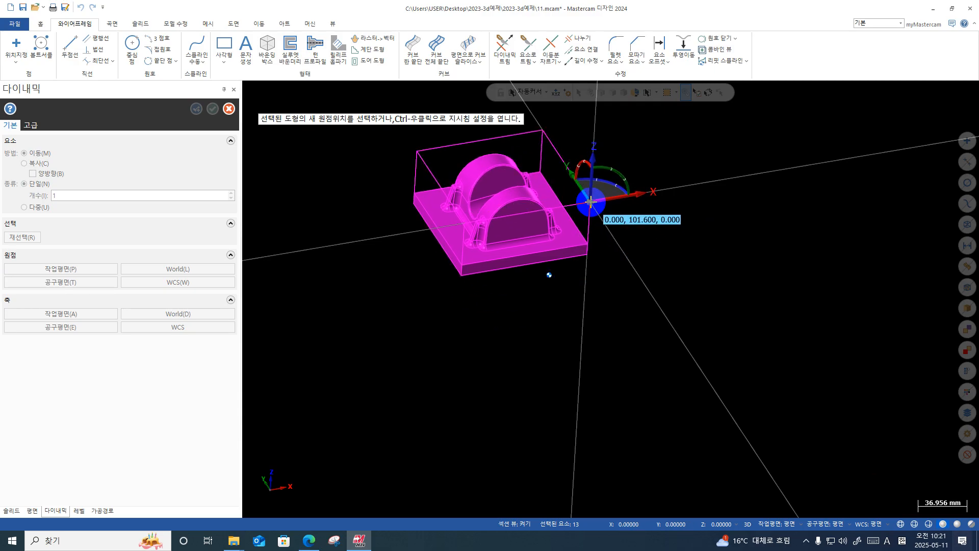
click(590, 202)
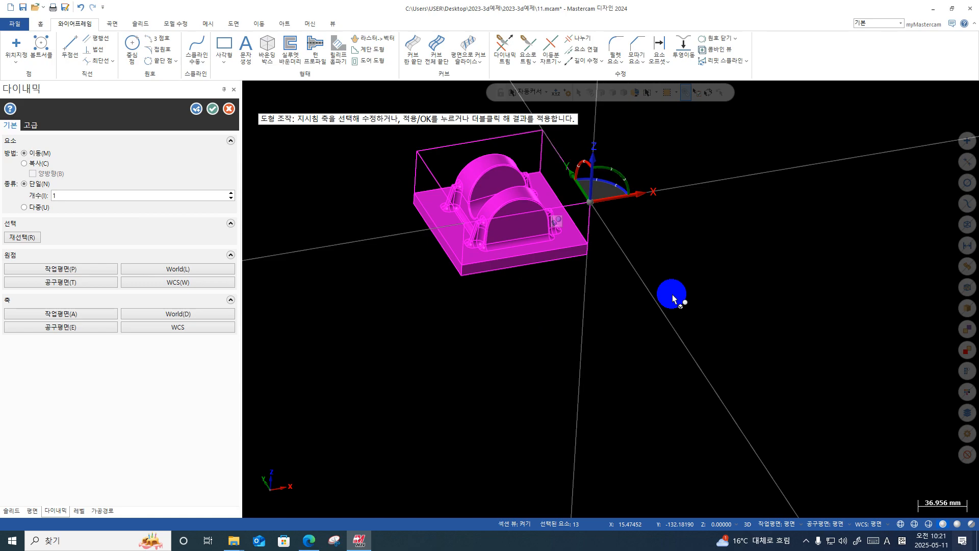
Rotate the part and bounding box 90° about the Z axis at the origin and apply the dynamic move.
middle_drag(672, 298, 658, 379)
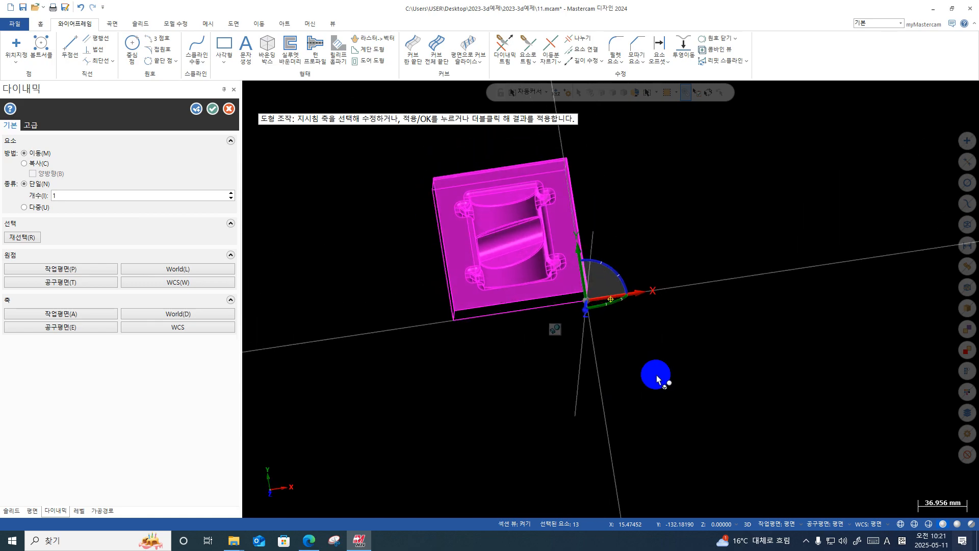
middle_drag(593, 329, 554, 300)
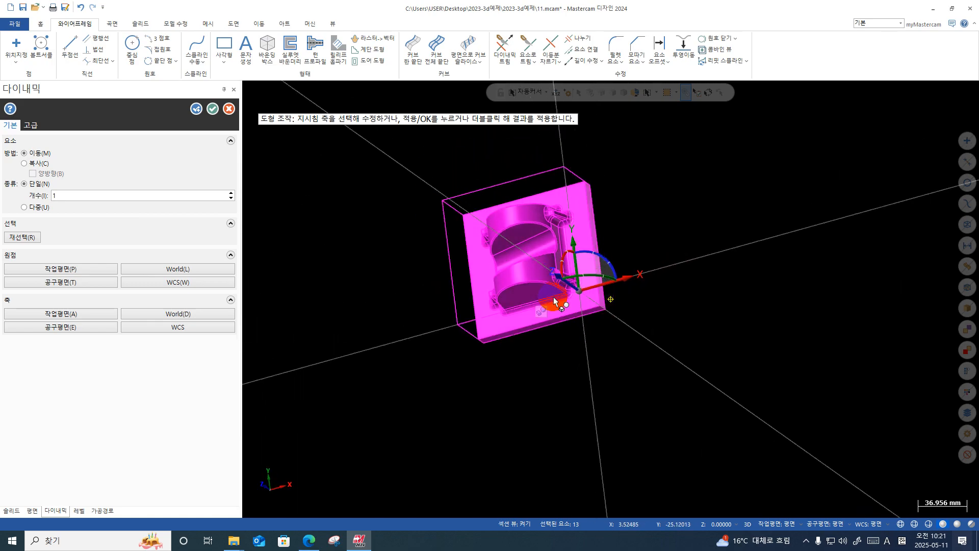
click(601, 261)
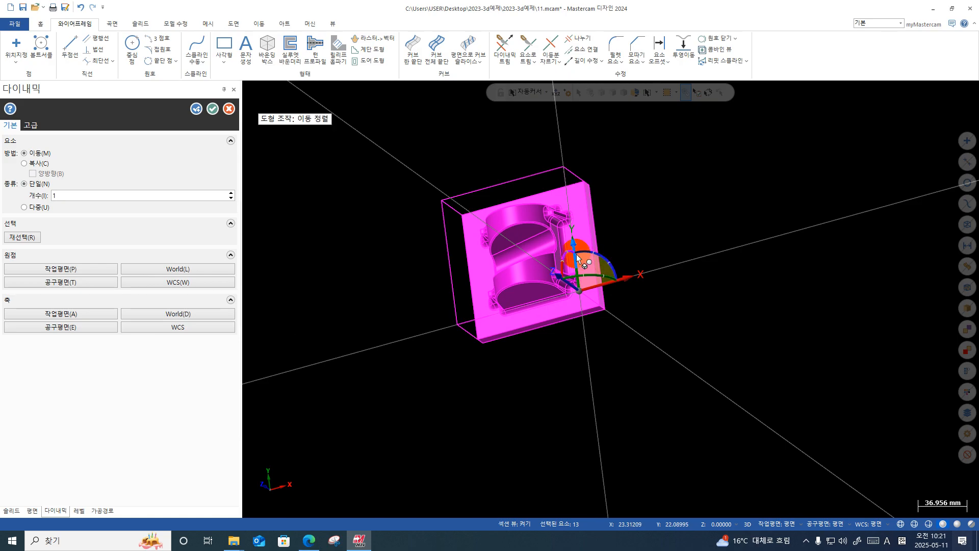
click(607, 263)
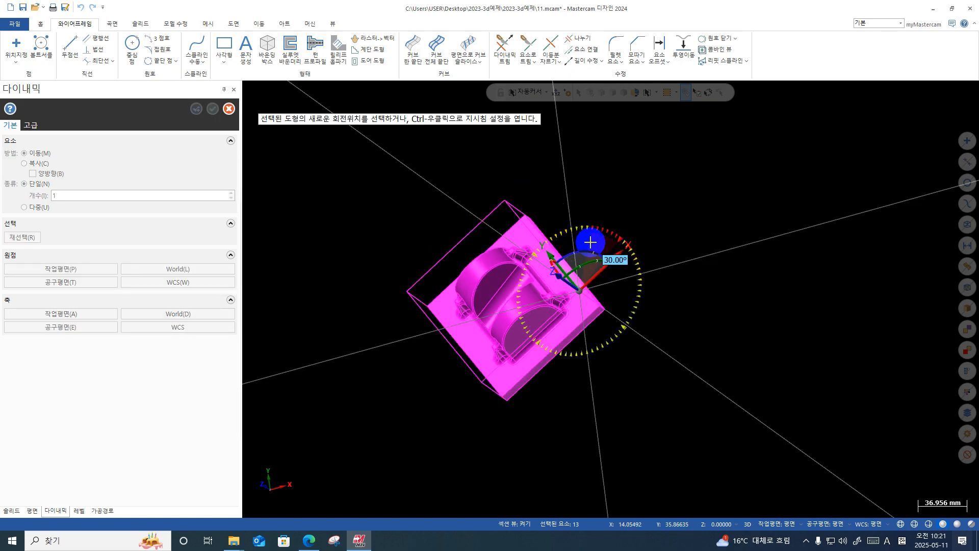
key(space)
key(Return)
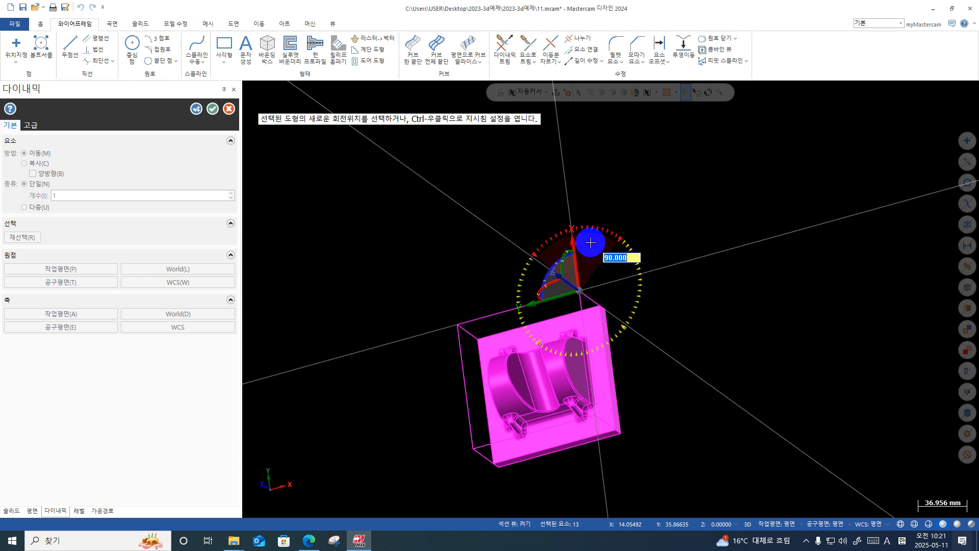
click(590, 242)
middle_drag(592, 246, 637, 262)
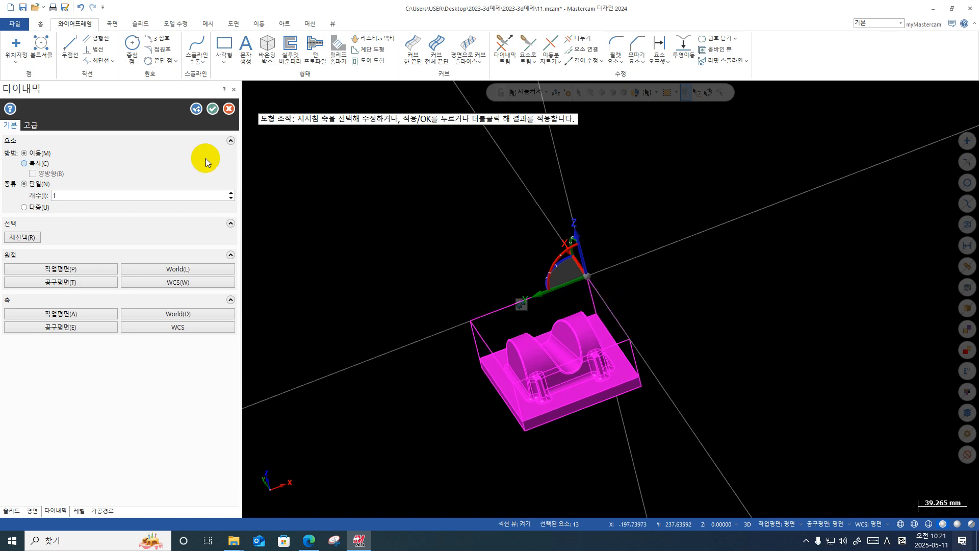
click(213, 108)
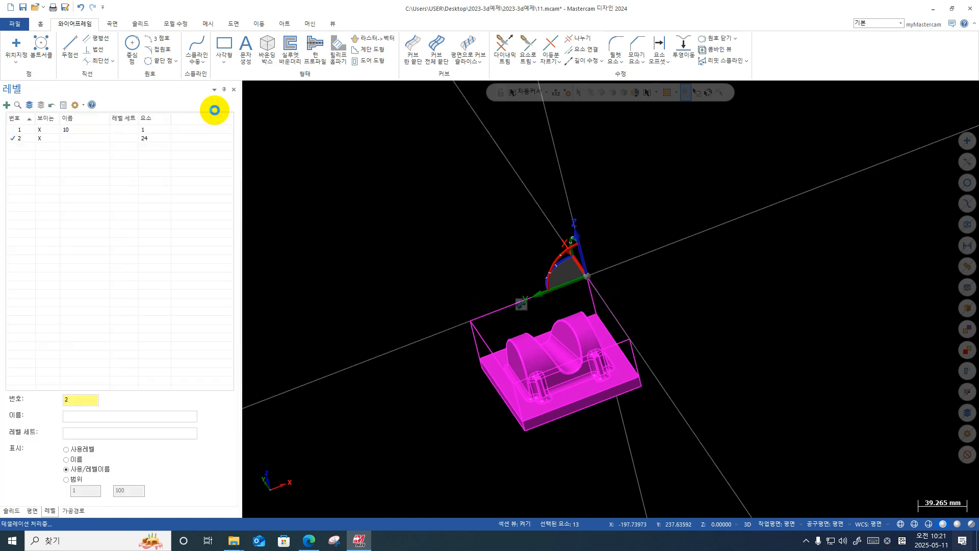
Clear the result colors from the moved part and bounding box.
right_click(754, 226)
click(804, 211)
mouse_move(688, 354)
middle_down()
mouse_move(655, 323)
mouse_move(678, 345)
middle_up()
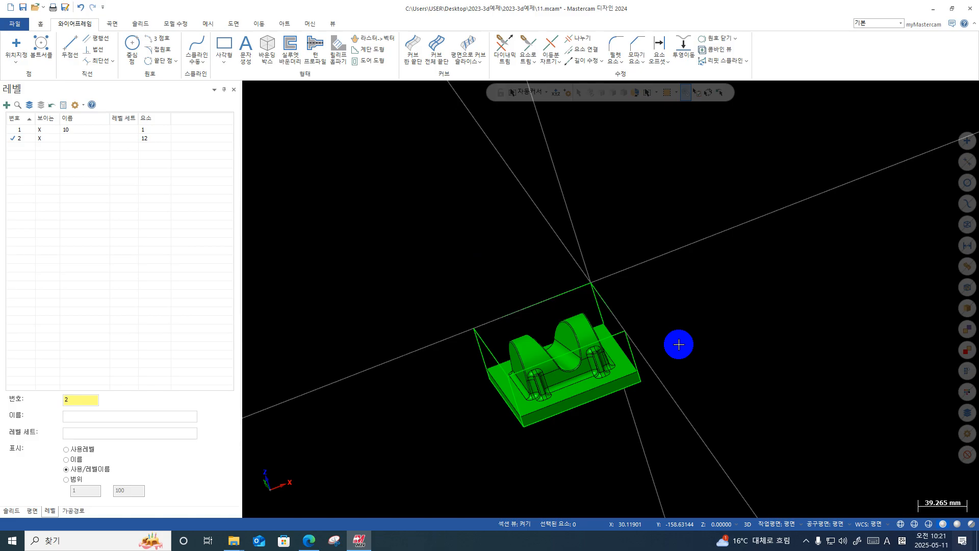
Undo the dynamic move, redo it, and return to the top view.
click(80, 7)
scroll(491, 240, down, 7)
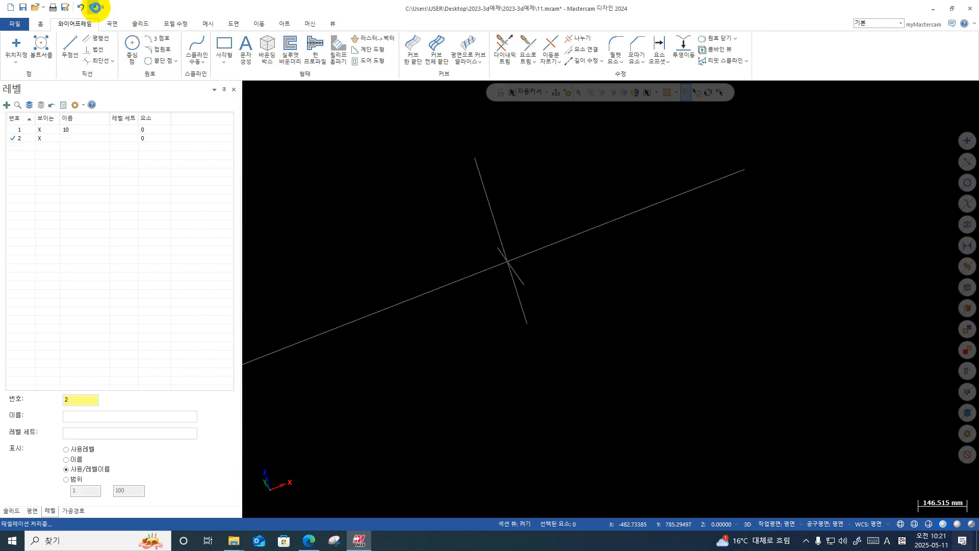
click(95, 7)
right_click(535, 136)
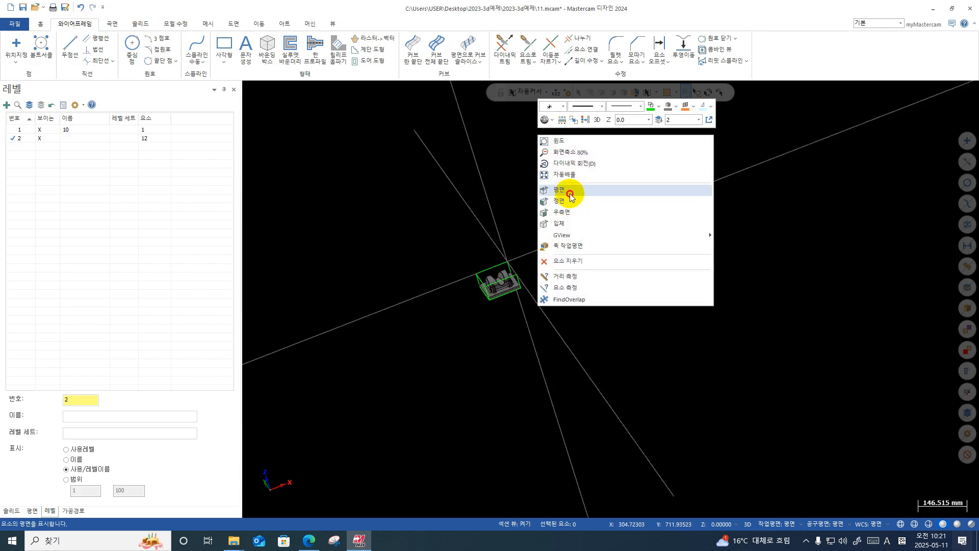
click(570, 193)
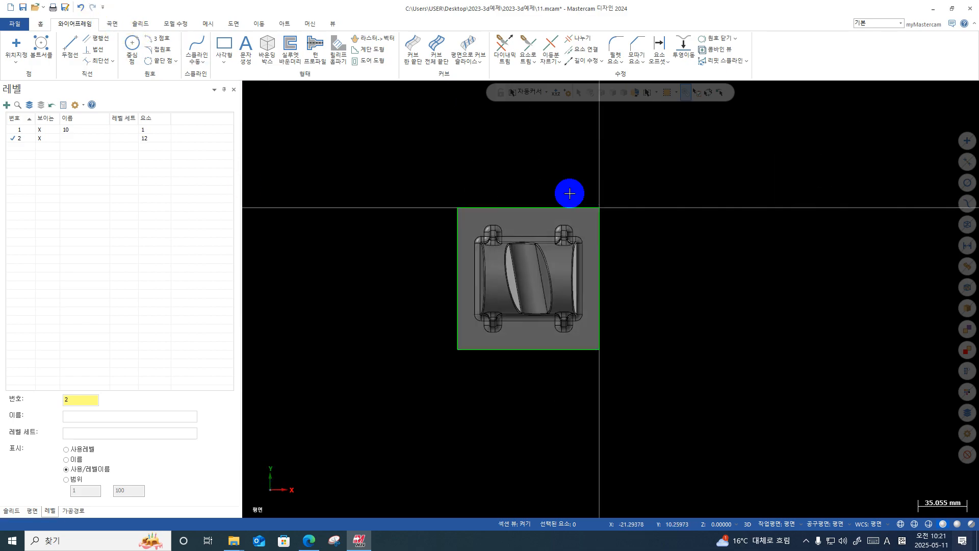
Undo the dynamic move once more, look for the geometry in the enlarged view area, and restore it by redoing.
click(81, 8)
click(131, 44)
scroll(548, 264, down, 3)
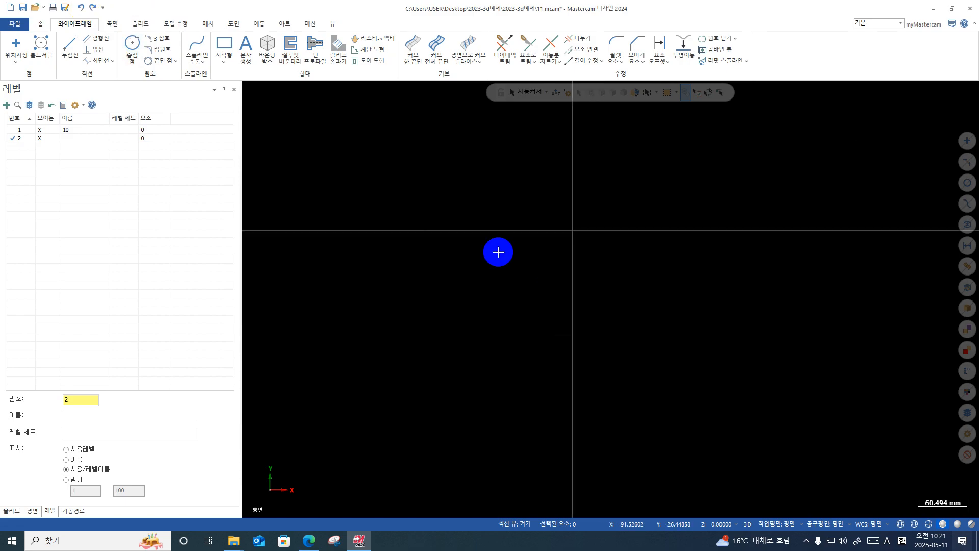
scroll(498, 252, down, 5)
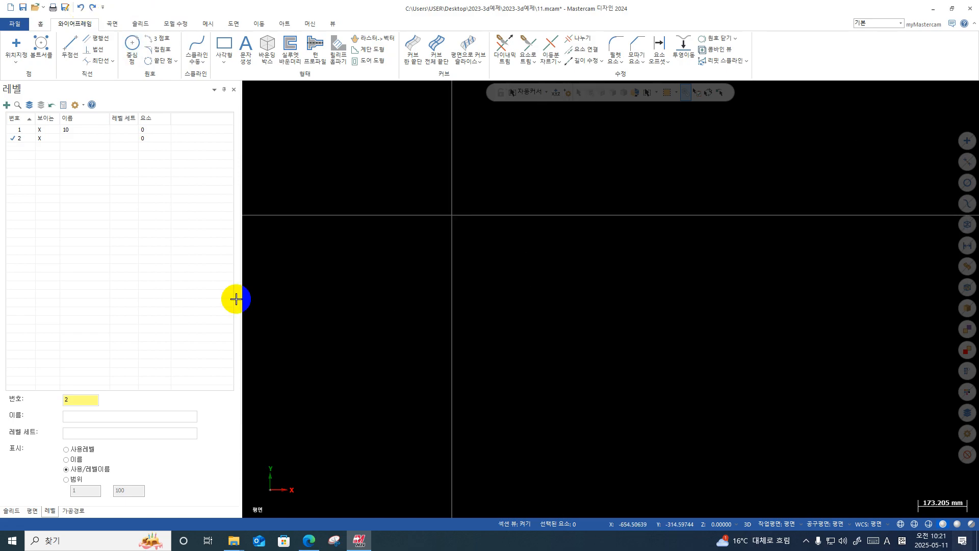
click(93, 8)
scroll(484, 298, up, 1)
scroll(405, 253, up, 1)
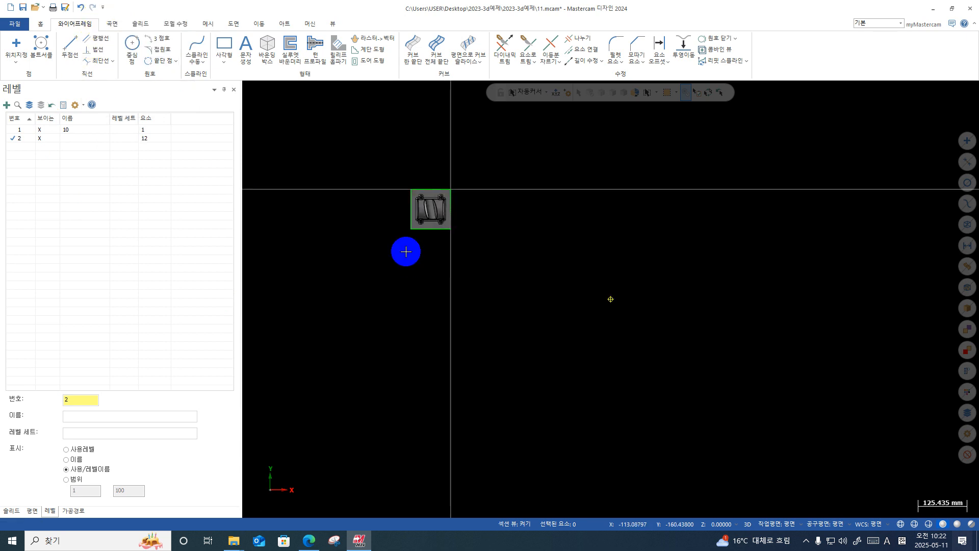
Delete the bounding box wireframe from level 2 while level 1 is hidden, and turn level 1 back on.
middle_drag(405, 253, 380, 160)
key(alt+p)
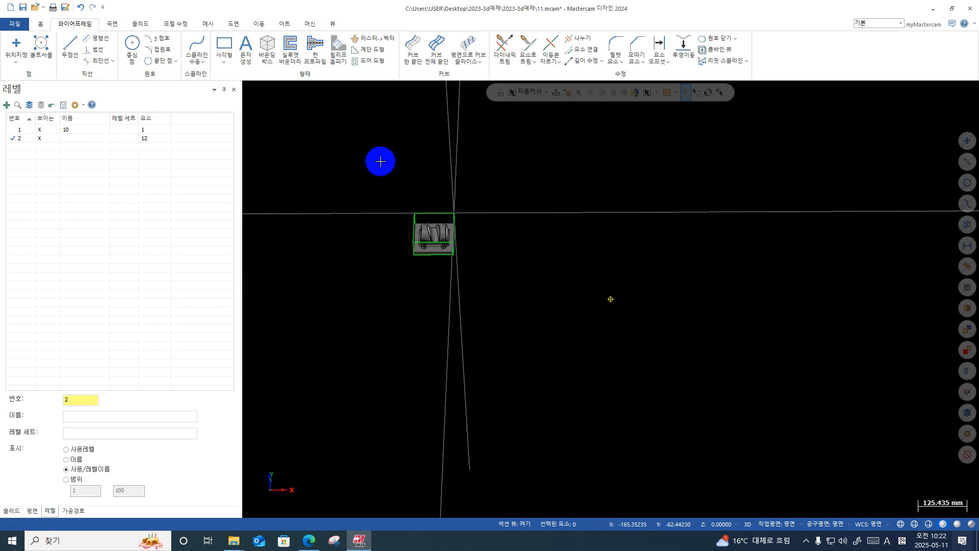
click(409, 243)
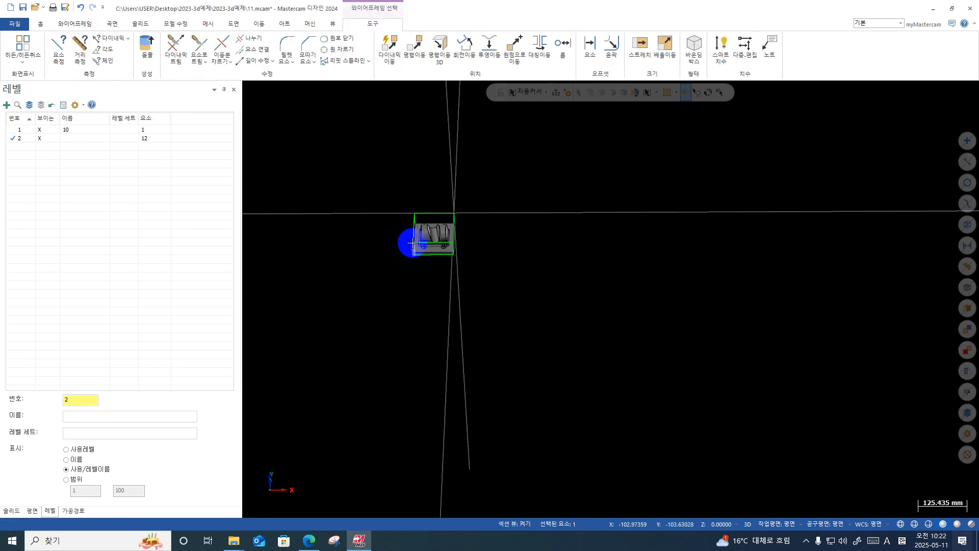
click(37, 130)
drag(507, 199, 290, 308)
key(Delete)
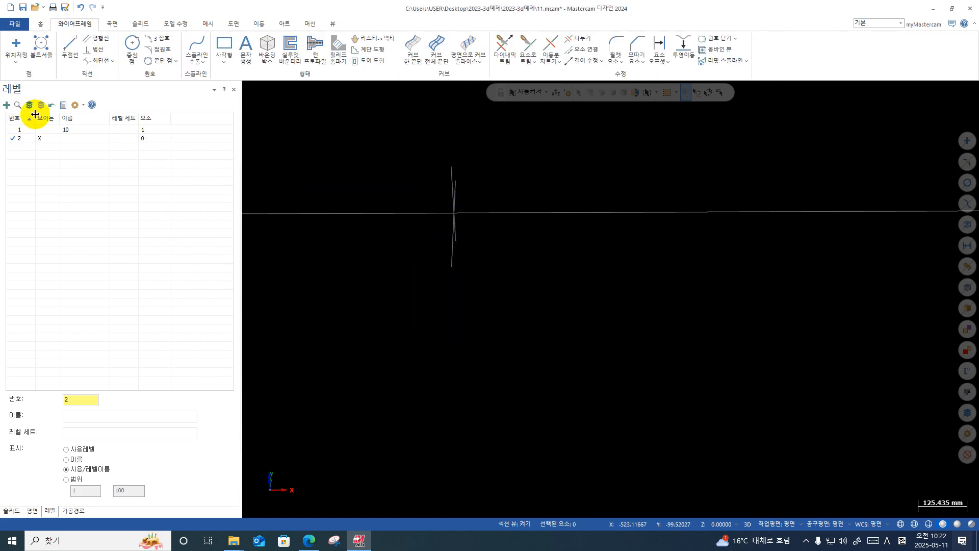
click(39, 129)
Rotate the solid part 90° about the origin in the top view, using the move method instead of copy.
right_click(565, 227)
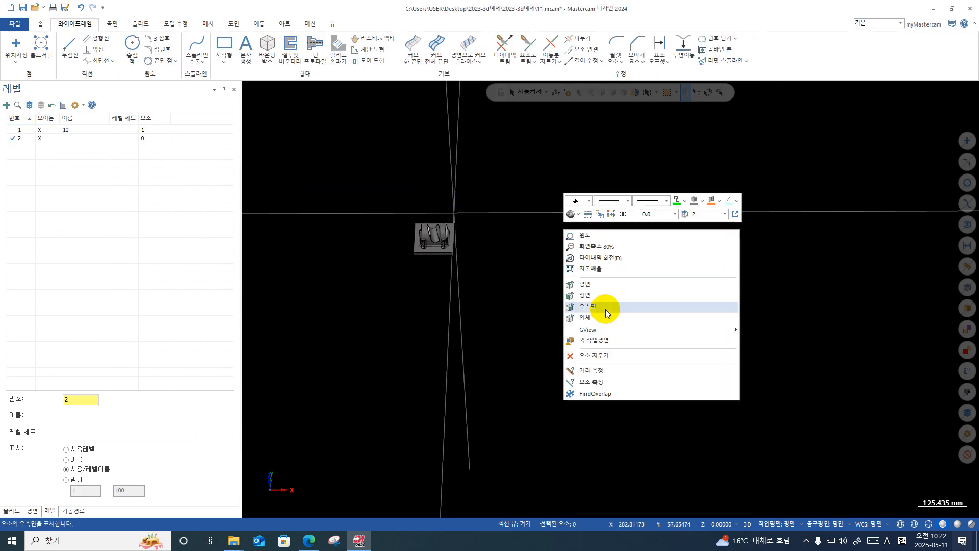
click(596, 284)
drag(518, 160, 335, 295)
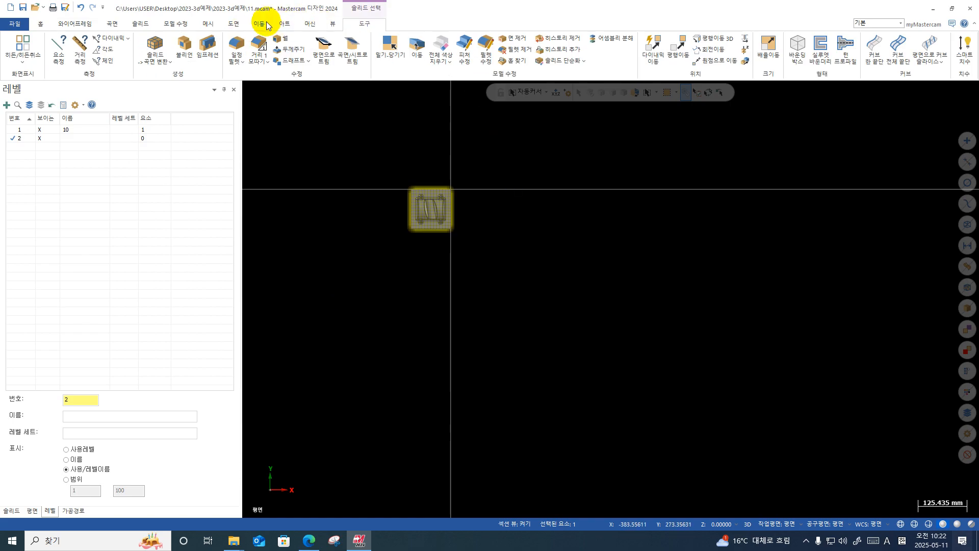
click(260, 23)
click(96, 45)
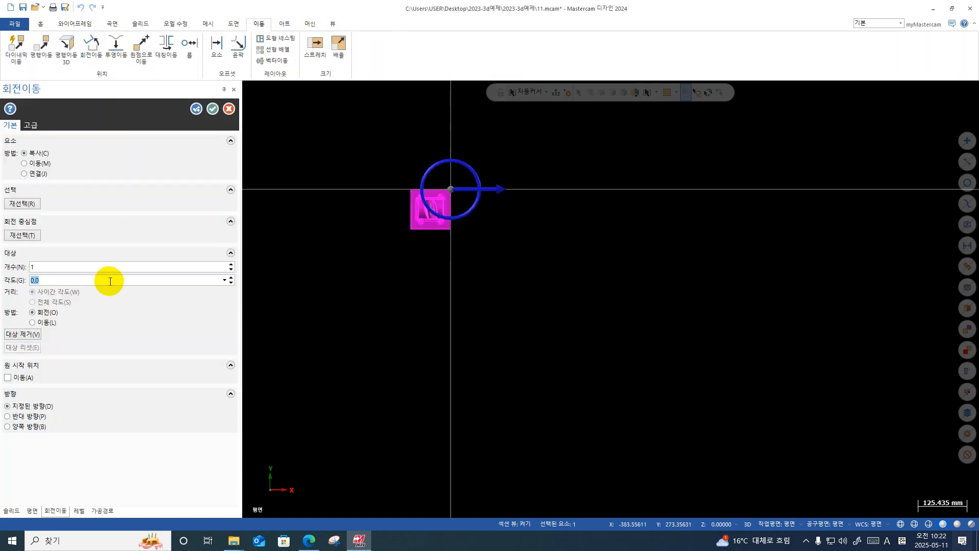
text(90)
key(Return)
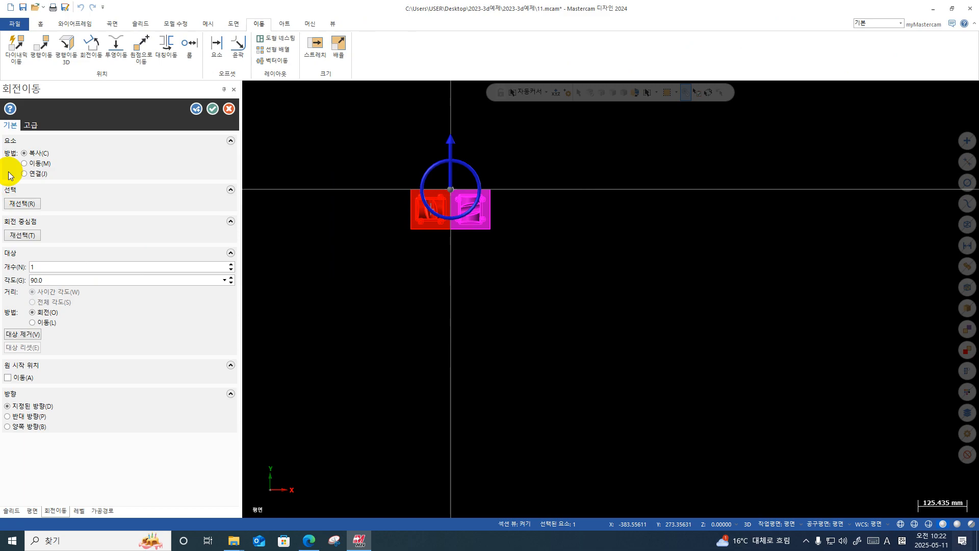
click(40, 163)
click(212, 109)
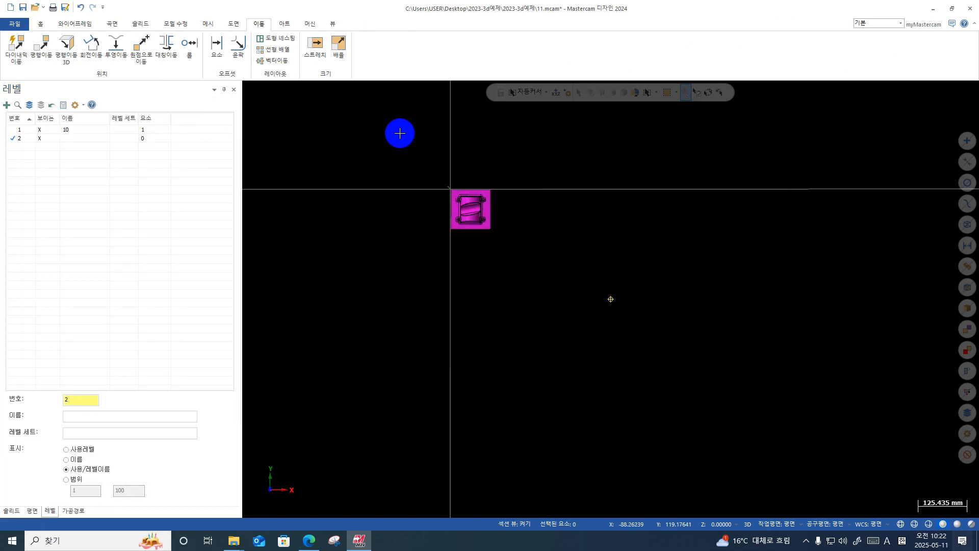
Move the solid to the origin by the upper corner of its base plate and clear the result colors.
middle_drag(399, 131, 539, 265)
drag(621, 216, 483, 330)
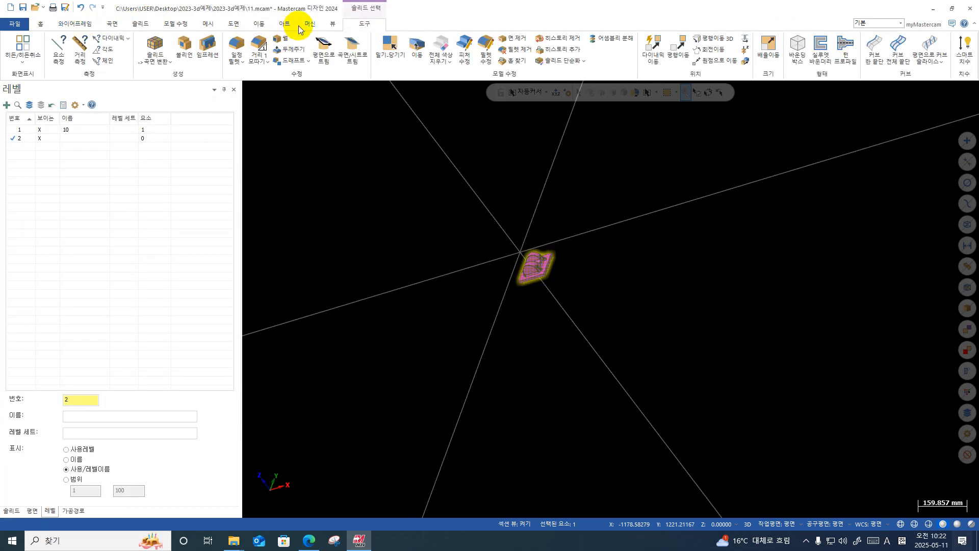
click(258, 23)
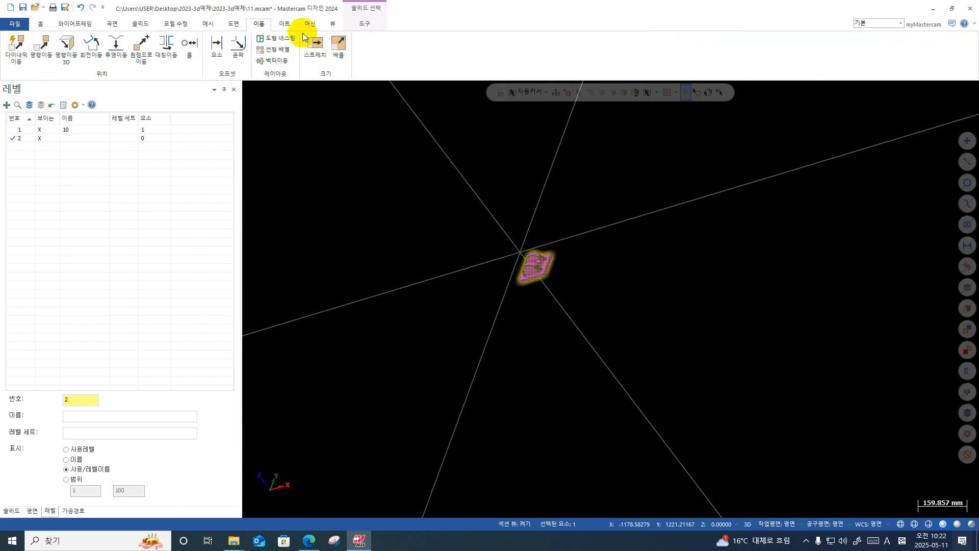
click(147, 45)
click(555, 261)
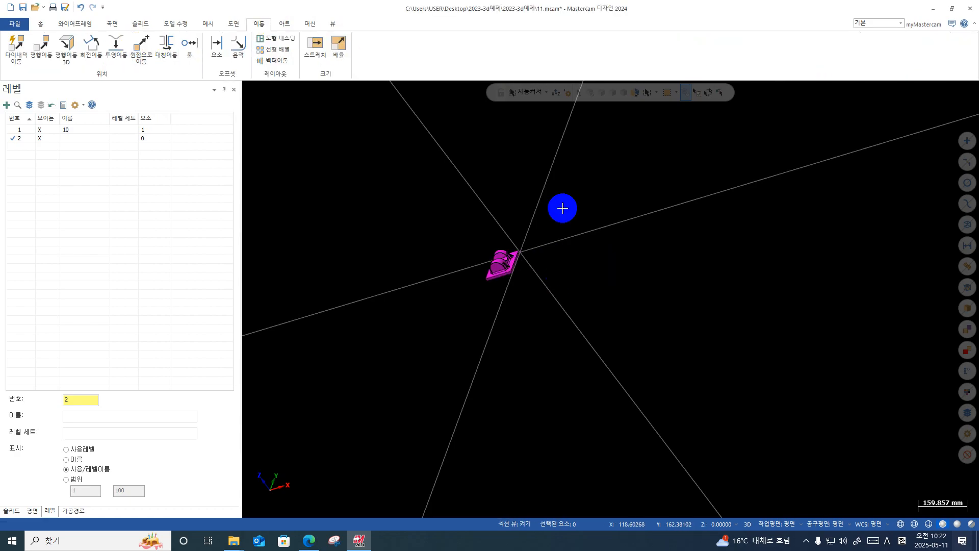
right_click(561, 207)
click(620, 194)
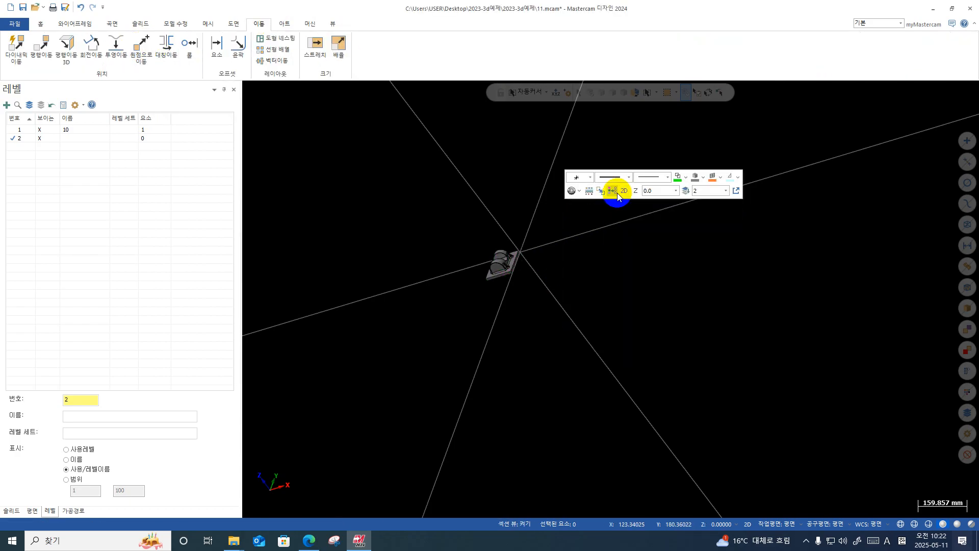
Create a rectangular bounding box around the solid in 3D mode, sized 101.6 × 101.6 × 47.625.
right_click(646, 258)
click(672, 298)
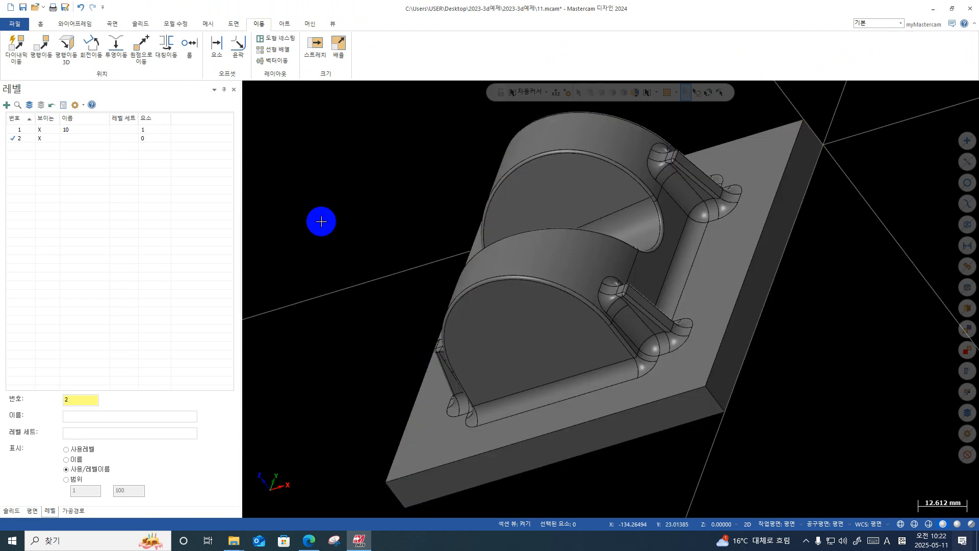
drag(832, 128, 312, 507)
scroll(328, 441, down, 2)
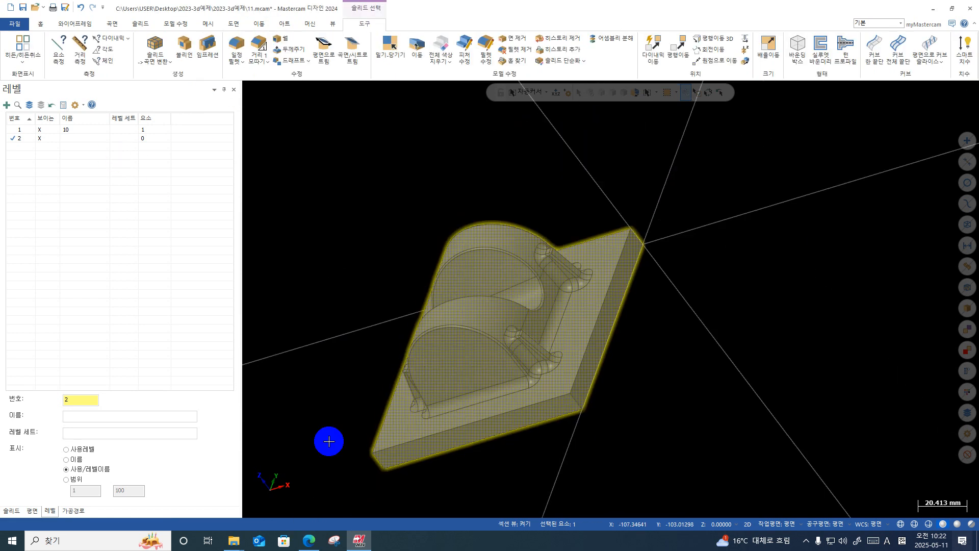
click(75, 23)
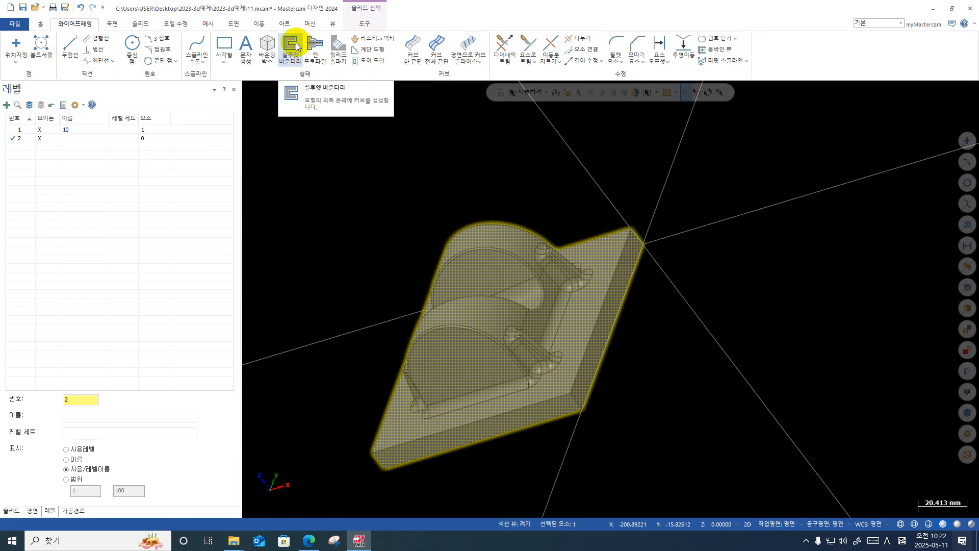
click(267, 50)
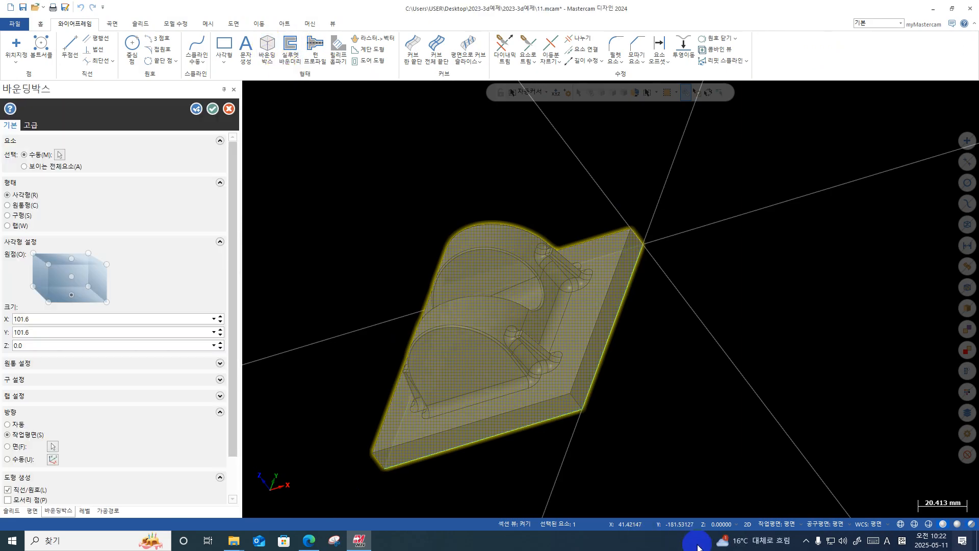
click(748, 524)
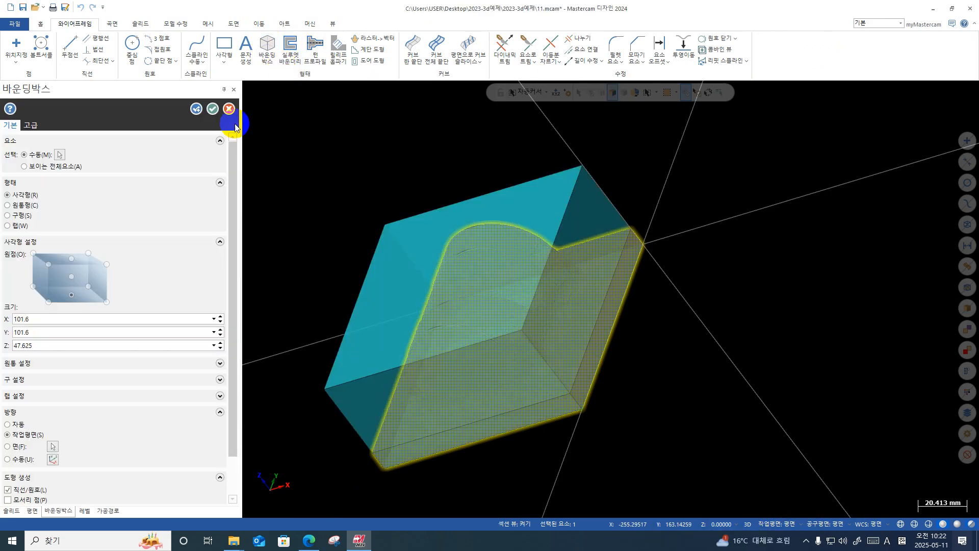
click(212, 109)
scroll(453, 230, down, 3)
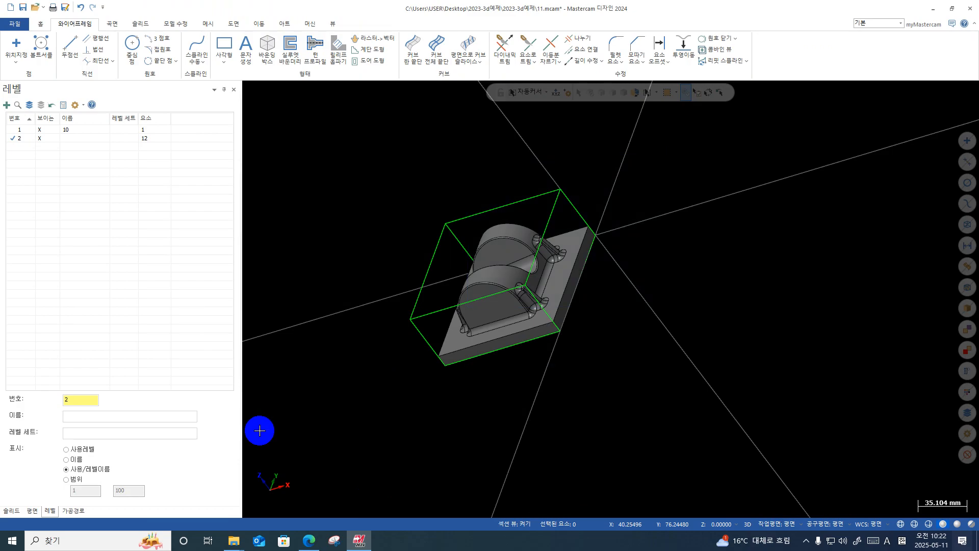
Start a dynamic move of the part and bounding box, and shift the box's top corner at X0, Y-101.6 to the origin.
drag(260, 430, 339, 422)
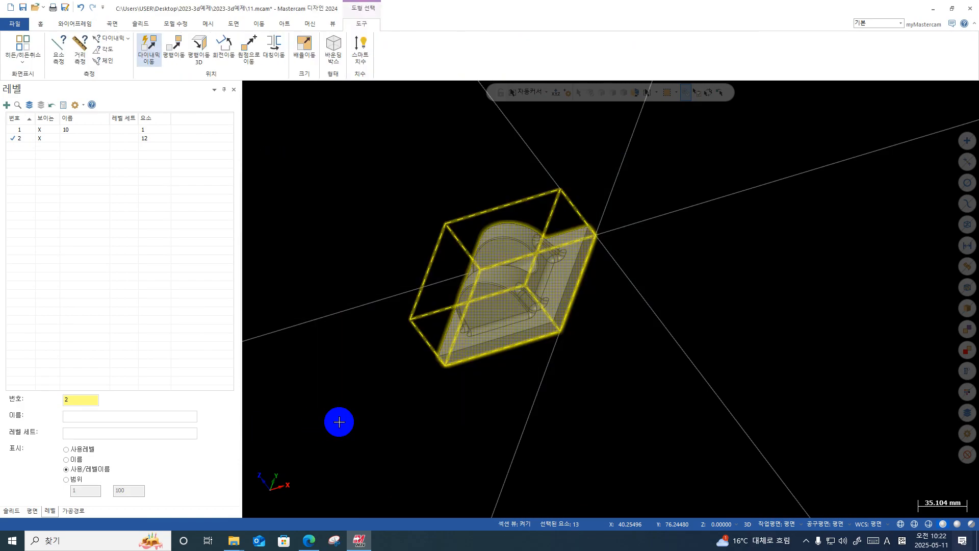
click(142, 55)
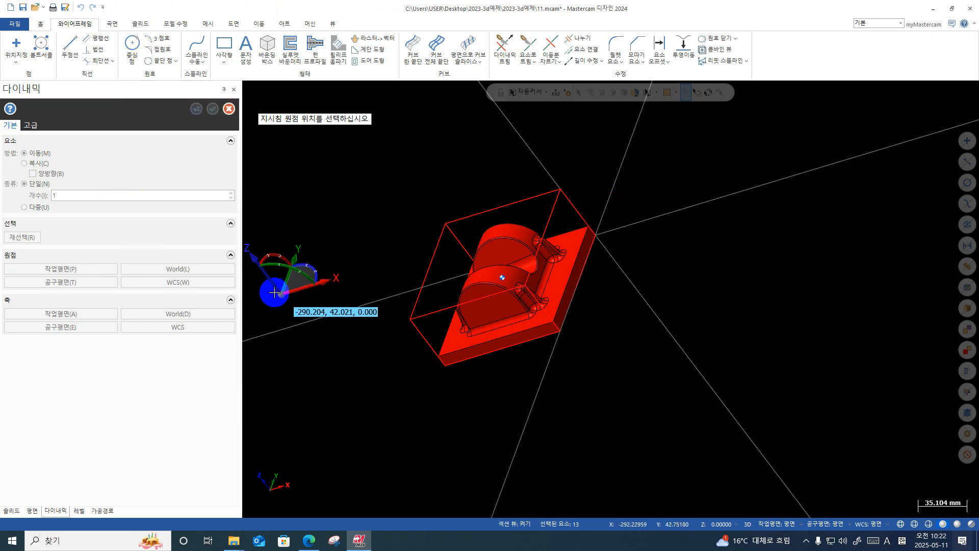
scroll(579, 278, up, 1)
middle_drag(575, 292, 681, 257)
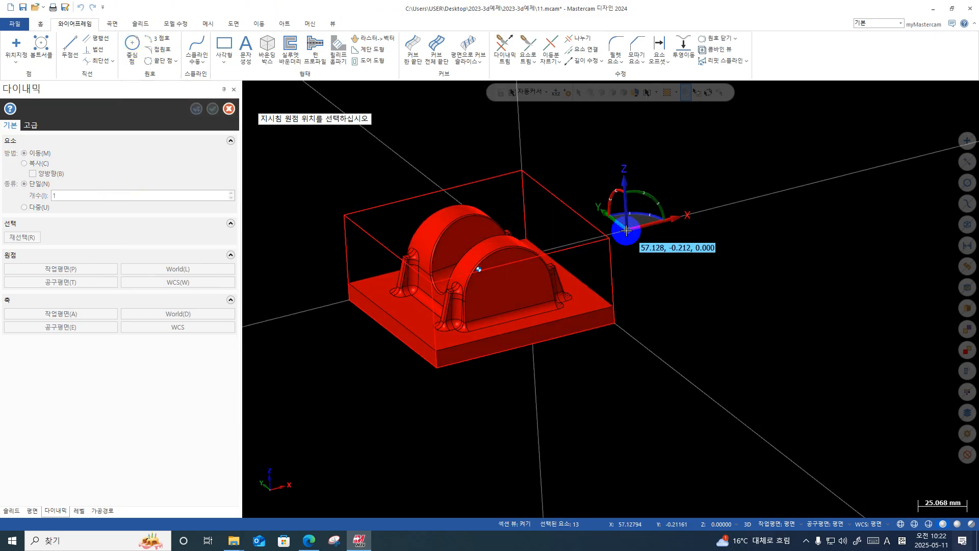
click(608, 238)
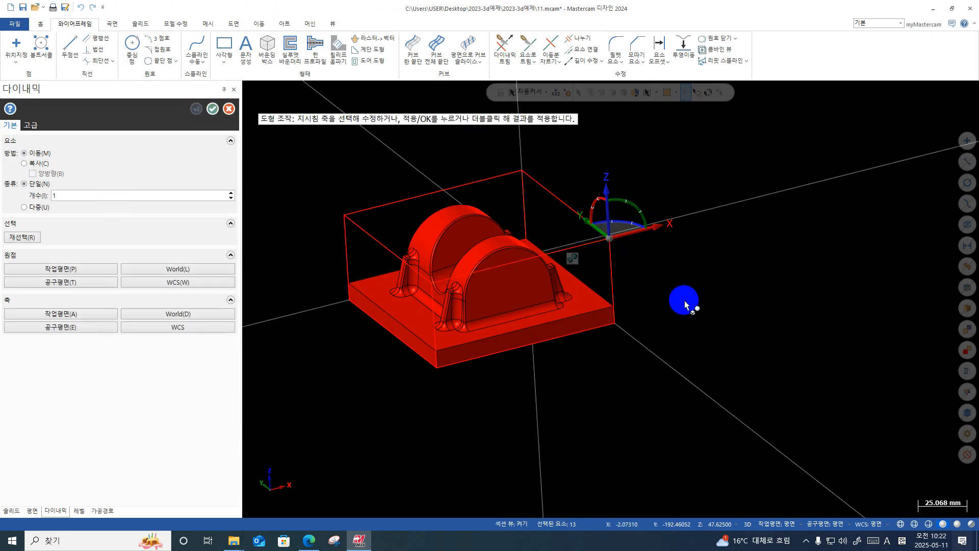
middle_drag(619, 240, 617, 252)
click(616, 250)
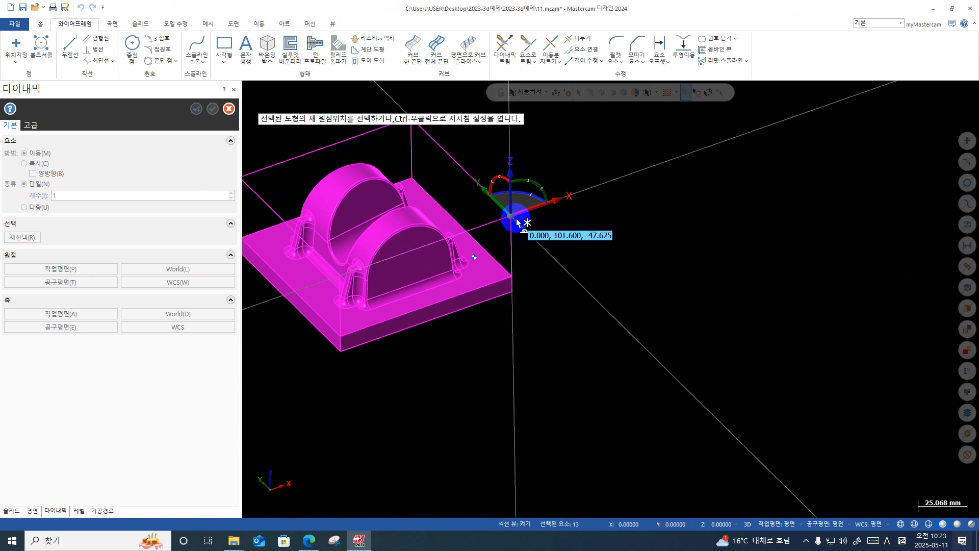
click(516, 221)
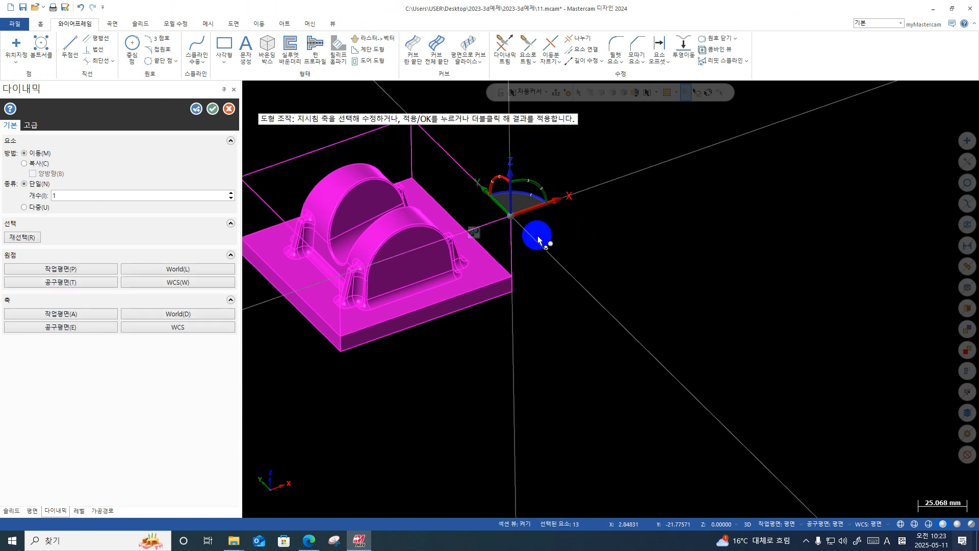
Rotate the part and box by 90° about the Z axis at the origin and apply the dynamic move.
drag(539, 239, 509, 252)
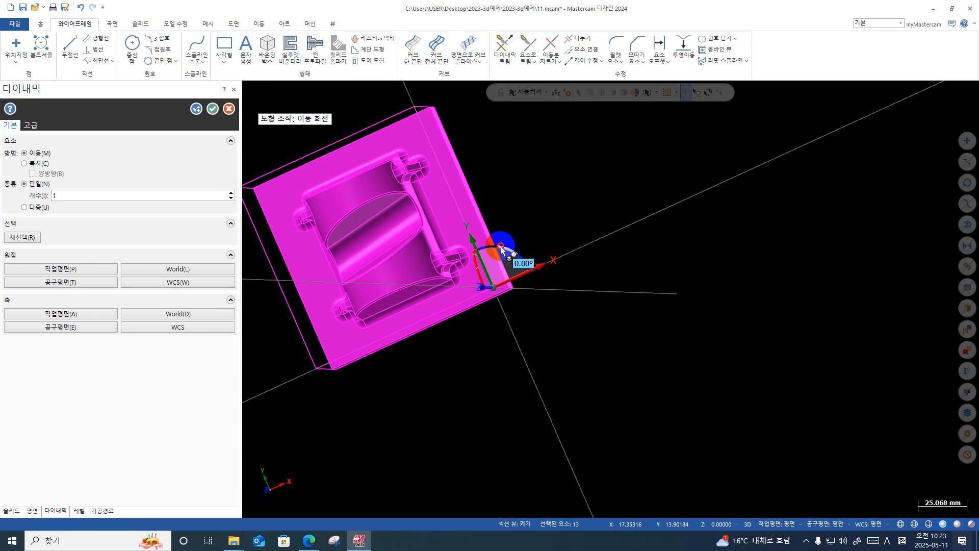
click(501, 246)
text(90)
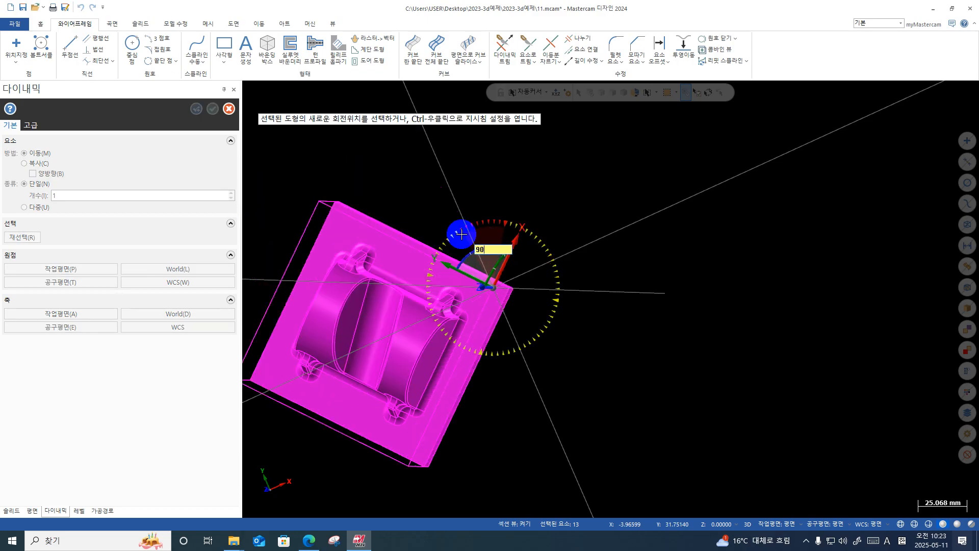
key(Return)
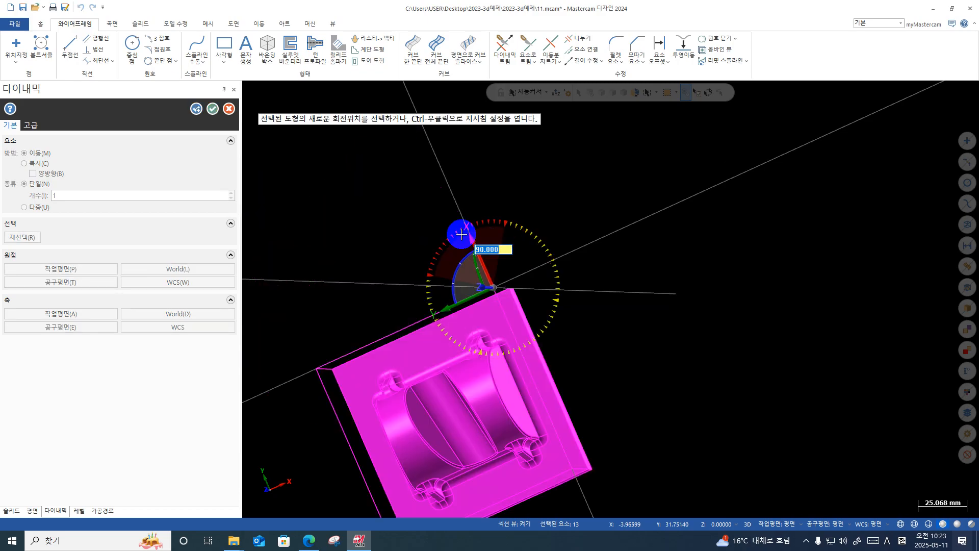
click(461, 234)
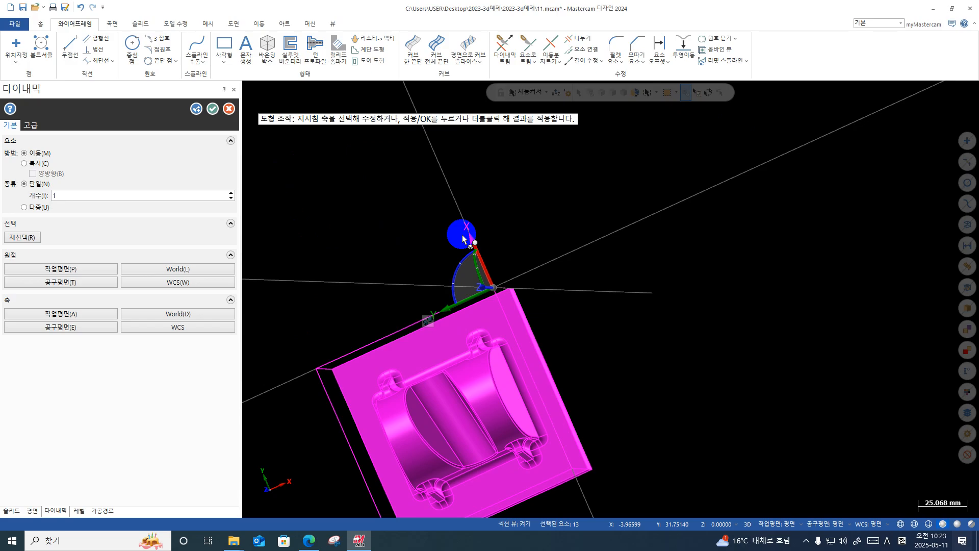
middle_drag(609, 299, 513, 252)
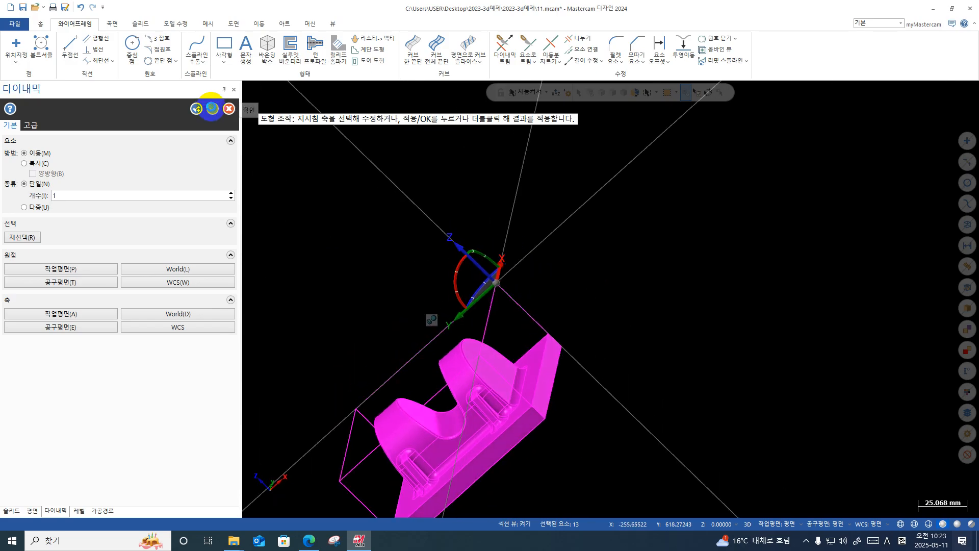
click(212, 108)
Clear the result colors from the moved geometry and show the part fitted in the top view.
right_click(672, 160)
click(721, 145)
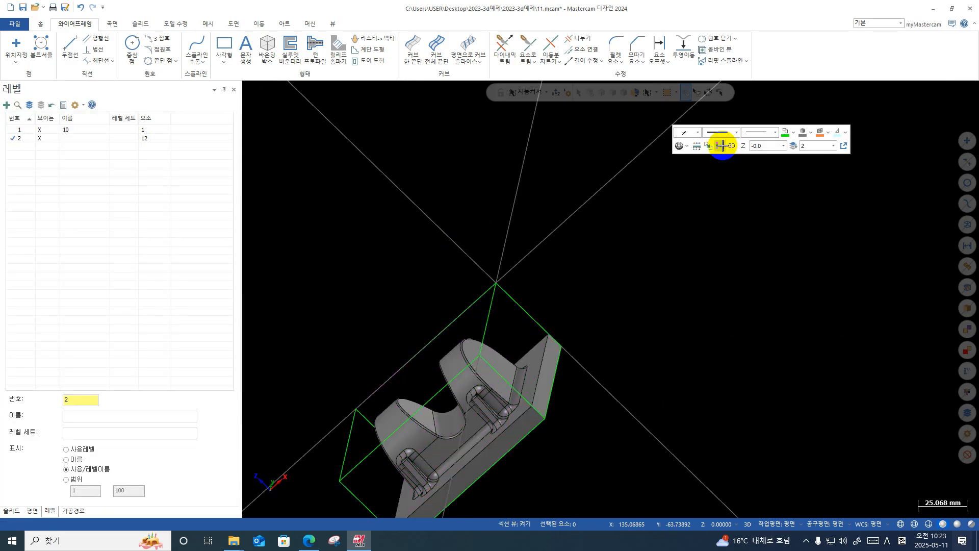
right_click(681, 232)
click(723, 282)
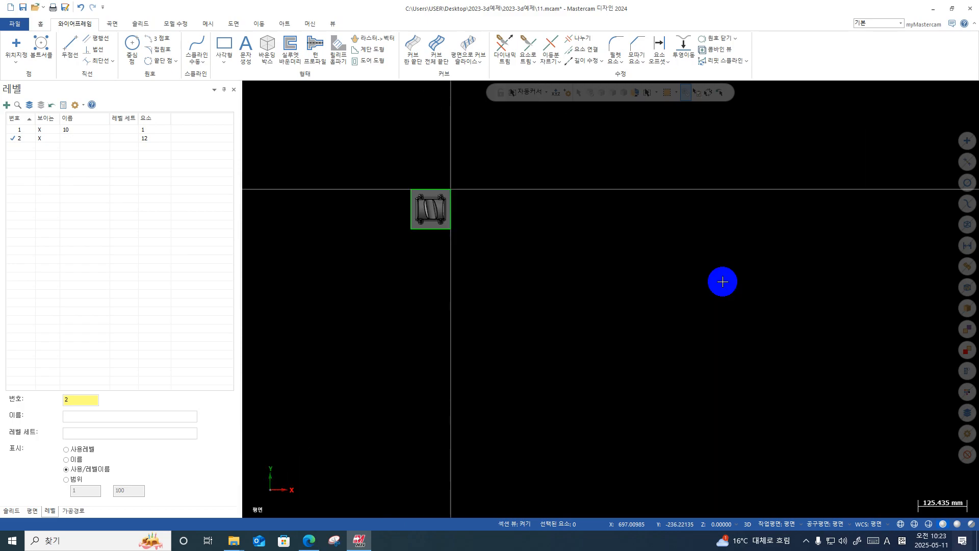
key(alt+F1)
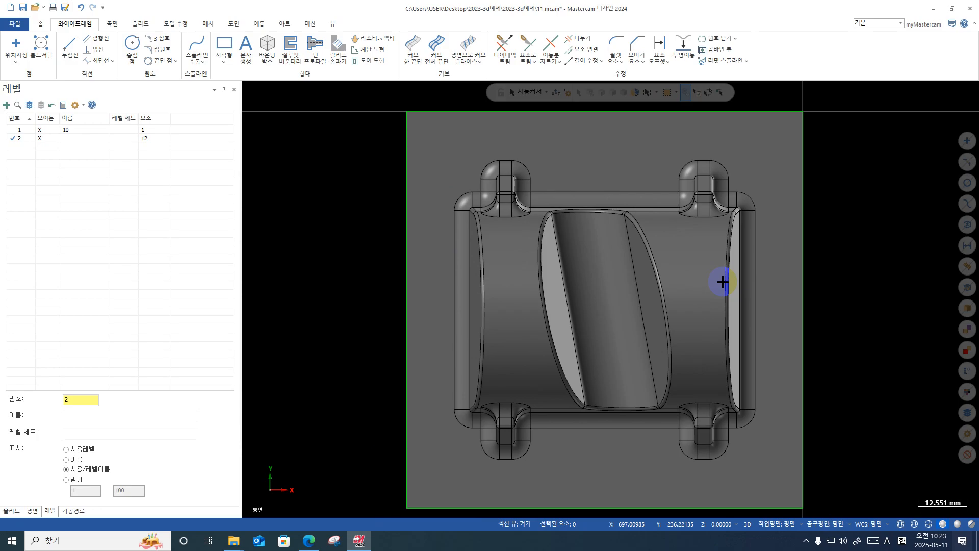
scroll(722, 281, down, 3)
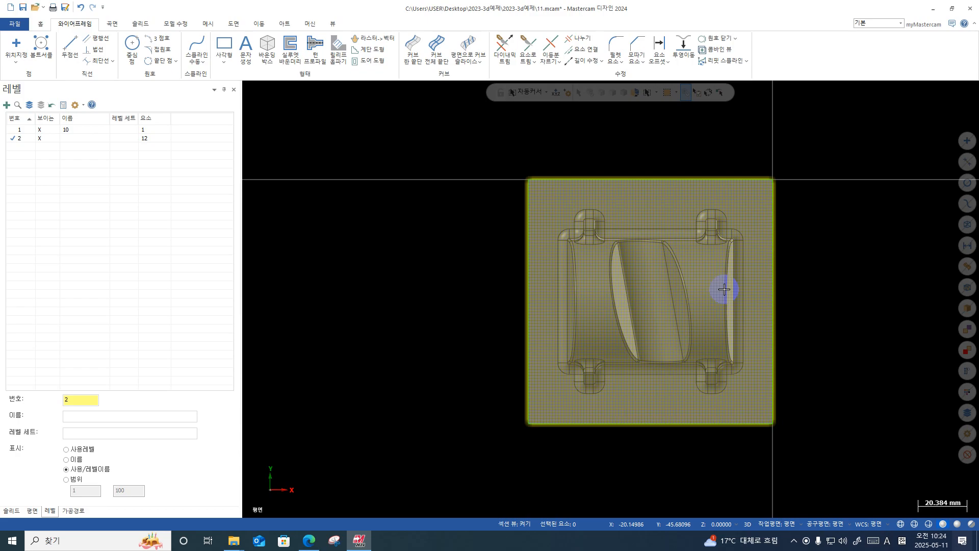
Add the FANUC_IN milling machine definition to the part's toolpaths.
click(64, 512)
click(311, 22)
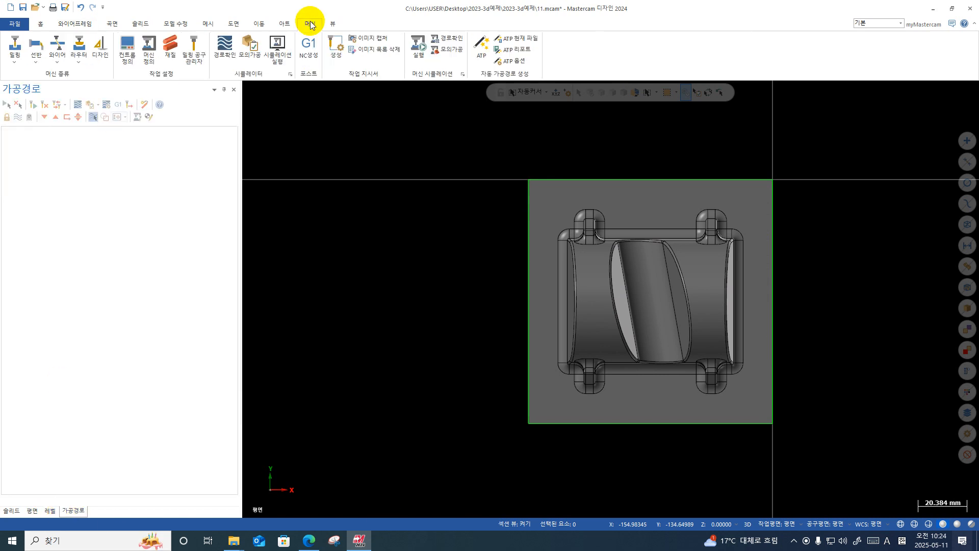
click(14, 55)
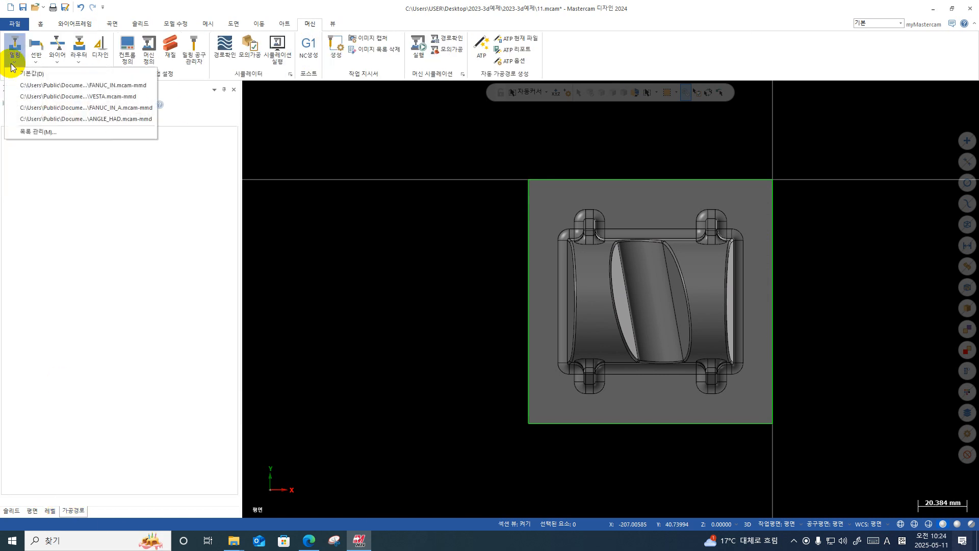
click(74, 86)
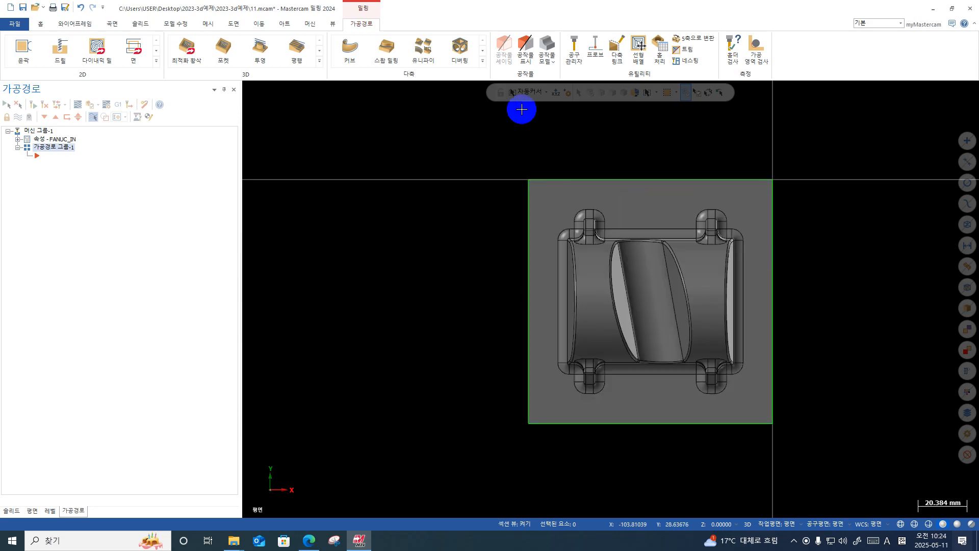
Make level 3 the active level and hide the bounding box wireframe on level 2.
mouse_move(804, 239)
middle_down()
mouse_move(811, 260)
mouse_move(762, 203)
middle_up()
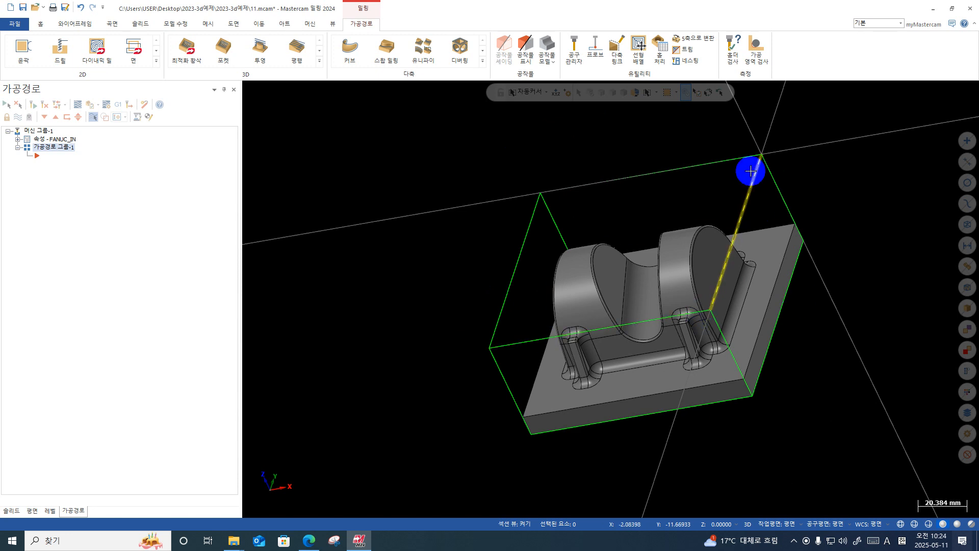
middle_drag(577, 159, 799, 157)
scroll(760, 160, down, 1)
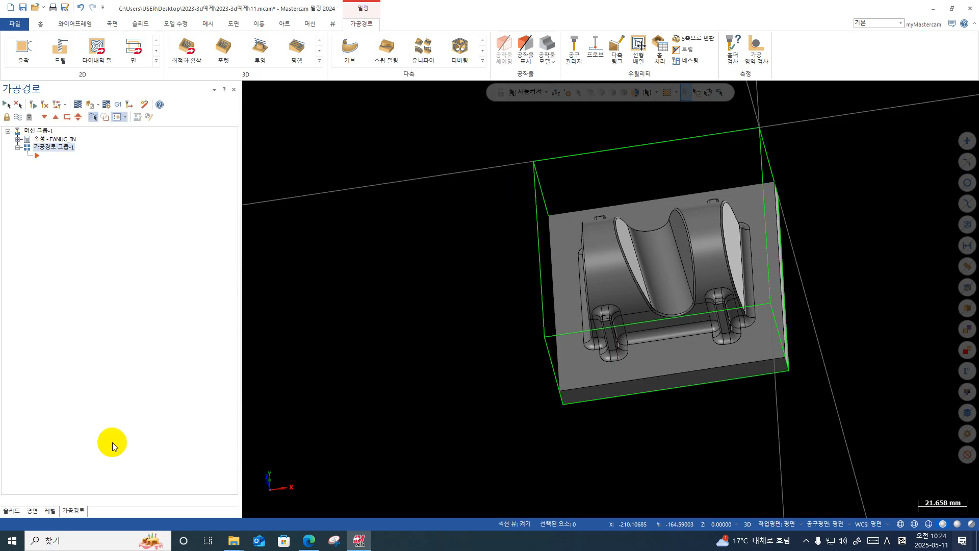
click(51, 511)
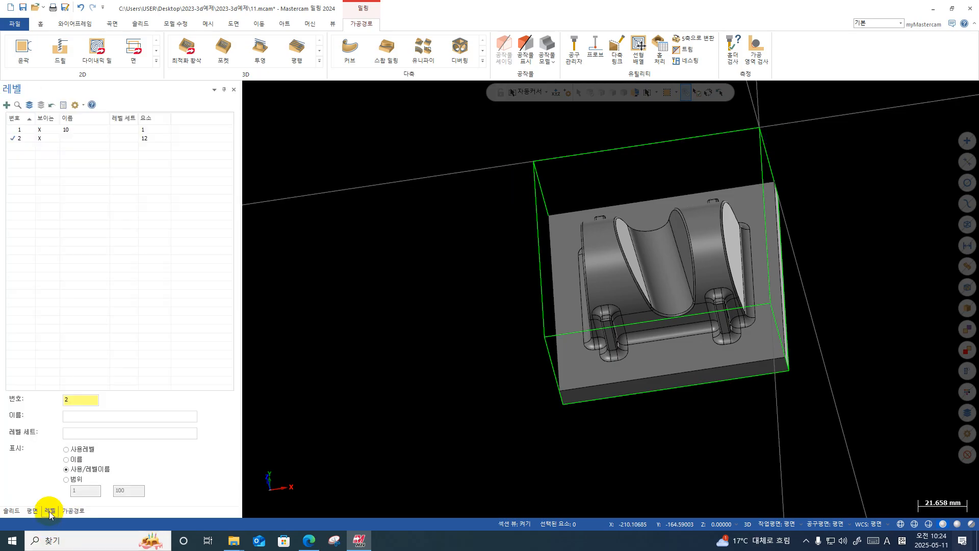
double_click(81, 406)
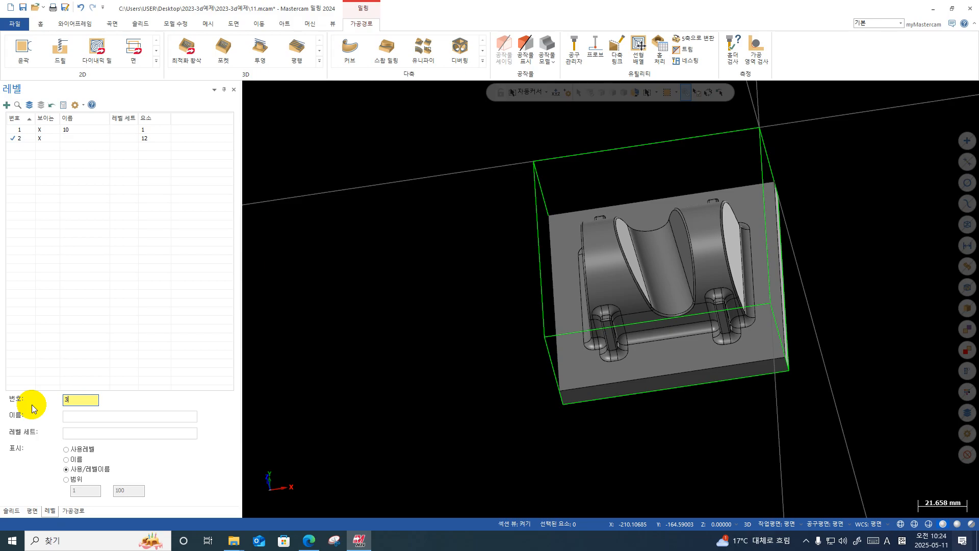
key(Return)
click(40, 138)
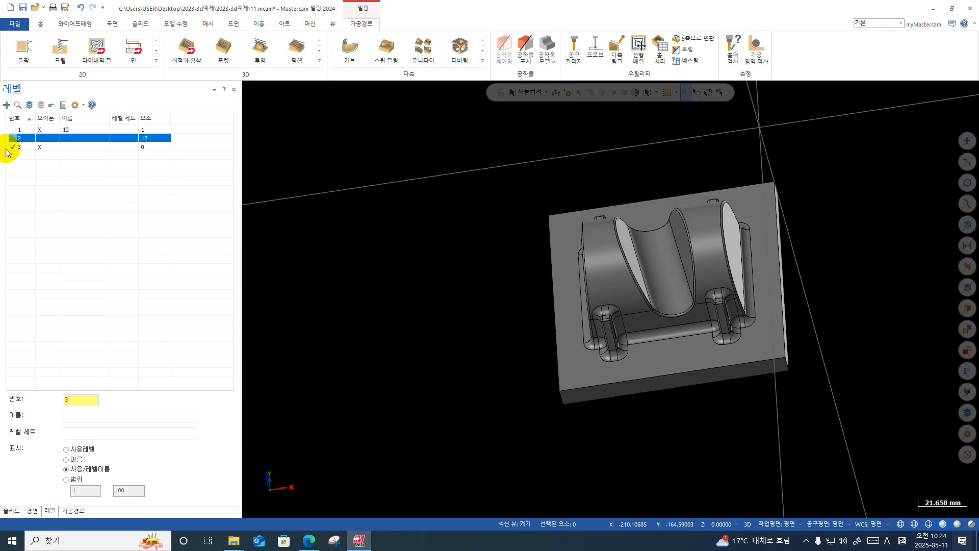
Create a silhouette boundary of the whole solid on level 3 and close the command.
scroll(499, 222, down, 1)
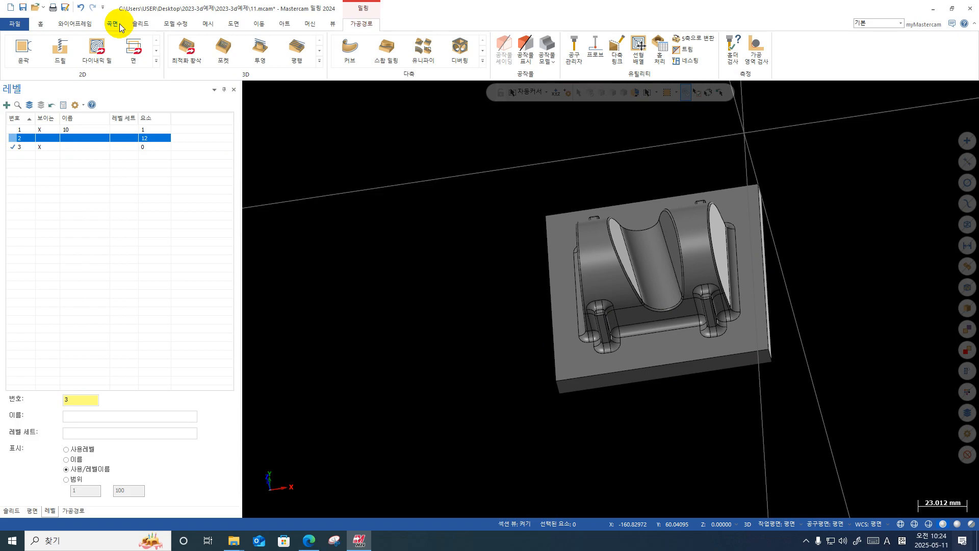
click(86, 25)
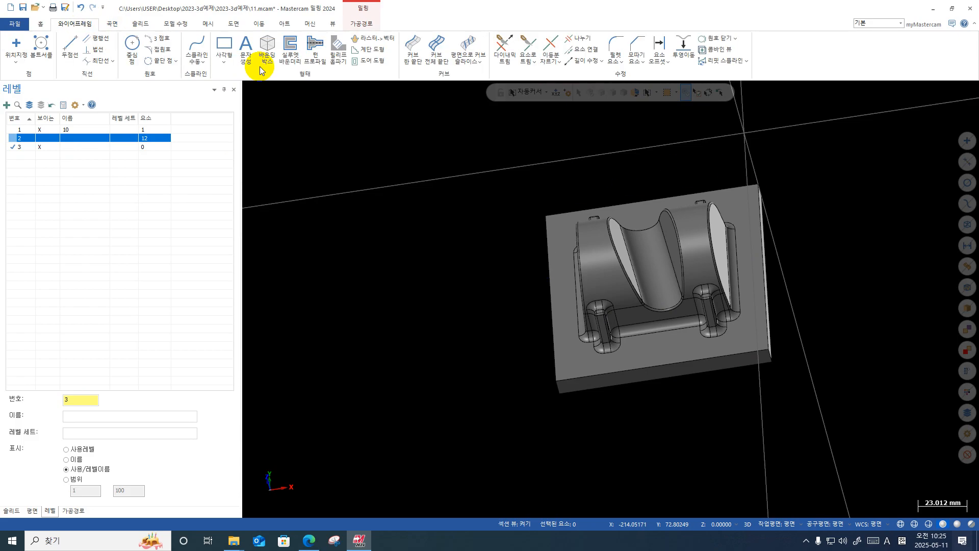
click(290, 51)
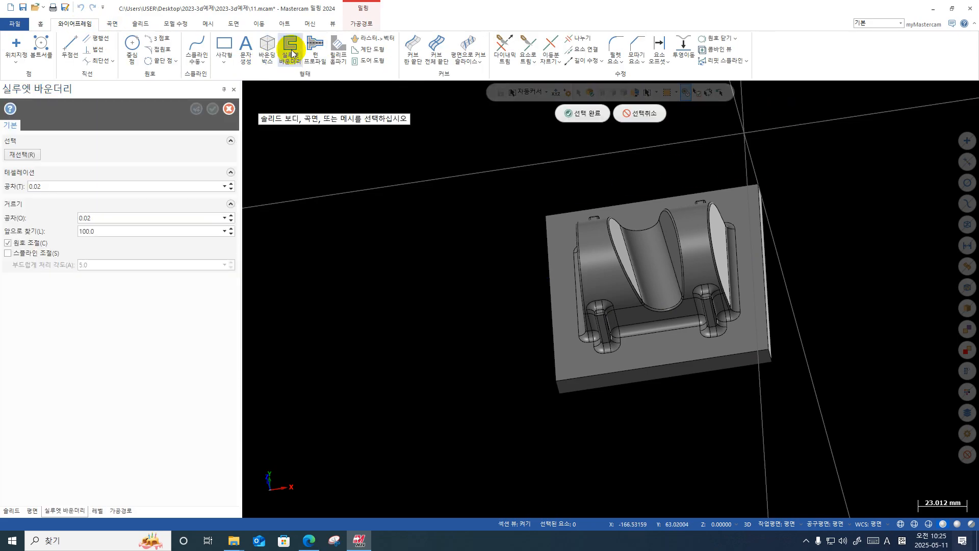
drag(806, 146, 498, 430)
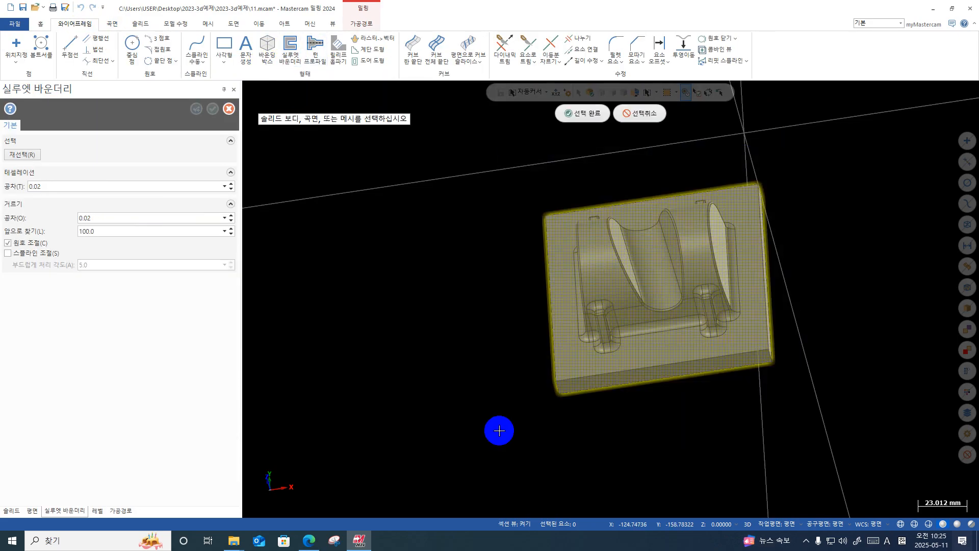
key(Return)
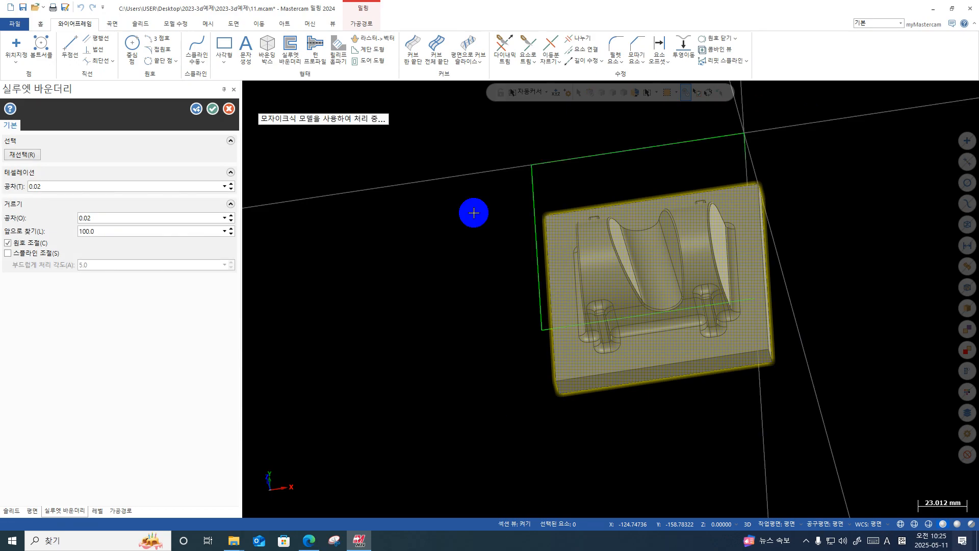
click(196, 108)
middle_drag(594, 260, 618, 208)
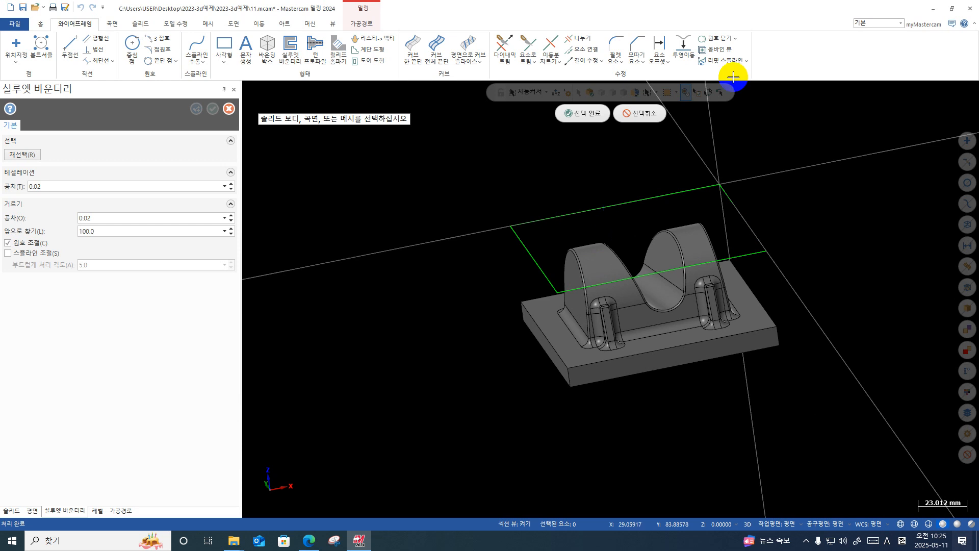
click(575, 113)
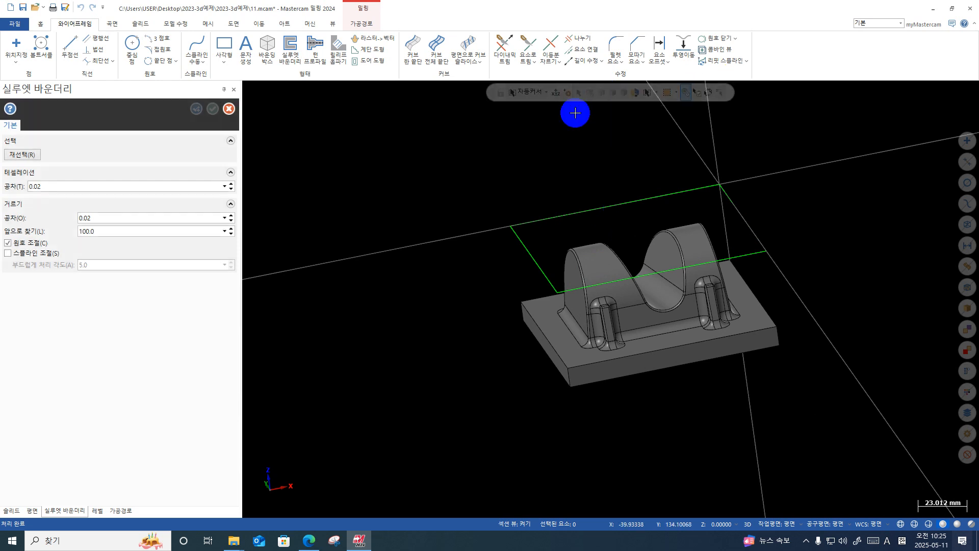
click(229, 109)
scroll(411, 173, down, 1)
middle_drag(662, 265, 675, 275)
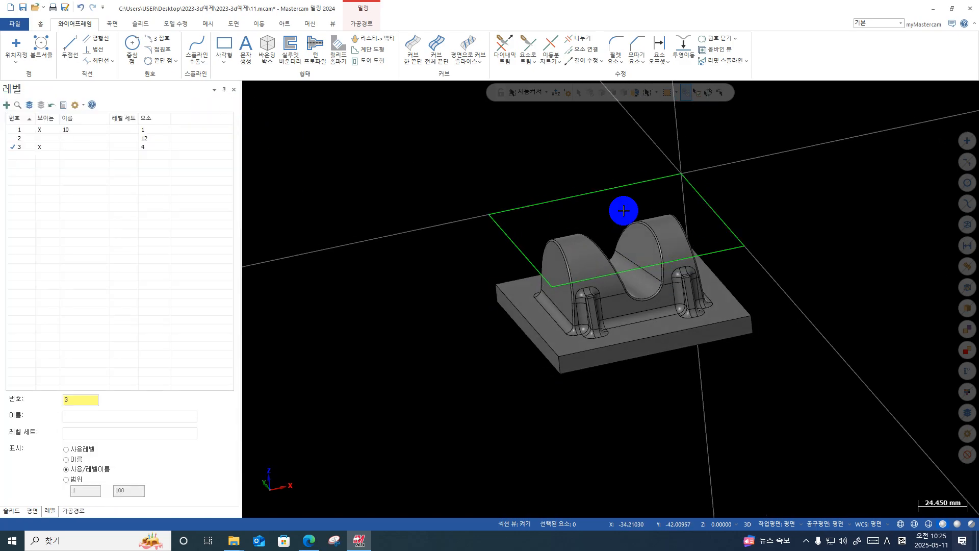
shift+click(588, 192)
key(Escape)
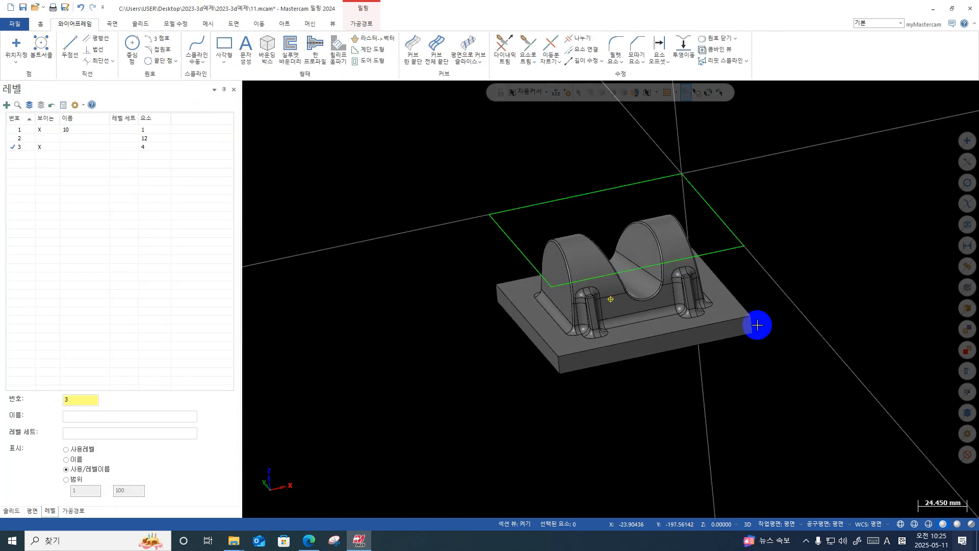
middle_drag(756, 323, 754, 332)
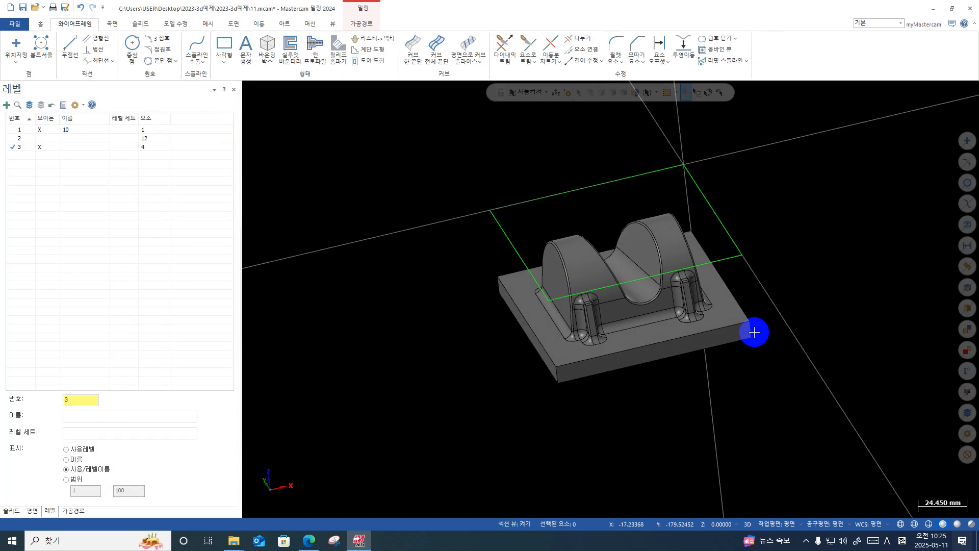
In the machine group's stock setup, define rectangular stock from a bounding box around all visible entities, sized 101.6 × 101.6 × 47.625.
click(75, 514)
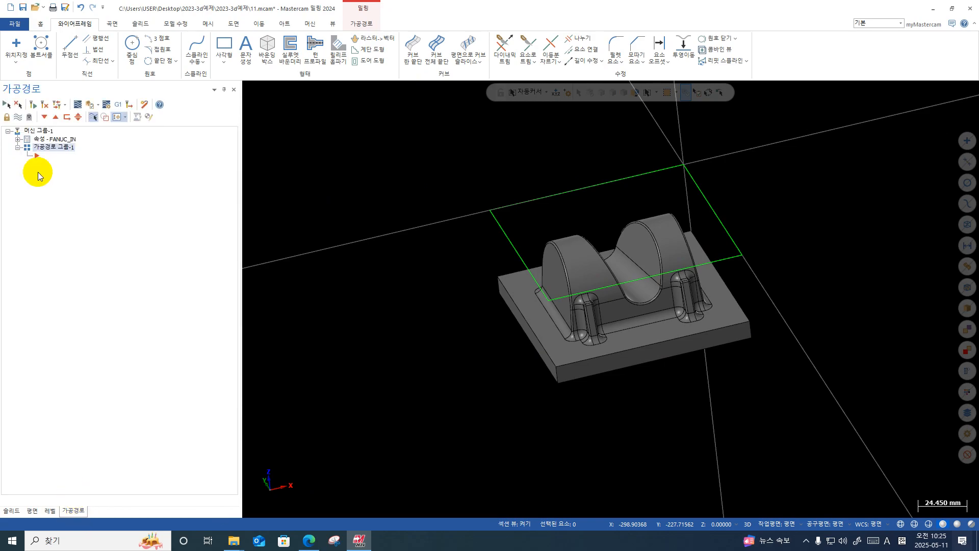
click(17, 139)
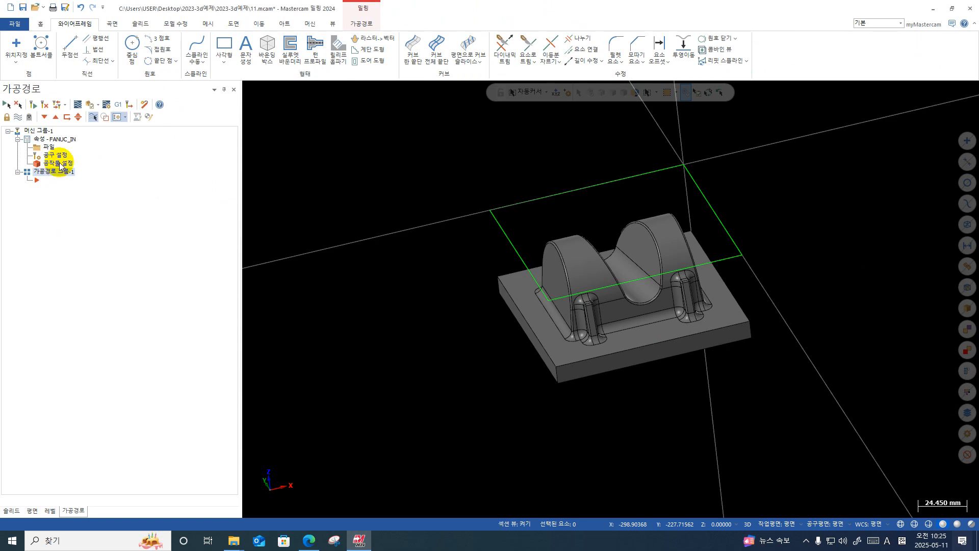
click(59, 164)
double_click(59, 164)
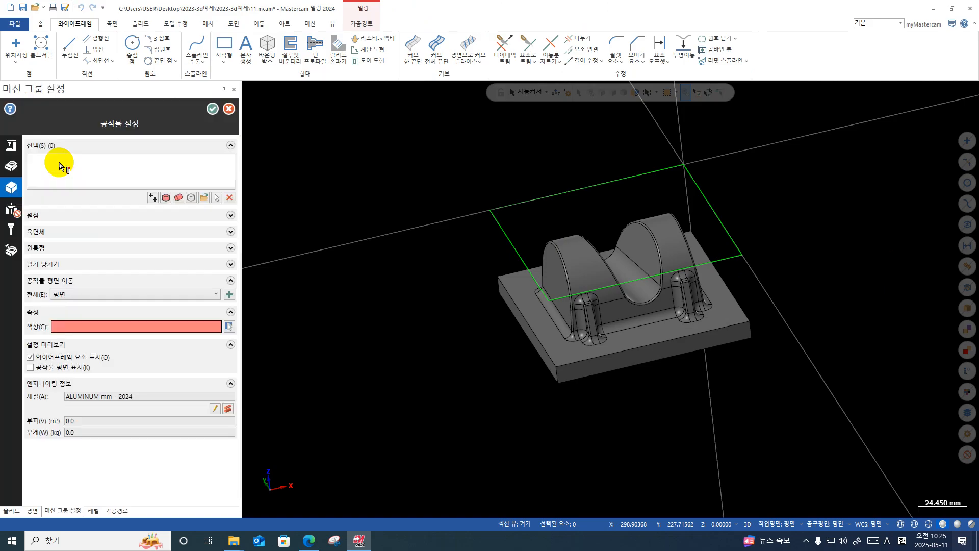
click(191, 197)
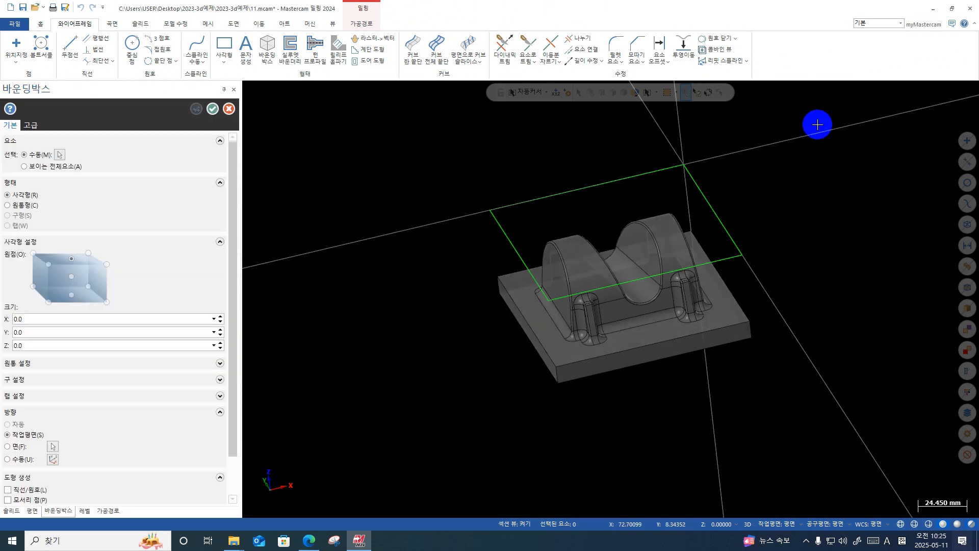
middle_drag(422, 311, 396, 301)
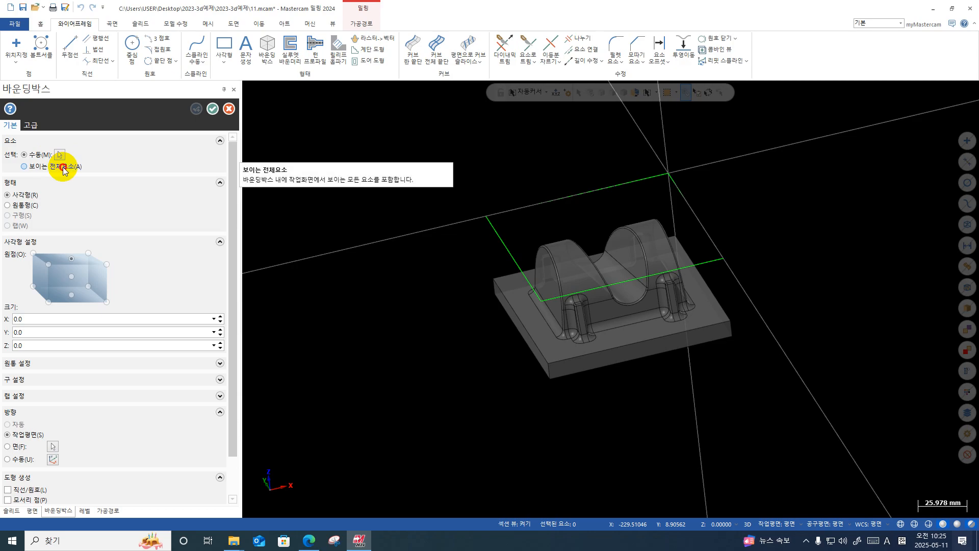
click(64, 167)
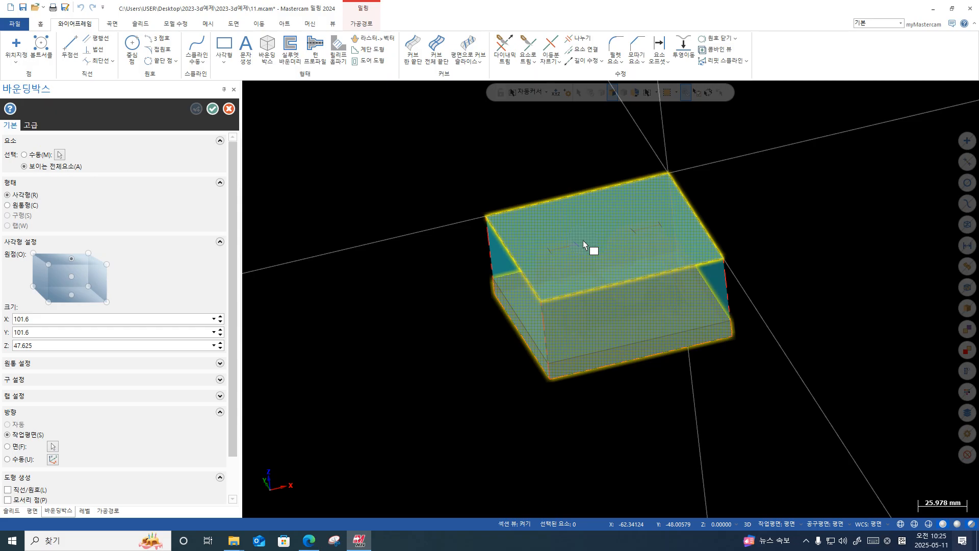
middle_drag(560, 280, 553, 261)
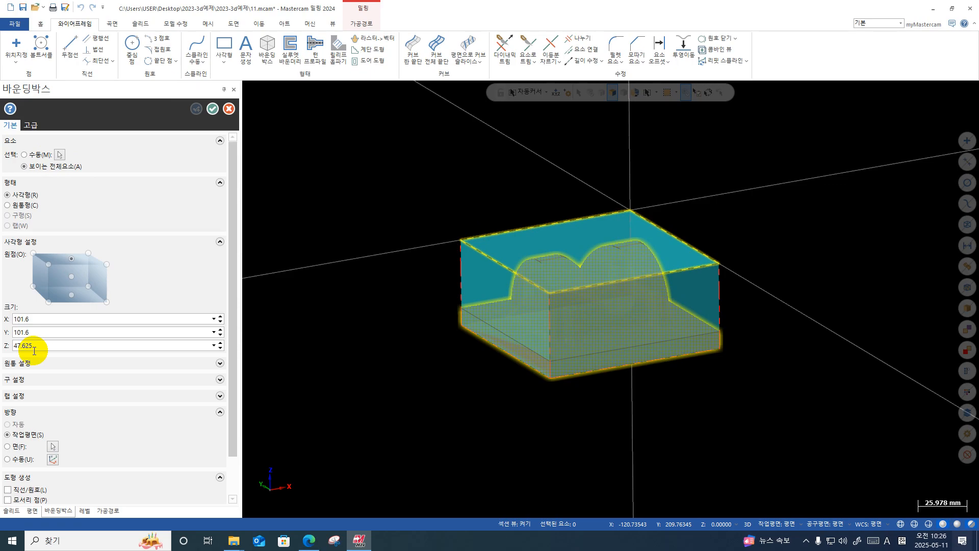
click(212, 109)
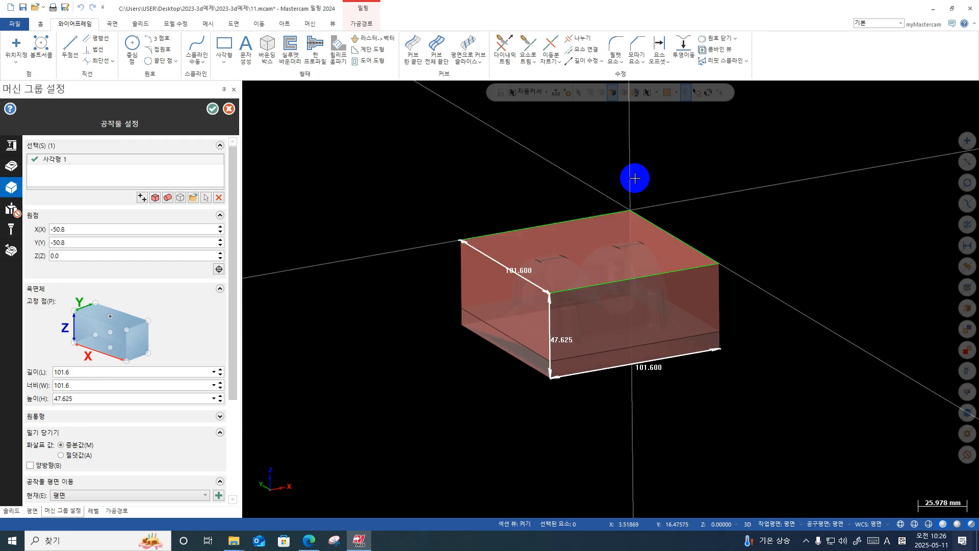
Raise the stock's top face by 1 mm with push-pull.
click(566, 254)
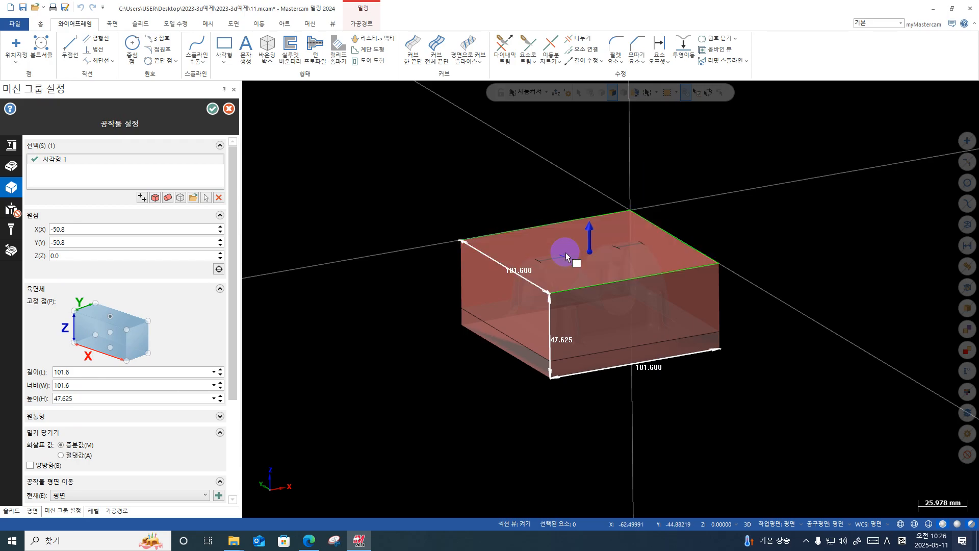
click(588, 238)
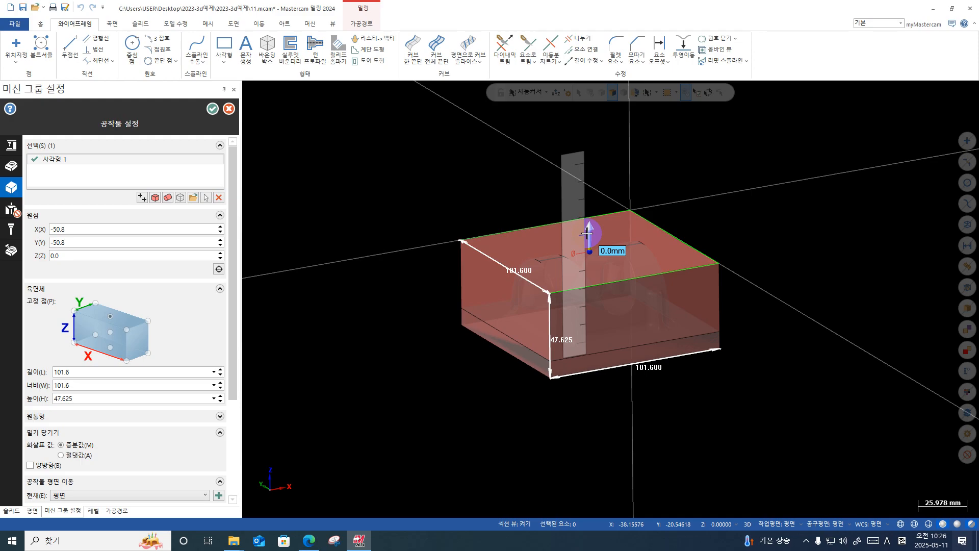
text(1)
key(Return)
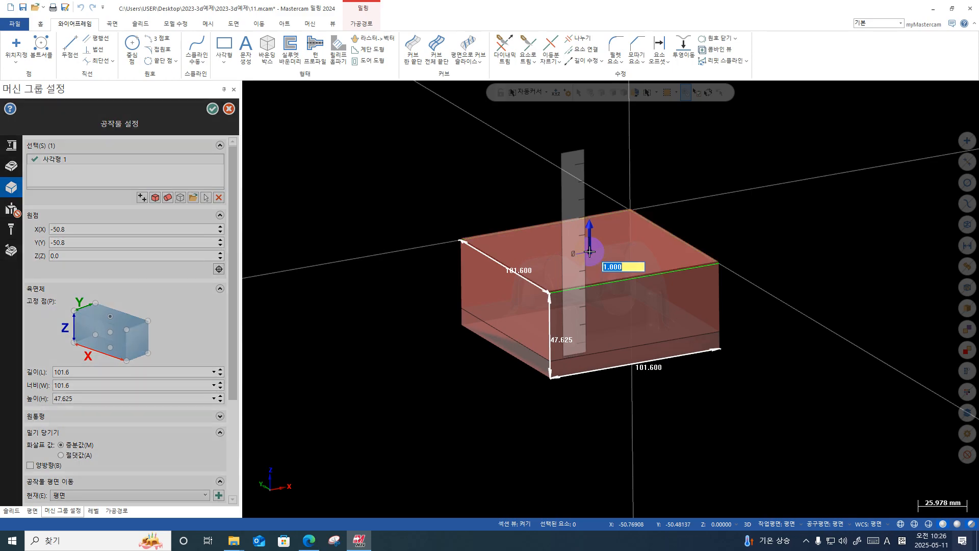
key(Return)
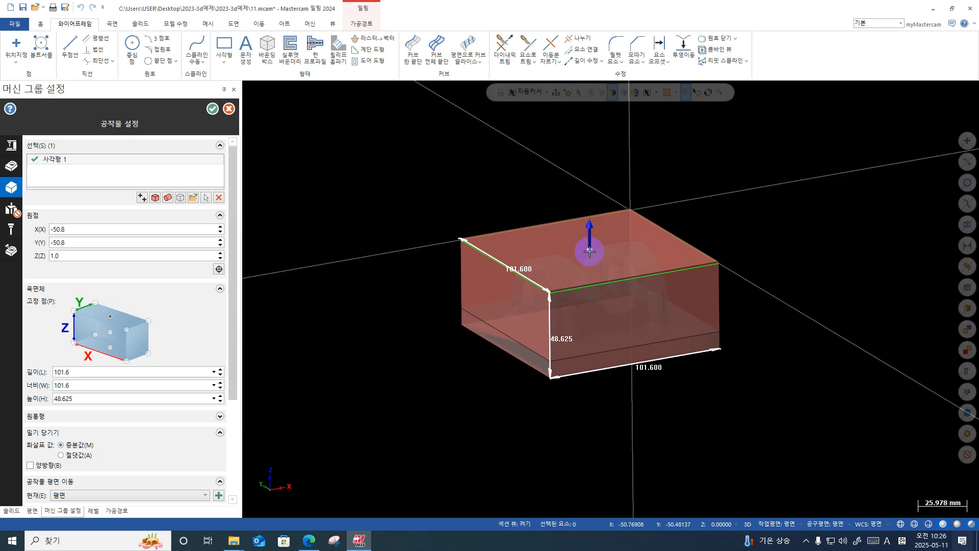
Exit the machine group setup and discard the unsaved stock changes.
key(Escape)
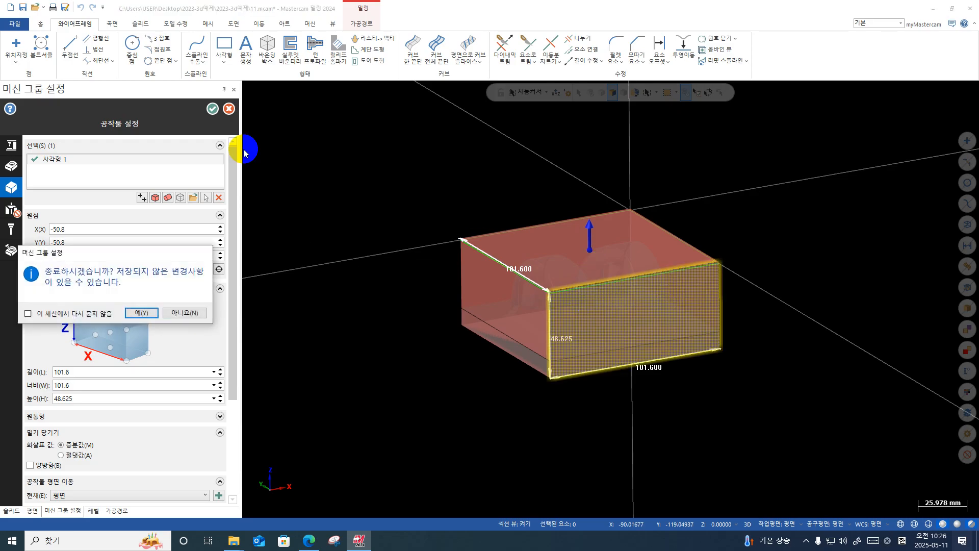
click(191, 314)
key(Escape)
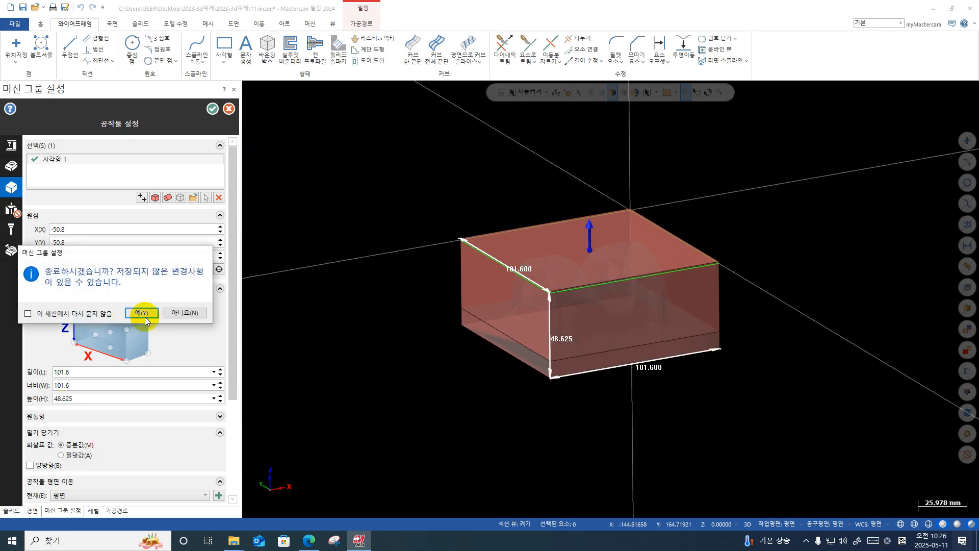
click(142, 313)
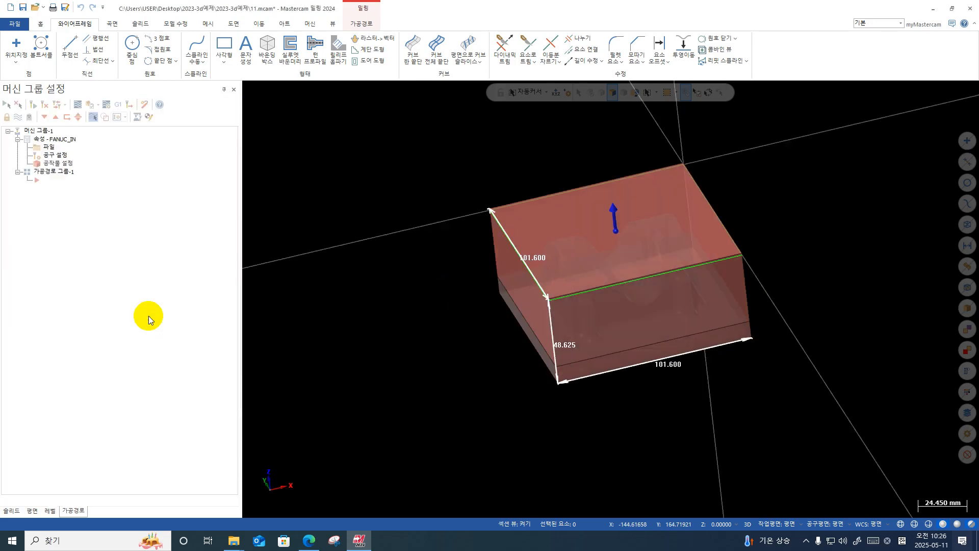
click(61, 164)
click(60, 163)
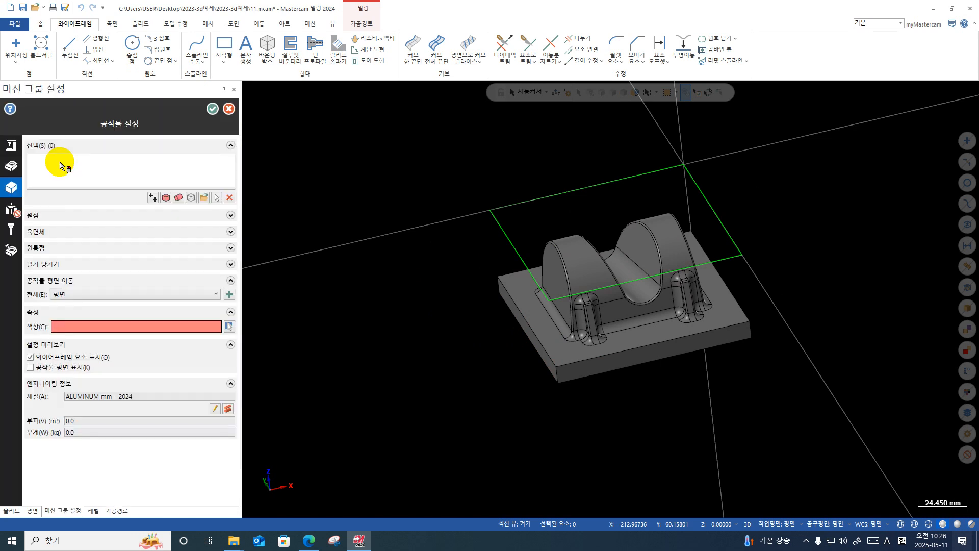
scroll(858, 198, down, 1)
click(229, 108)
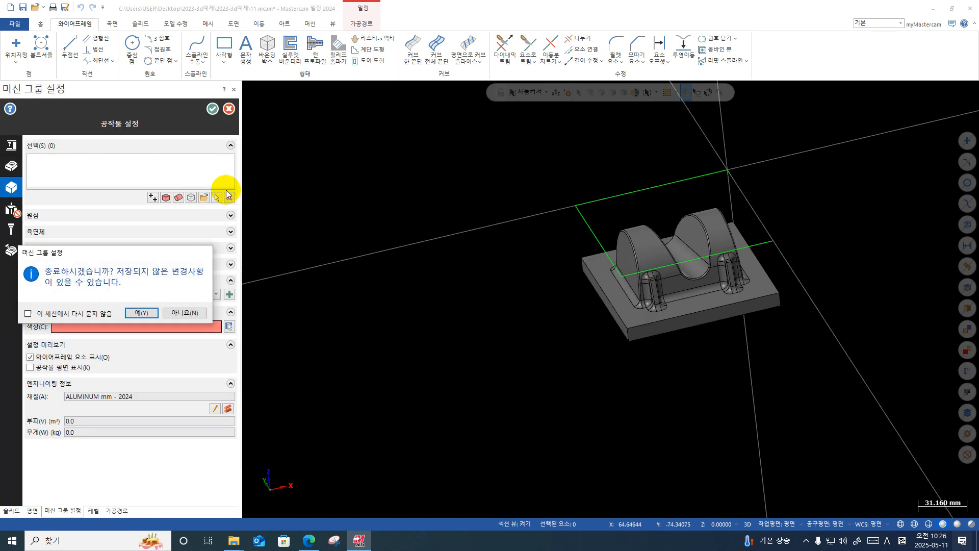
click(141, 313)
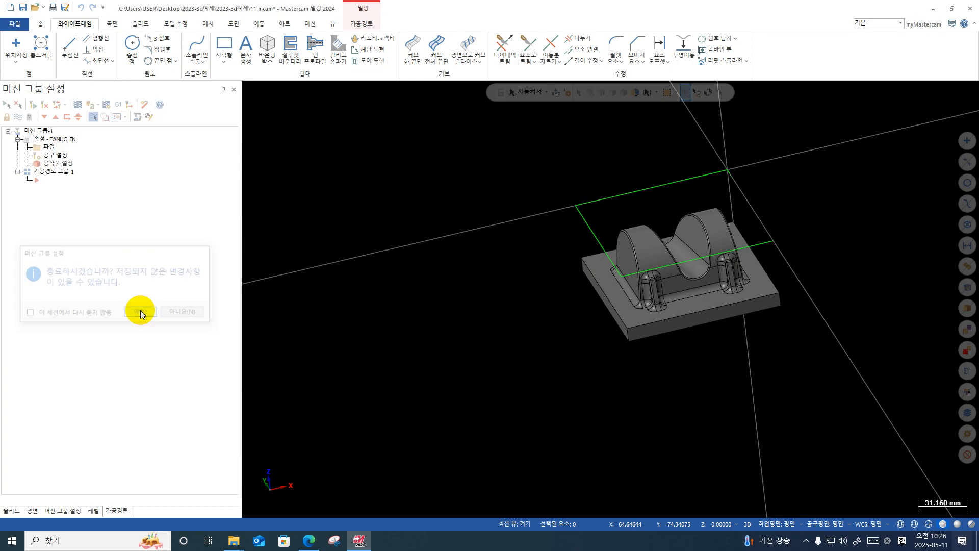
In the machine group's stock setup, define rectangular stock of 101.6 × 101.6 × 47.625 from a bounding box around all visible entities.
click(58, 163)
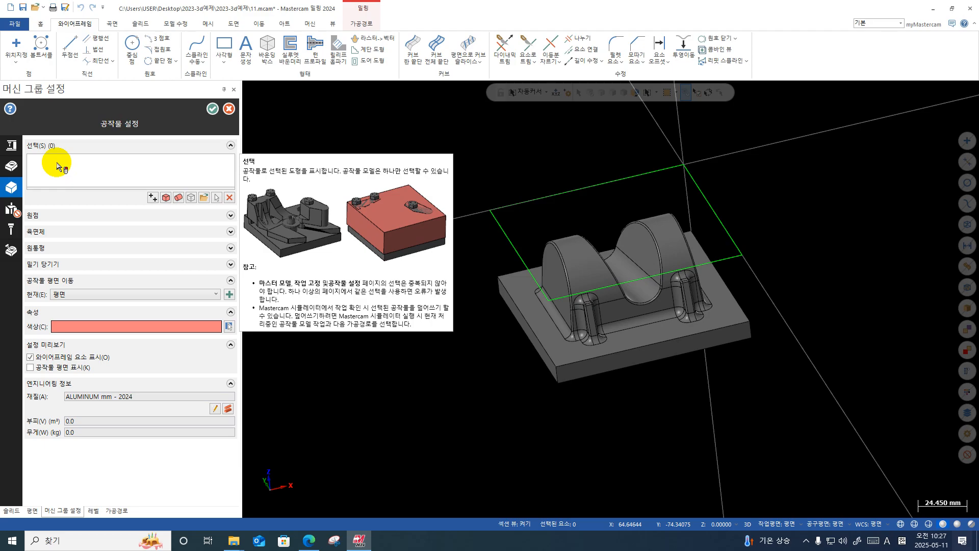
scroll(466, 408, down, 2)
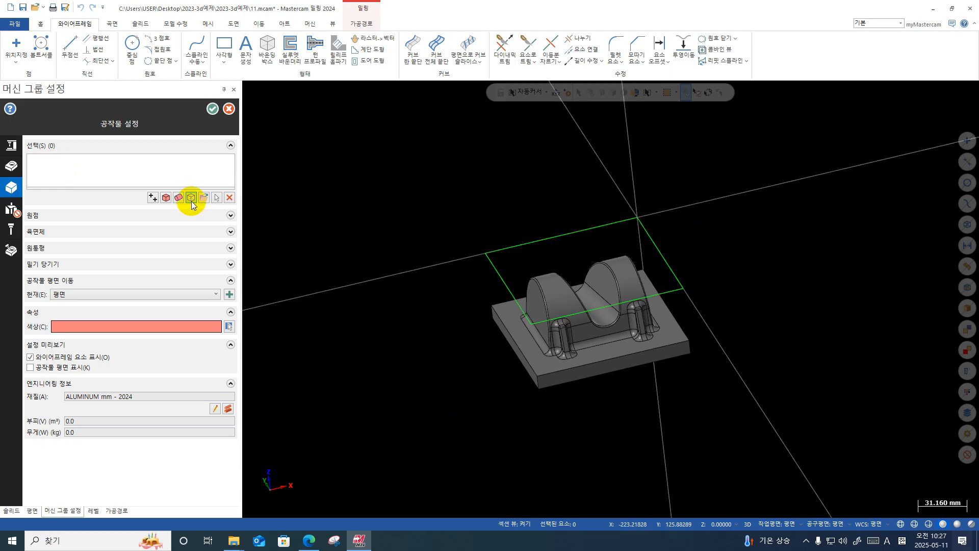
click(191, 199)
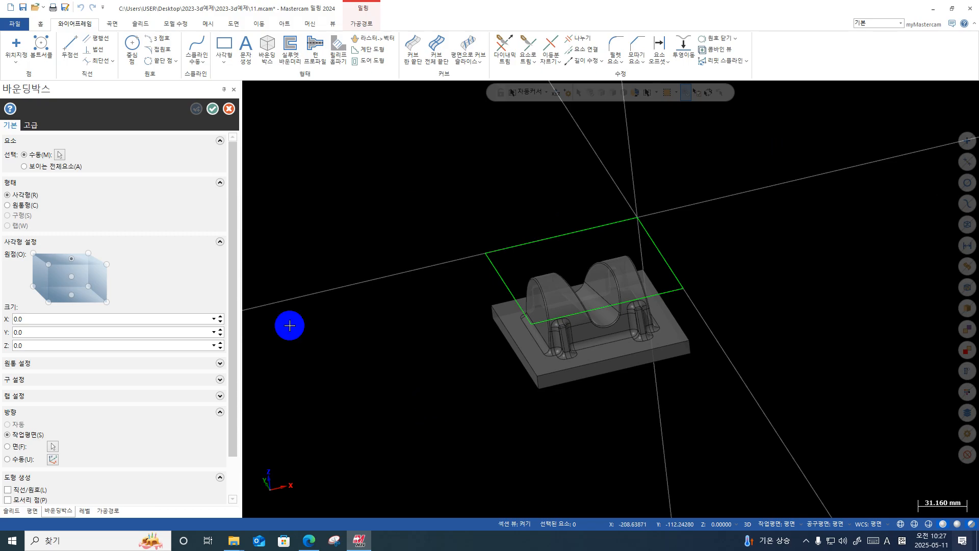
click(73, 169)
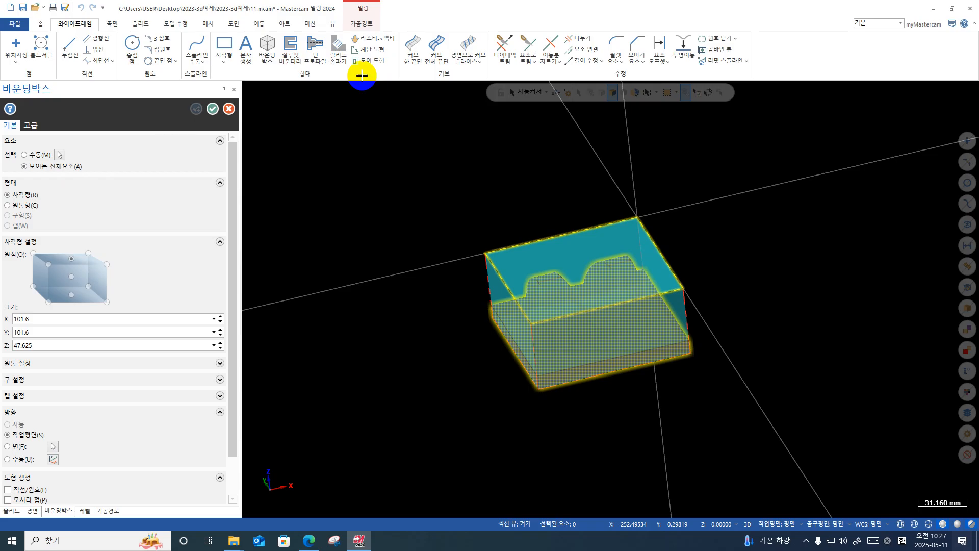
scroll(627, 359, up, 3)
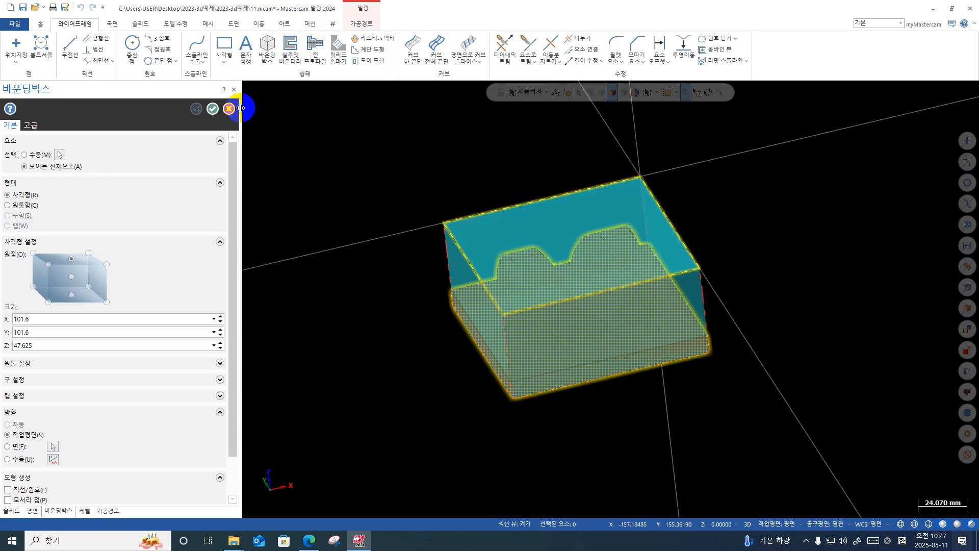
click(217, 109)
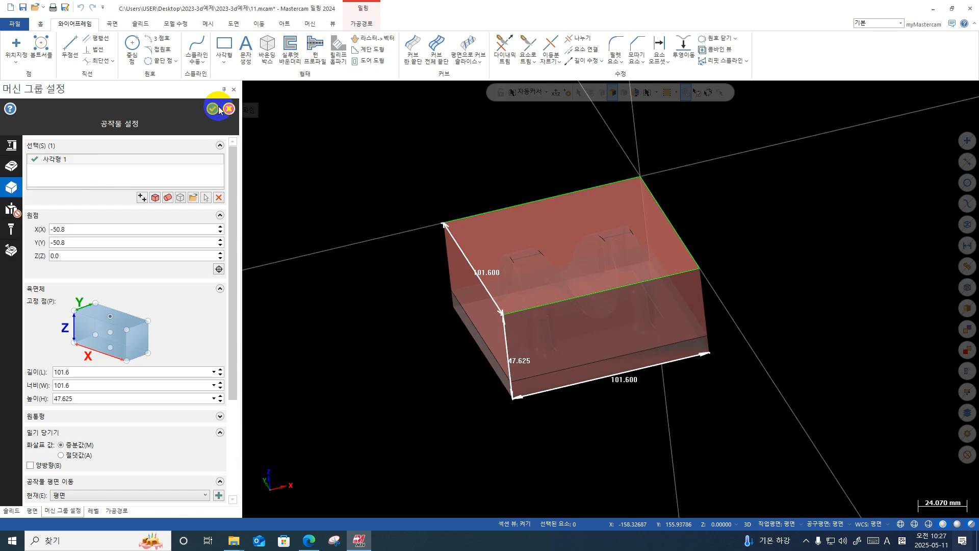
Push-pull the stock's top face up by 1 mm and accept the stock setup.
click(582, 222)
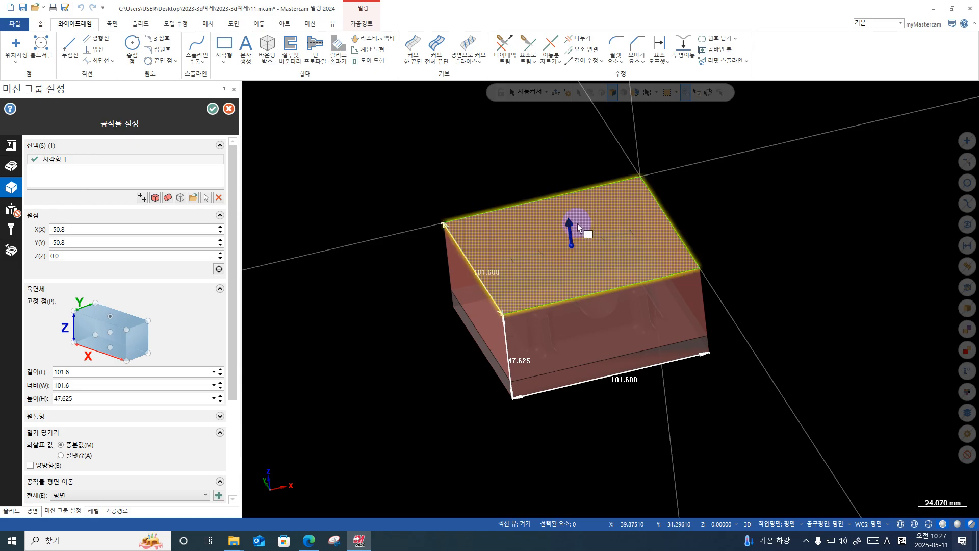
click(568, 225)
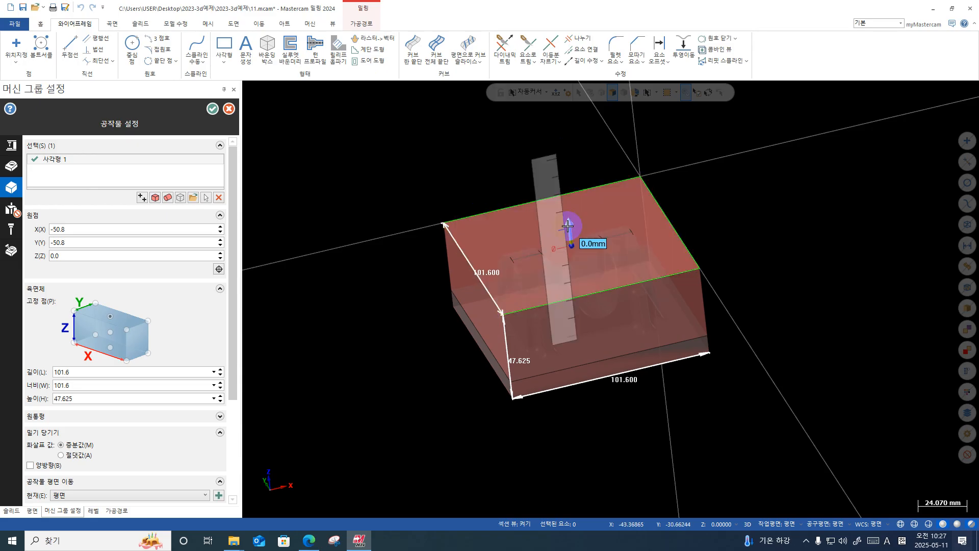
click(567, 226)
click(570, 225)
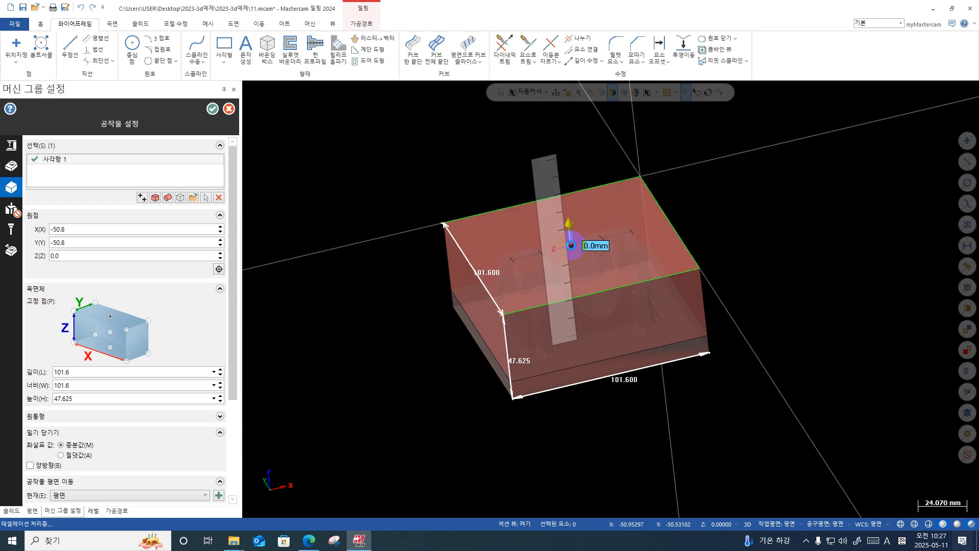
text(1)
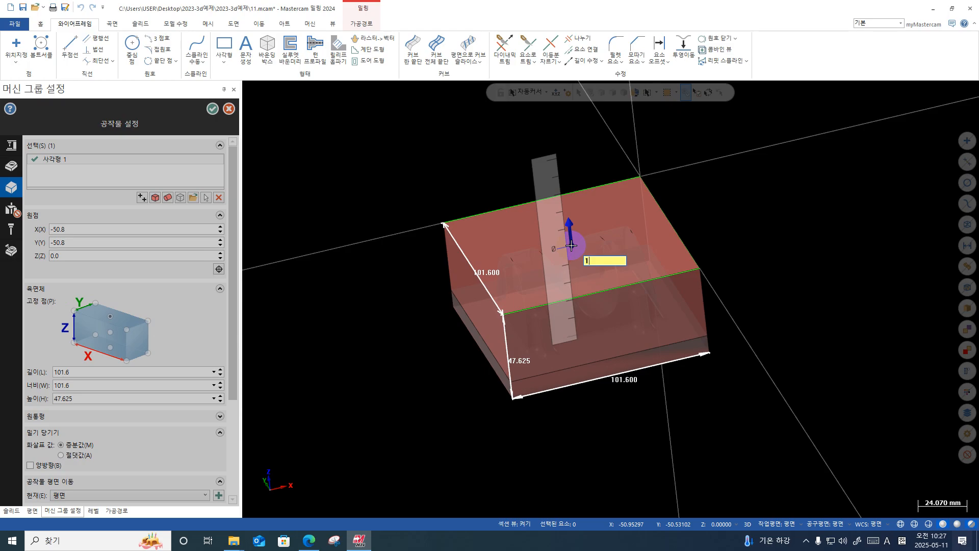
key(Return)
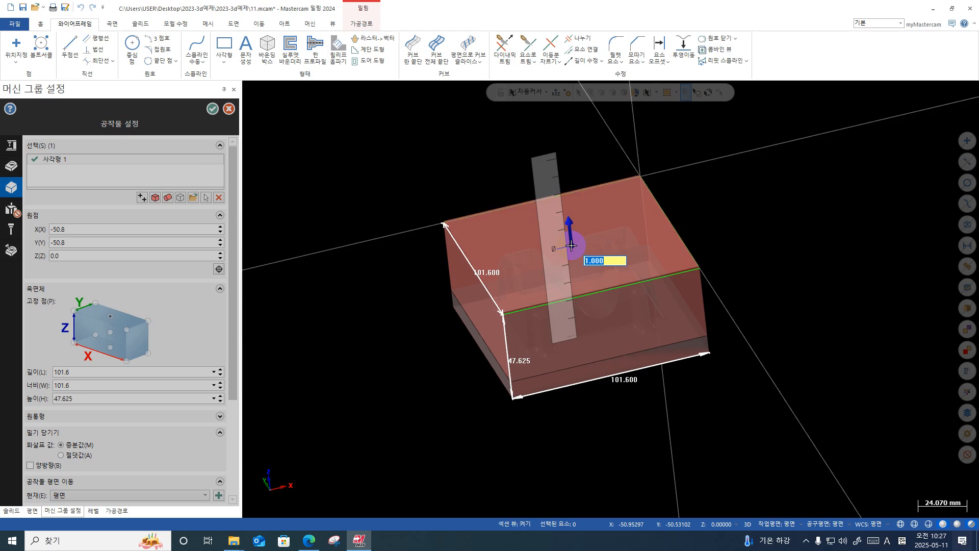
key(Return)
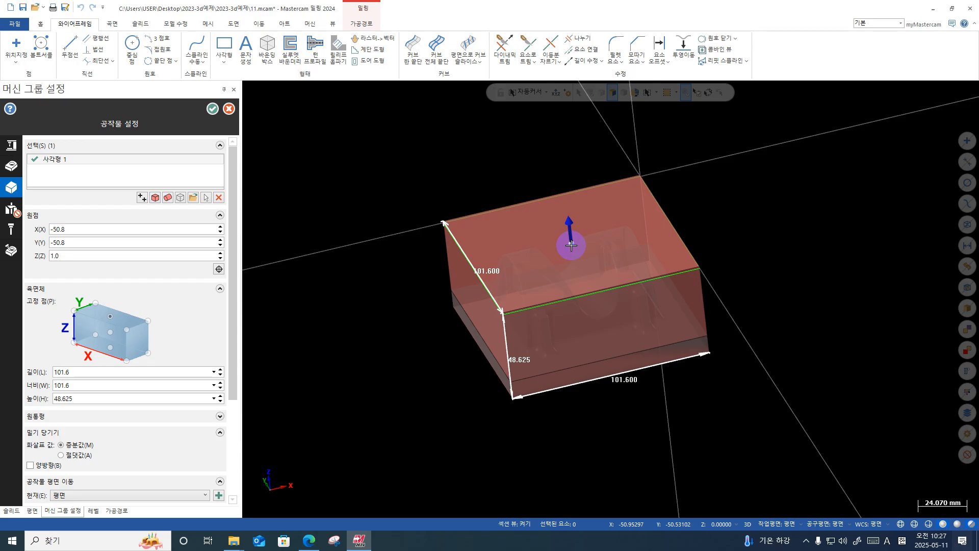
mouse_move(57, 169)
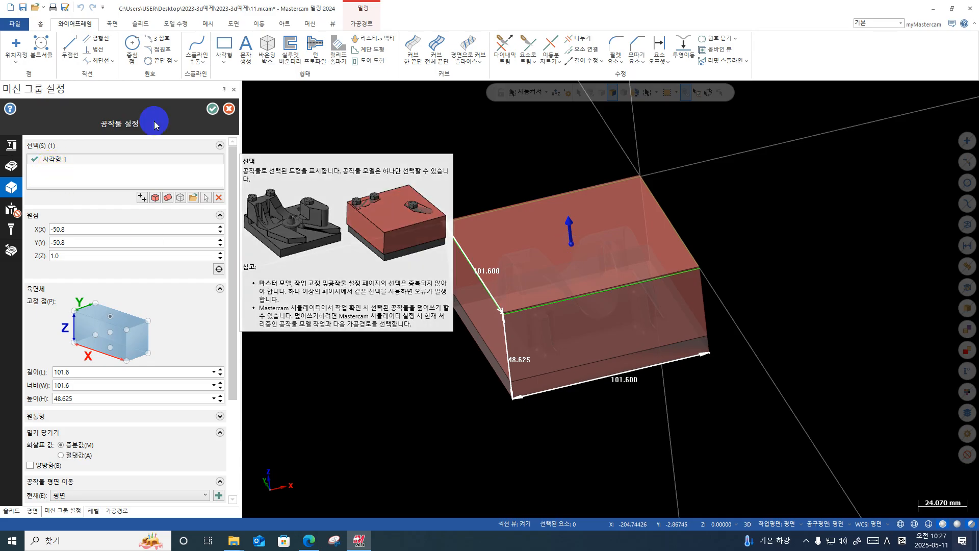
click(211, 109)
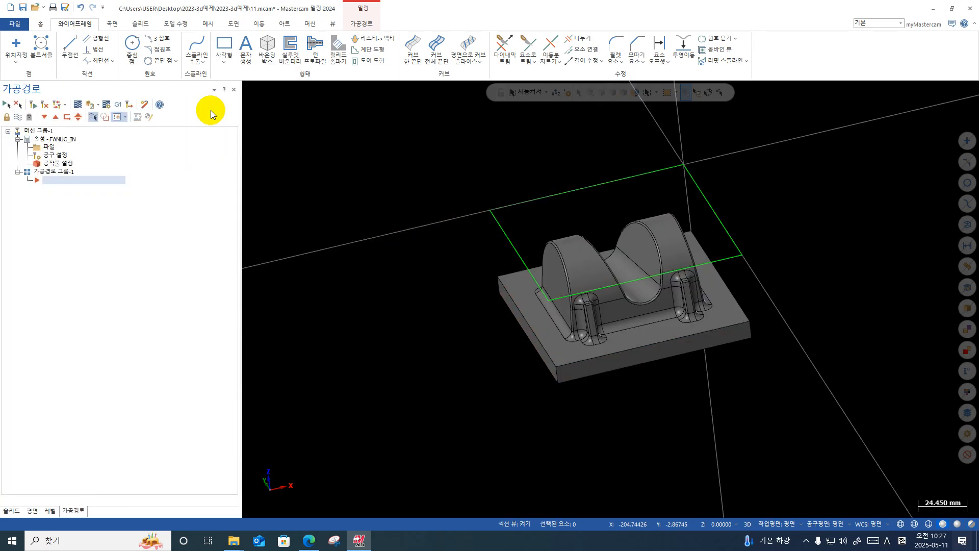
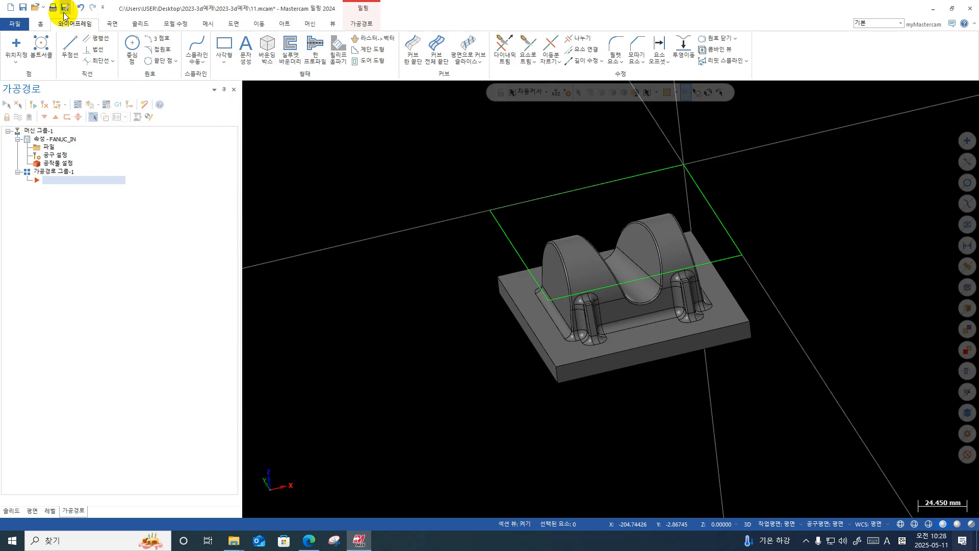
Measure the distance from the outer edge of the long base fillet to the plate's nearby side edge.
click(40, 23)
click(452, 45)
scroll(520, 329, up, 2)
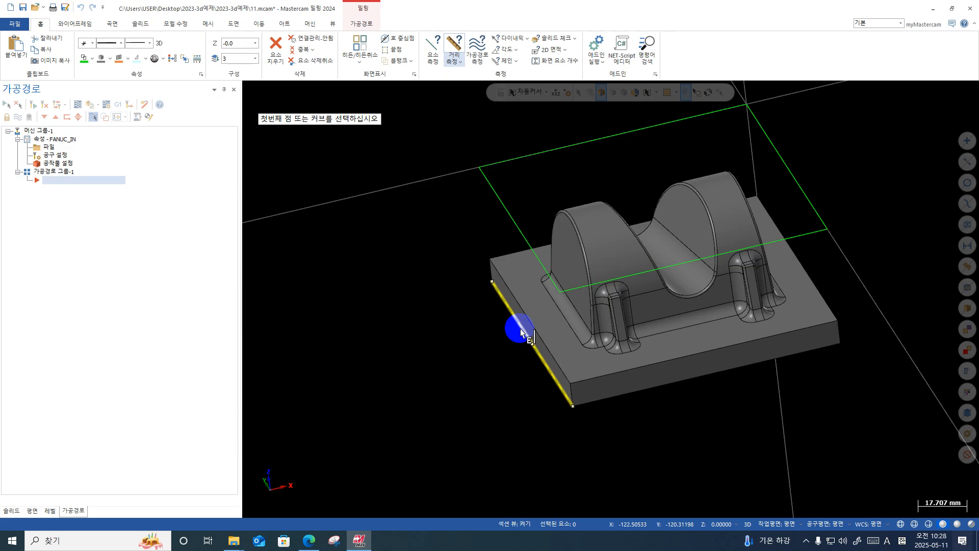
scroll(568, 322, up, 2)
click(566, 322)
click(526, 335)
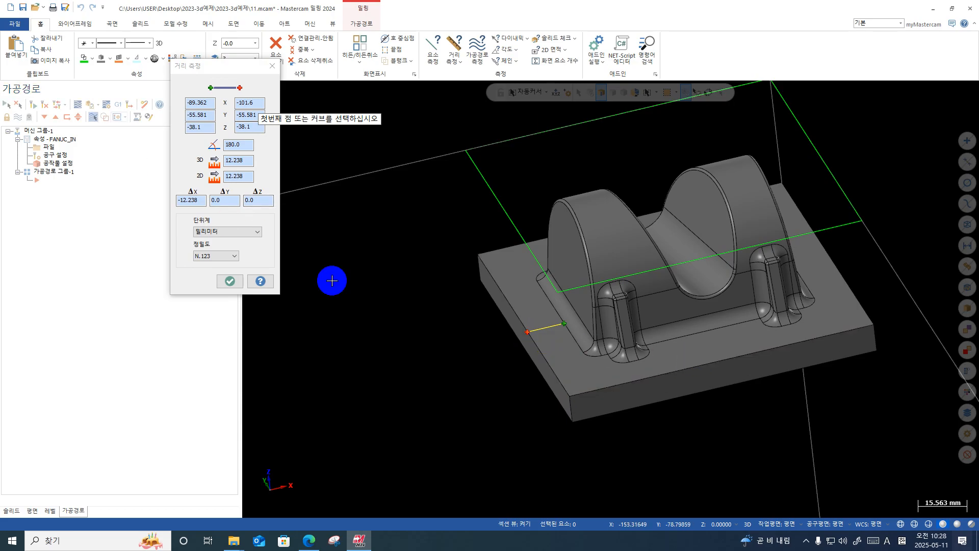
click(272, 65)
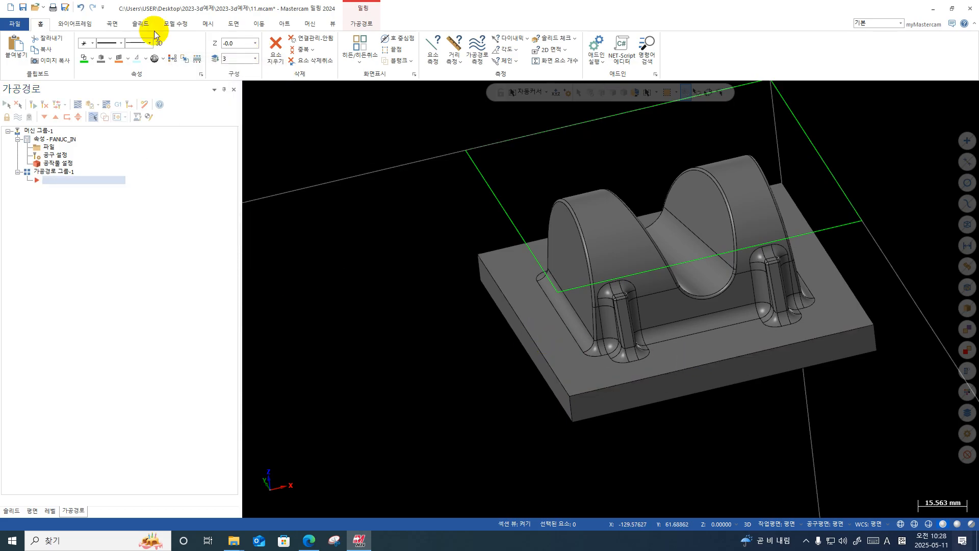
Use dynamic analysis to measure the radius and diameter of the long fillet along the boss's base.
scroll(808, 341, up, 5)
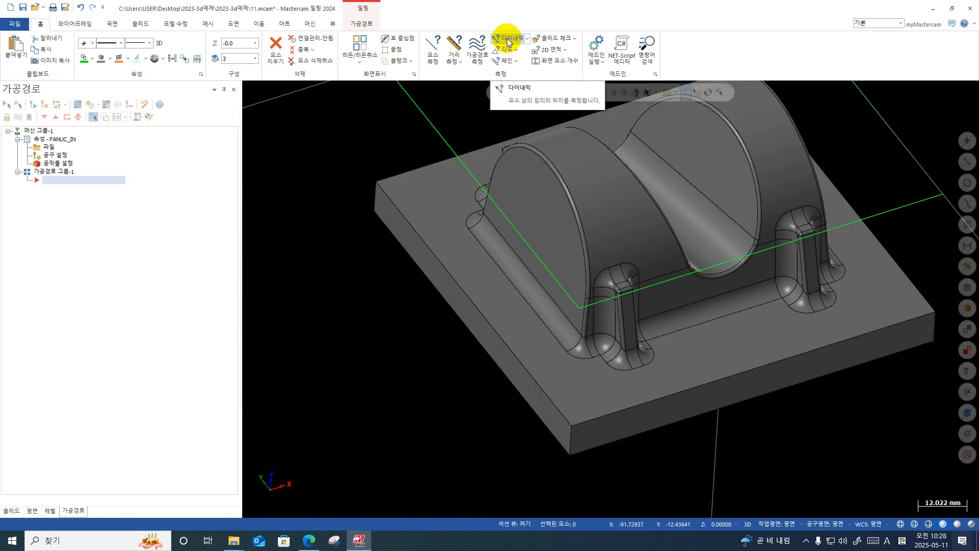
click(507, 38)
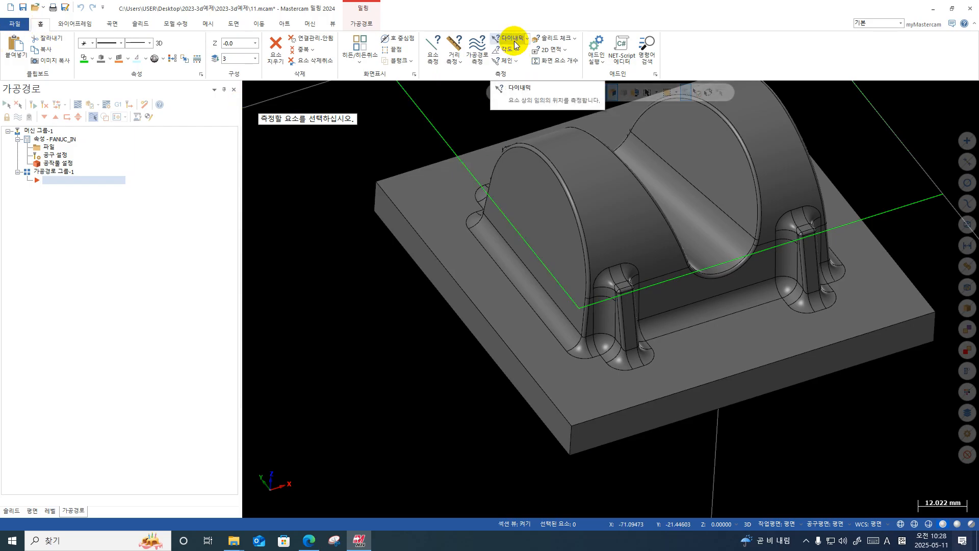
scroll(525, 271, up, 3)
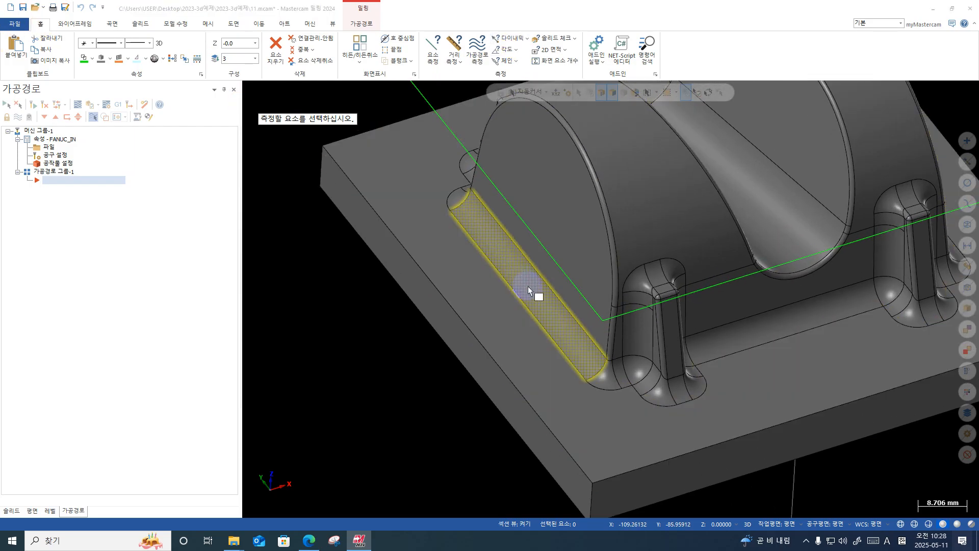
click(526, 285)
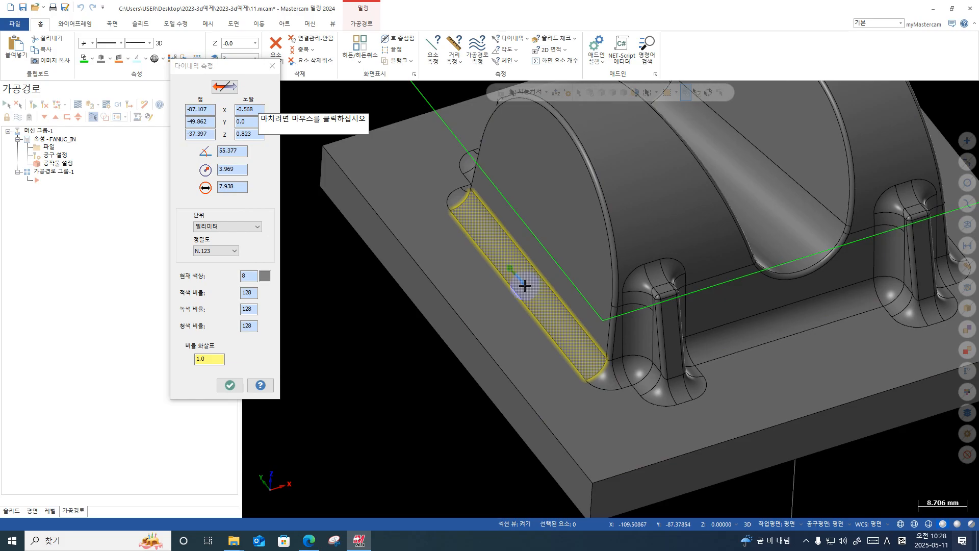
click(225, 187)
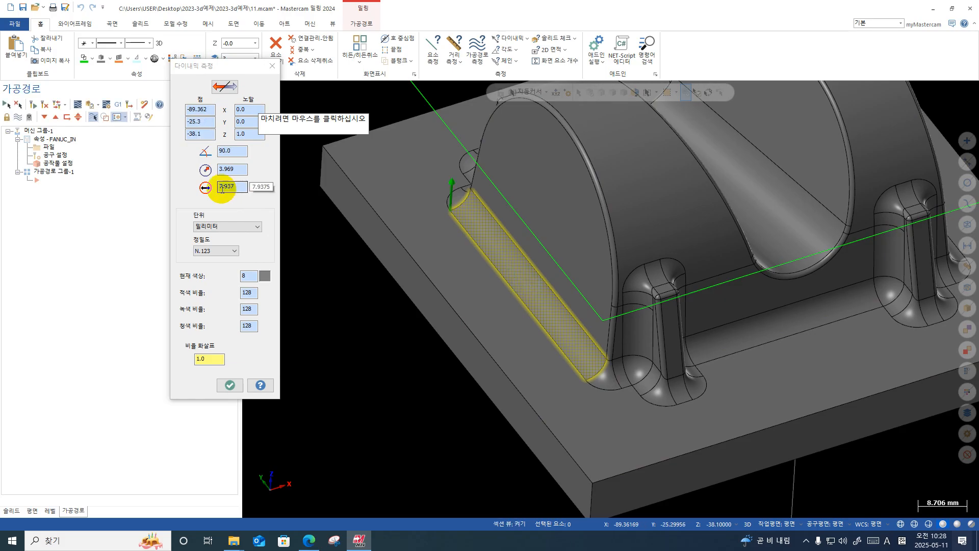
click(485, 227)
Measure the fillet radii around the nearest small rib with dynamic analysis: its side, top and foot fillets.
scroll(635, 326, up, 2)
click(634, 316)
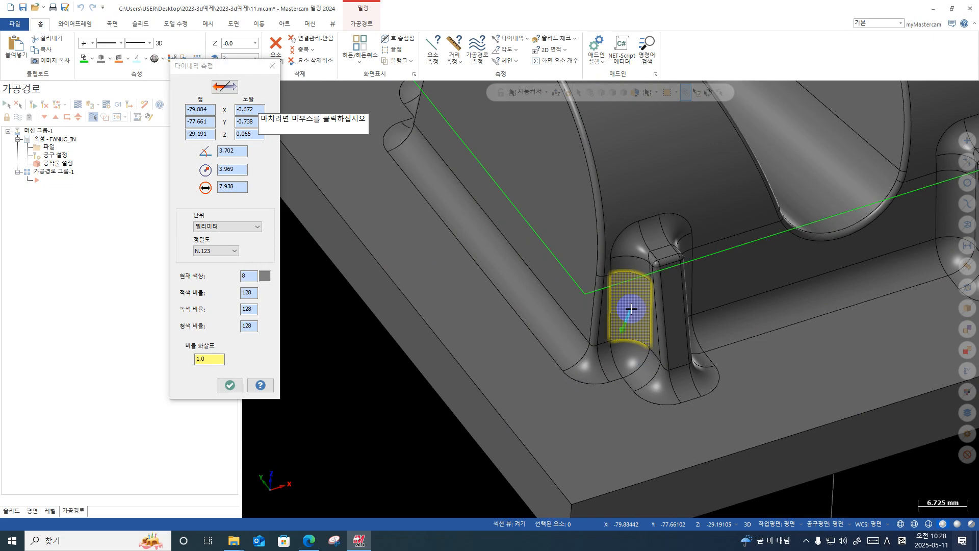
click(631, 308)
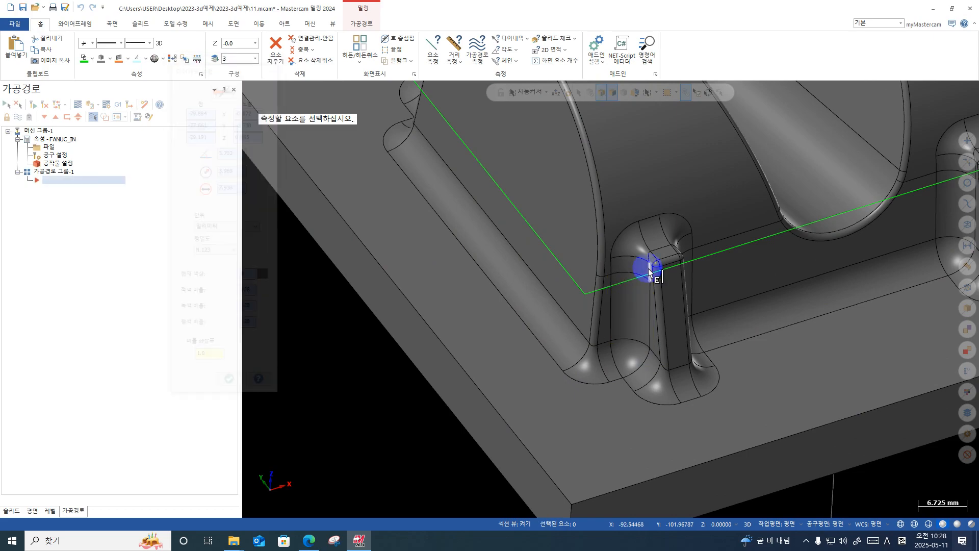
click(656, 237)
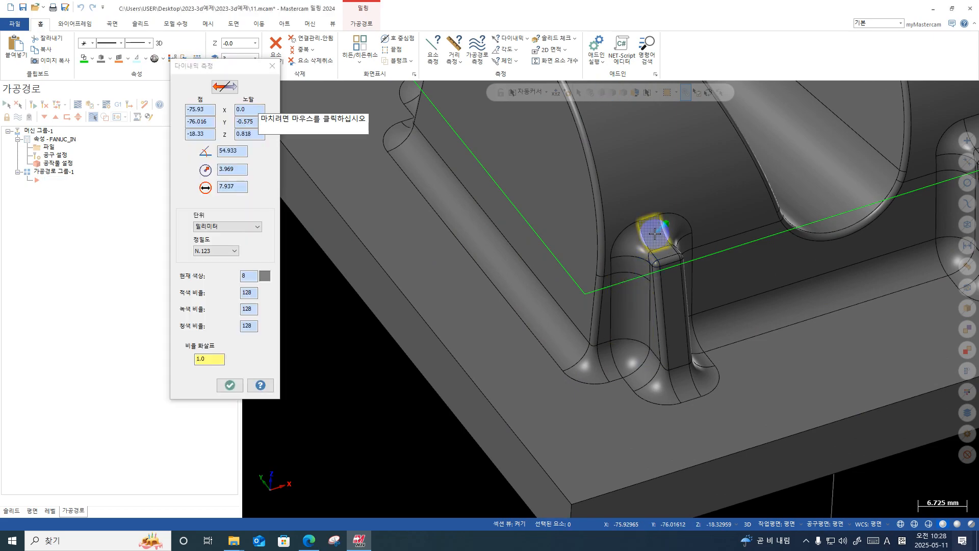
click(654, 233)
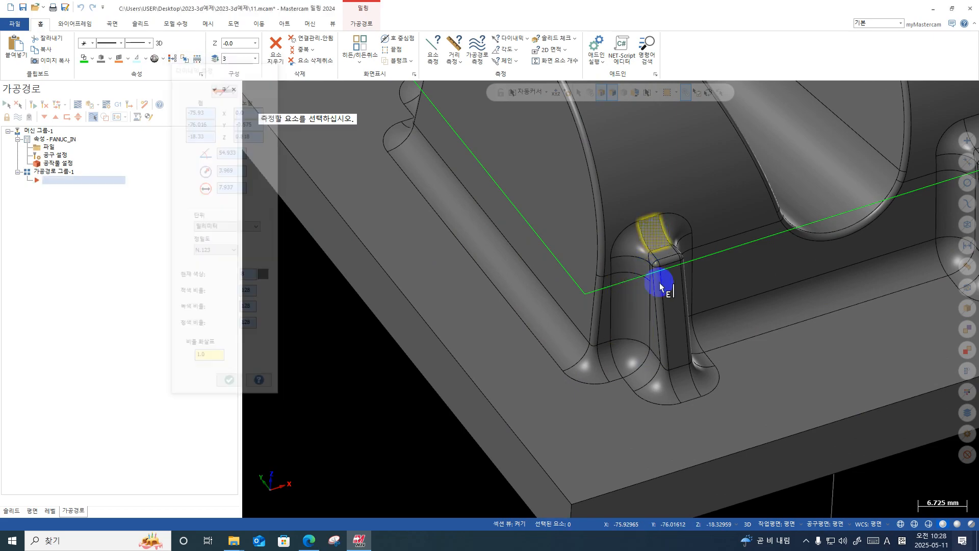
click(669, 390)
scroll(483, 384, down, 2)
click(560, 189)
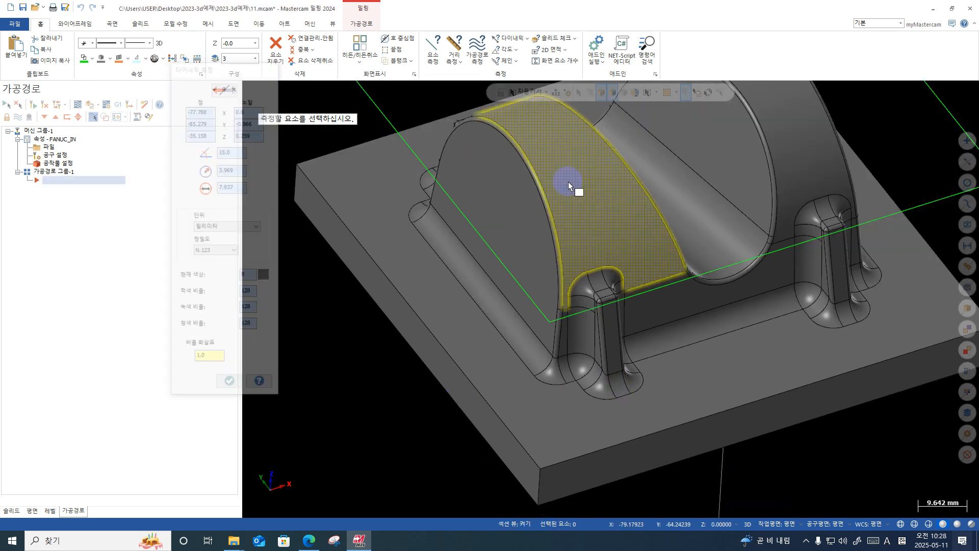
Measure the radius of the large curved face on the nearer rounded boss and close the dynamic analysis.
click(598, 215)
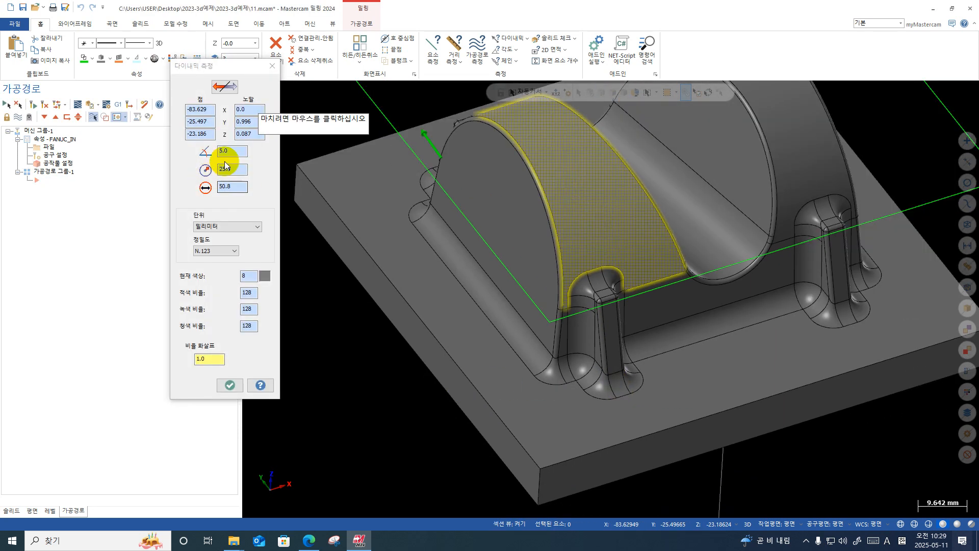
click(271, 70)
scroll(393, 253, down, 2)
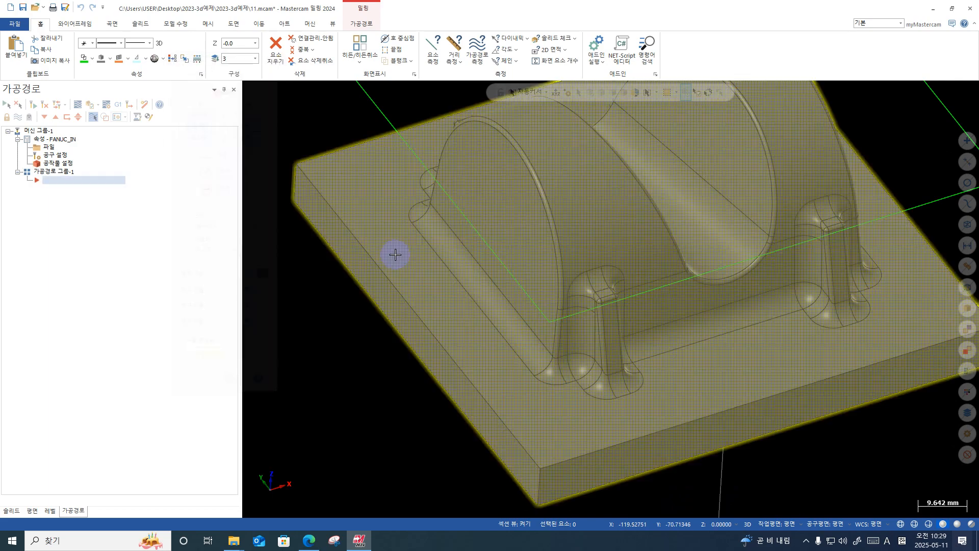
scroll(384, 319, down, 2)
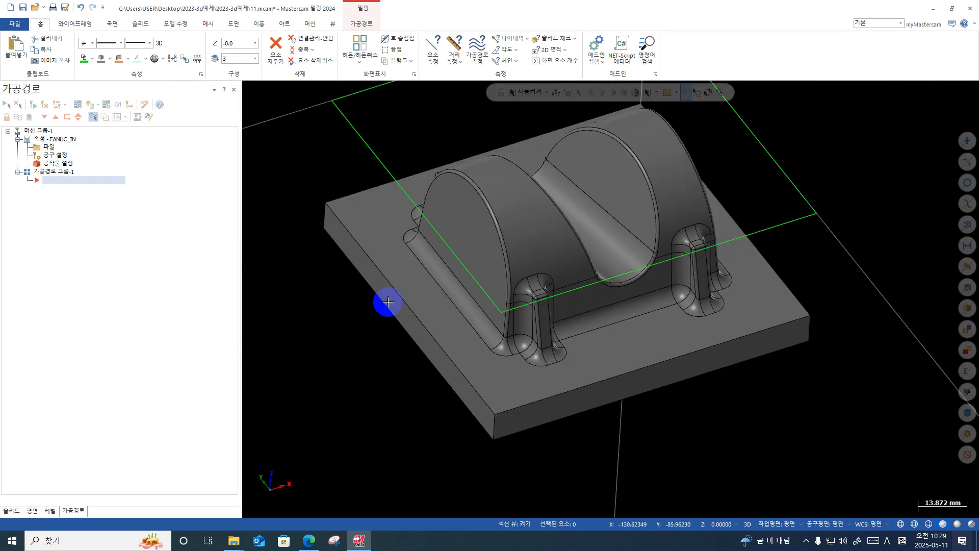
middle_drag(423, 412, 561, 282)
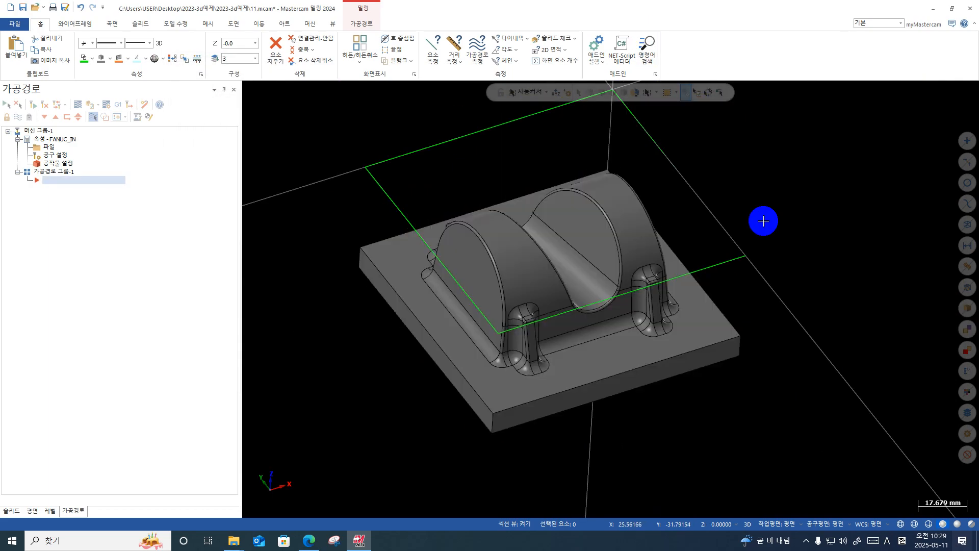
Run a curvature analysis on the part with the small-radius threshold set to 8.0.
middle_drag(721, 227, 691, 219)
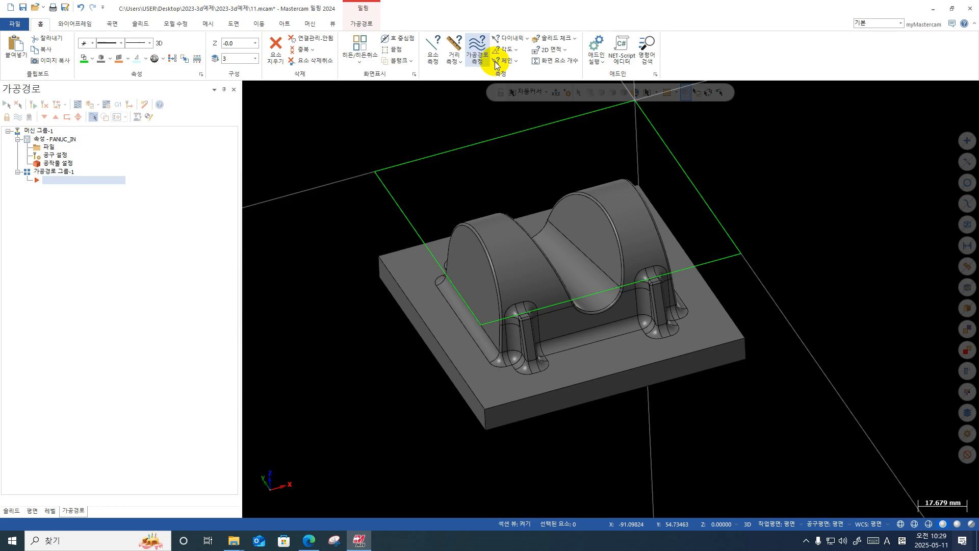
click(575, 41)
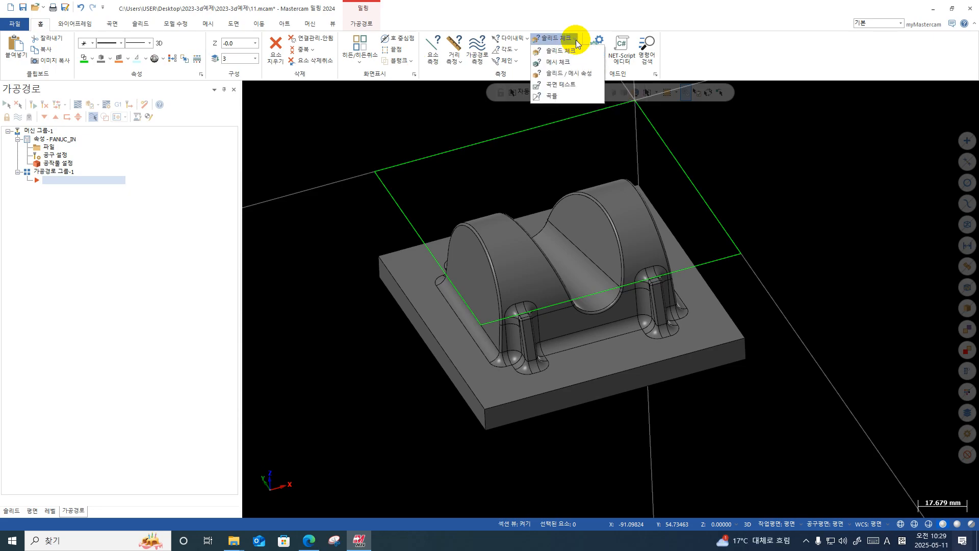
click(552, 96)
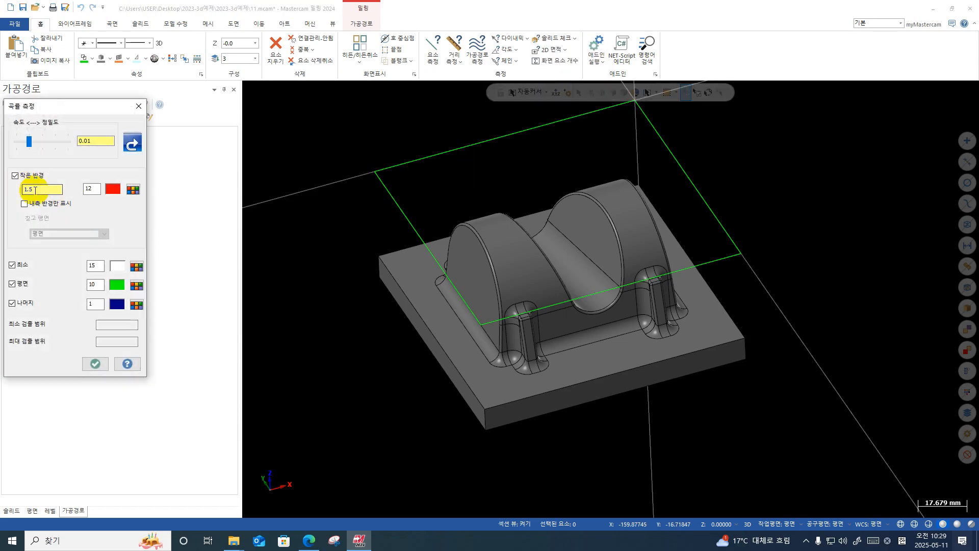
drag(37, 190, 20, 190)
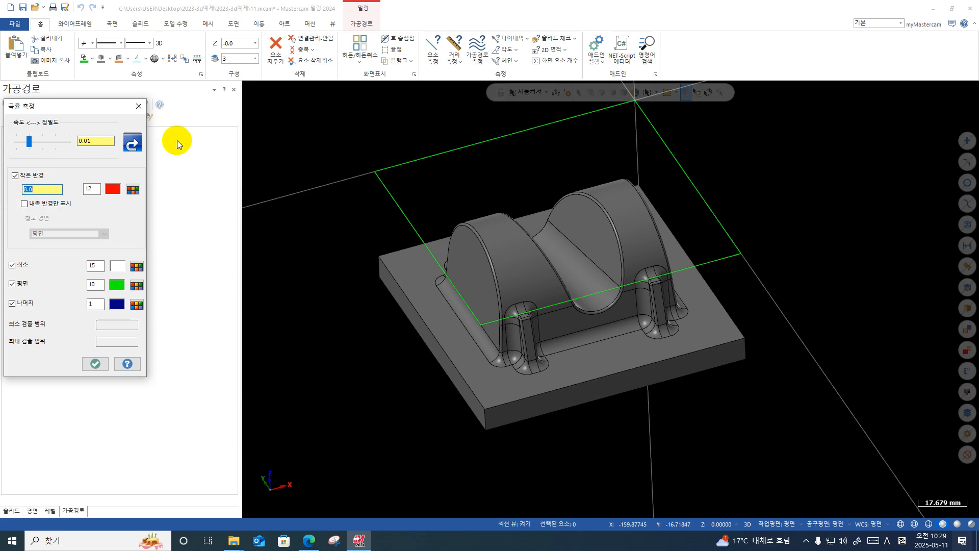
click(131, 144)
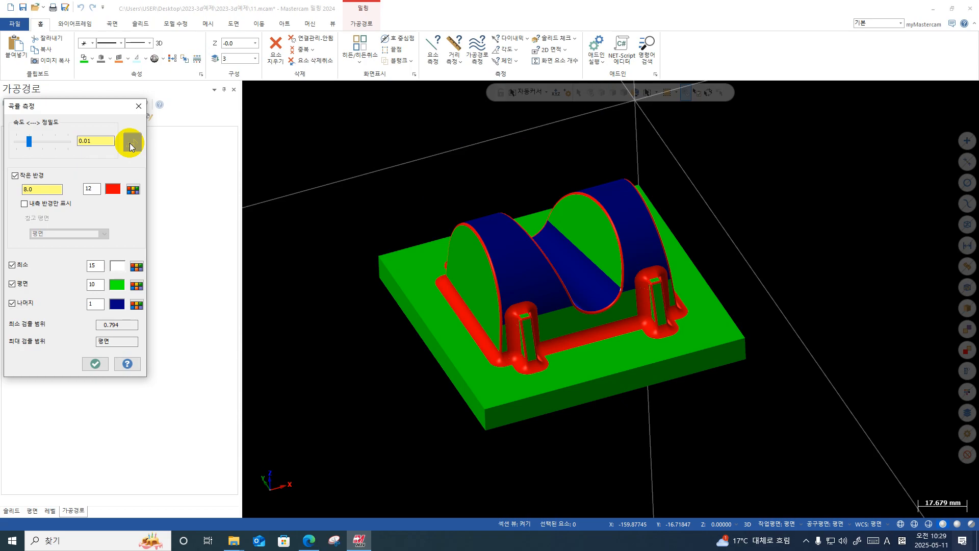
Lower the curvature analysis's small-radius threshold through 7.0 and 6.0 to 4.0, checking the highlighted fillets.
drag(46, 190, 13, 193)
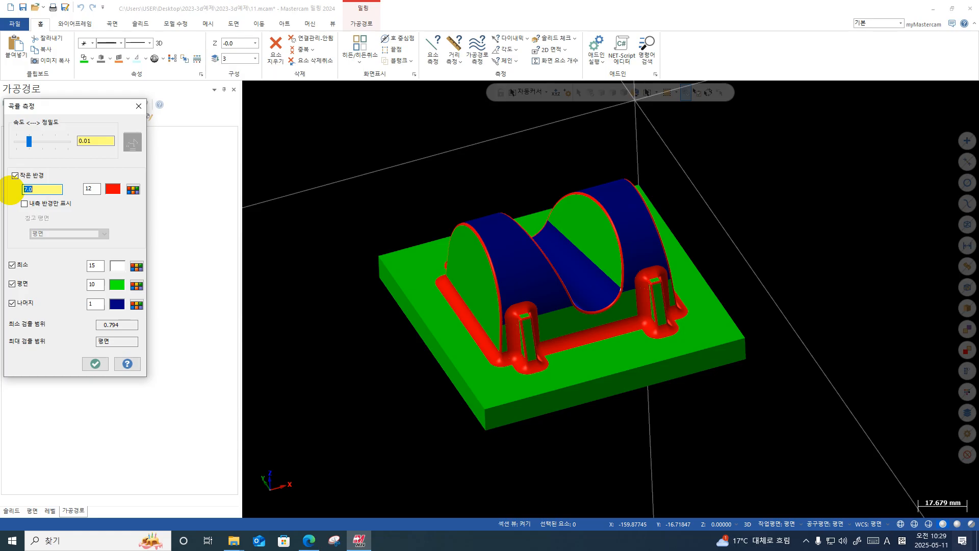
scroll(367, 343, up, 1)
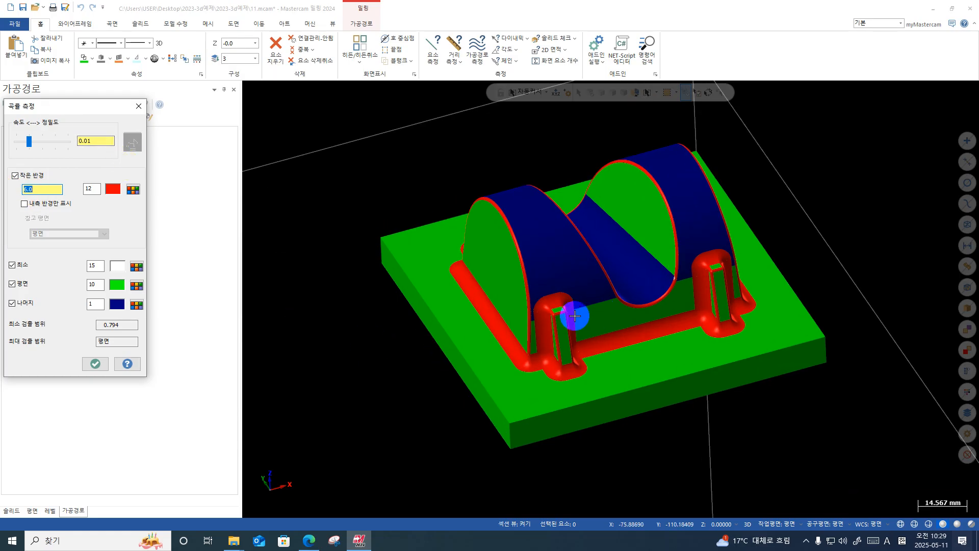
scroll(572, 313, down, 1)
scroll(44, 189, down, 1)
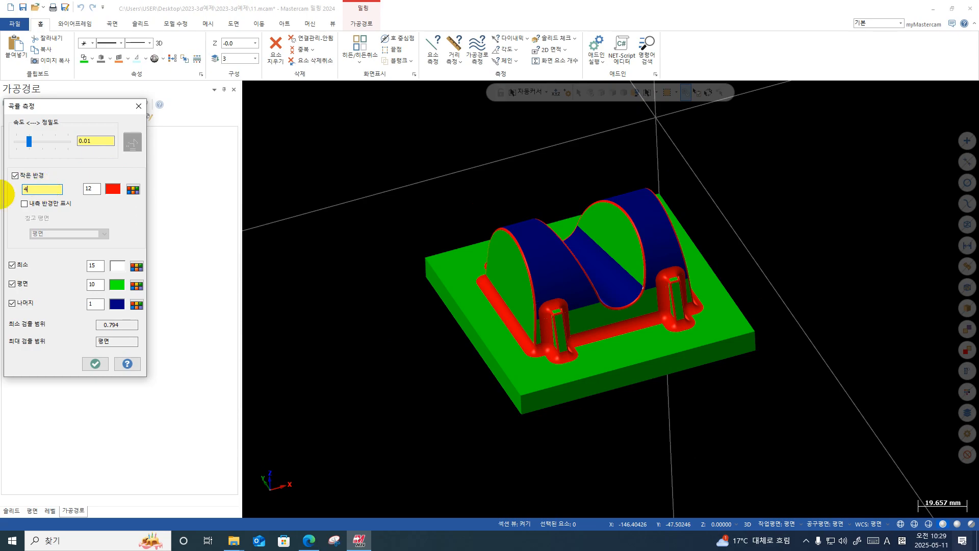
key(Return)
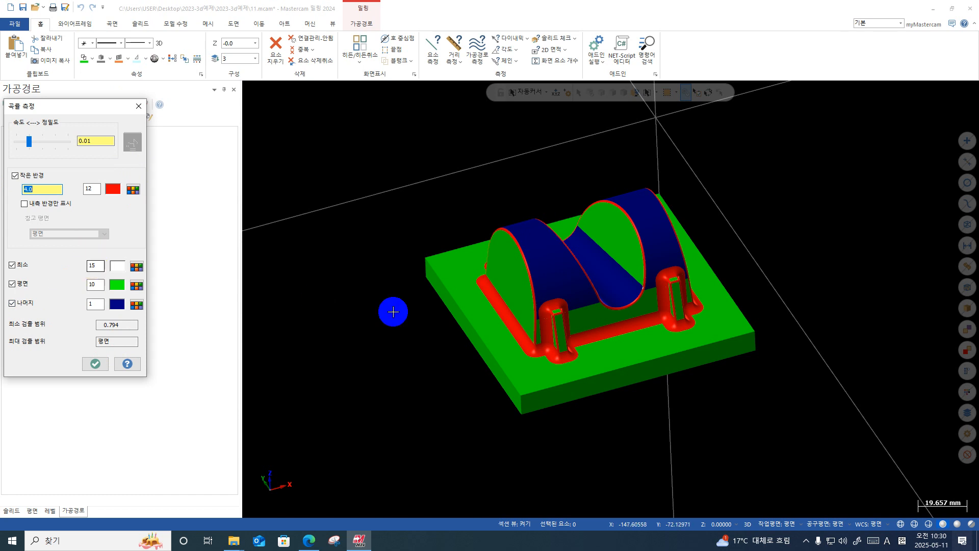
scroll(605, 332, up, 2)
middle_drag(502, 316, 363, 343)
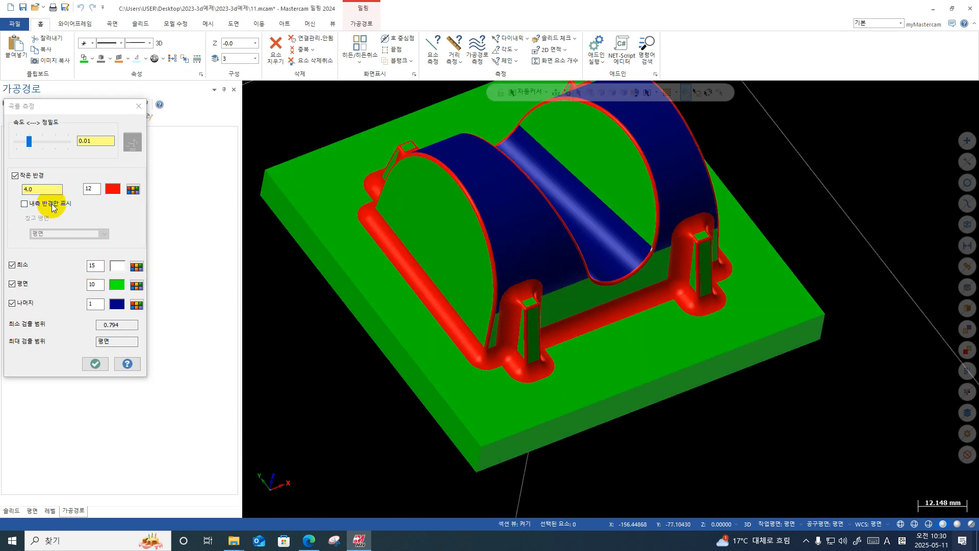
Compare the curvature colours at the 4.0 threshold with and without the inside-radii-only display.
click(45, 205)
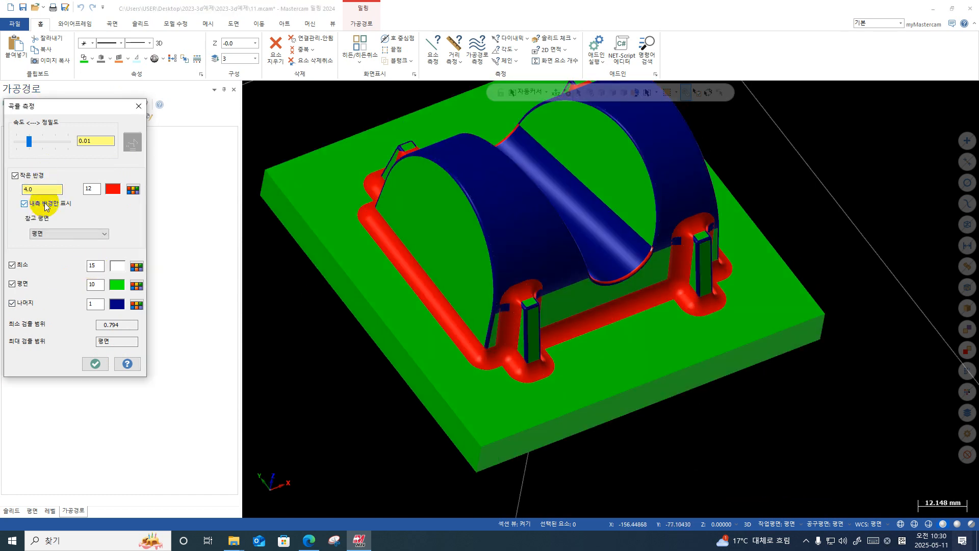
click(46, 205)
click(47, 205)
click(46, 205)
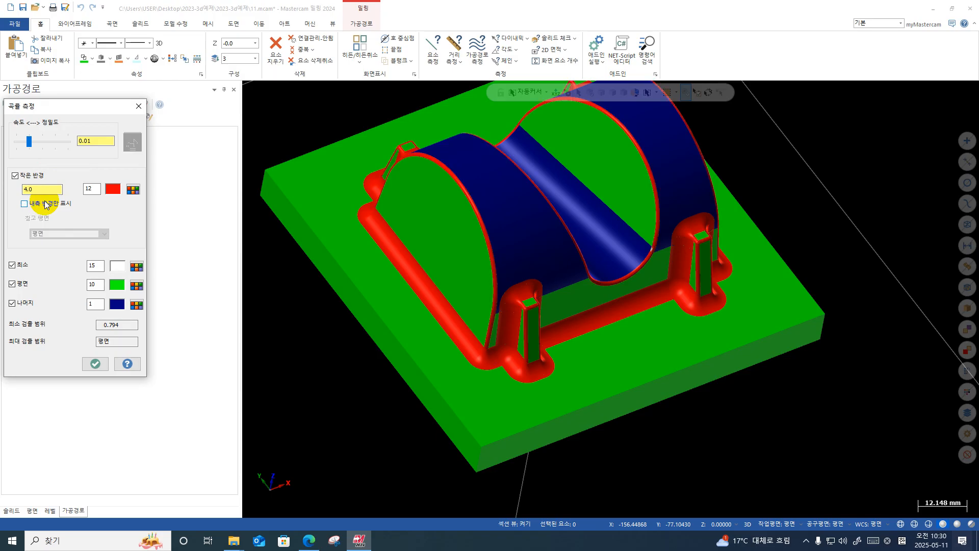
click(47, 205)
click(47, 206)
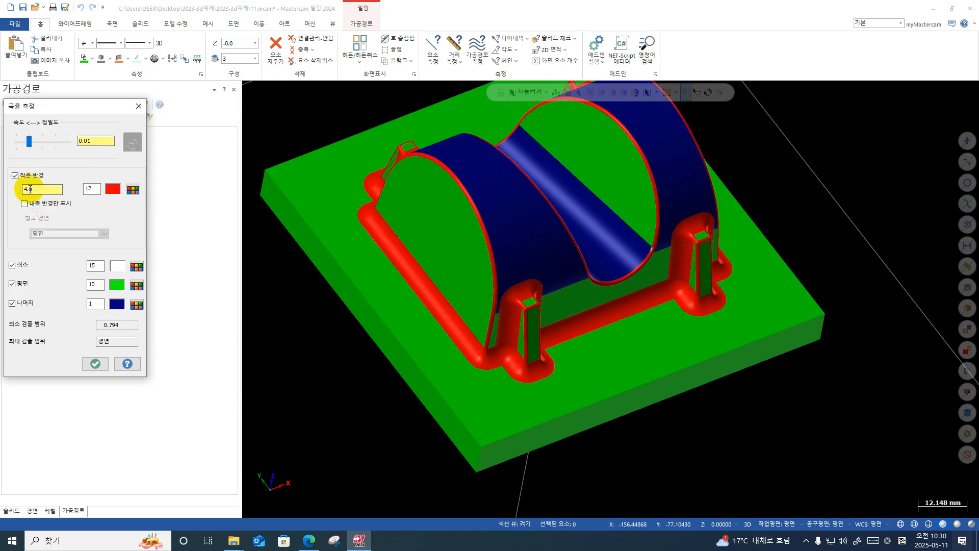
Set the small-radius threshold to 3.0 and examine the boss edges, rib corners and base fillets.
scroll(436, 209, up, 2)
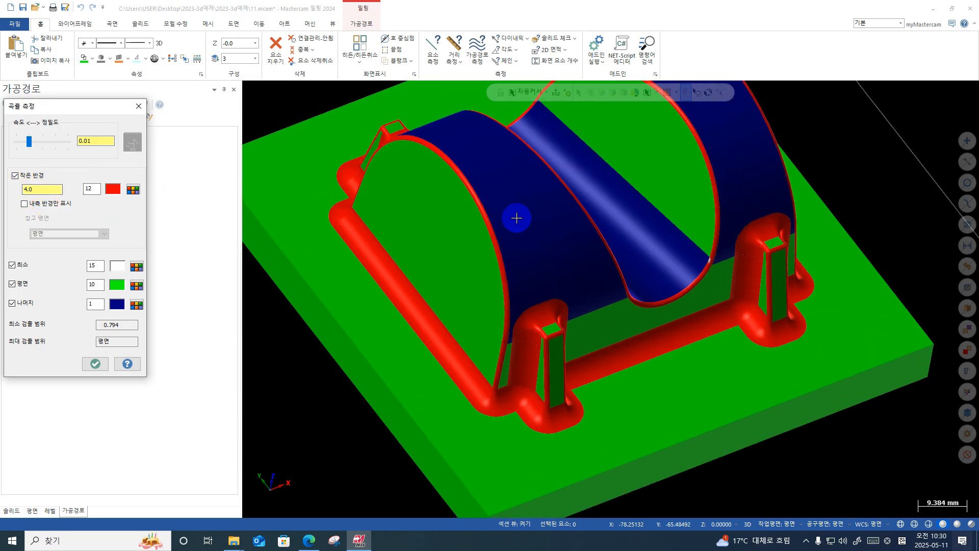
middle_drag(518, 216, 457, 193)
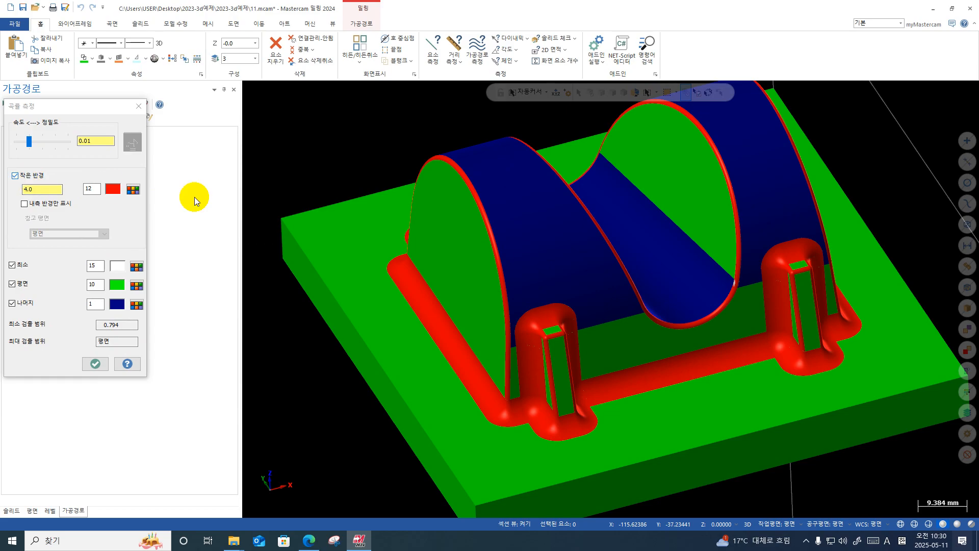
scroll(476, 182, up, 1)
scroll(476, 182, up, 1)
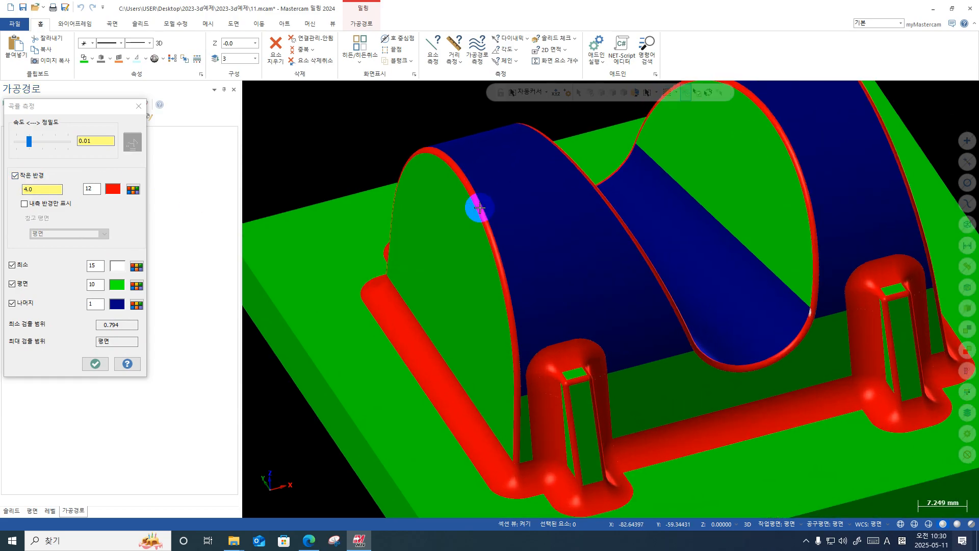
double_click(25, 189)
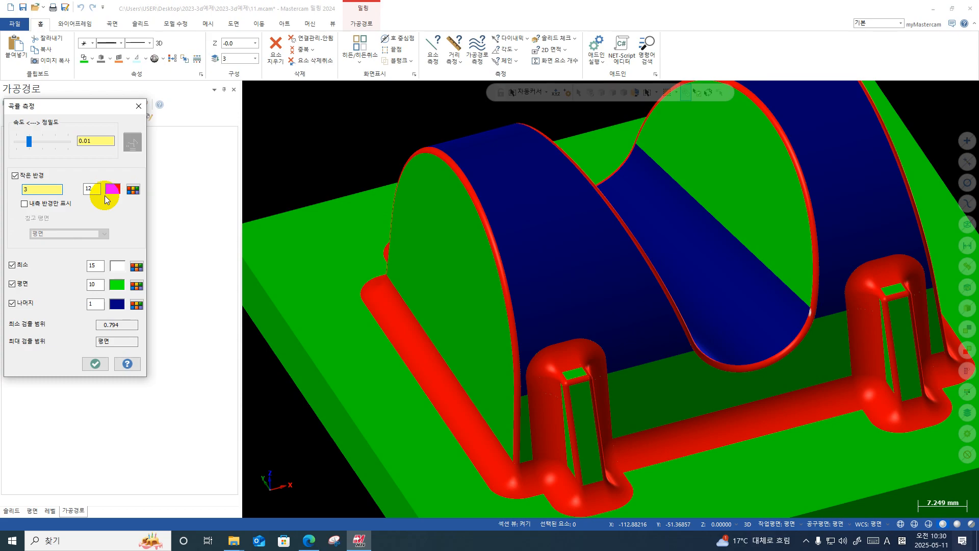
text(3)
key(Return)
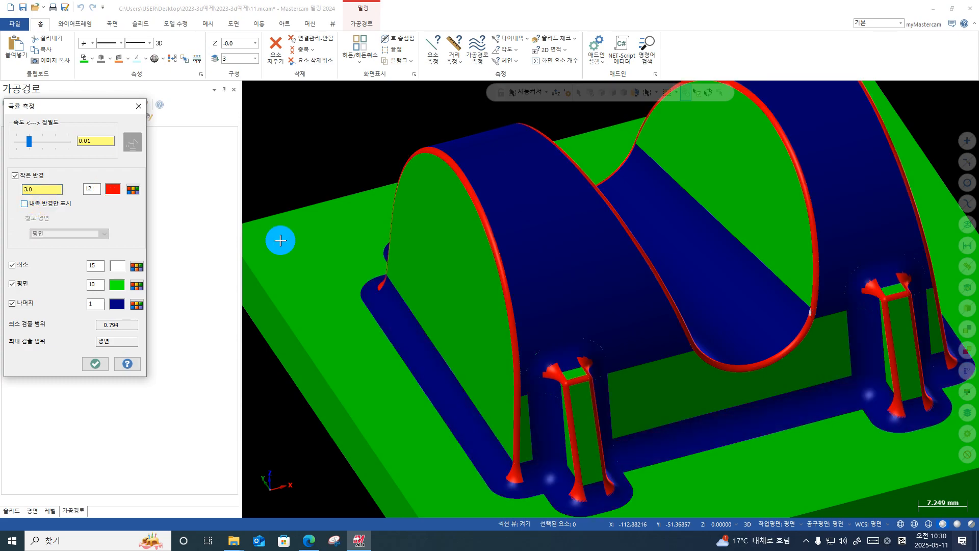
scroll(280, 240, up, 3)
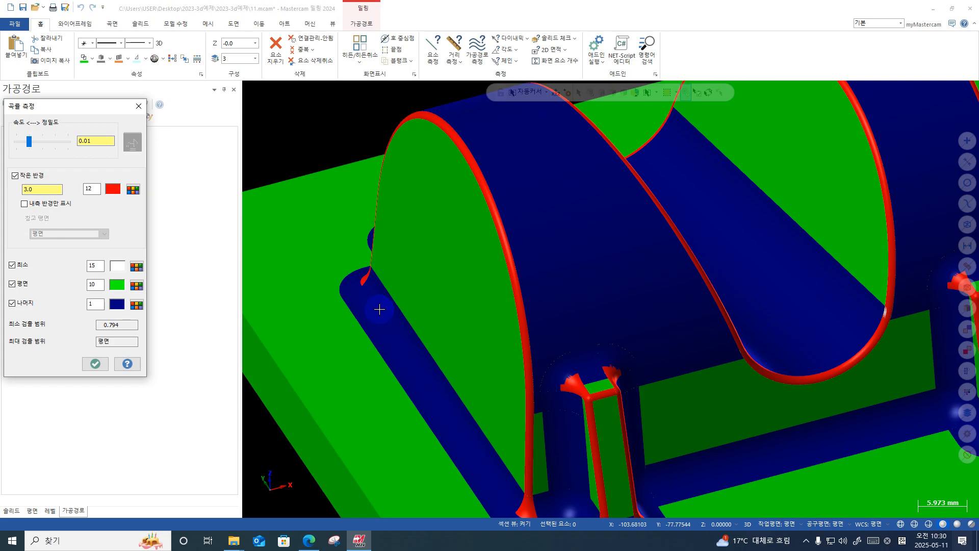
scroll(396, 306, down, 3)
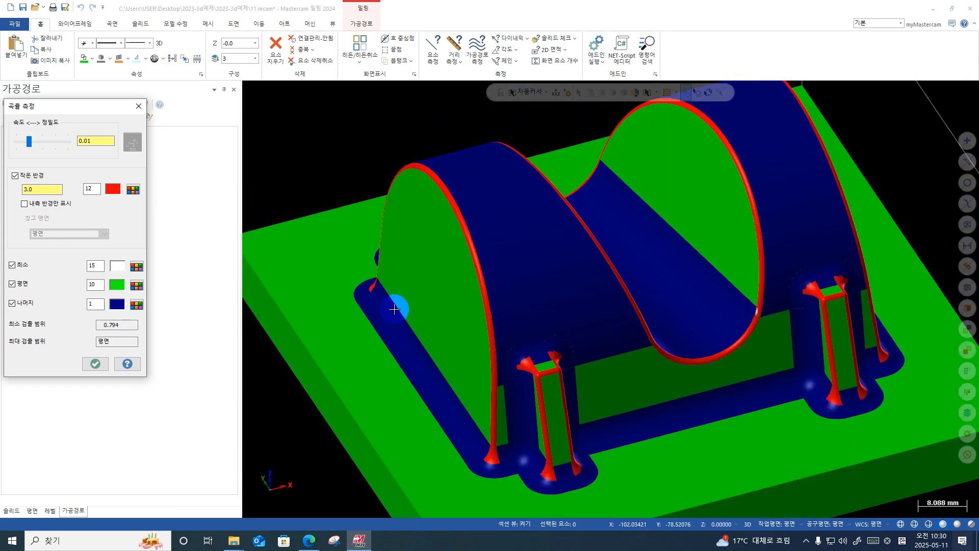
Compare the 3.0 curvature display with small radii on and off, and restrict it to inside radii only.
click(64, 208)
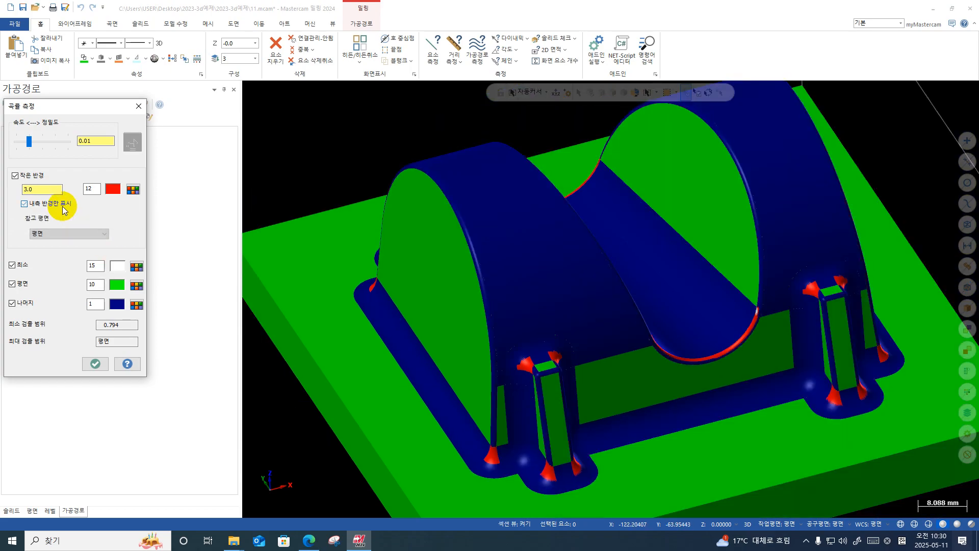
click(64, 208)
scroll(405, 168, up, 1)
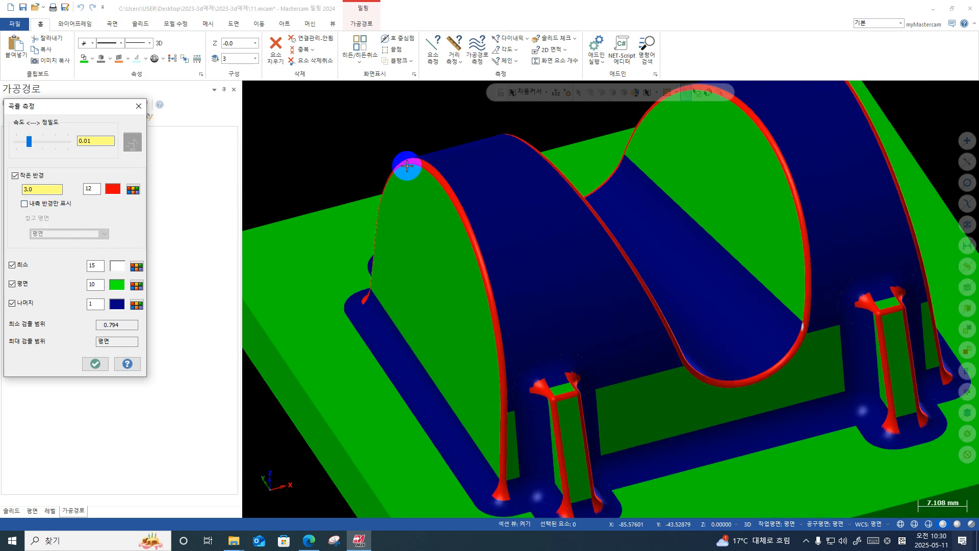
click(24, 176)
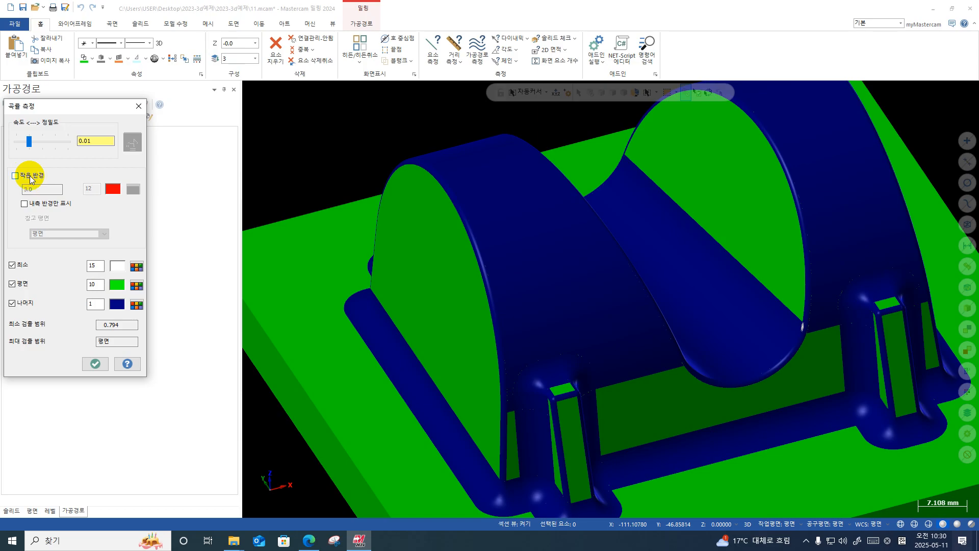
click(32, 178)
click(35, 204)
click(37, 206)
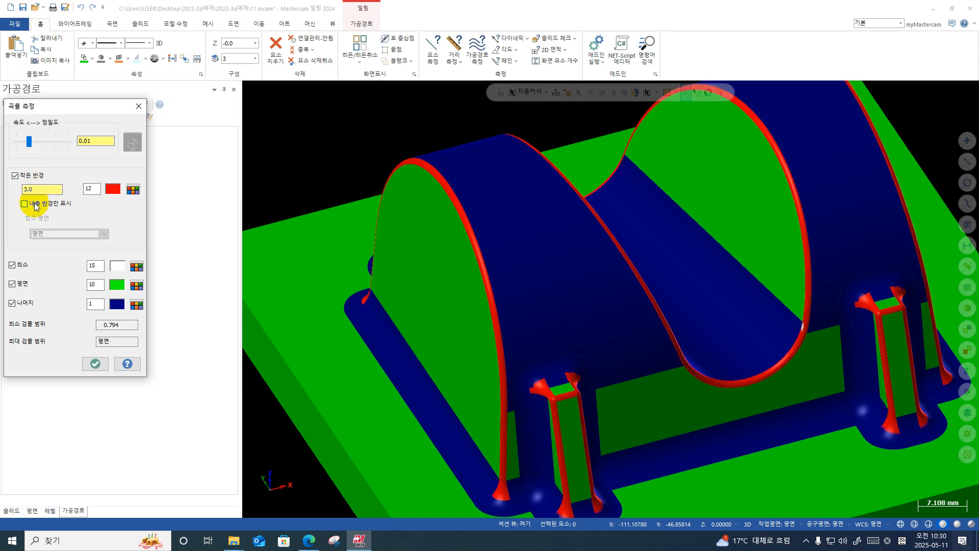
click(36, 206)
Set the small-radius threshold to 4.0, show outside radii as well, and examine the base and rib fillets.
double_click(31, 189)
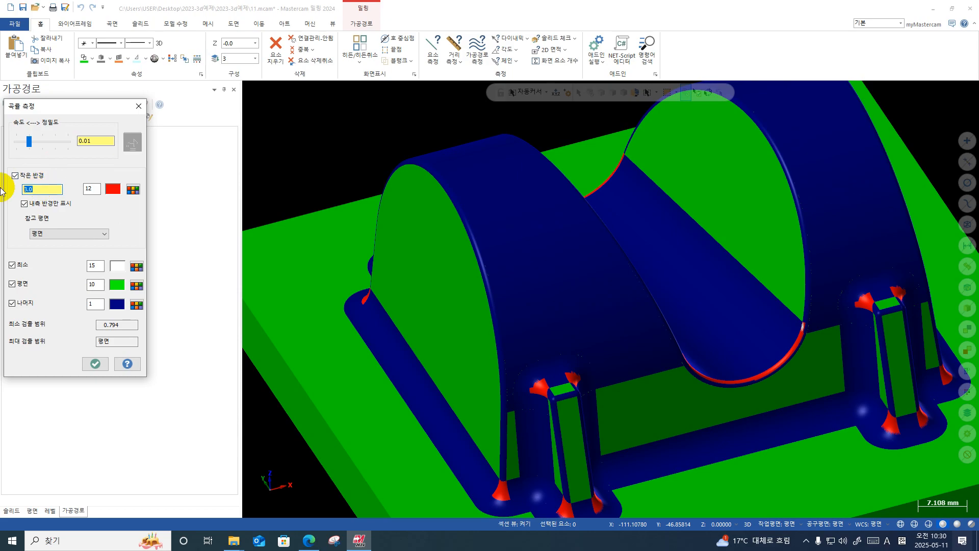
text(4)
click(25, 203)
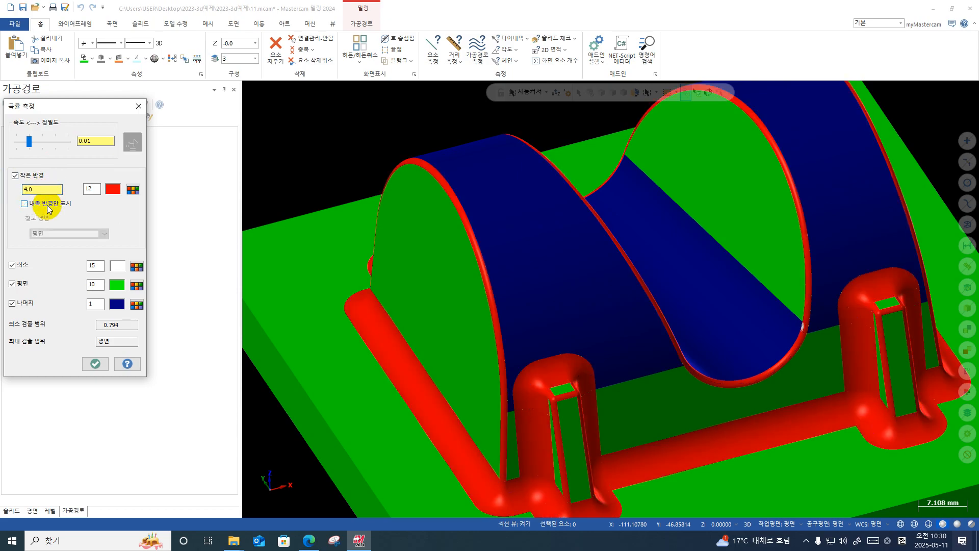
scroll(367, 347, up, 2)
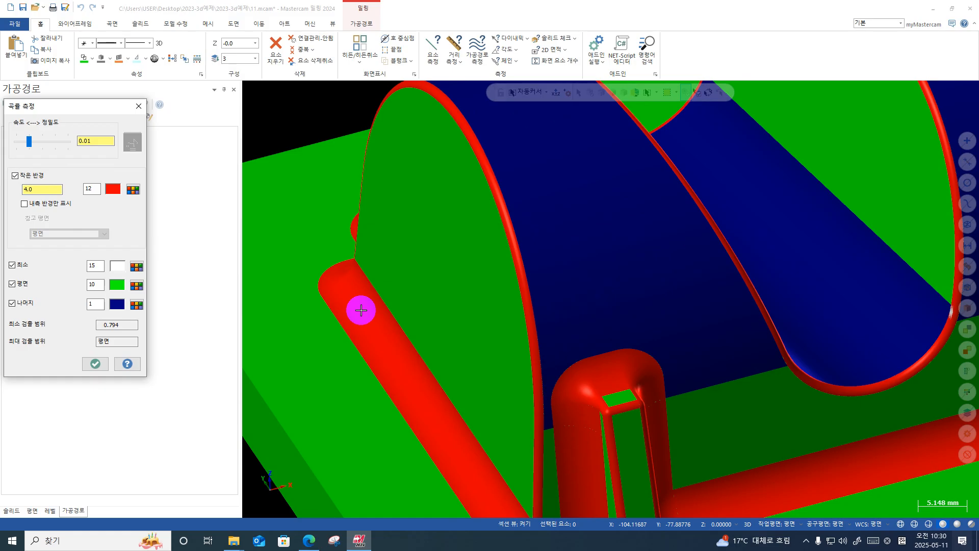
scroll(361, 310, down, 3)
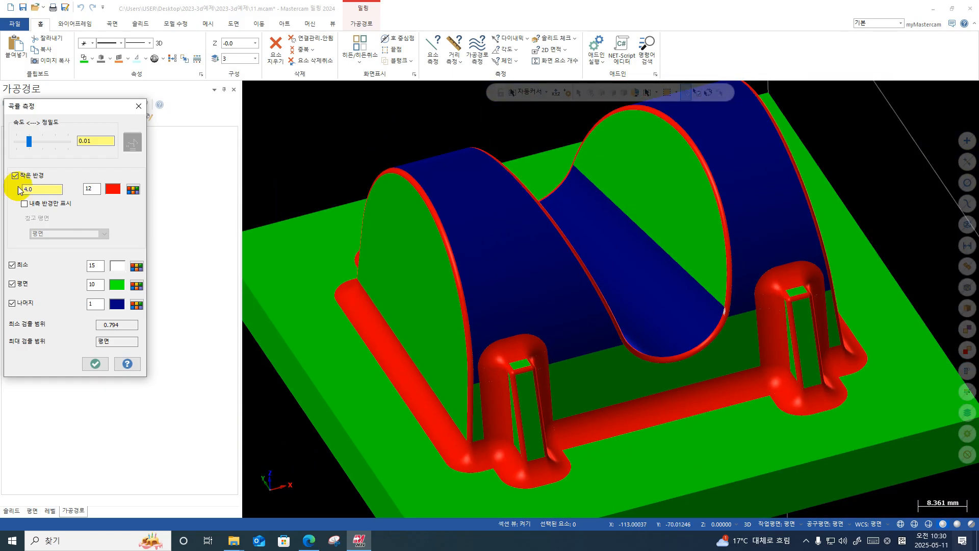
click(39, 205)
click(39, 205)
click(410, 279)
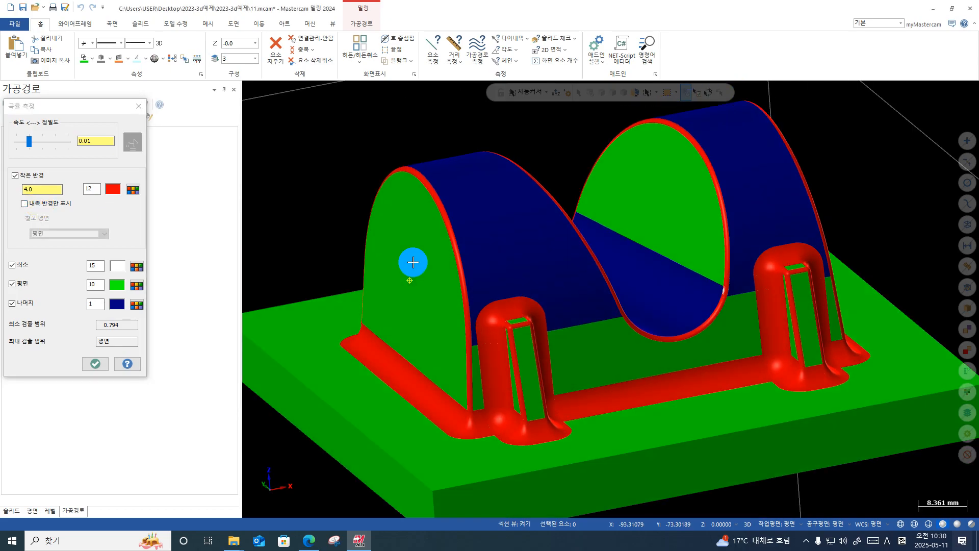
scroll(510, 331, up, 2)
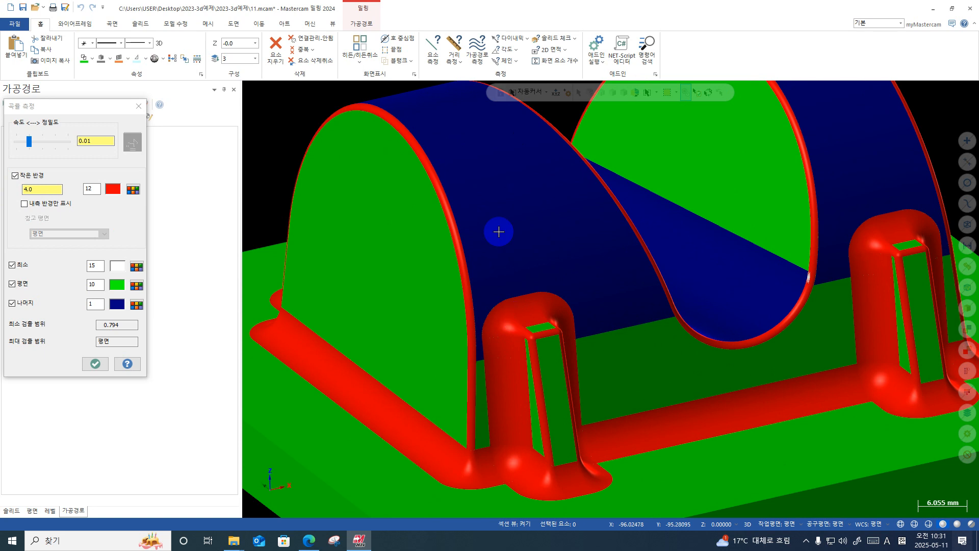
Examine which areas of the part have radii below 4.0 in the curvature check, and close the analysis.
scroll(551, 316, down, 2)
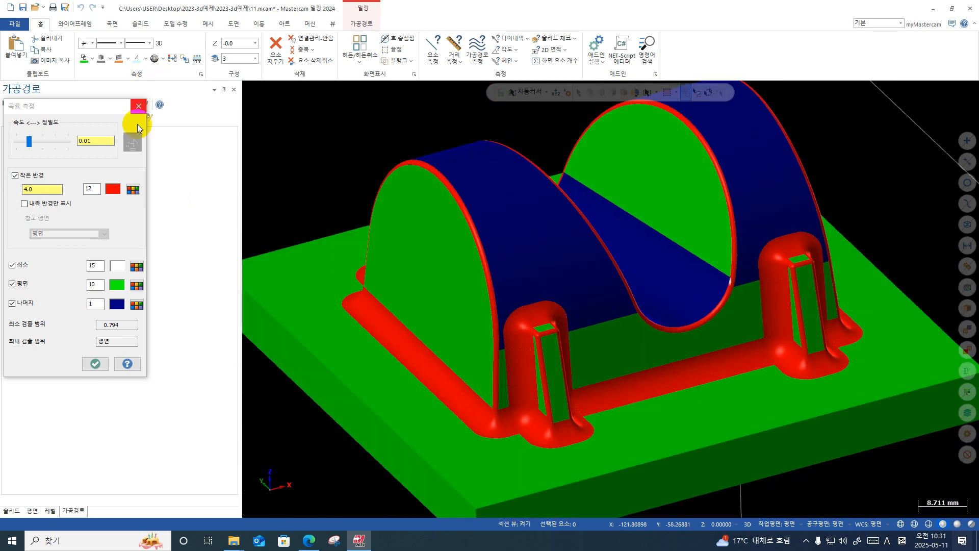
click(117, 191)
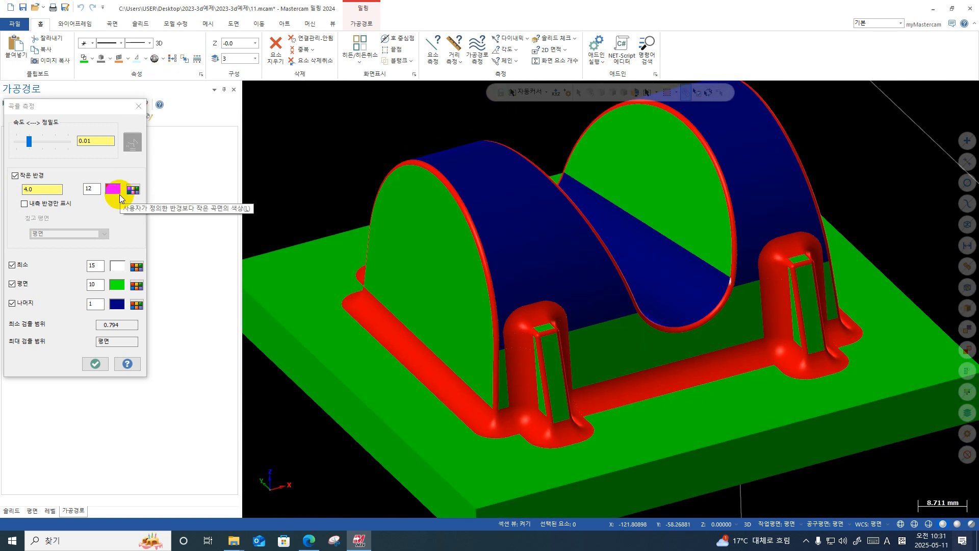
click(24, 204)
click(25, 204)
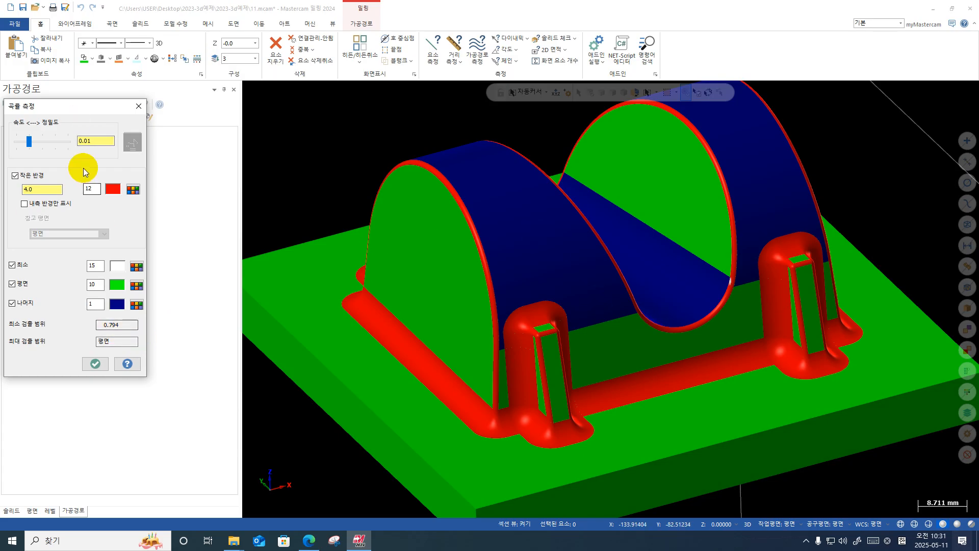
click(138, 106)
scroll(467, 278, down, 3)
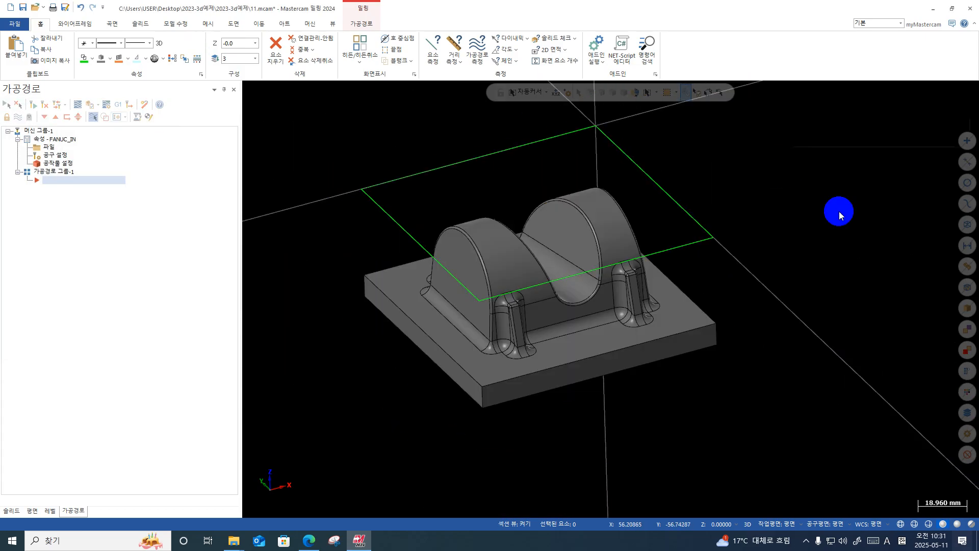
right_click(836, 211)
click(817, 208)
scroll(760, 347, up, 4)
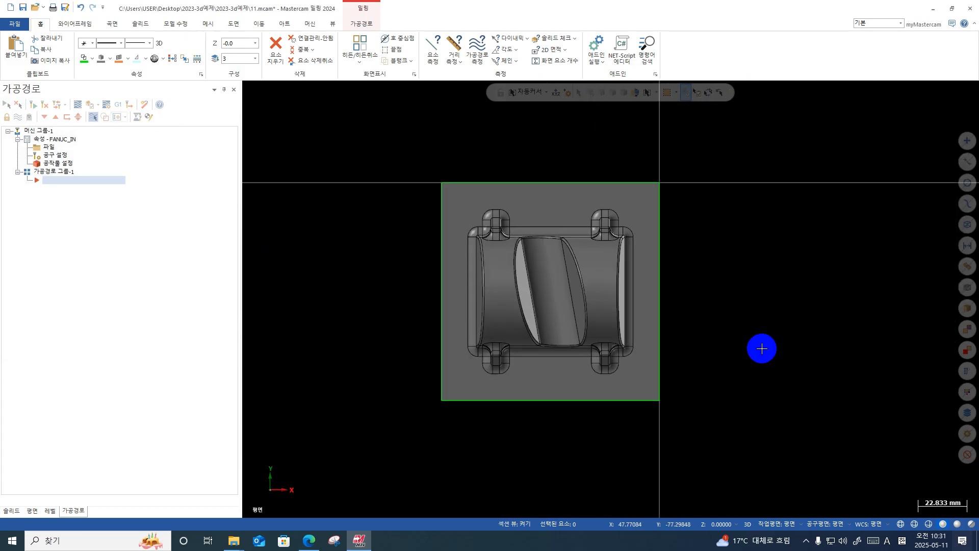
middle_drag(660, 356, 658, 276)
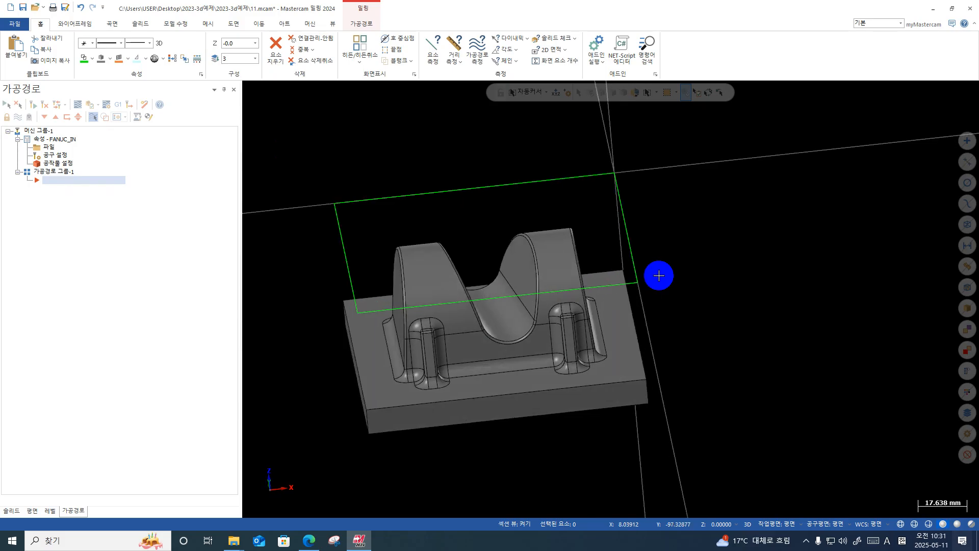
click(314, 25)
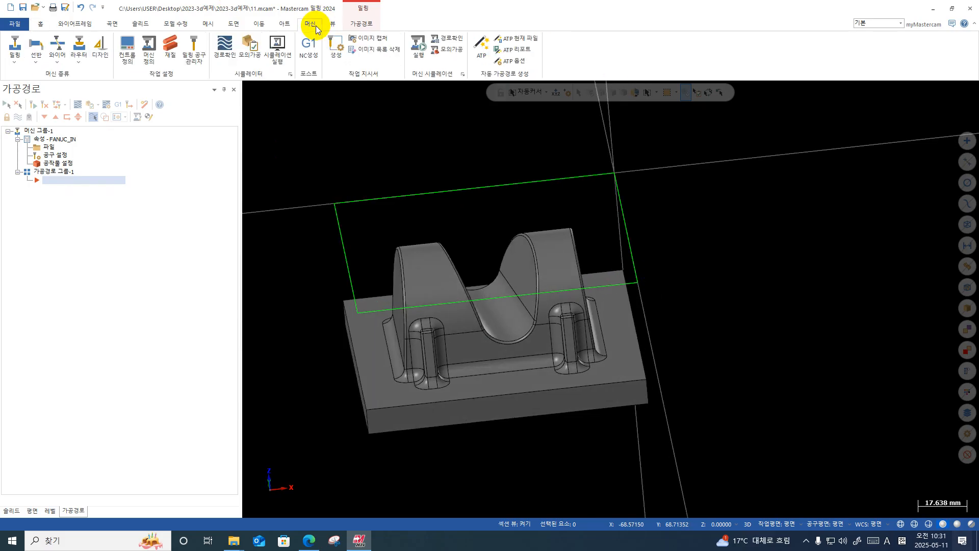
click(14, 62)
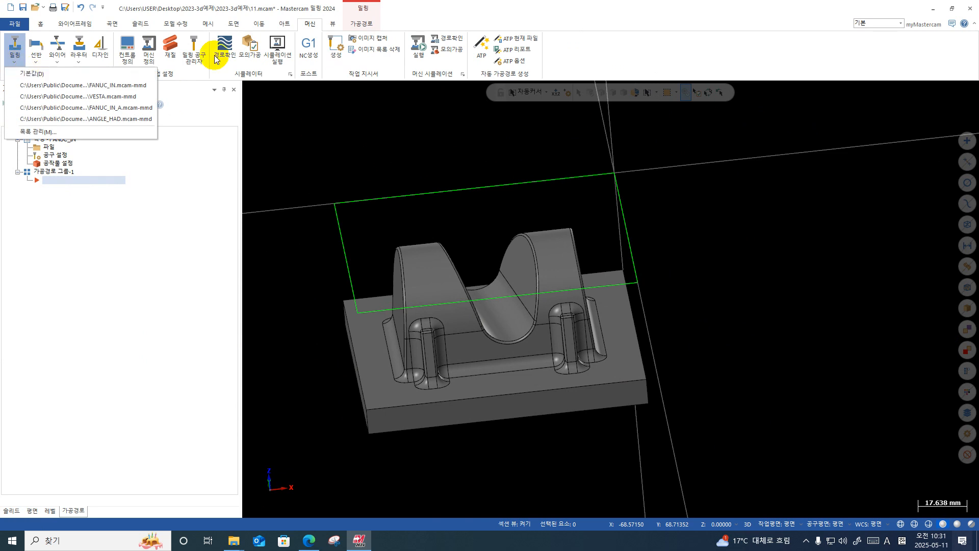
click(186, 194)
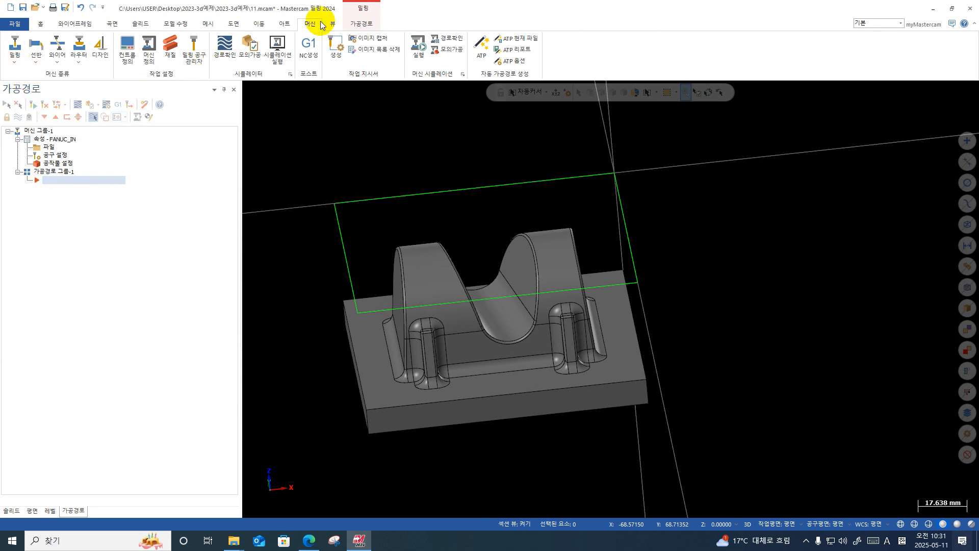
Start a 3D surface rough Pocket toolpath and select the whole part with a window as the drive surfaces.
click(363, 24)
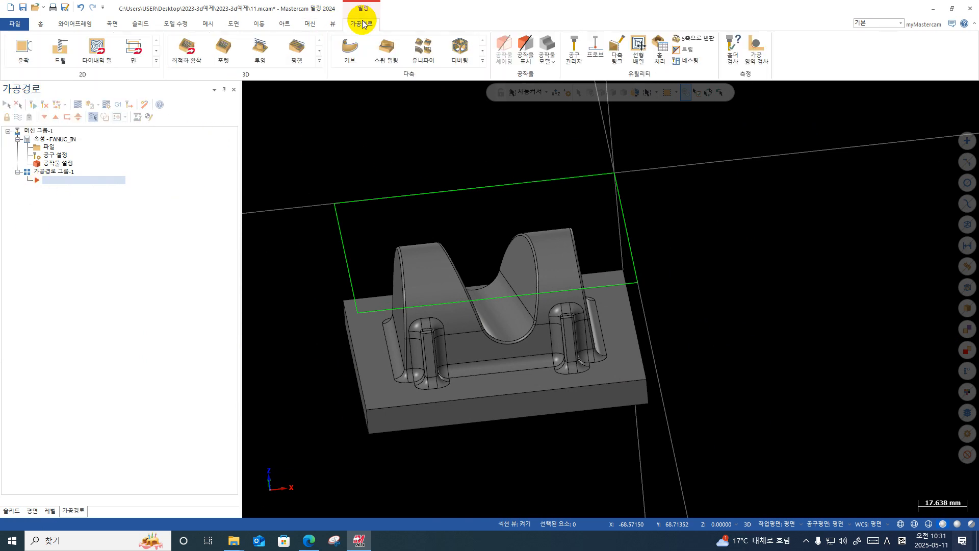
click(222, 57)
scroll(398, 321, down, 2)
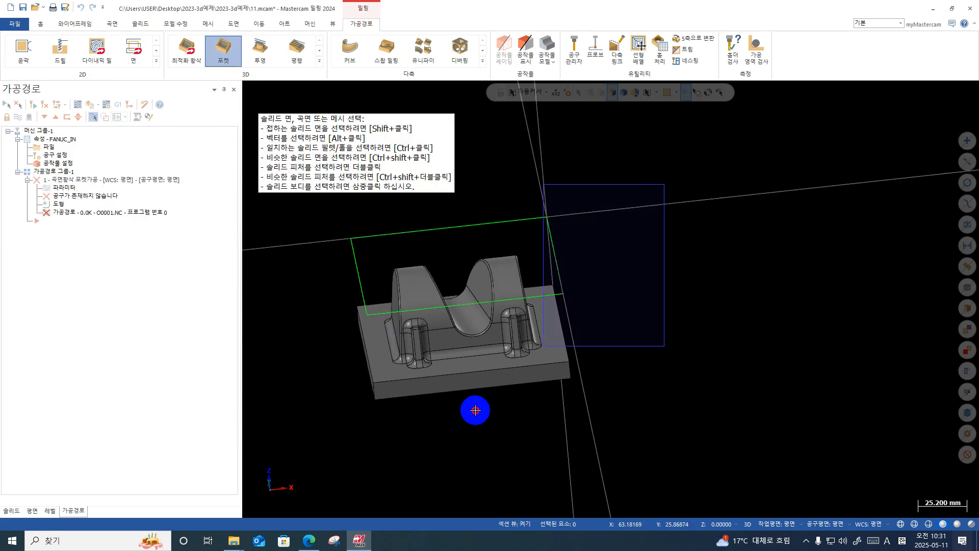
drag(475, 410, 300, 469)
key(Return)
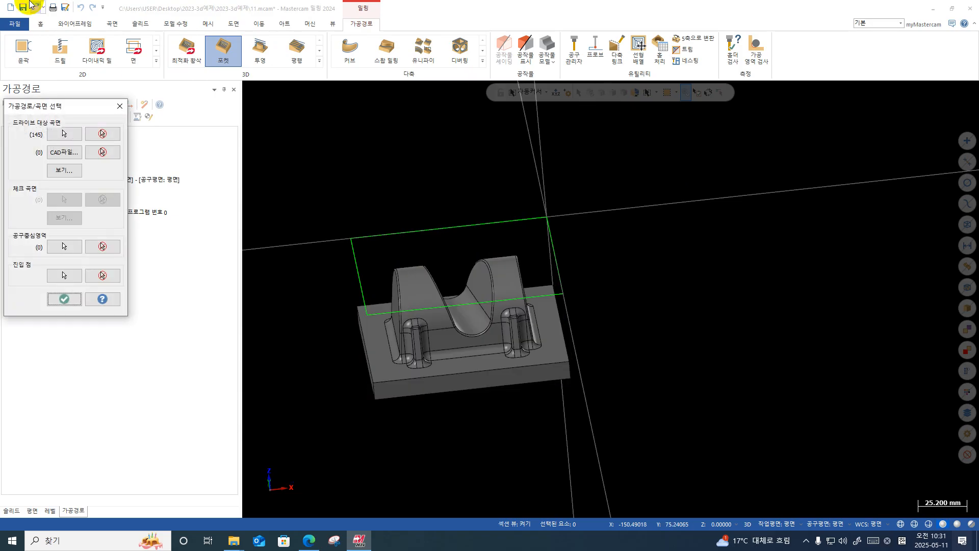
Measure the distance from the body's base fillet edge and from its side to the outer edge of the base plate.
click(41, 24)
click(453, 50)
scroll(412, 327, up, 2)
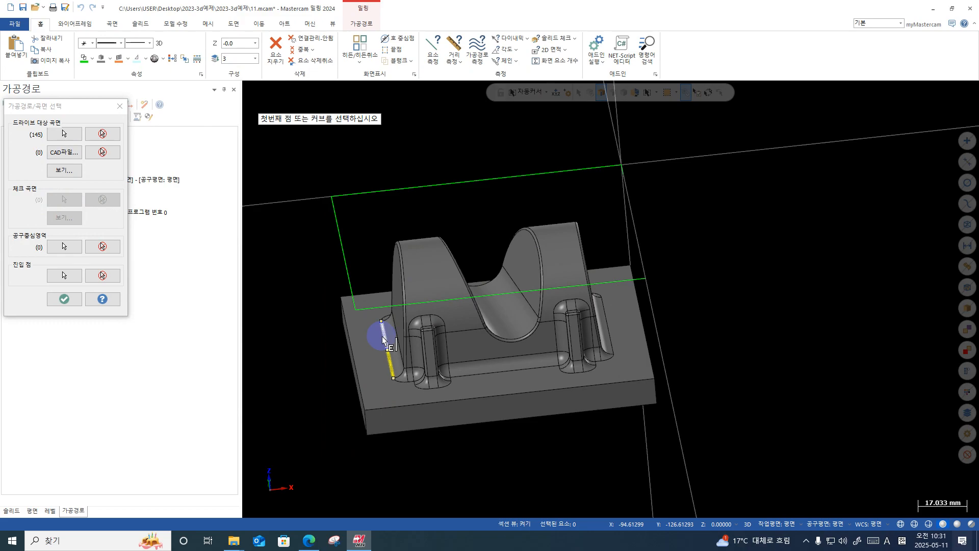
click(387, 350)
click(351, 353)
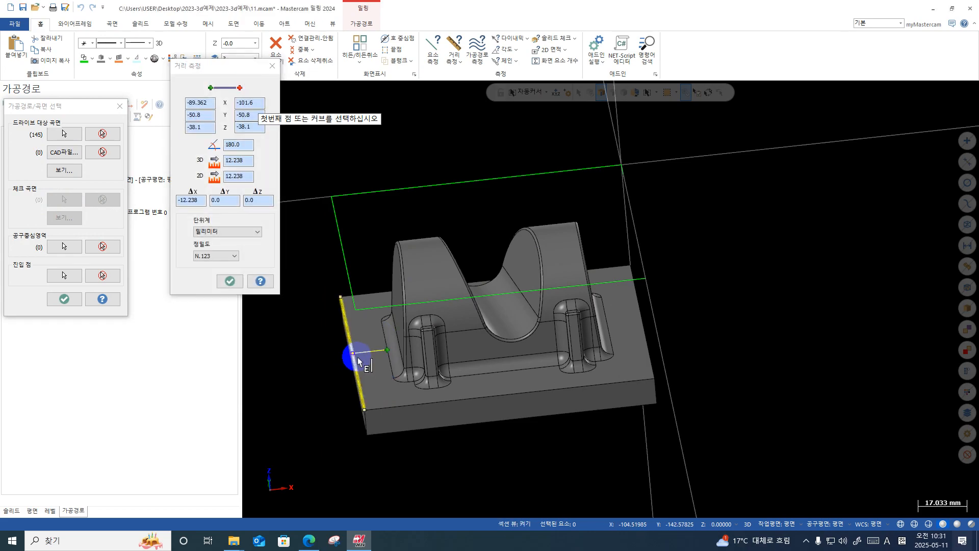
click(397, 338)
click(352, 347)
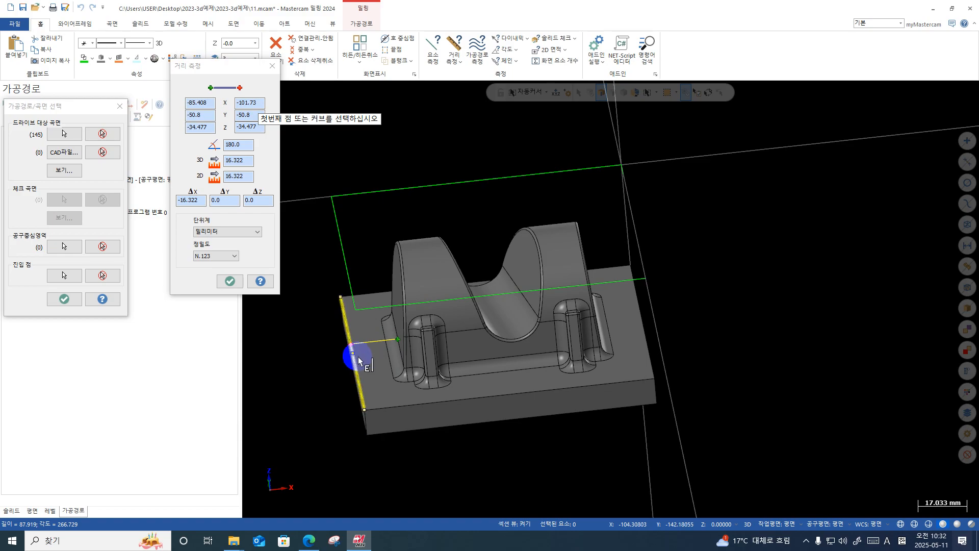
click(276, 68)
scroll(426, 227, down, 2)
middle_drag(587, 225, 581, 229)
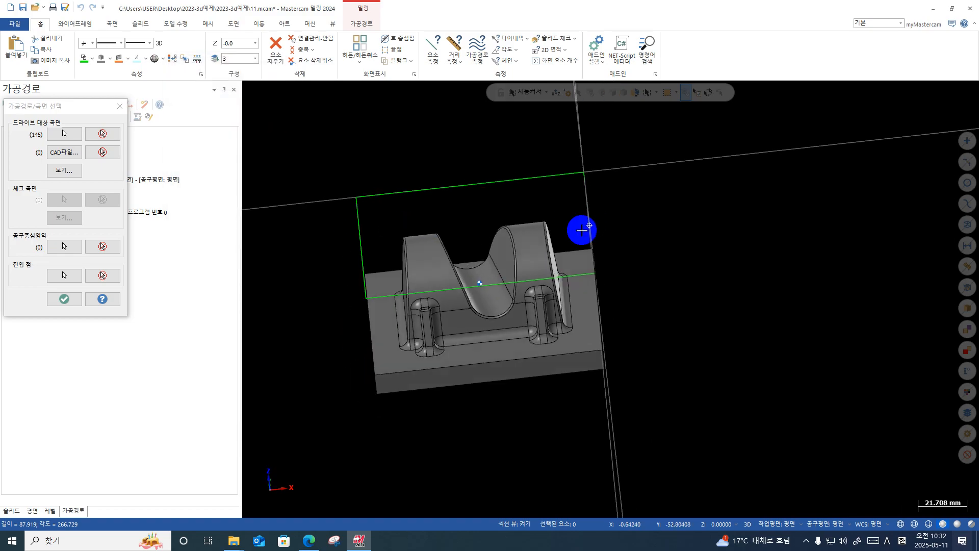
Chain the green rectangle above the part as the tool containment area, using wireframe 3D chaining.
drag(44, 104, 89, 91)
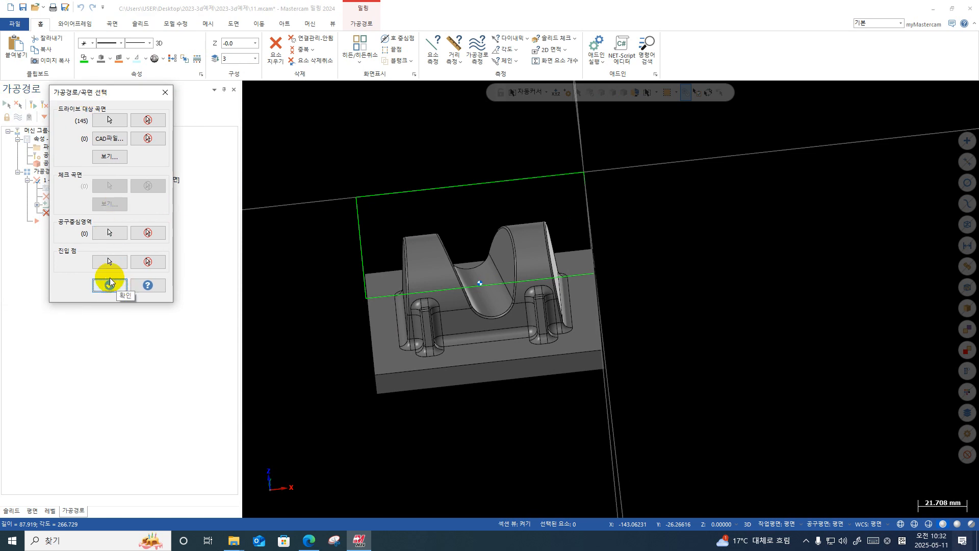
click(109, 234)
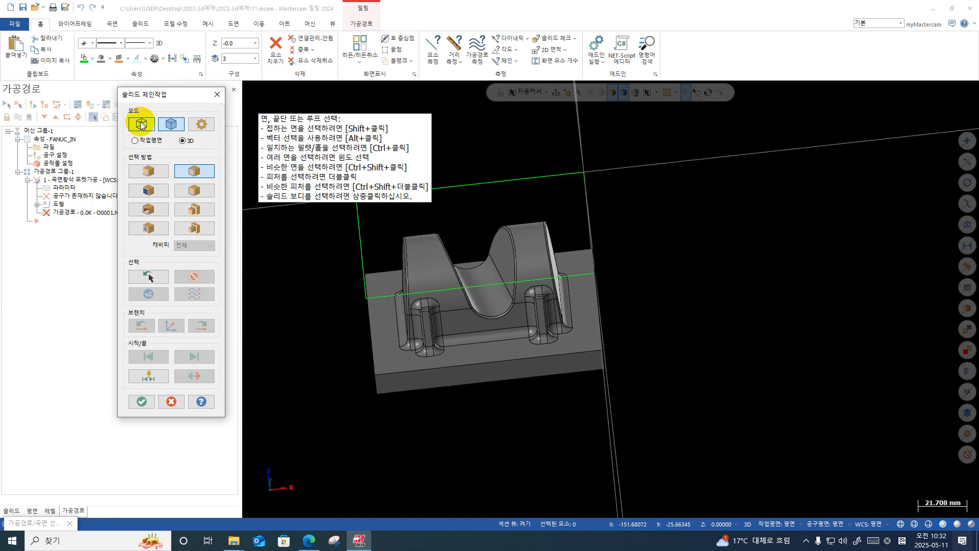
click(141, 125)
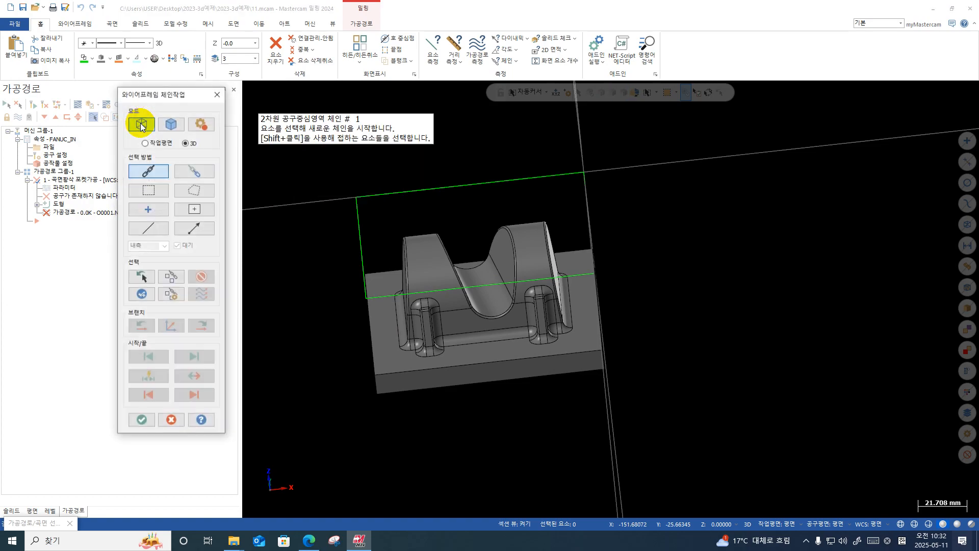
click(380, 195)
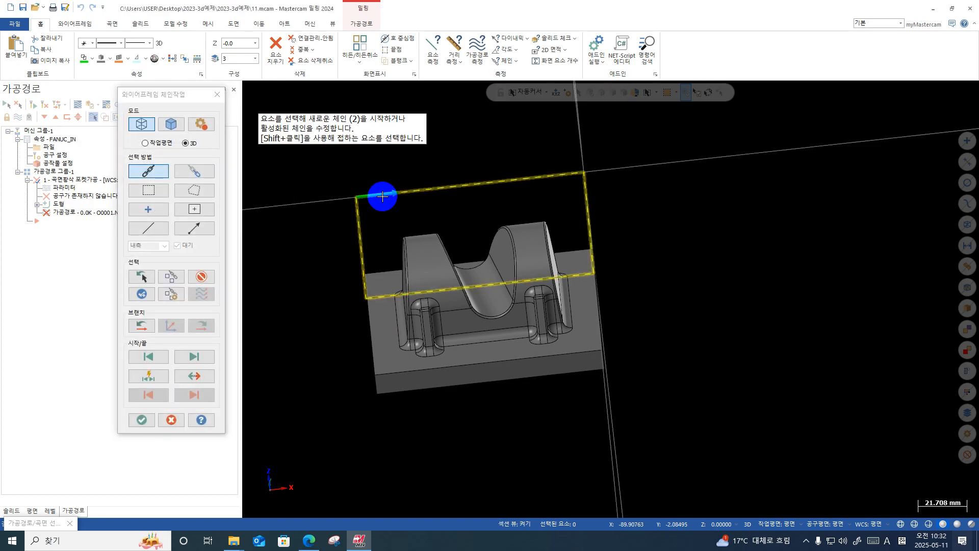
key(Return)
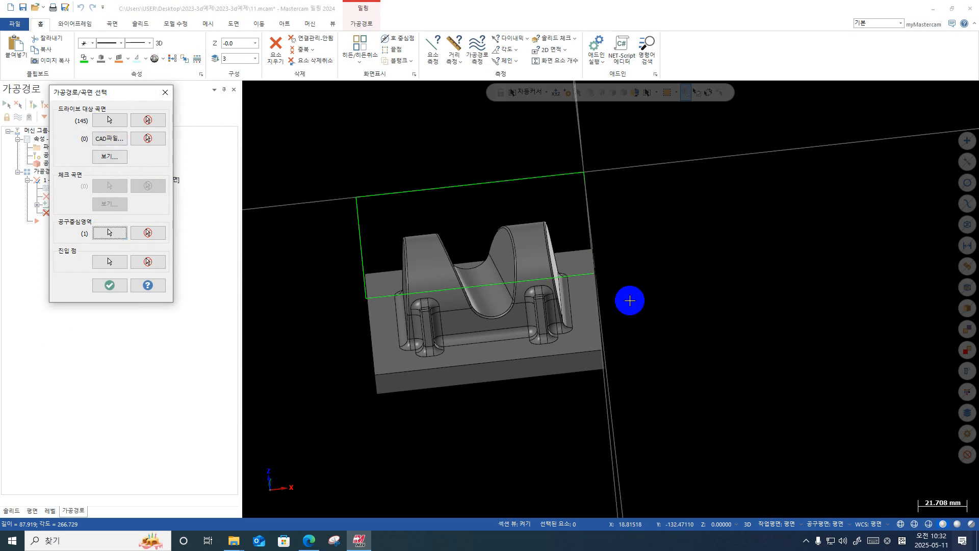
Clear the drive surface and tool containment selections, and reselect the entire part as the drive surfaces.
click(148, 120)
click(148, 233)
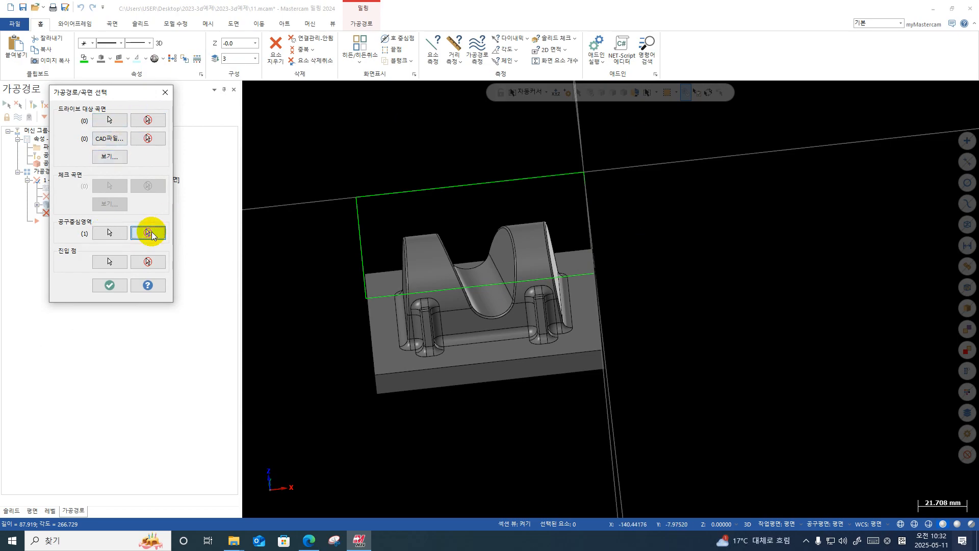
click(109, 120)
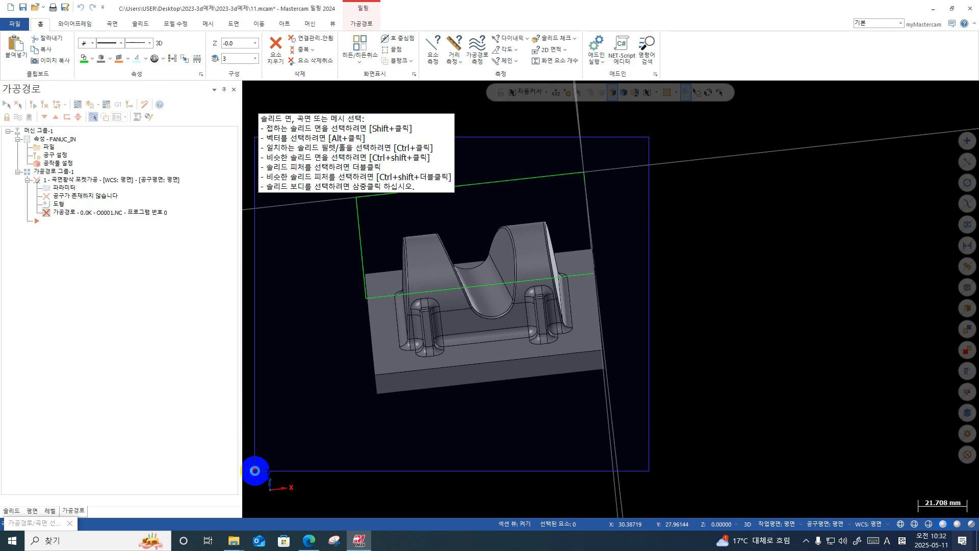
key(ctrl+a)
key(Return)
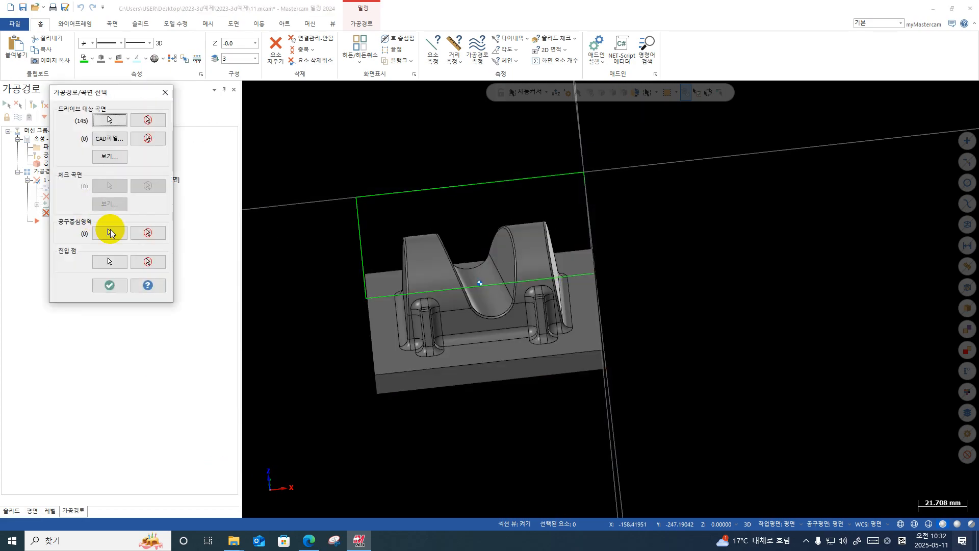
Assign the green wireframe rectangle as the tool containment area again and accept the toolpath surface selection.
click(105, 232)
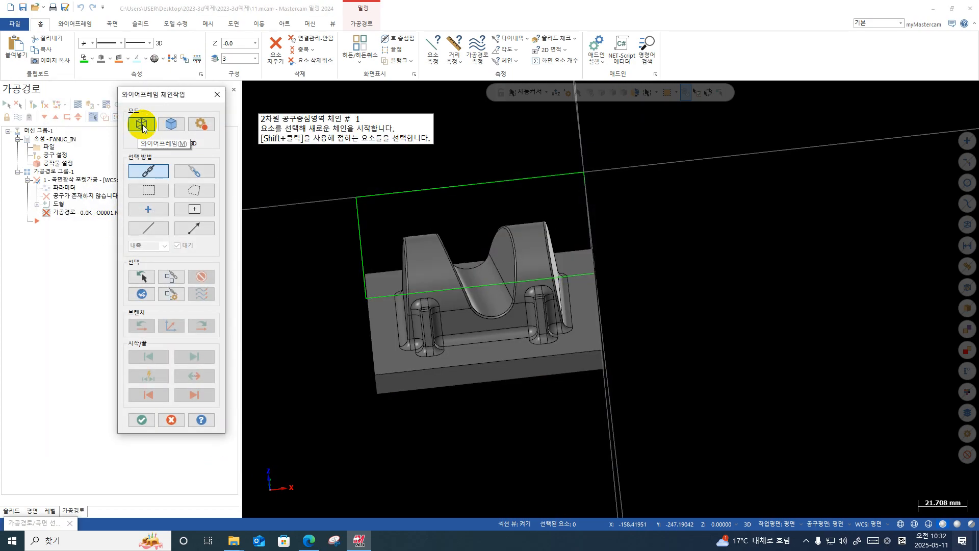
click(381, 196)
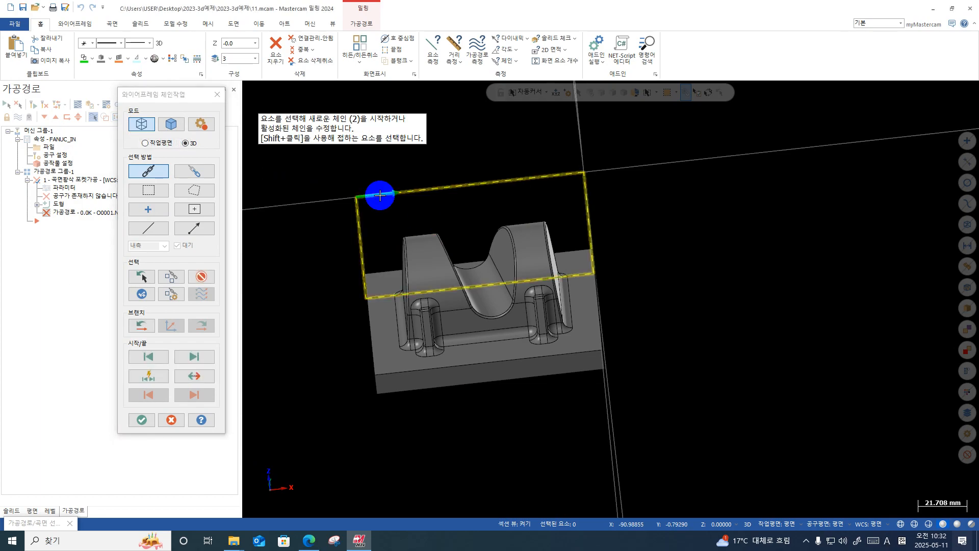
key(Return)
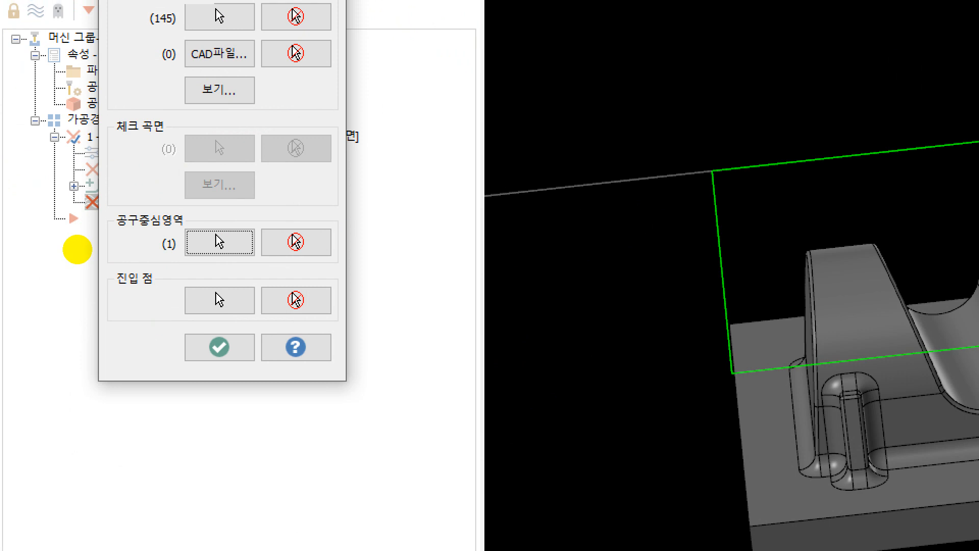
click(77, 250)
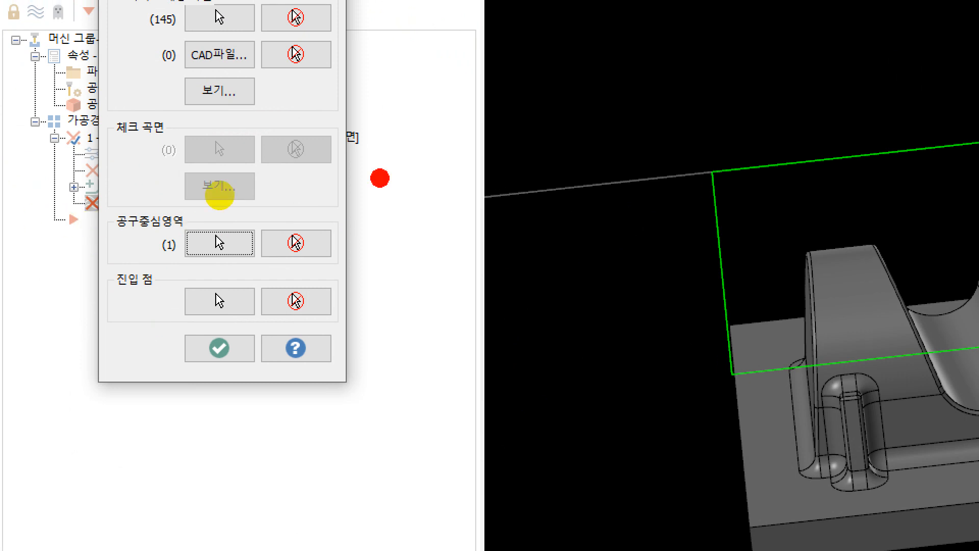
mouse_move(697, 173)
mouse_down()
mouse_move(977, 111)
mouse_move(796, 398)
mouse_move(728, 152)
mouse_up()
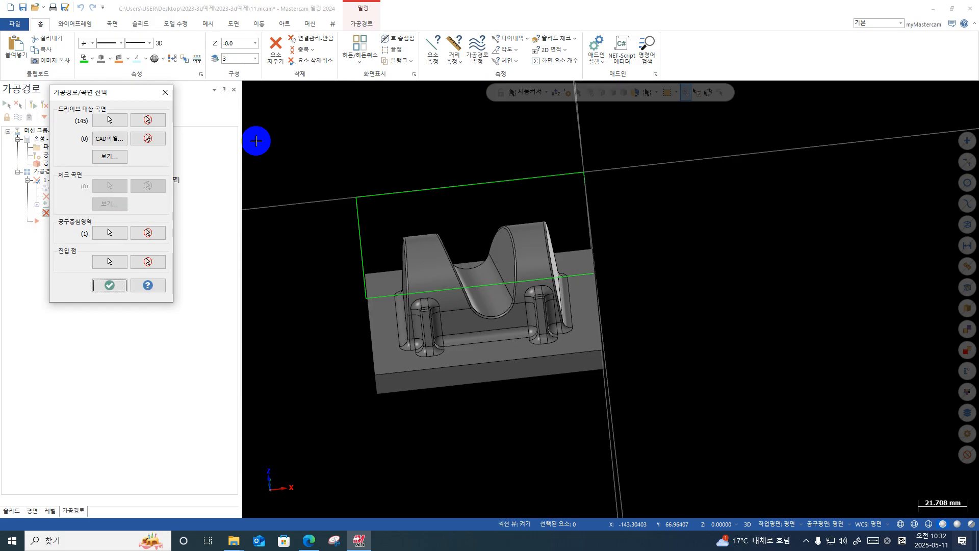
click(101, 293)
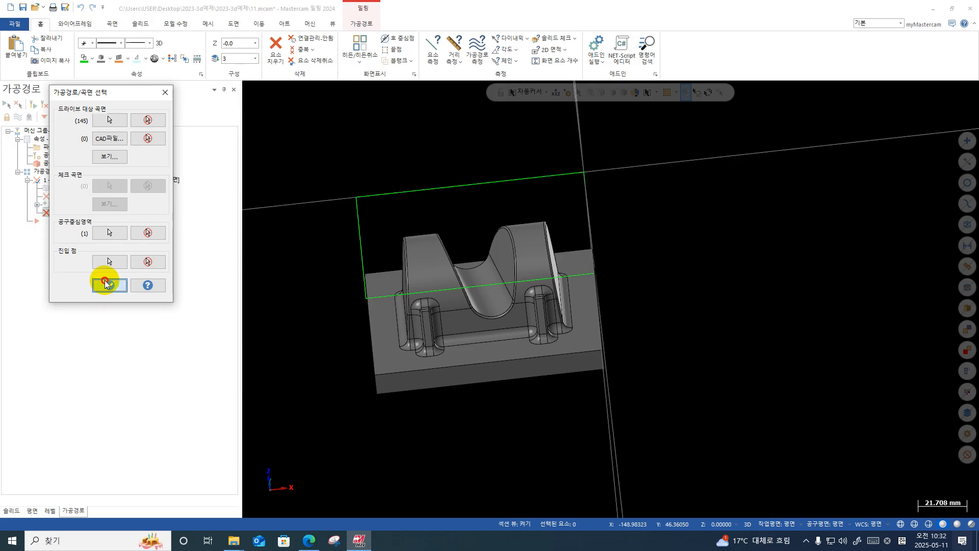
click(105, 280)
Create a new bull-nosed end mill for the pocket toolpath with a cutting diameter of 21 and a corner radius of 0.4.
right_click(509, 177)
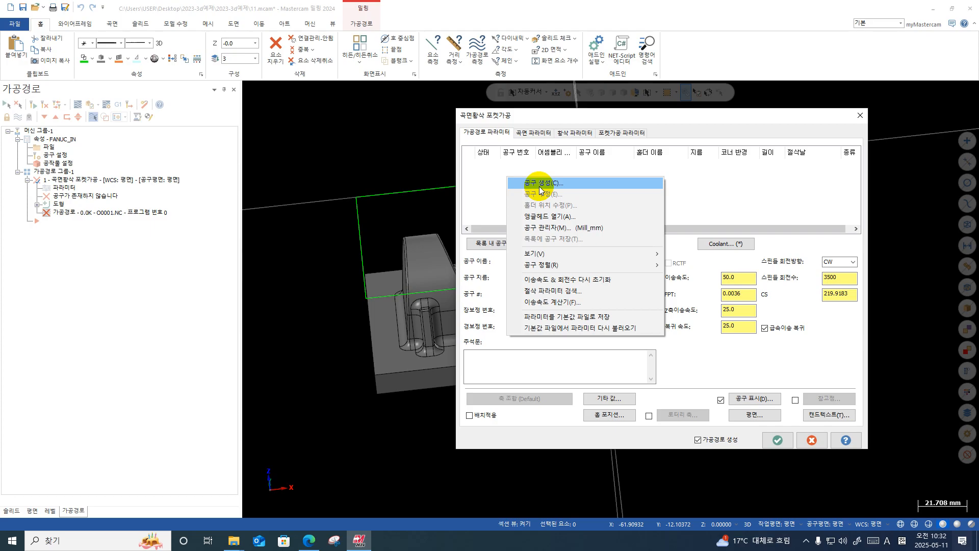
click(539, 185)
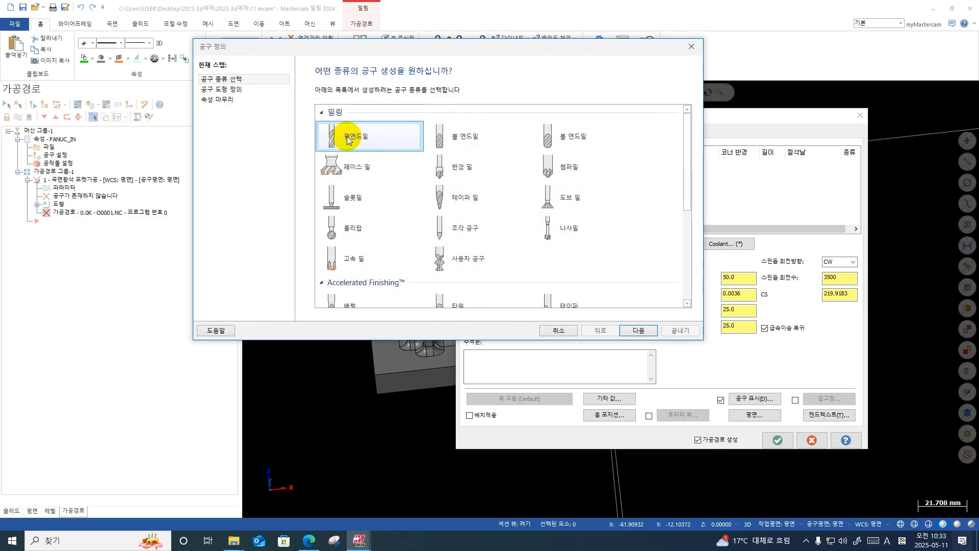
click(451, 138)
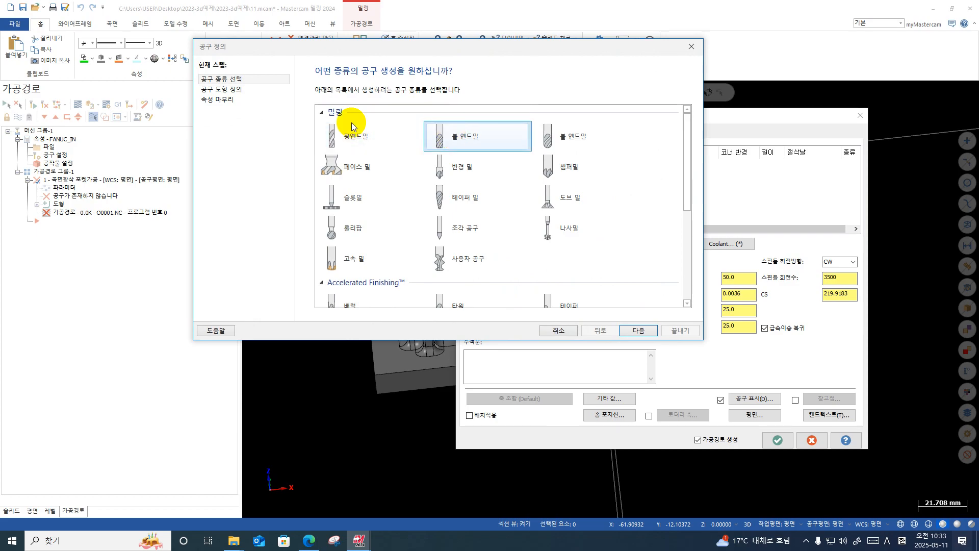
click(215, 90)
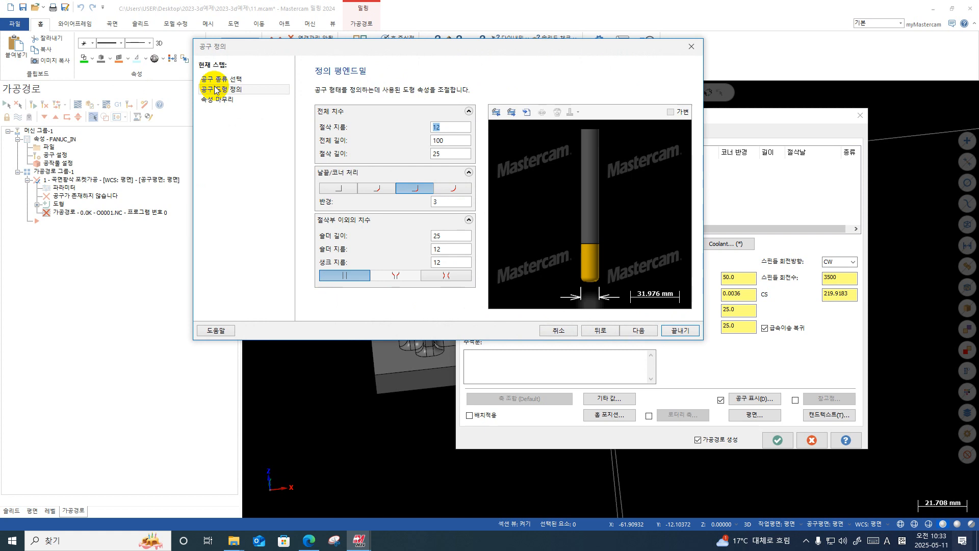
text(21)
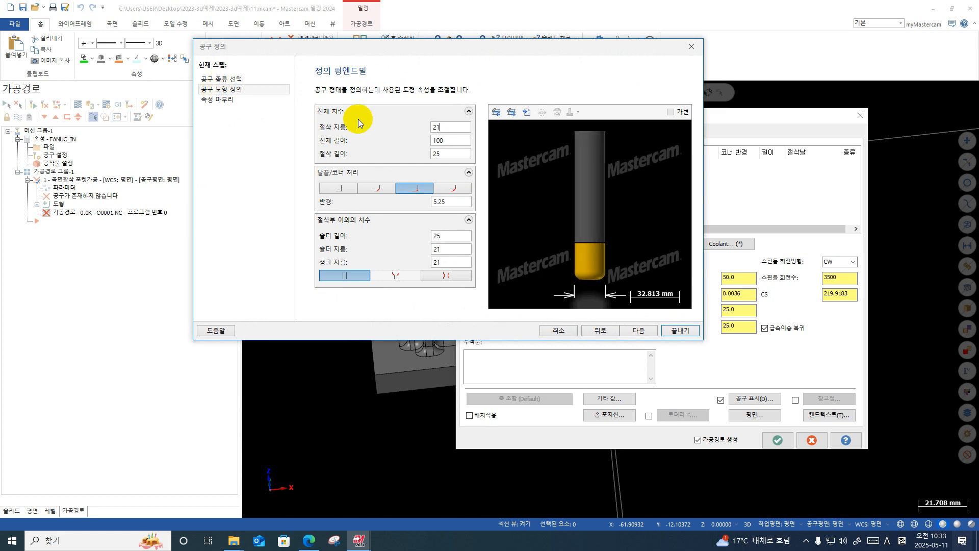
click(443, 201)
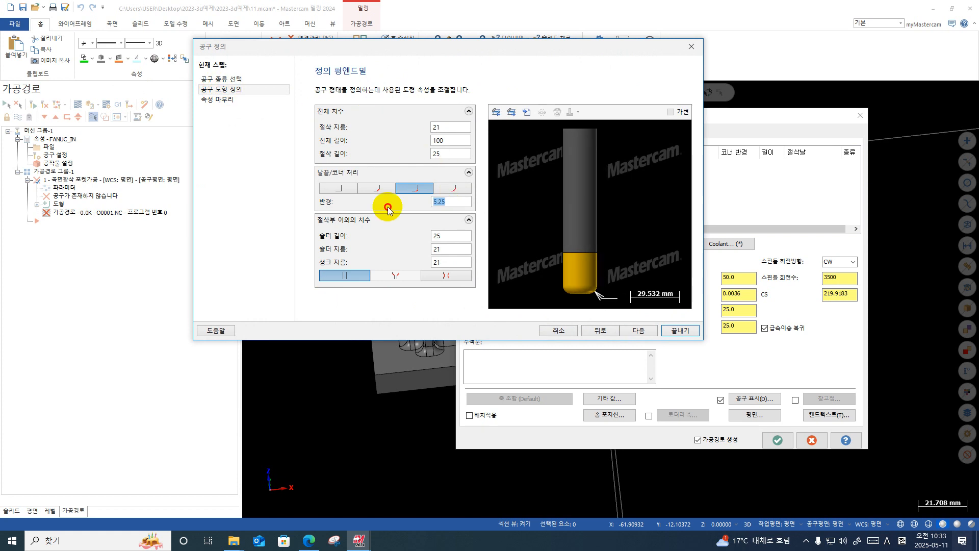
text(0.4)
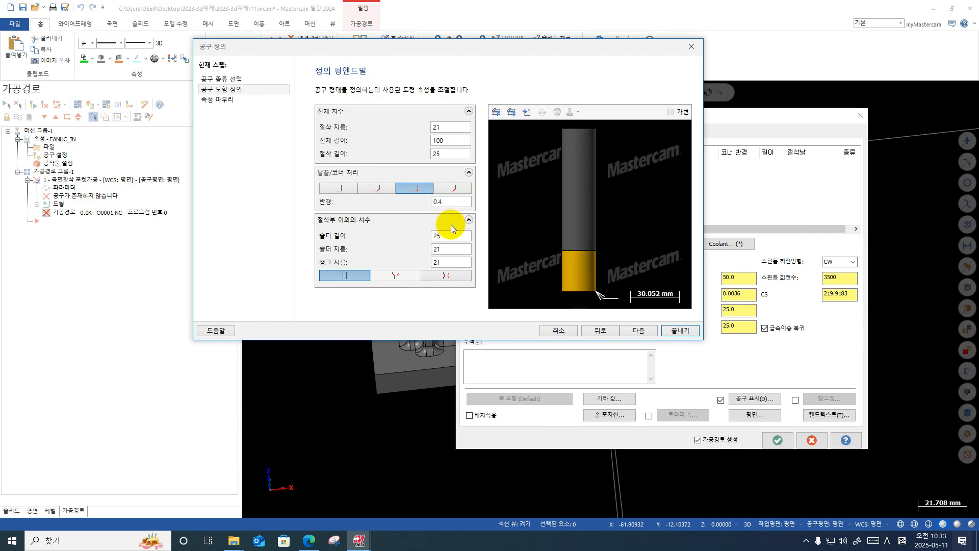
Set the new tool's feed rate to 5000, plunge rate to 2000 and spindle speed to 5000, and finish the tool definition.
click(240, 99)
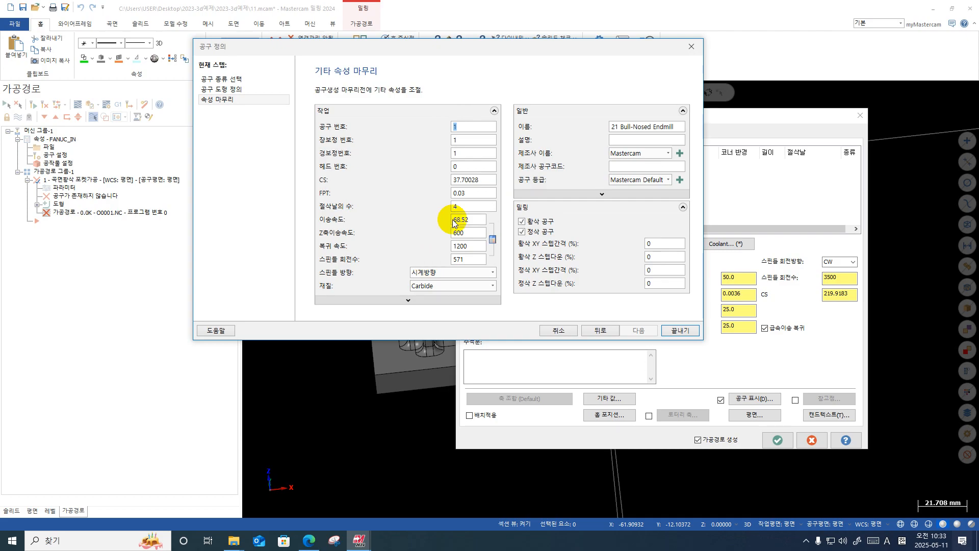
double_click(468, 222)
text(7000)
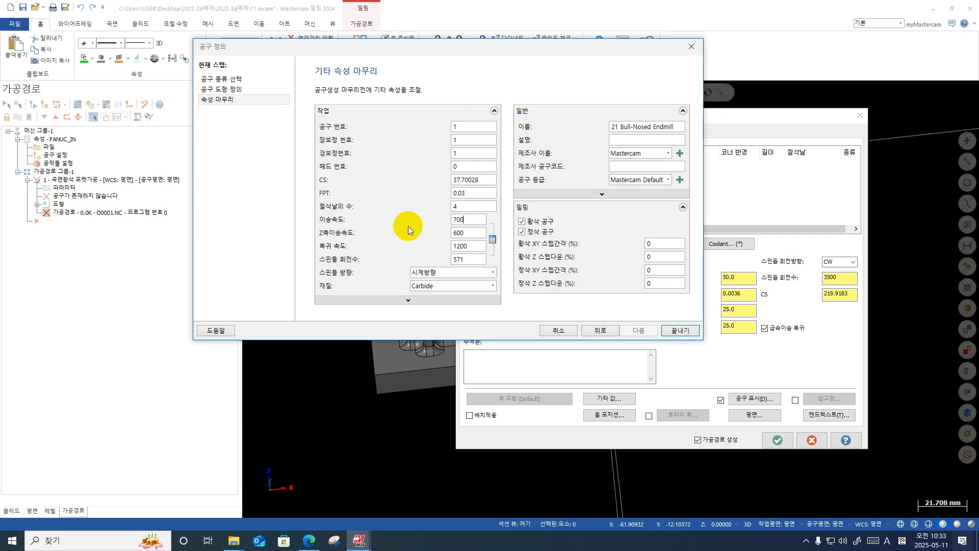
key(BackSpace)
key(BackSpace)
key(BackSpace)
key(BackSpace)
text(5000)
double_click(479, 232)
text(2000)
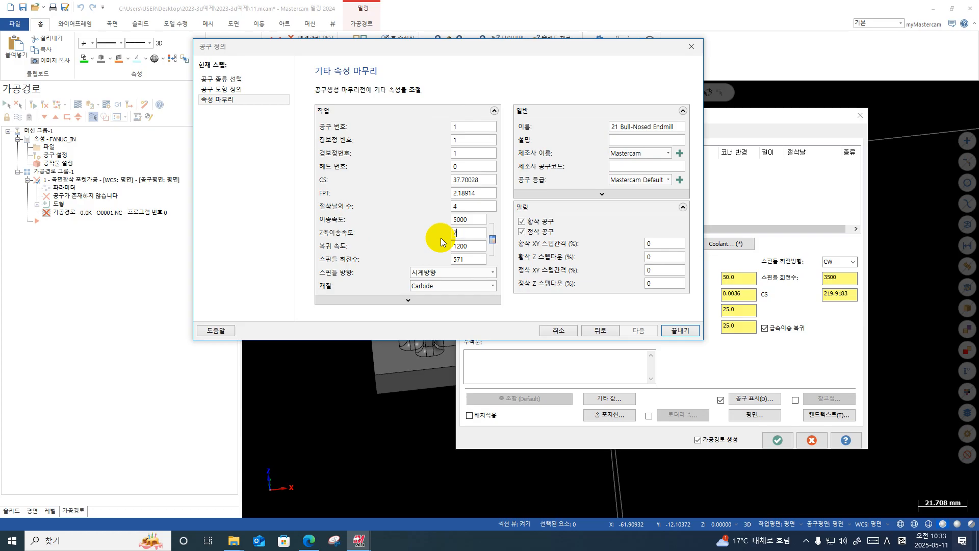
key(Tab)
key(Tab)
text(5000)
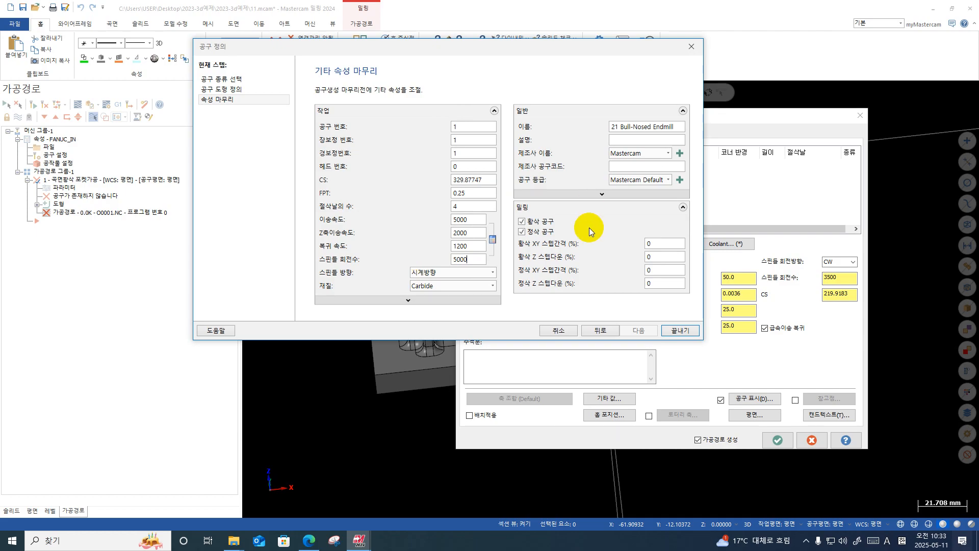
click(686, 332)
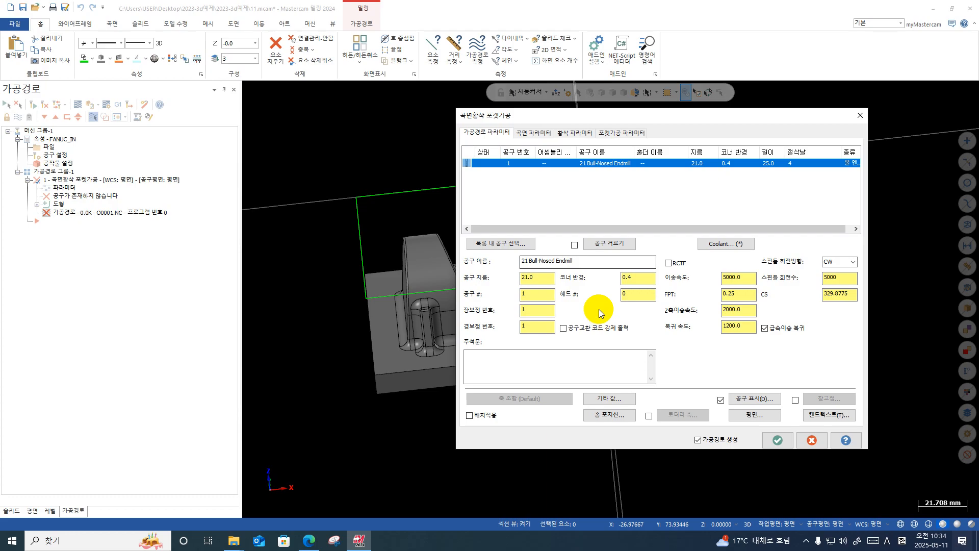
Set the maximum Z stepdown of the rough parameters to 1.0.
click(530, 133)
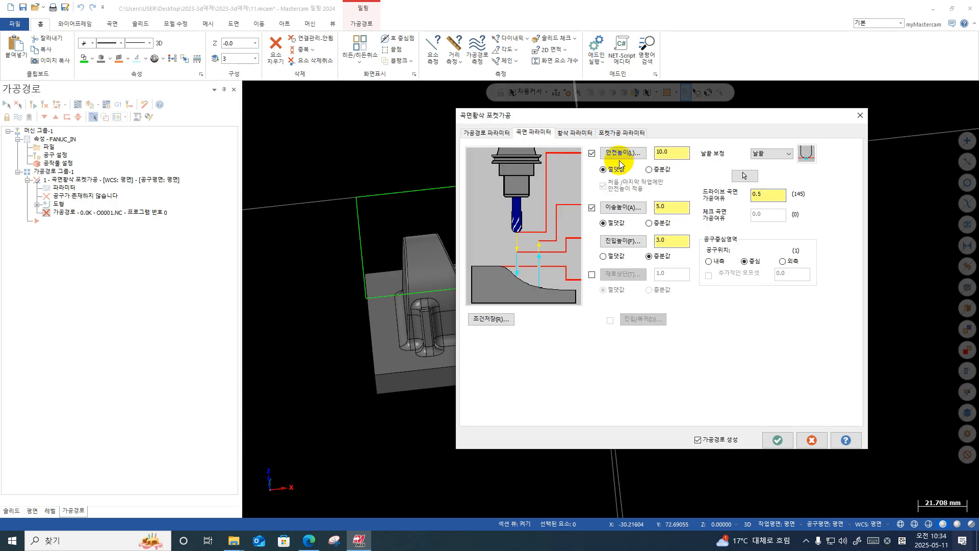
click(578, 133)
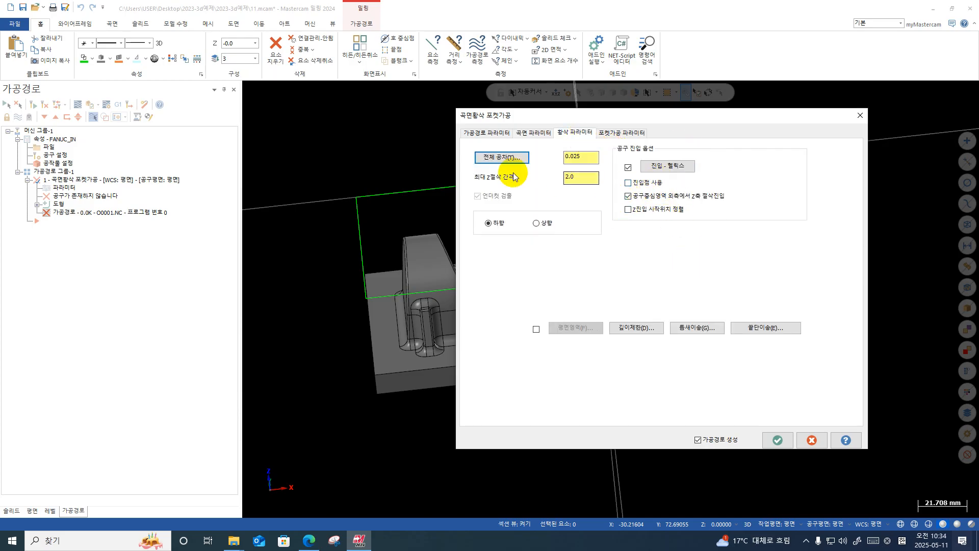
double_click(581, 177)
text(1.0)
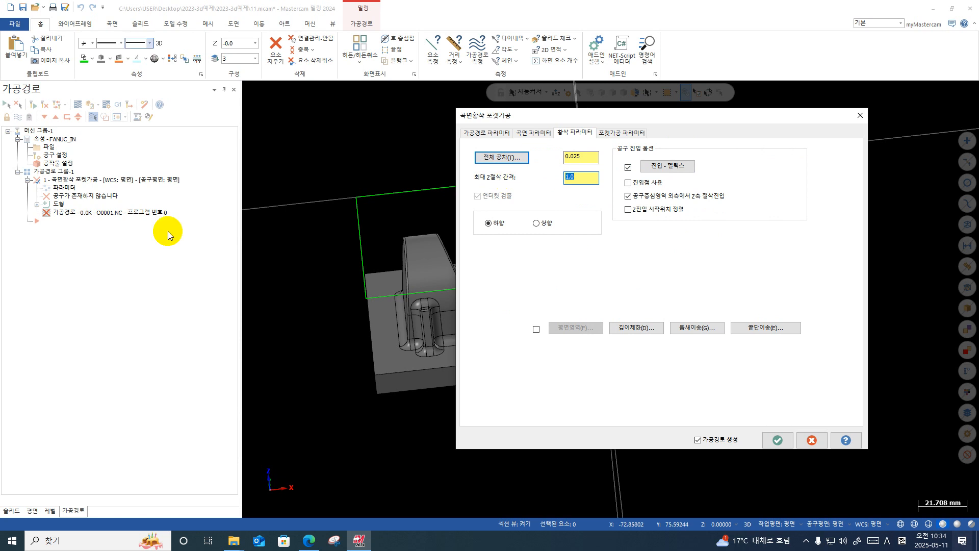
Set the absolute maximum cut depth limit to -38.1 by picking the Z coordinate of the base plate's upper front corner.
drag(543, 113, 699, 114)
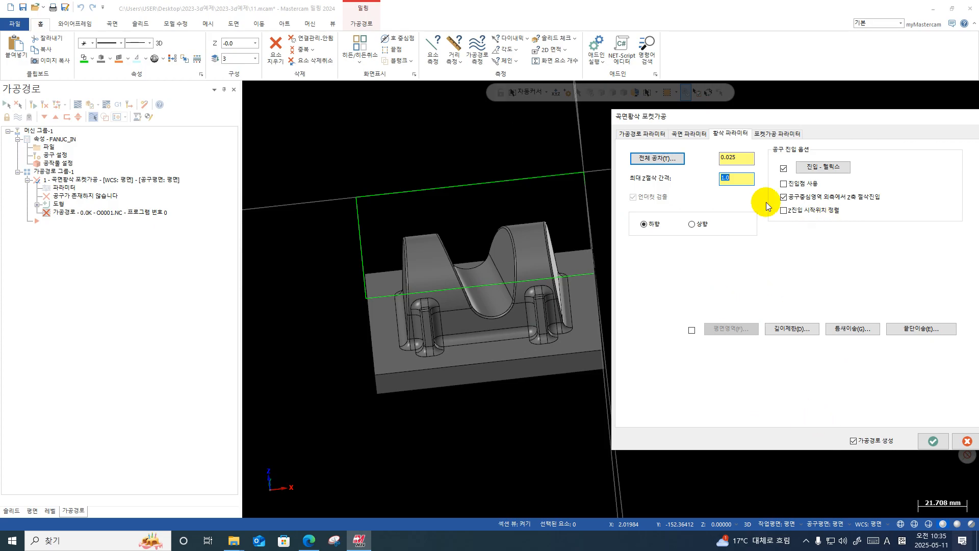
click(791, 330)
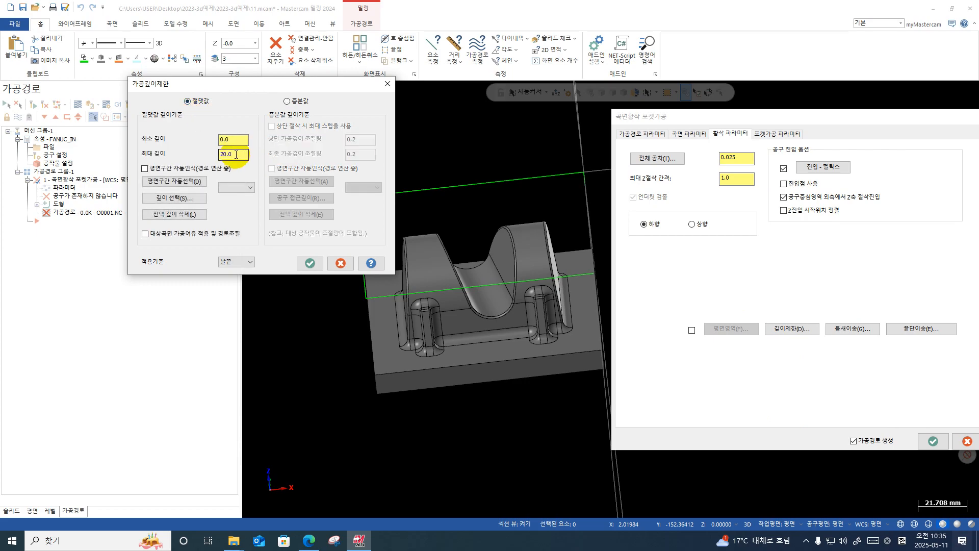
right_click(234, 154)
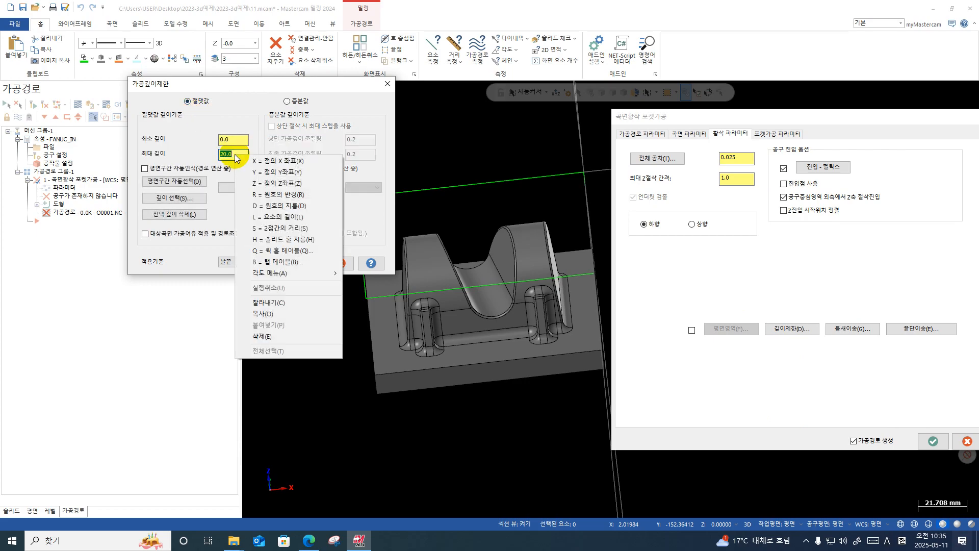
click(278, 183)
click(372, 373)
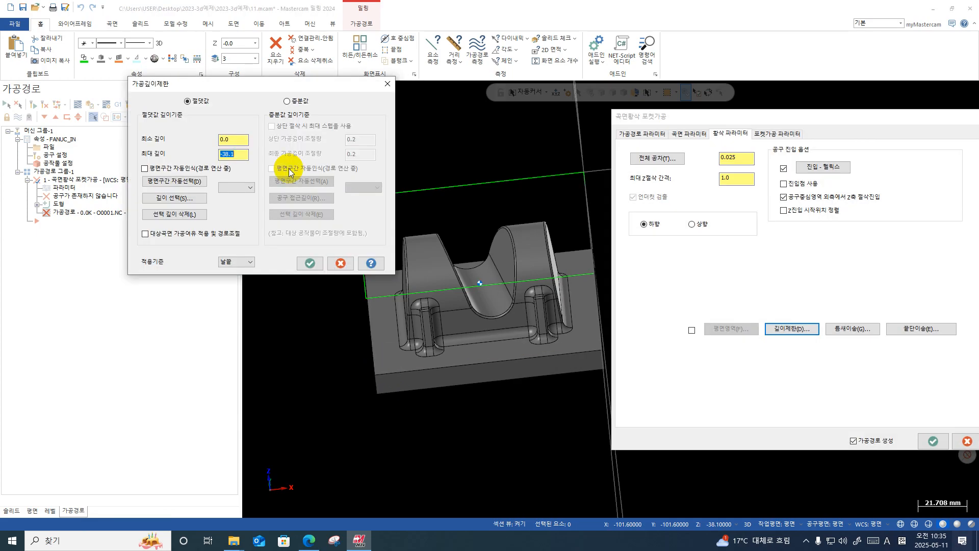
right_click(235, 139)
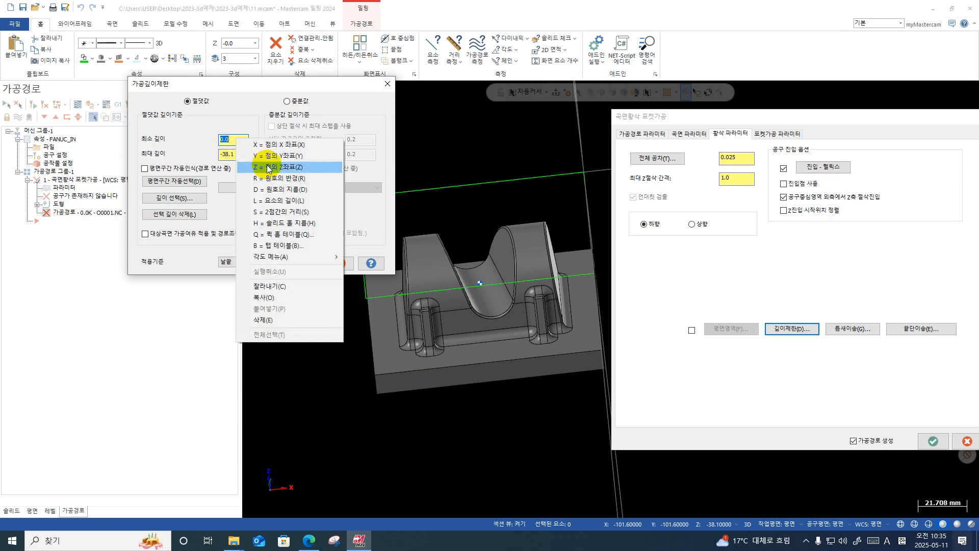
key(Escape)
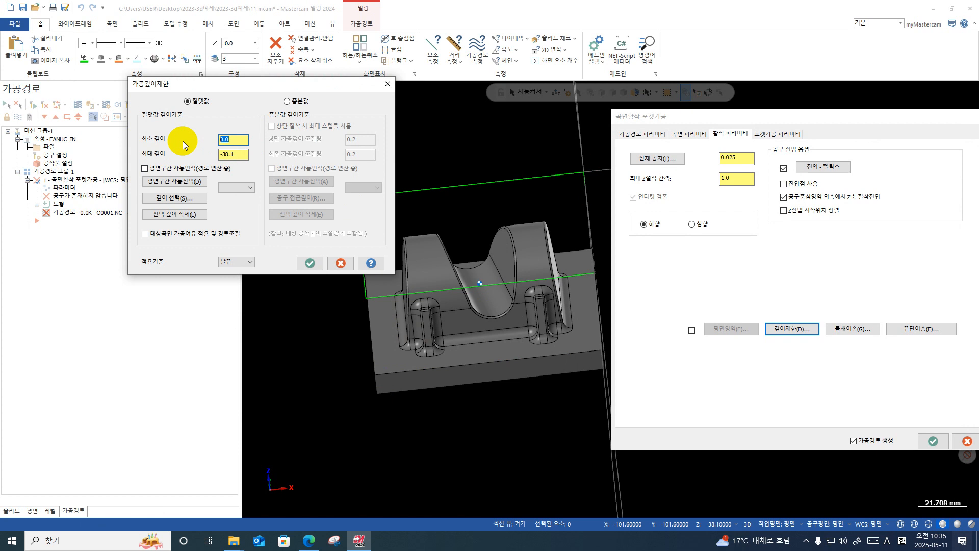
click(310, 264)
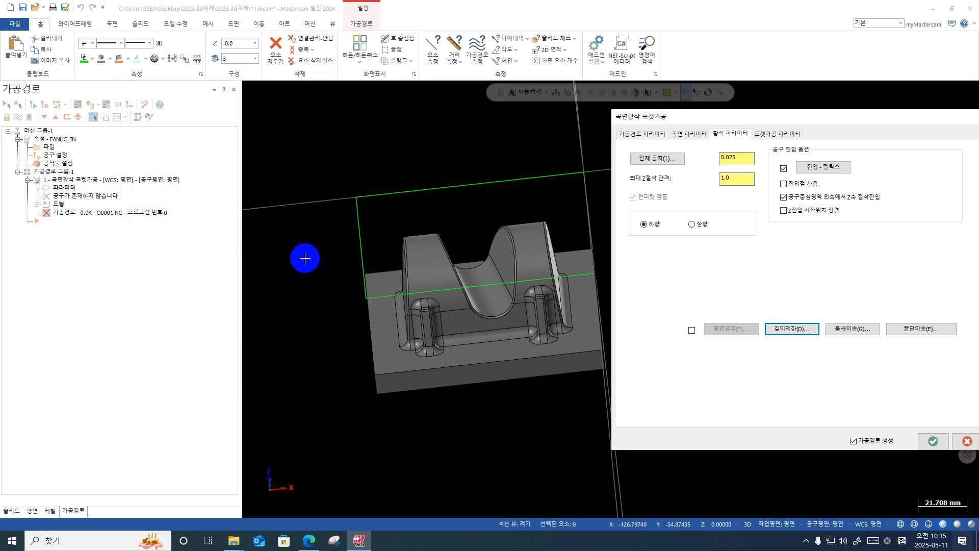
Turn off the finish passes in the pocket parameters and open the settings of the high speed cutting method.
click(783, 135)
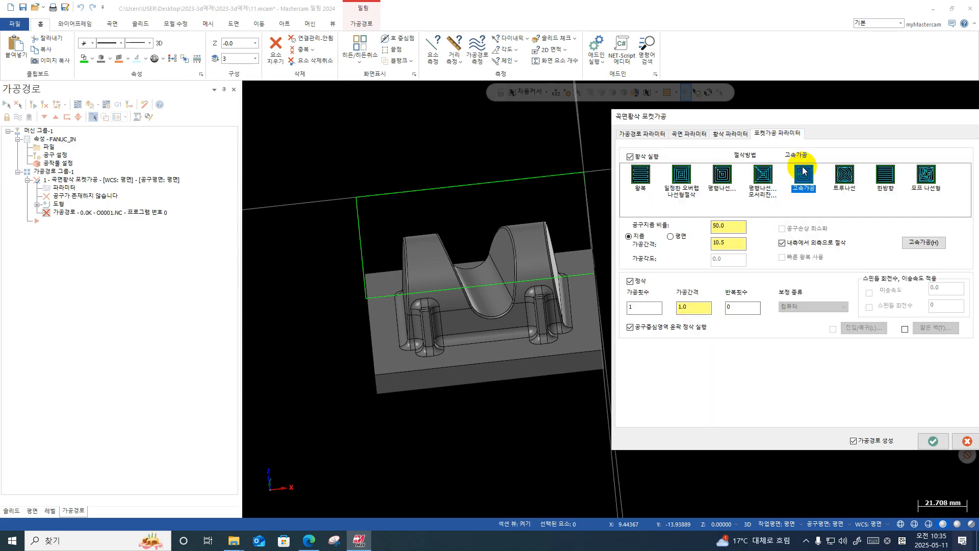
click(631, 281)
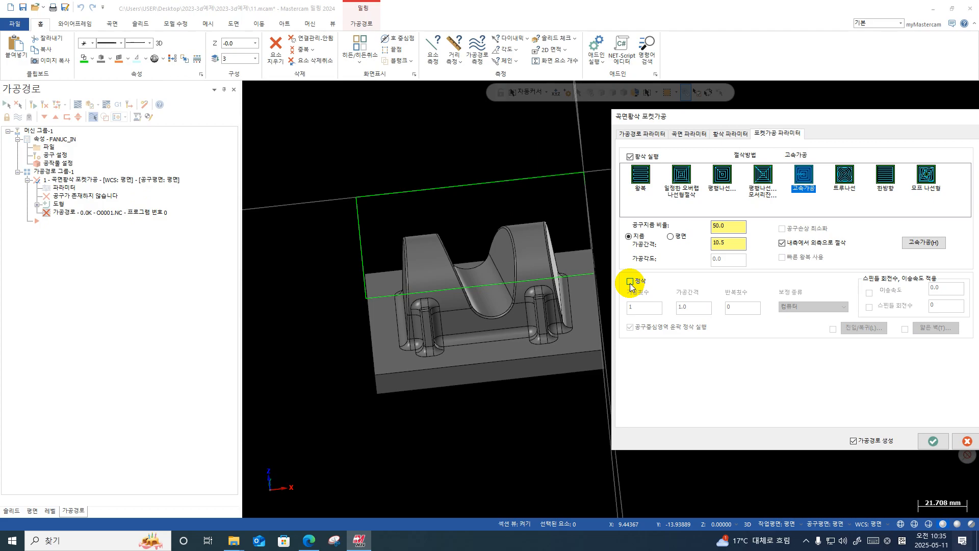
drag(734, 116, 497, 120)
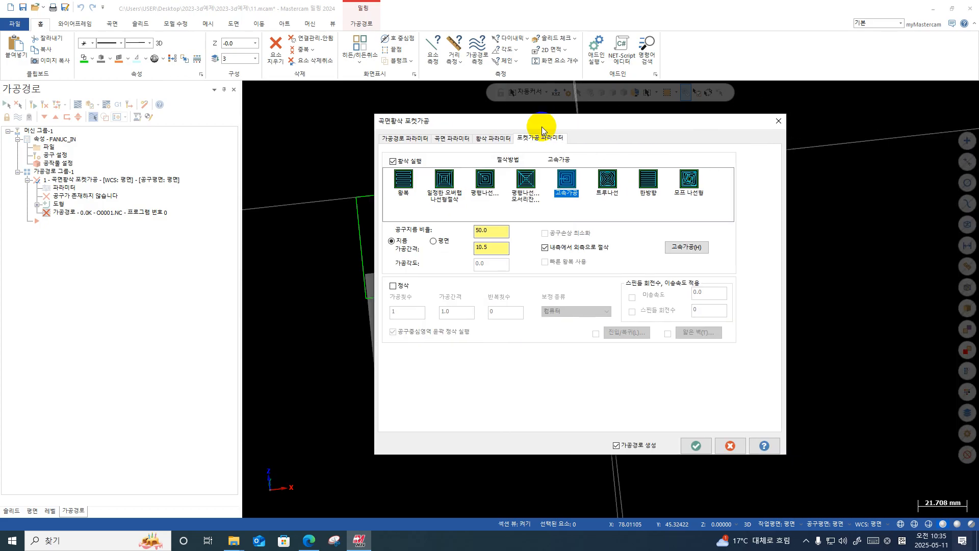
click(695, 250)
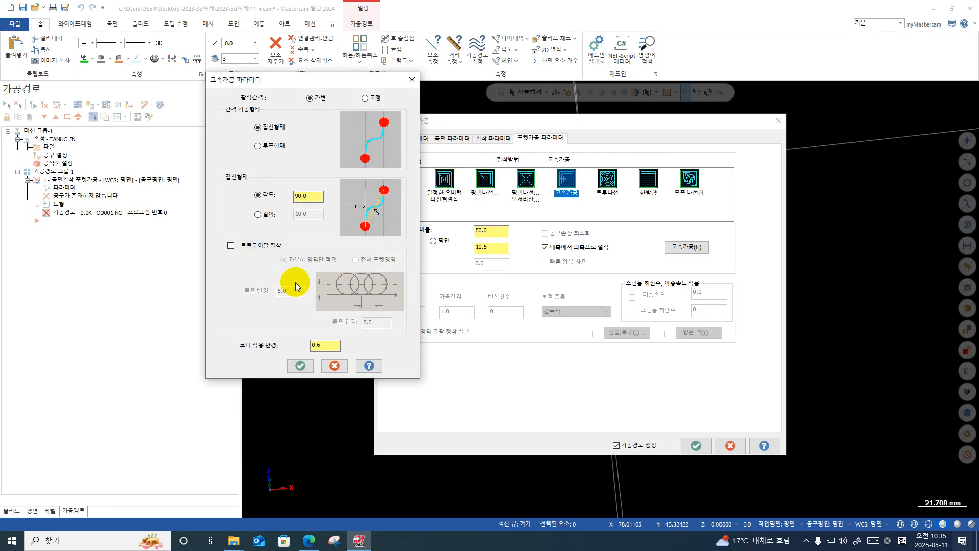
click(230, 245)
double_click(289, 295)
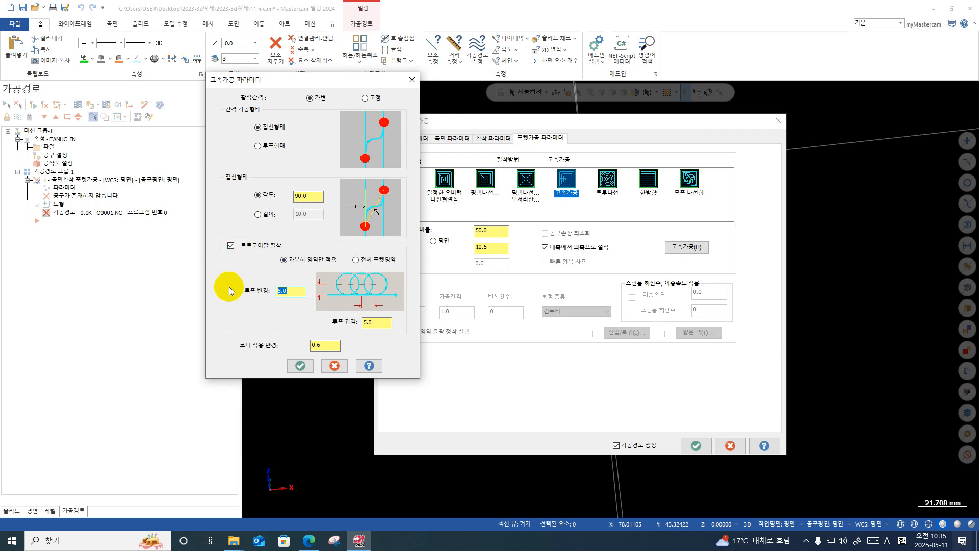
text(21*0.05)
key(Tab)
click(231, 246)
Set the corner smoothing radius of the high speed cutting parameters to 21*0.05 and accept them.
drag(325, 344, 250, 348)
text(21*0.05)
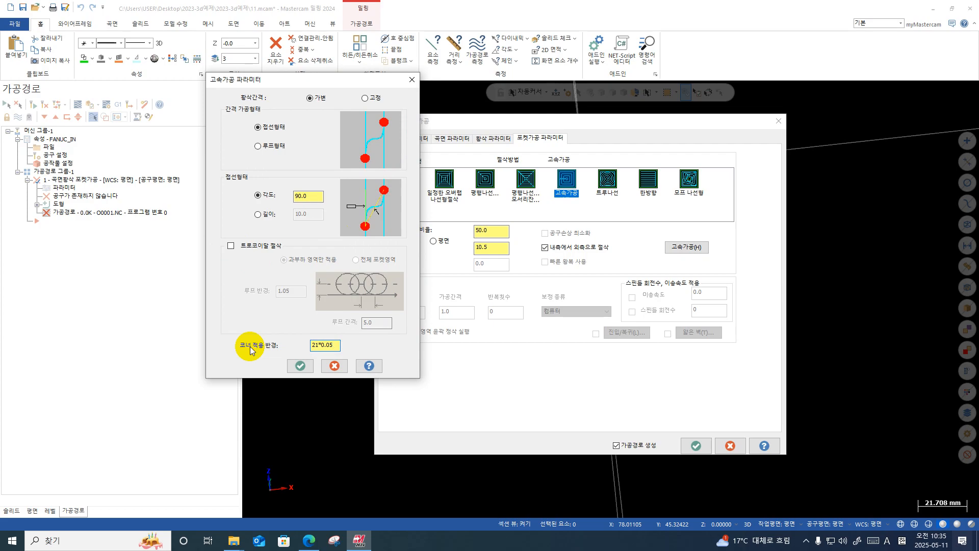
key(Tab)
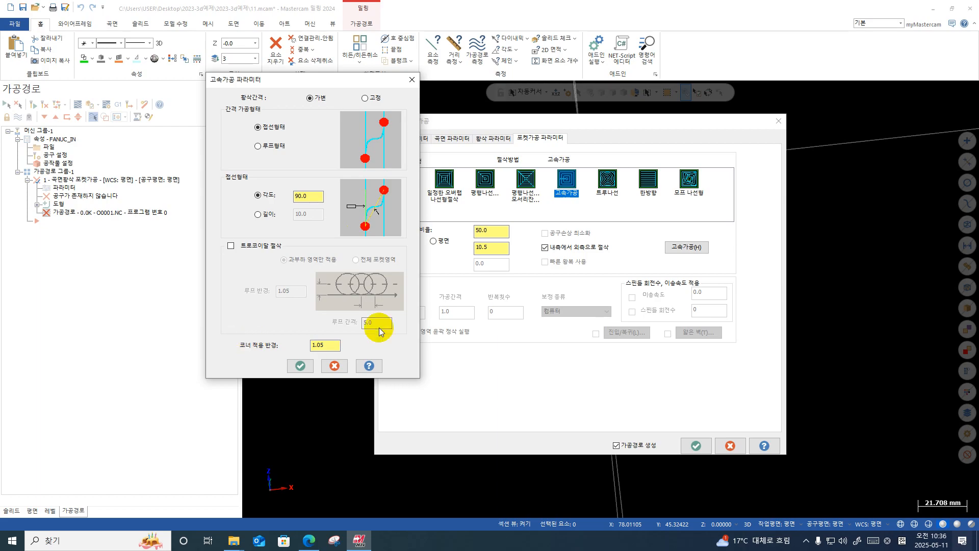
click(292, 365)
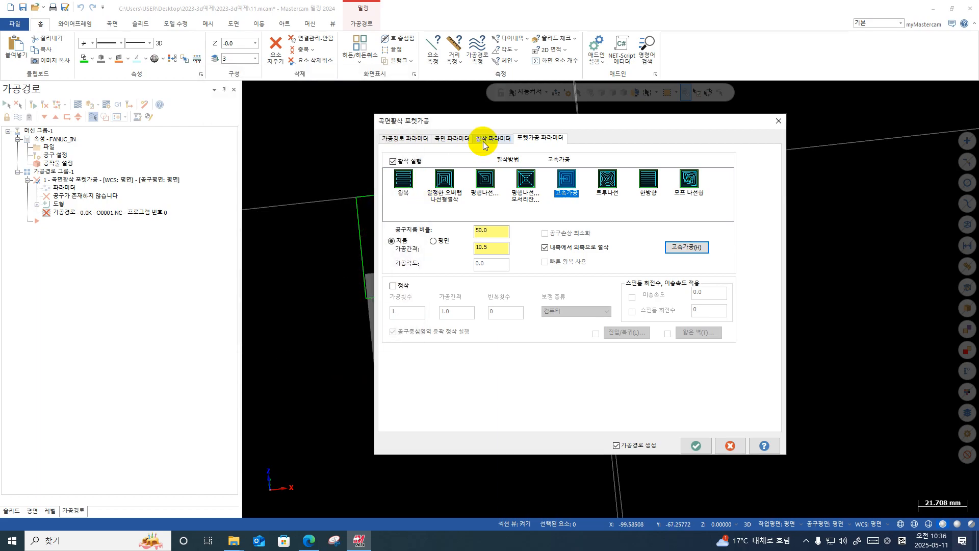
Review the surface and tool parameters, accept the surface rough pocket settings and generate the toolpath despite the finish pass warning.
click(443, 138)
click(419, 141)
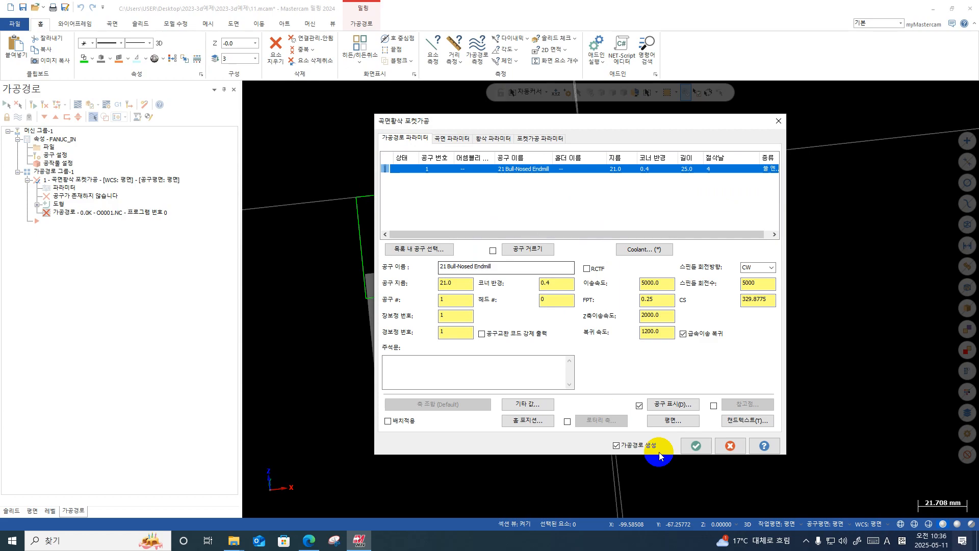
click(693, 446)
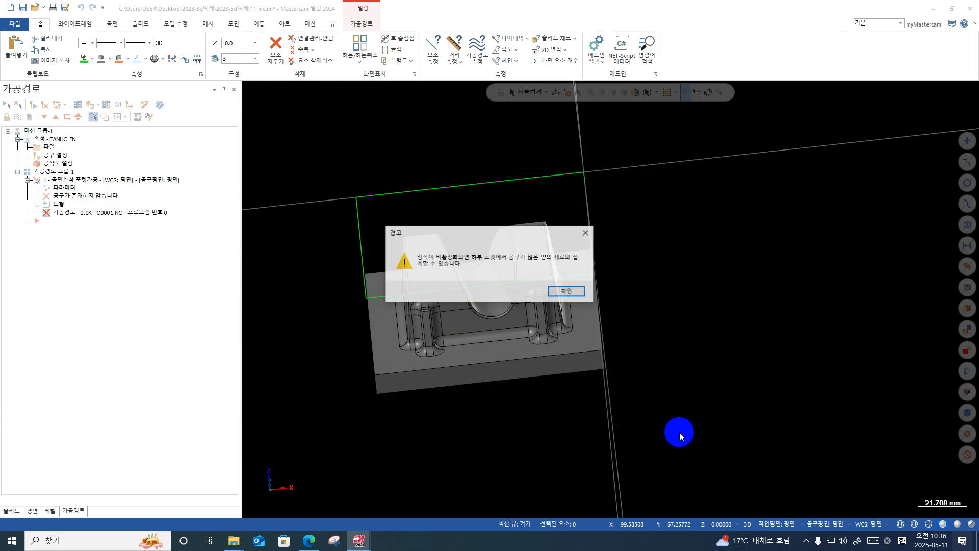
click(564, 288)
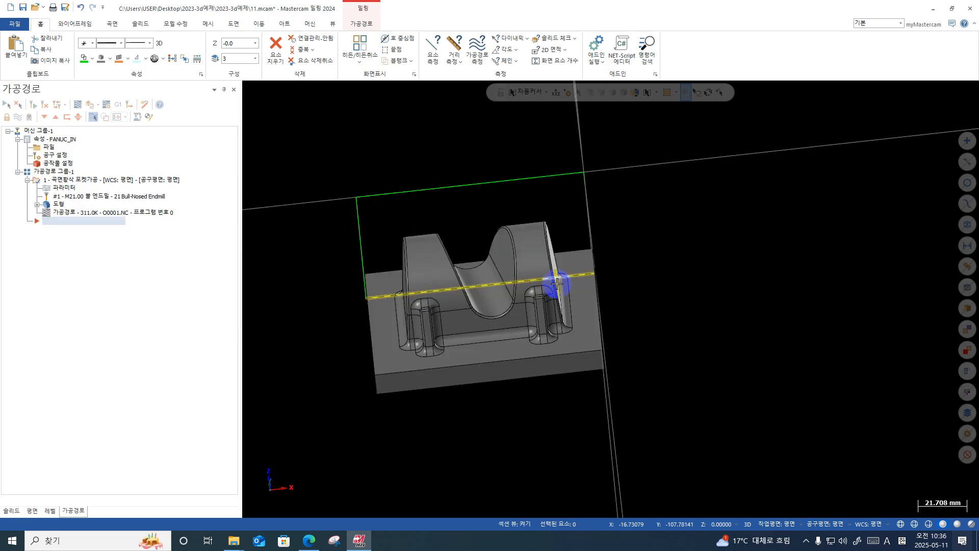
Backplot the surface rough pocket toolpath to its end and inspect the cutting passes around the part.
click(77, 103)
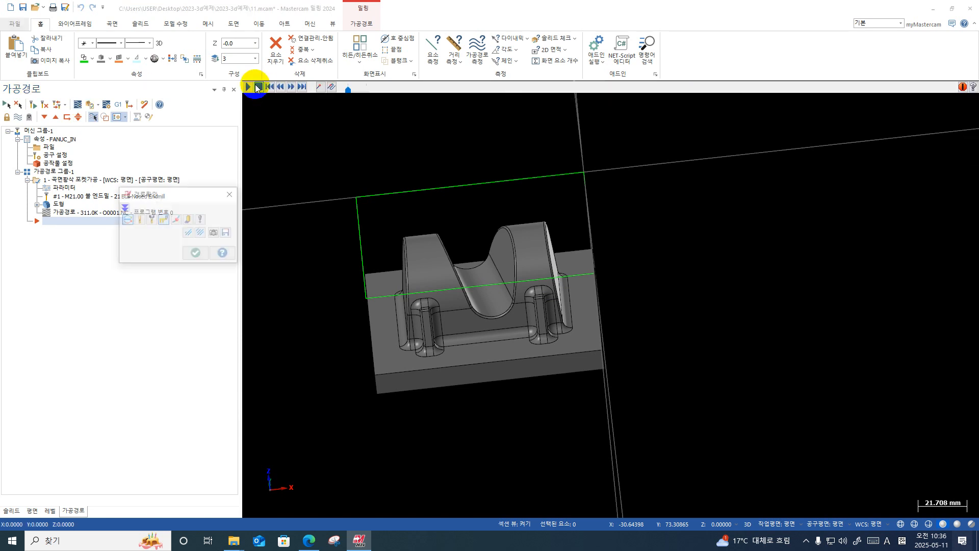
click(248, 87)
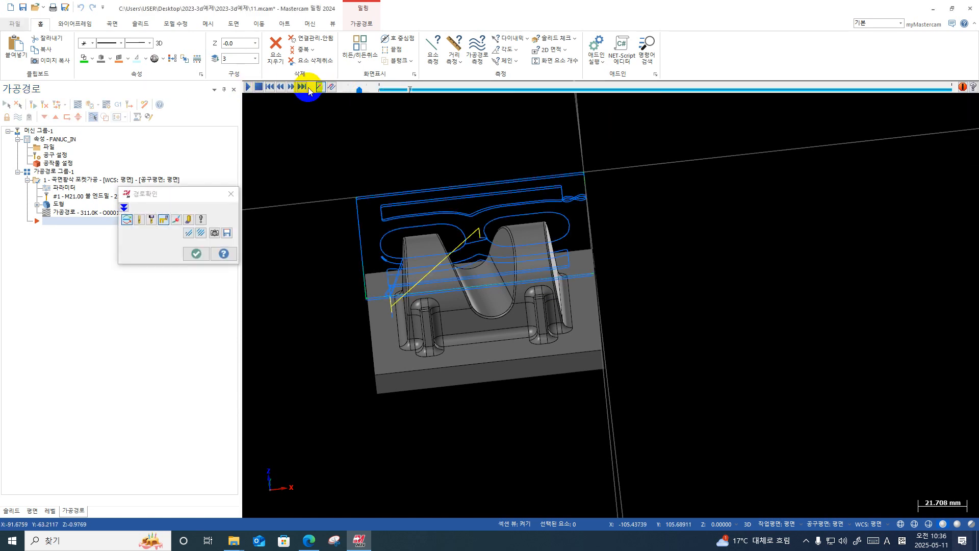
click(302, 87)
mouse_move(622, 301)
middle_down()
mouse_move(682, 308)
mouse_move(549, 286)
mouse_move(575, 290)
mouse_move(572, 271)
mouse_move(581, 276)
middle_up()
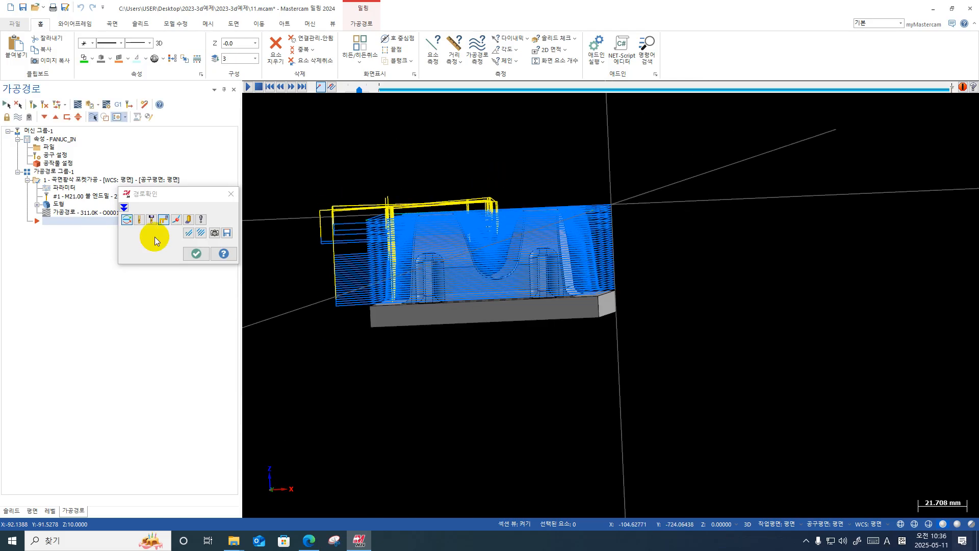
click(196, 253)
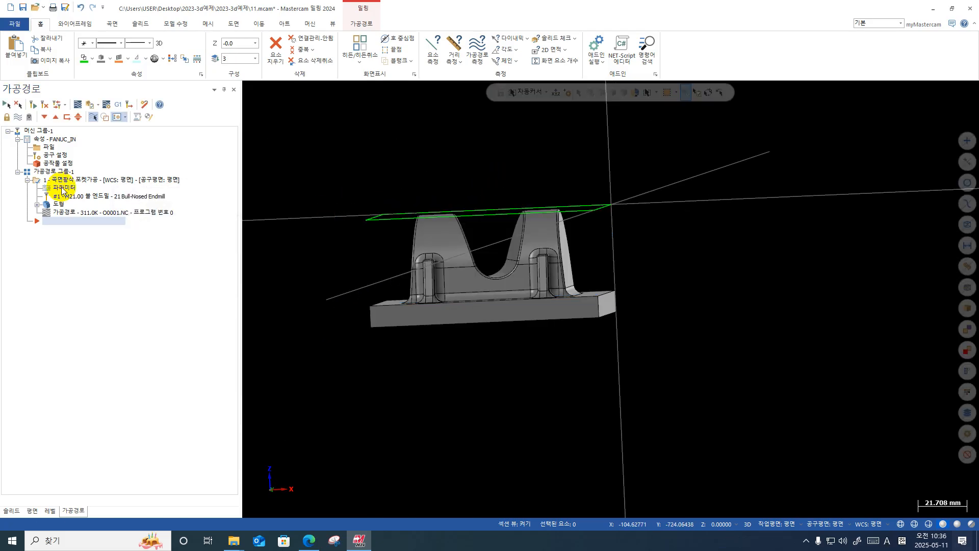
Run the solid machining simulation of the rough pocket toolpath in the Mastercam Simulator to the end and close it.
click(92, 110)
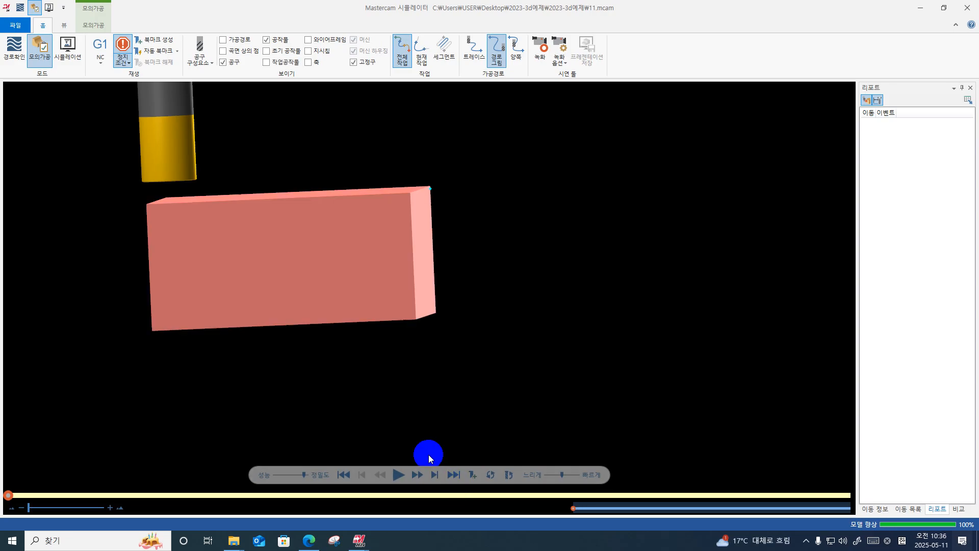
click(399, 475)
middle_drag(442, 273, 429, 280)
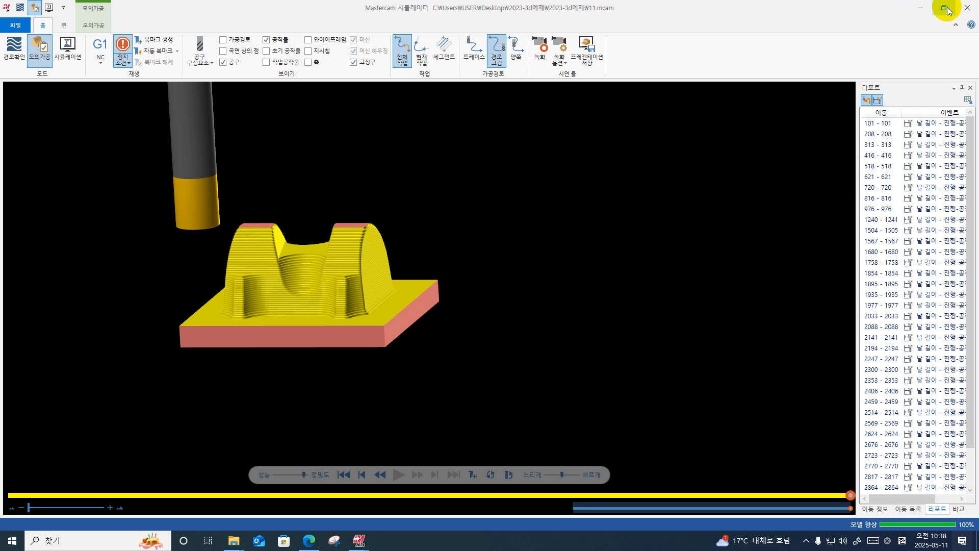
click(965, 8)
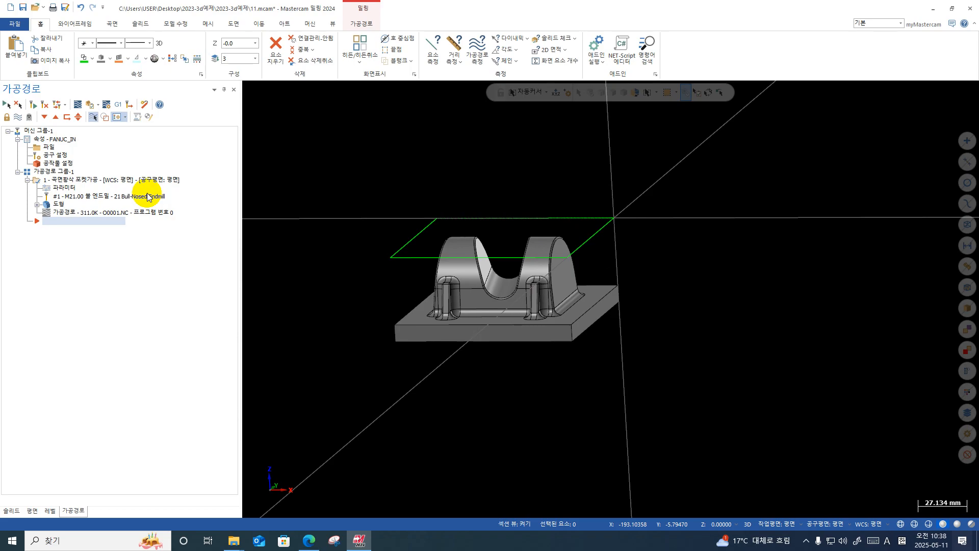
Duplicate the surface rough pocket operation within the same toolpath group.
click(27, 181)
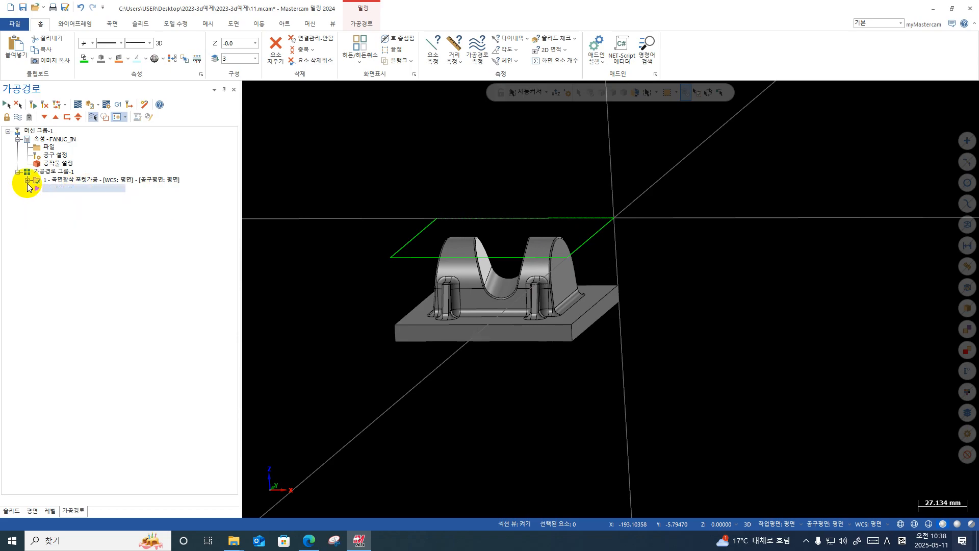
click(56, 182)
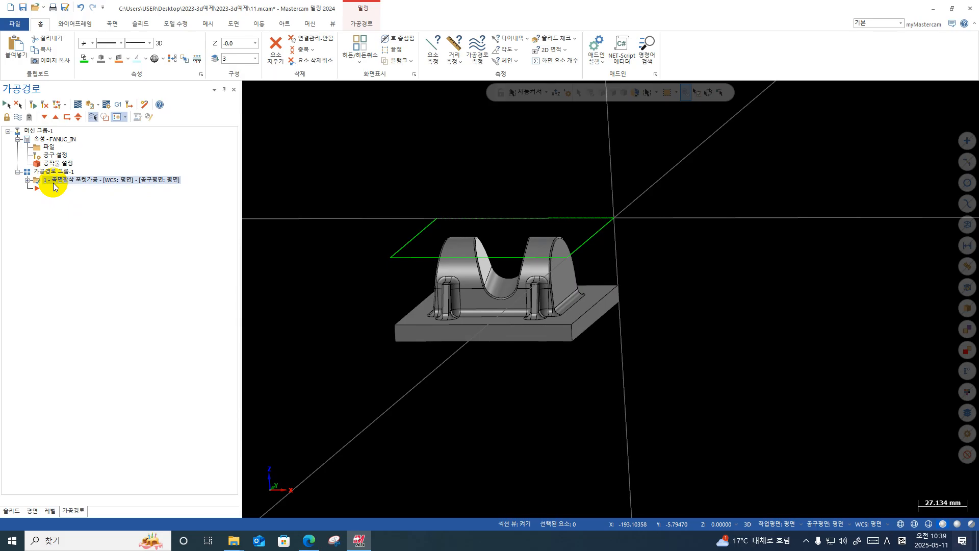
key(ctrl+v)
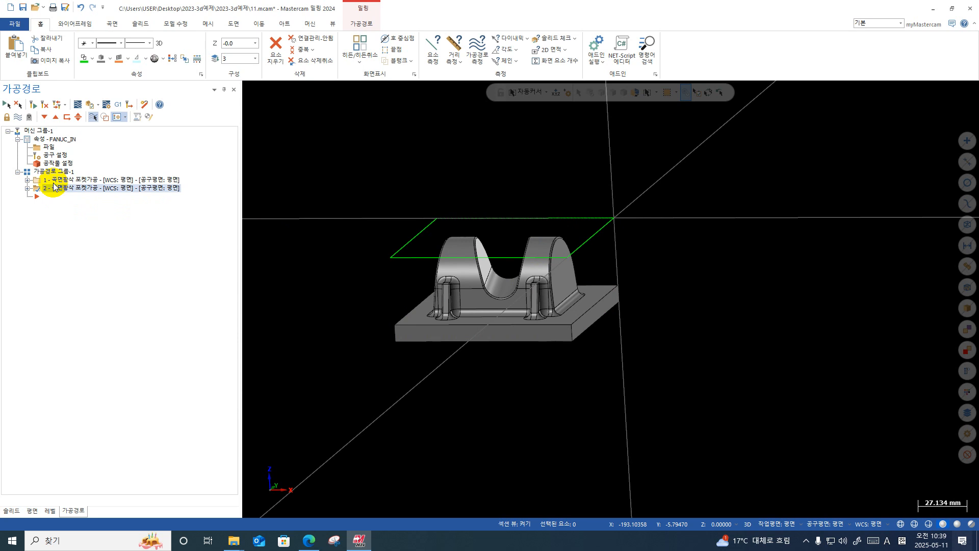
Set the drive surface stock to leave of the copied rough pocket operation to 0.1 in its surface parameters.
click(27, 189)
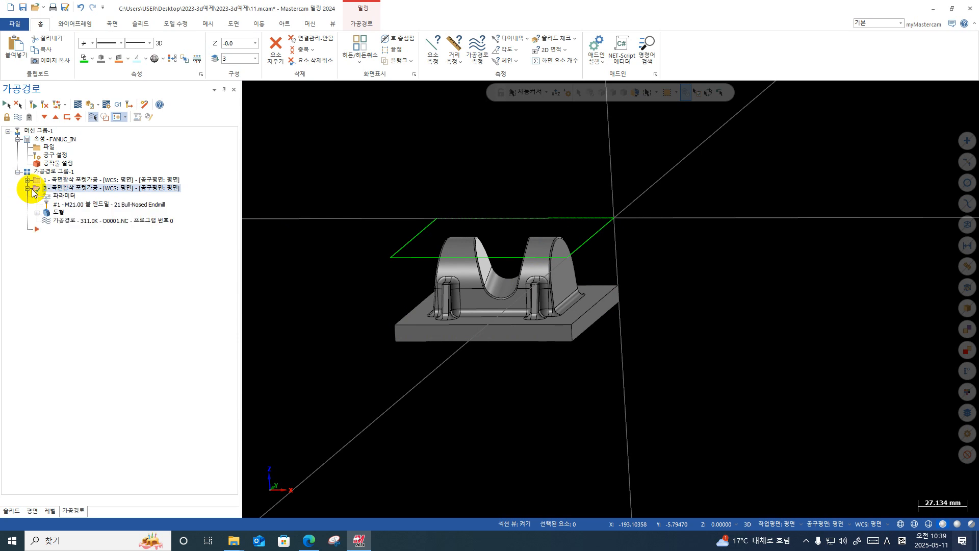
click(64, 196)
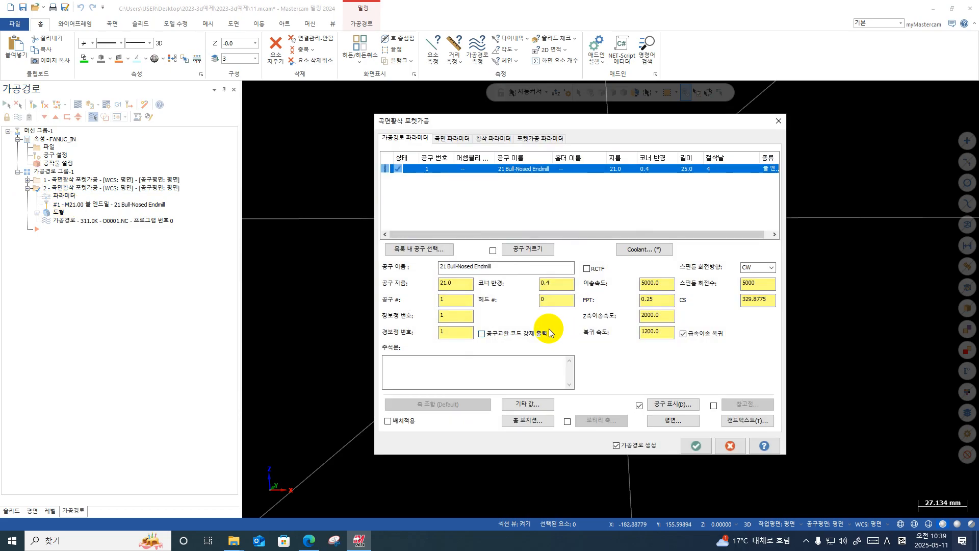
click(484, 139)
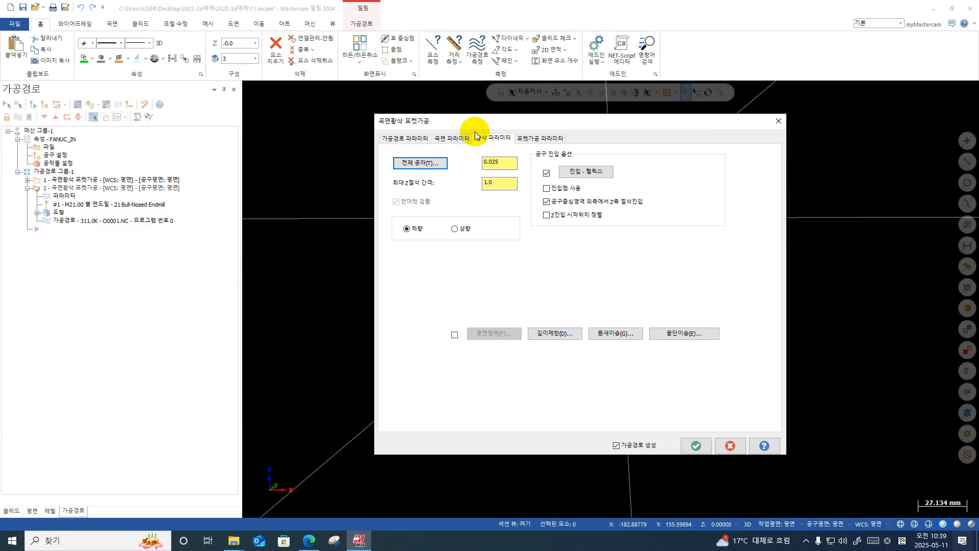
click(451, 138)
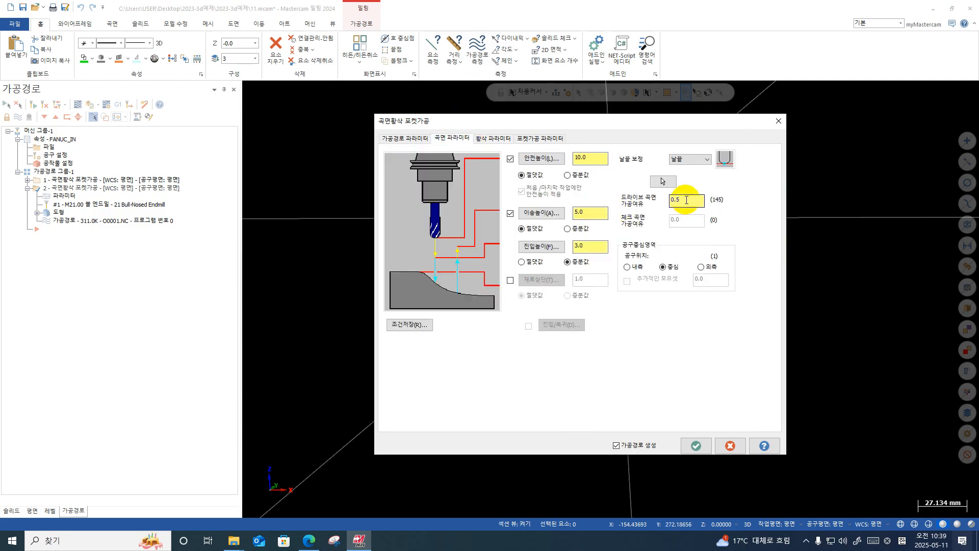
drag(683, 203, 615, 205)
text(0.1)
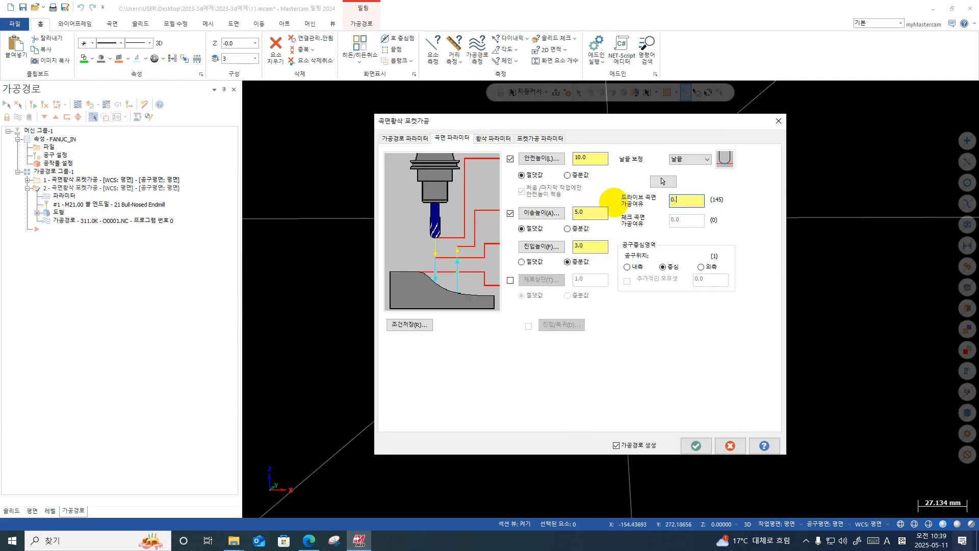
key(shift+Home)
Turn on flat area machining in the rough parameters and set its flat height adjustment and side wall allowance to 1.
click(493, 137)
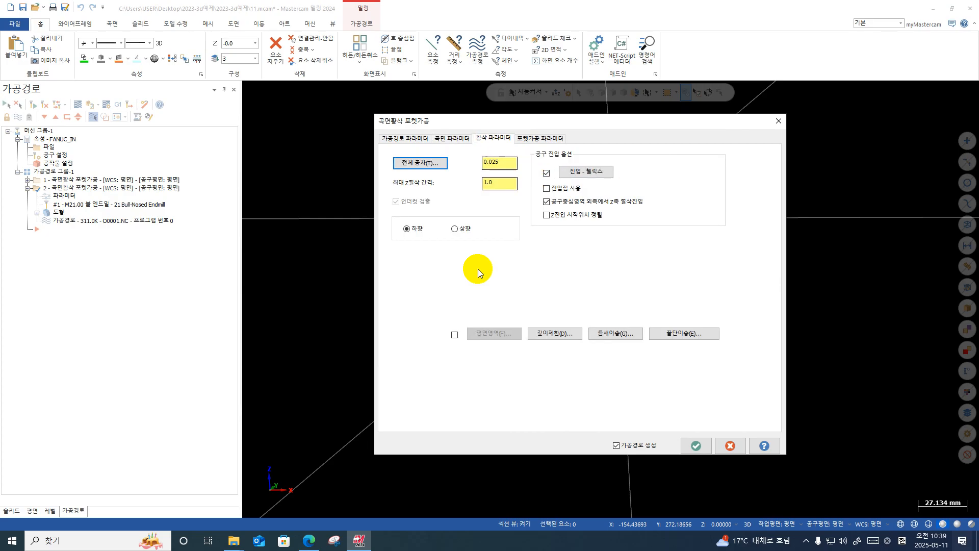
click(454, 335)
click(497, 334)
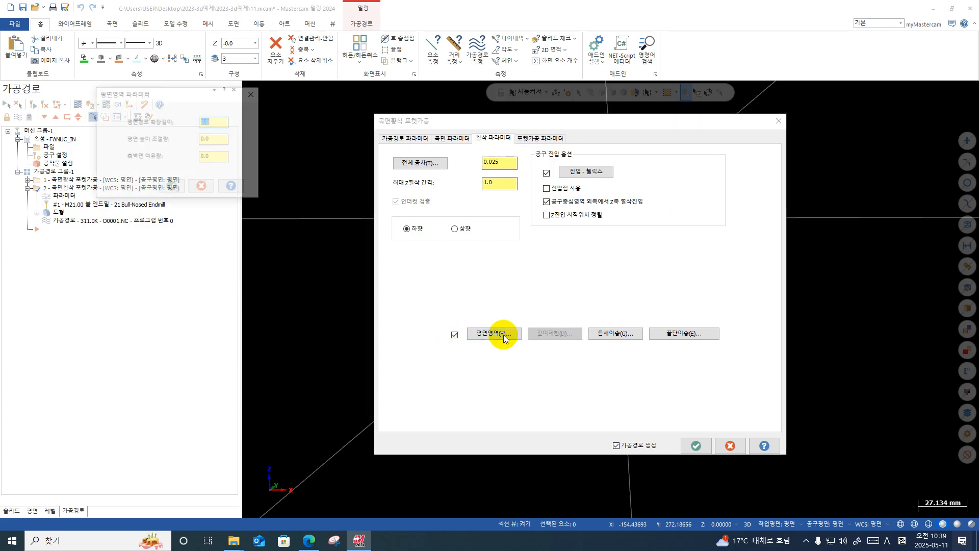
click(221, 139)
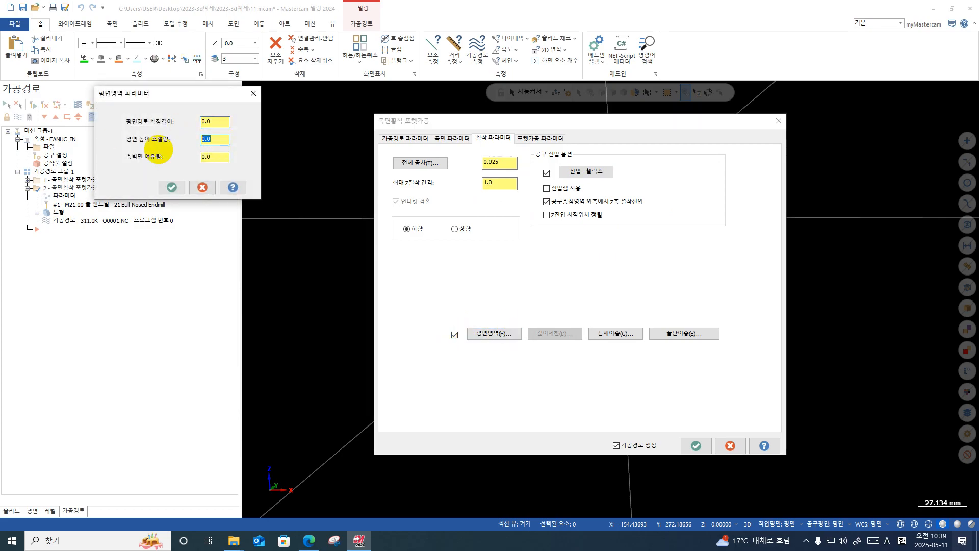
text(1)
key(Tab)
text(1)
Set the flat height adjustment to 0, accept the flat area and pocket parameters, and regenerate the copied toolpath.
click(203, 140)
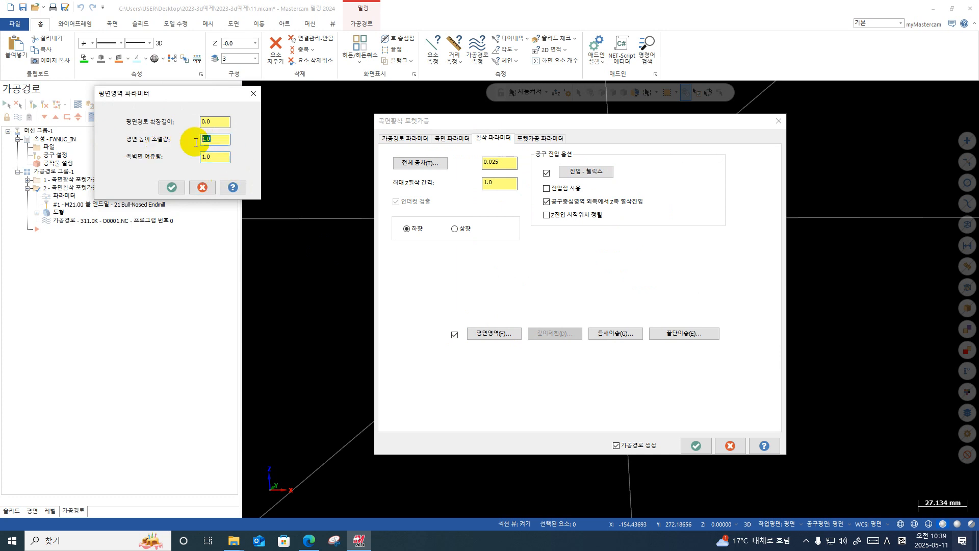
text(0)
key(Tab)
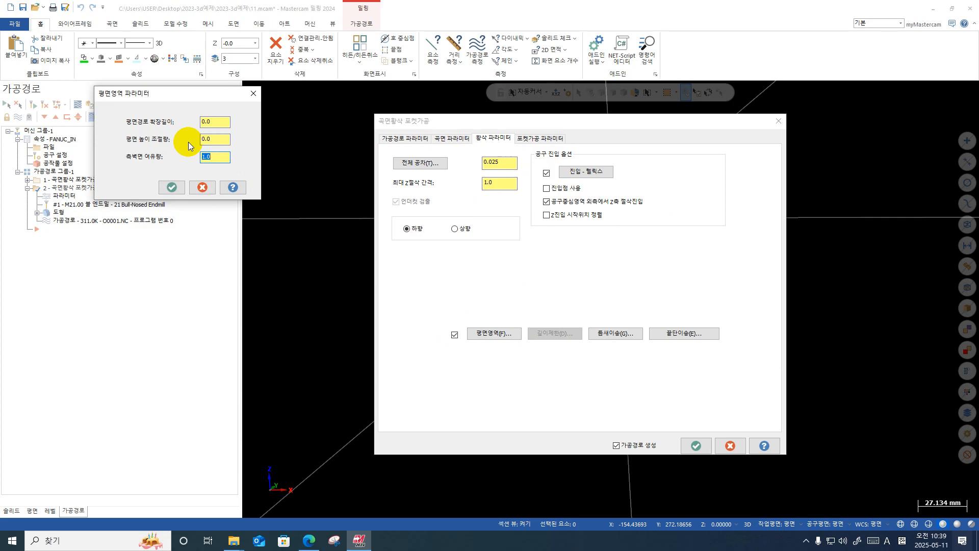
click(172, 187)
click(695, 445)
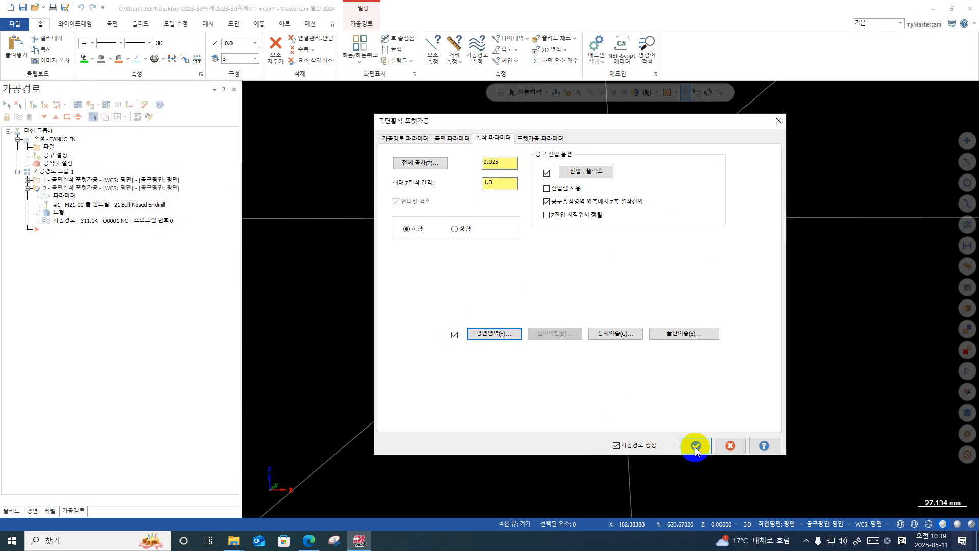
click(566, 290)
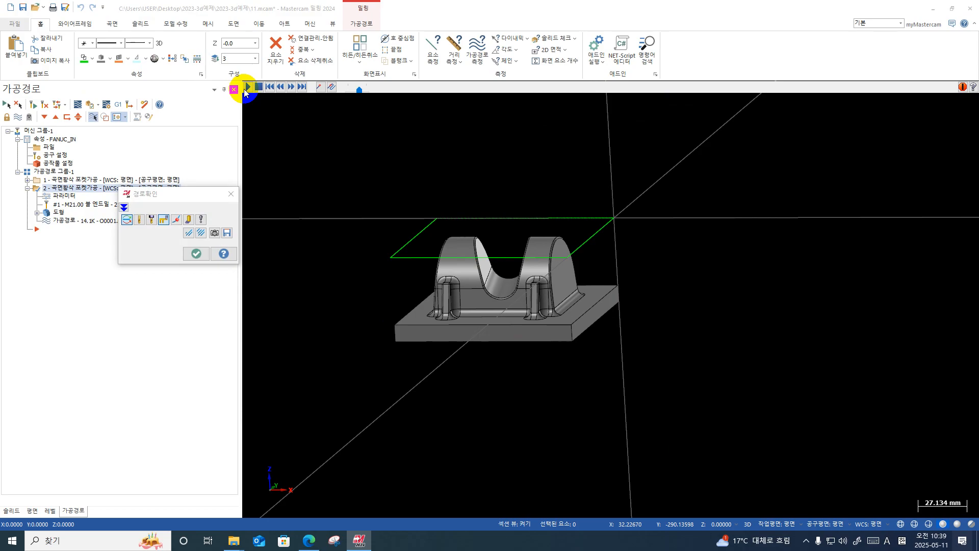
Backplot the copied flat area toolpath with the tool displayed and check its moves around the base plate.
click(246, 86)
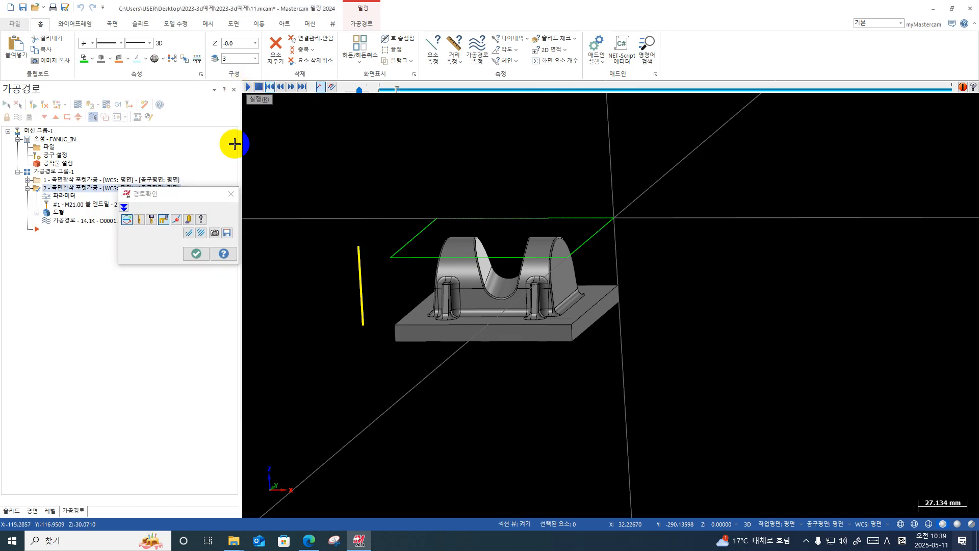
click(139, 220)
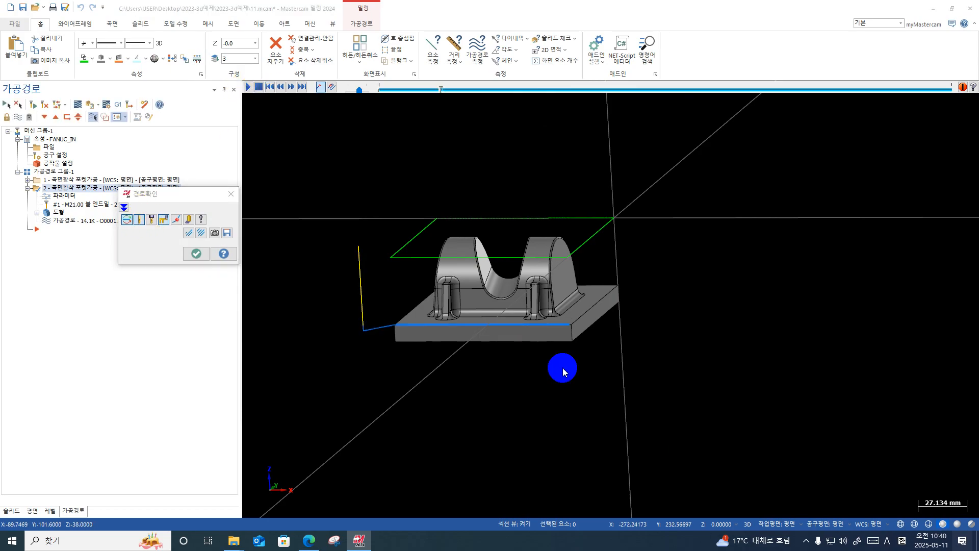
middle_drag(456, 264, 444, 271)
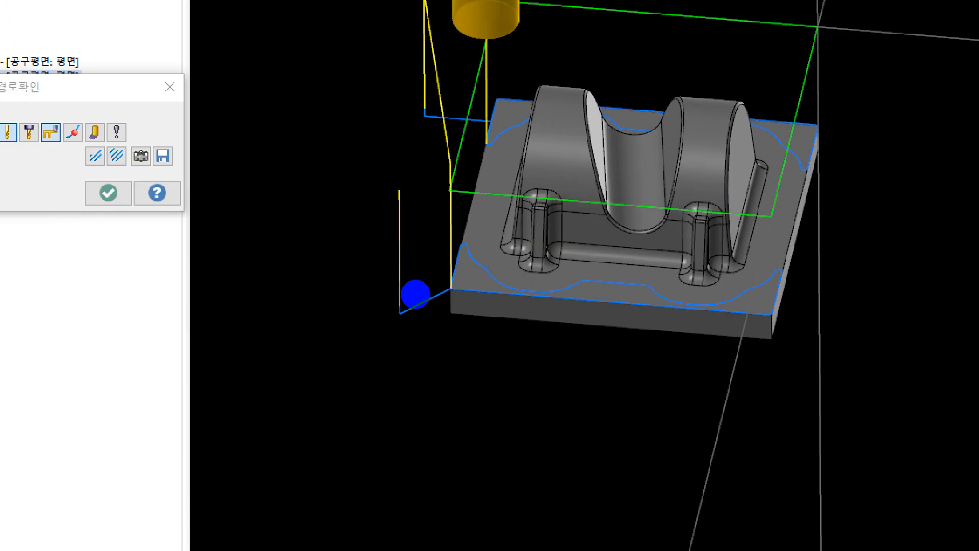
click(393, 292)
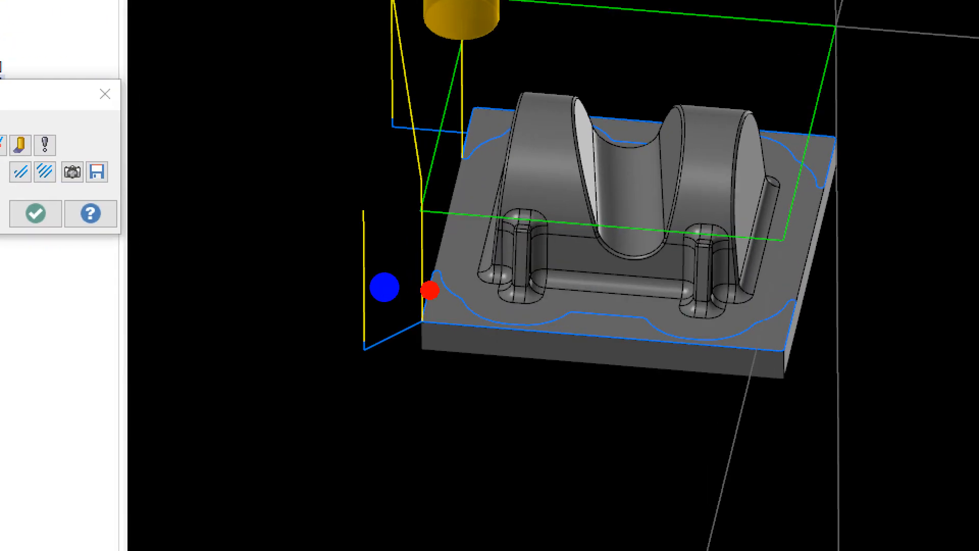
mouse_move(374, 280)
mouse_down()
mouse_move(408, 260)
mouse_move(419, 279)
mouse_up()
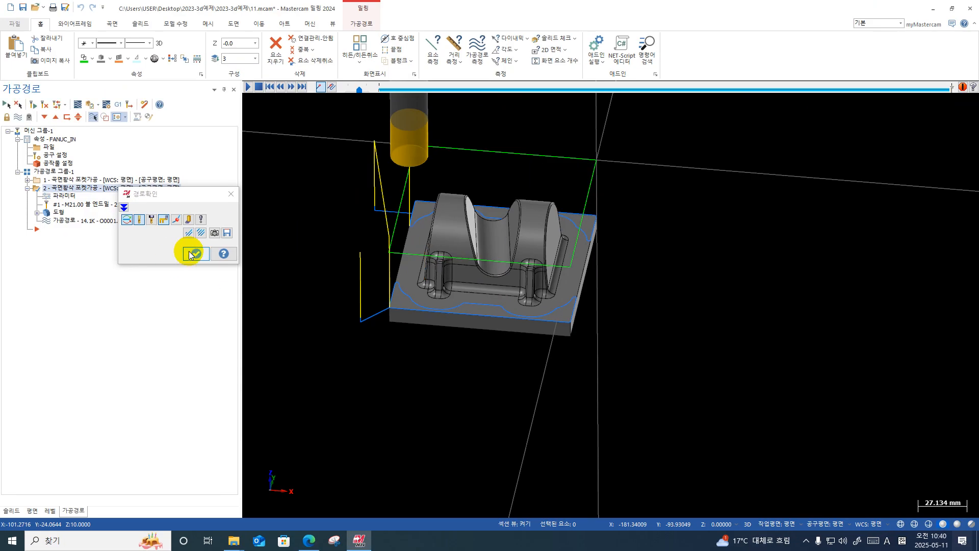
click(35, 213)
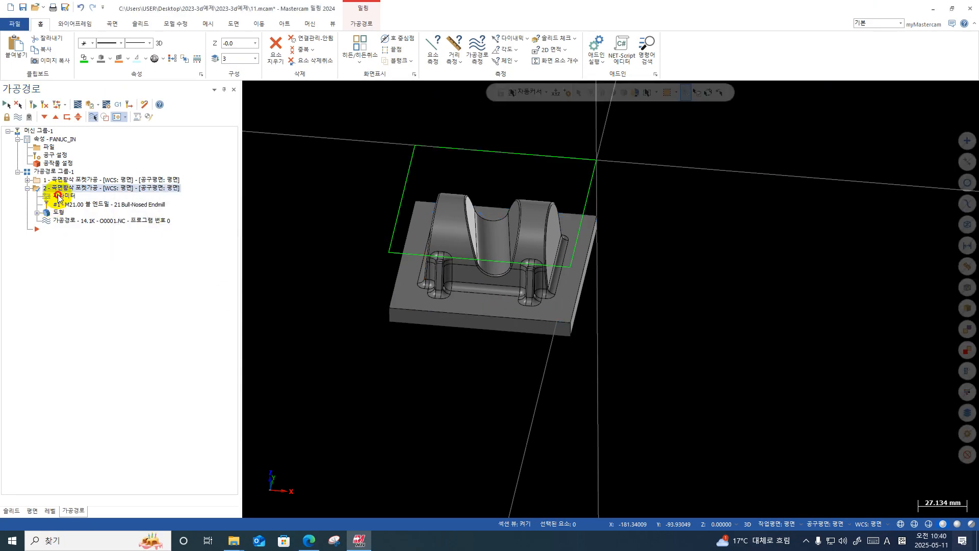
Set the copied operation's containment tool position to outside with a total offset distance of 5, and regenerate the toolpath.
click(59, 196)
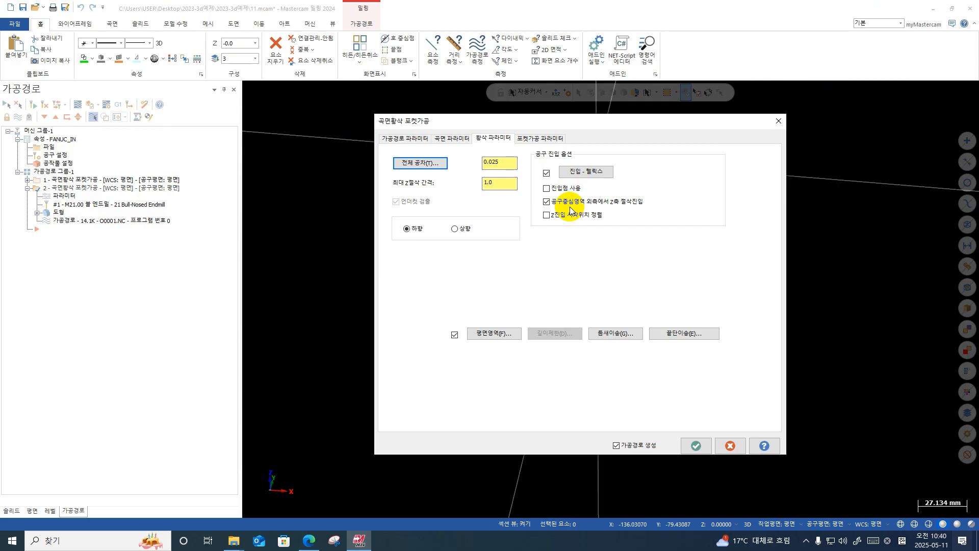
click(451, 138)
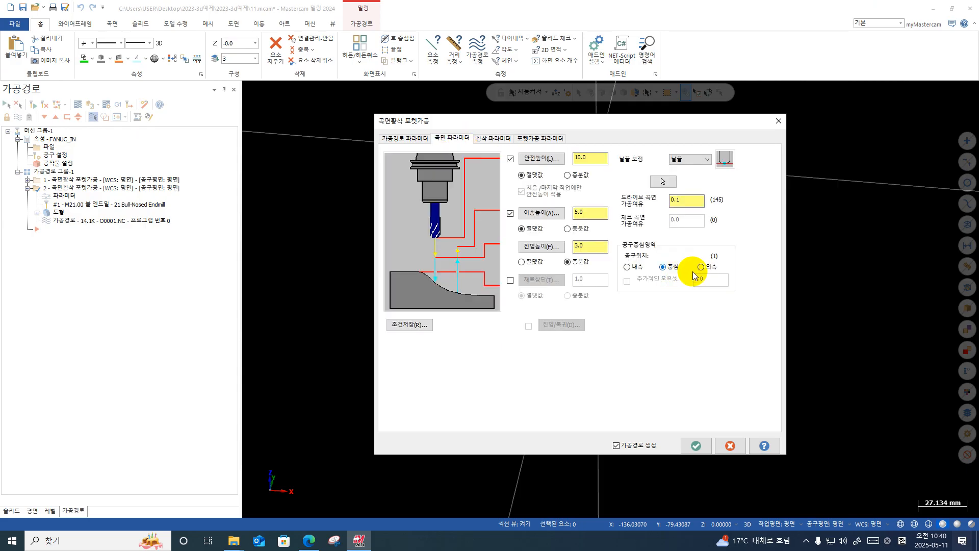
click(700, 267)
click(702, 280)
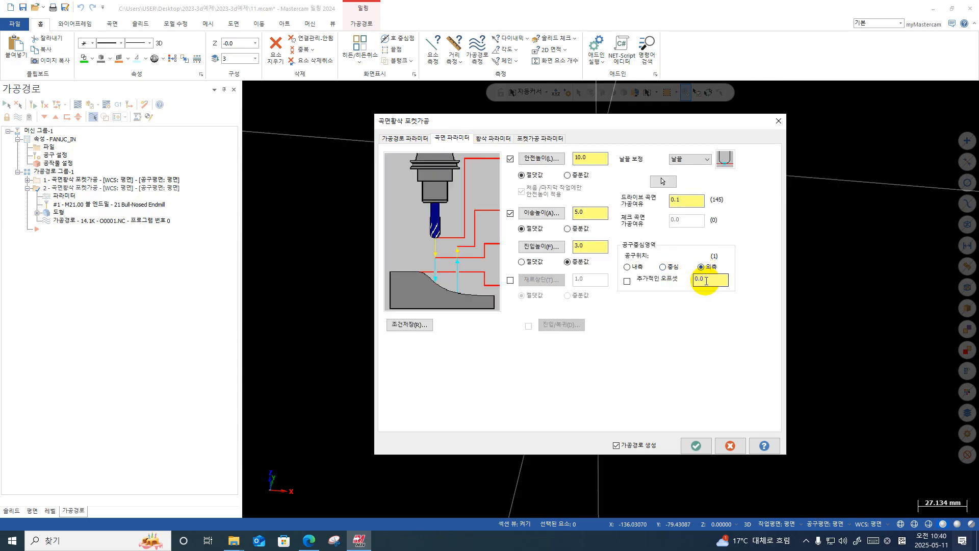
click(627, 282)
click(700, 280)
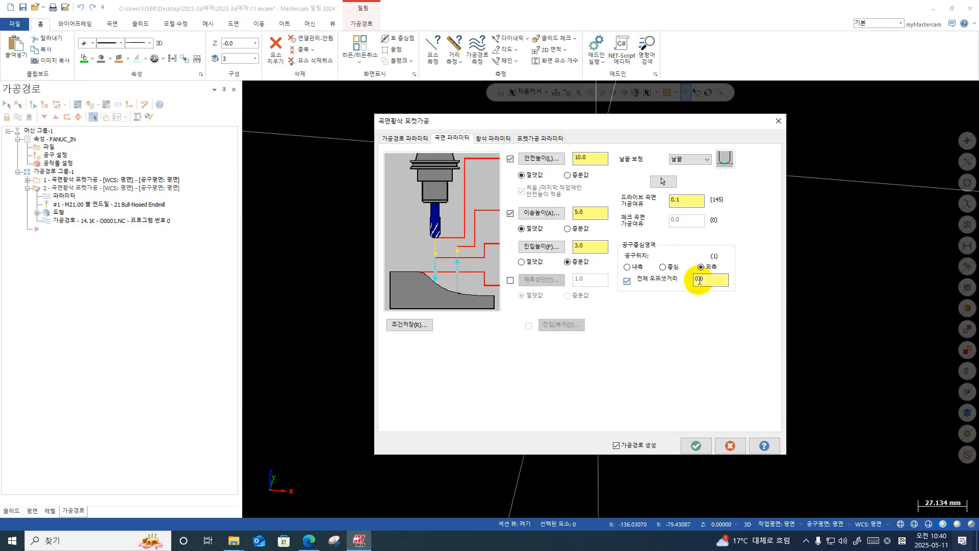
drag(714, 280, 665, 288)
text(5)
key(Return)
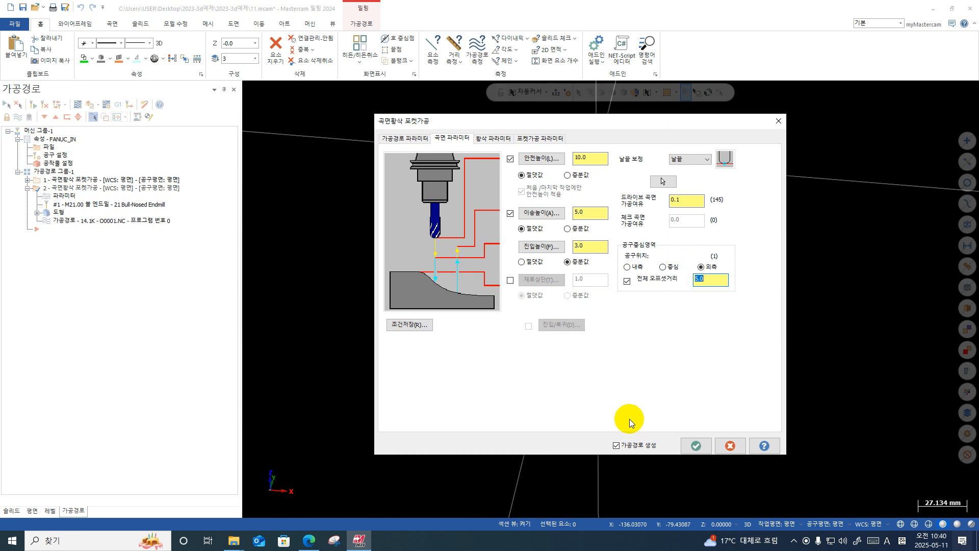
click(692, 450)
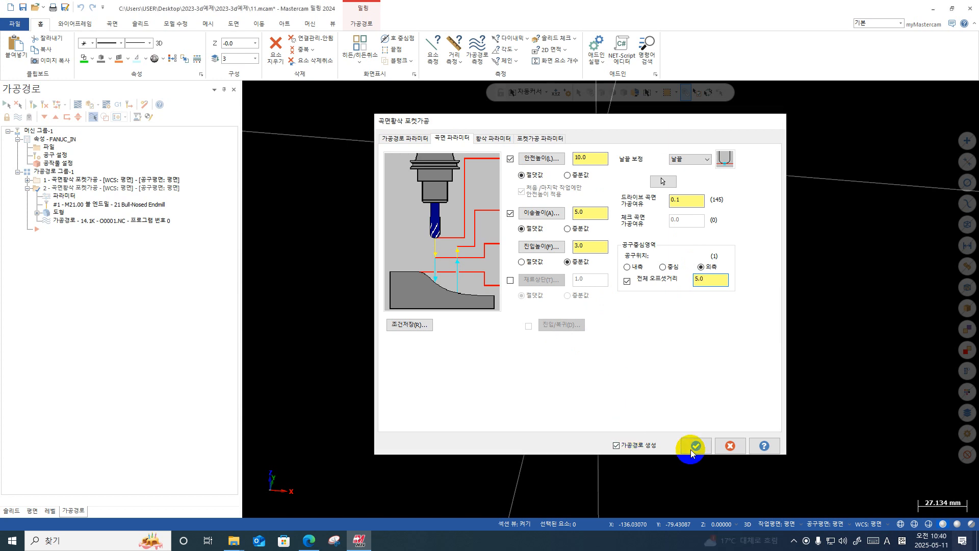
click(566, 291)
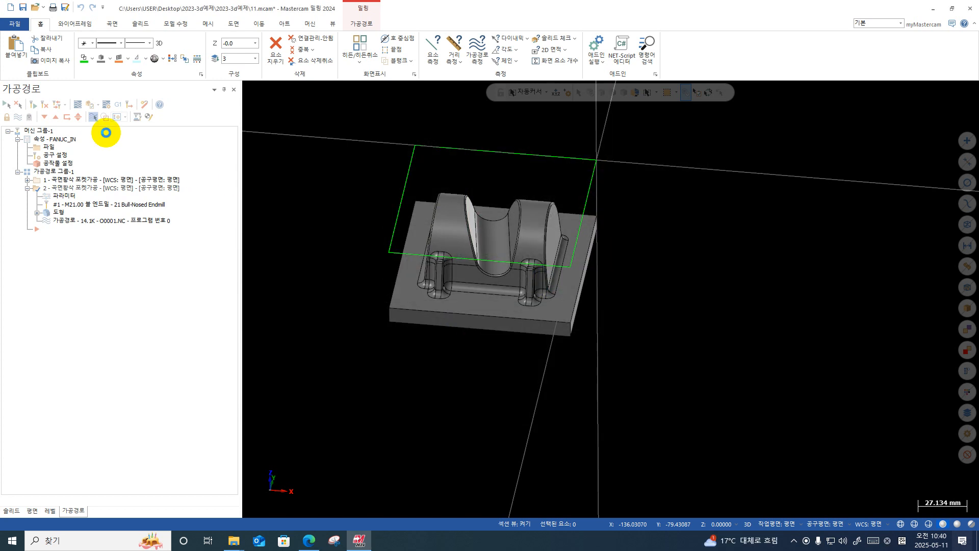
Backplot the copied flat area toolpath with the total offset of 5 and check its moves around the base plate.
click(77, 105)
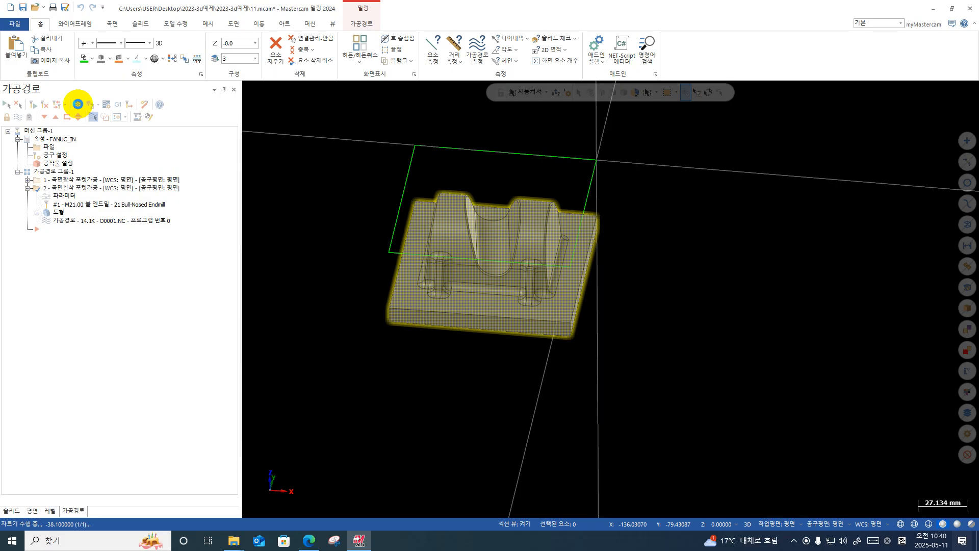
click(78, 104)
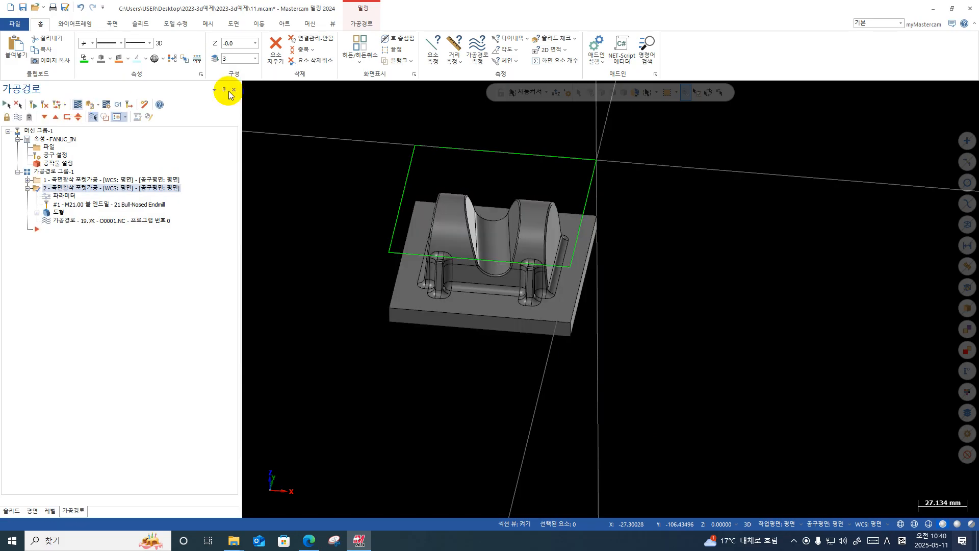
click(302, 87)
scroll(397, 258, up, 2)
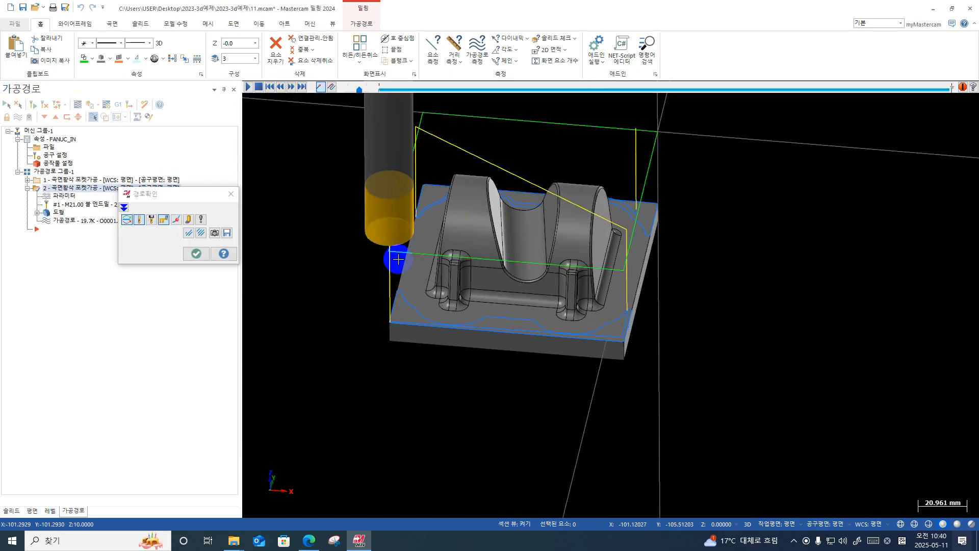
mouse_move(597, 303)
middle_down()
mouse_move(563, 291)
mouse_move(535, 300)
middle_up()
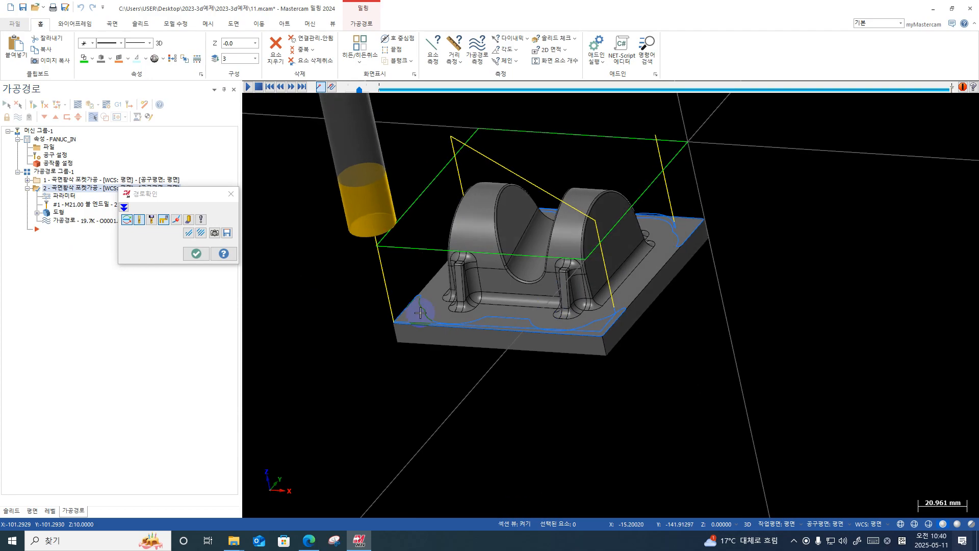
click(196, 253)
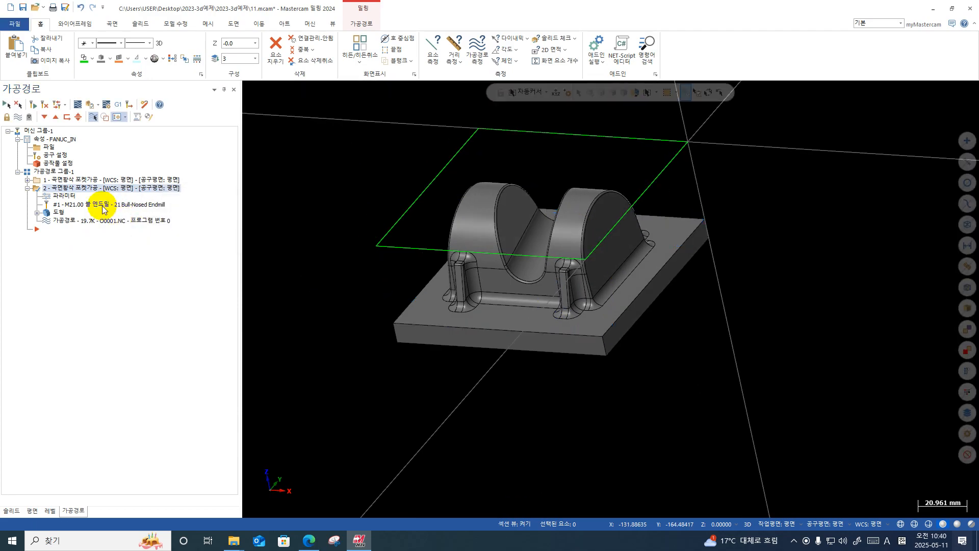
Turn off the copied operation's total offset distance, set its additional containment offset to 0, and regenerate the toolpath.
click(62, 196)
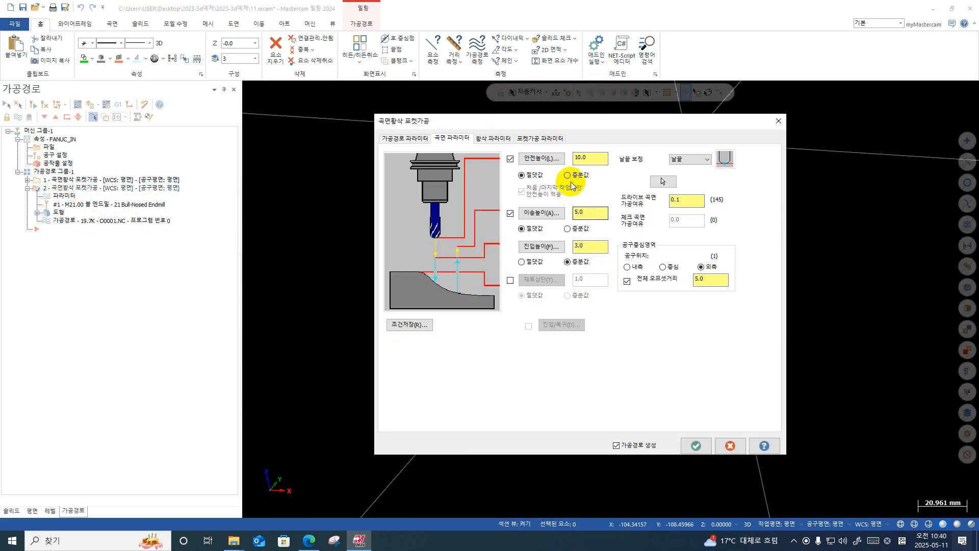
click(507, 138)
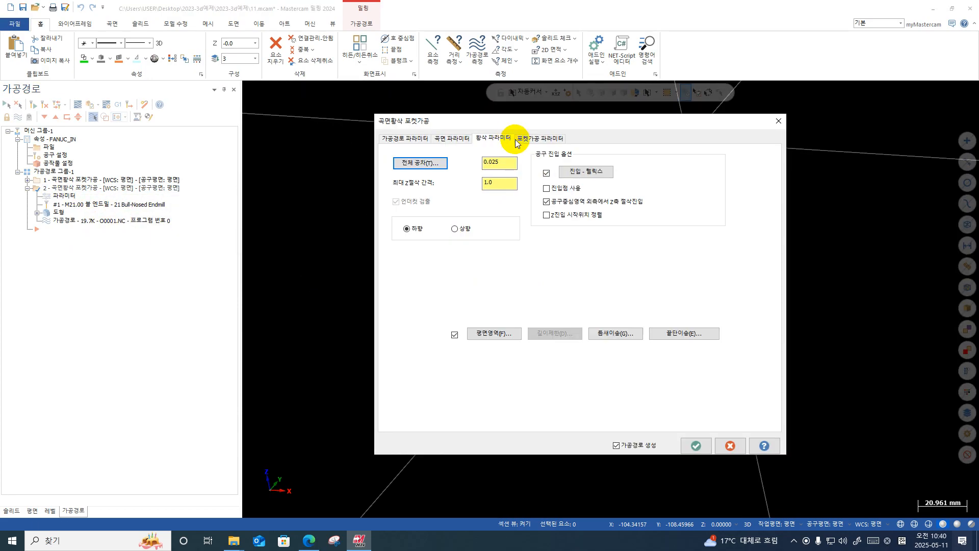
click(454, 139)
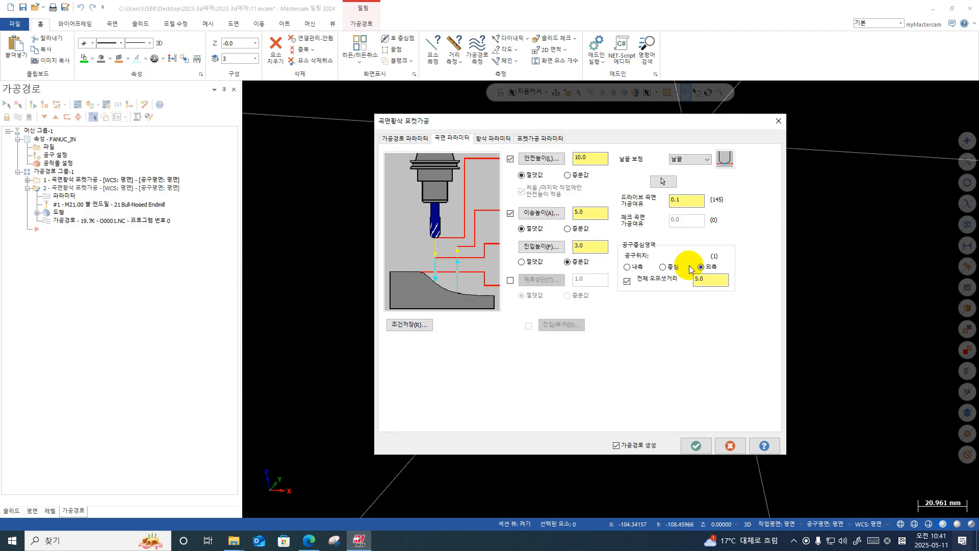
click(627, 281)
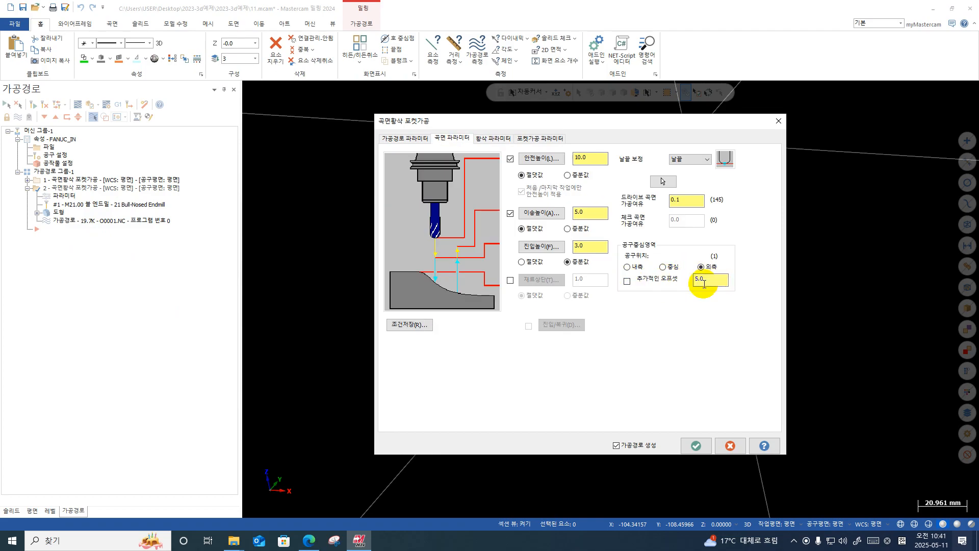
drag(709, 279, 646, 283)
text(0)
key(Return)
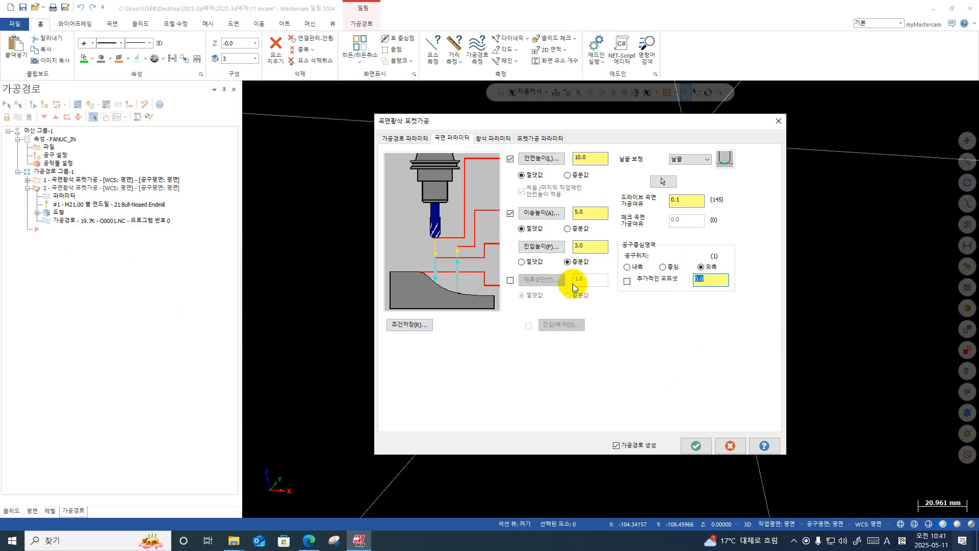
click(696, 447)
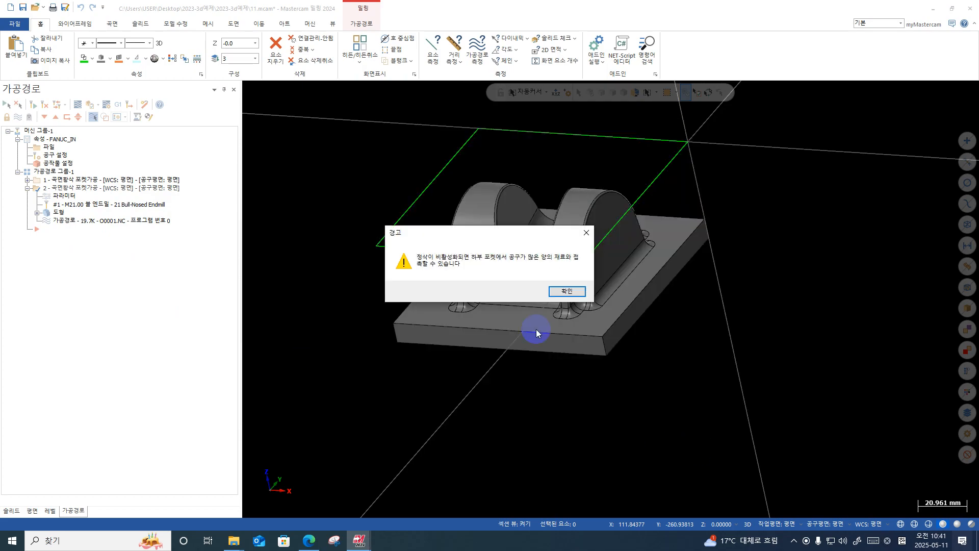
click(560, 291)
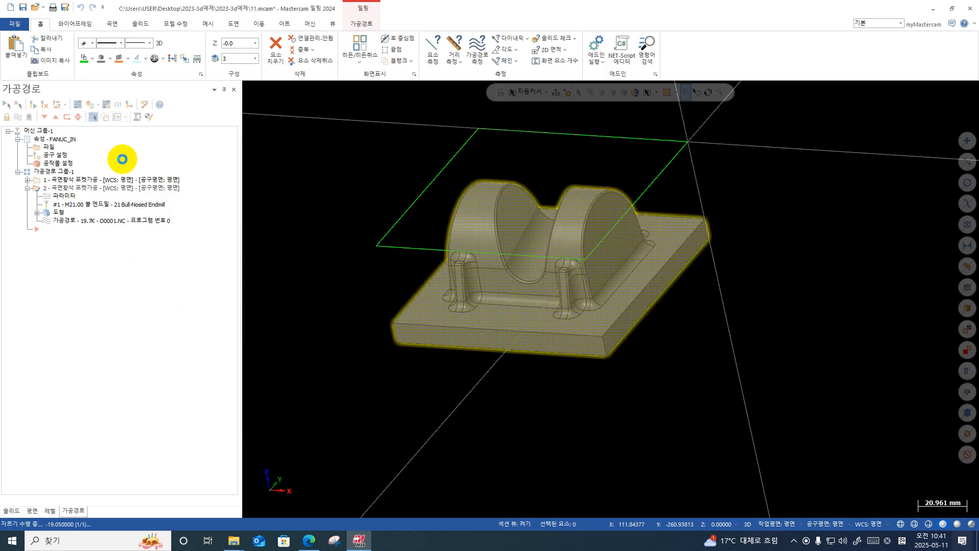
Backplot the copied toolpath with the additional containment offset of 0 and check how far it reaches past the plate edges.
click(77, 104)
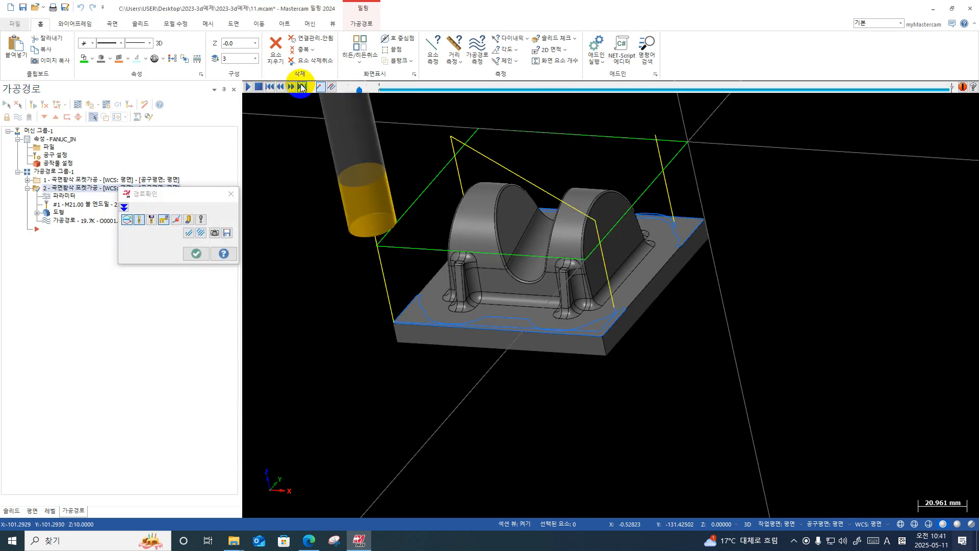
mouse_move(353, 212)
middle_down()
mouse_move(433, 231)
mouse_move(384, 204)
mouse_move(404, 227)
mouse_move(435, 216)
mouse_move(415, 227)
mouse_move(357, 212)
middle_up()
click(188, 254)
Set the copied operation's additional containment offset to 10 and regenerate the toolpath.
click(60, 195)
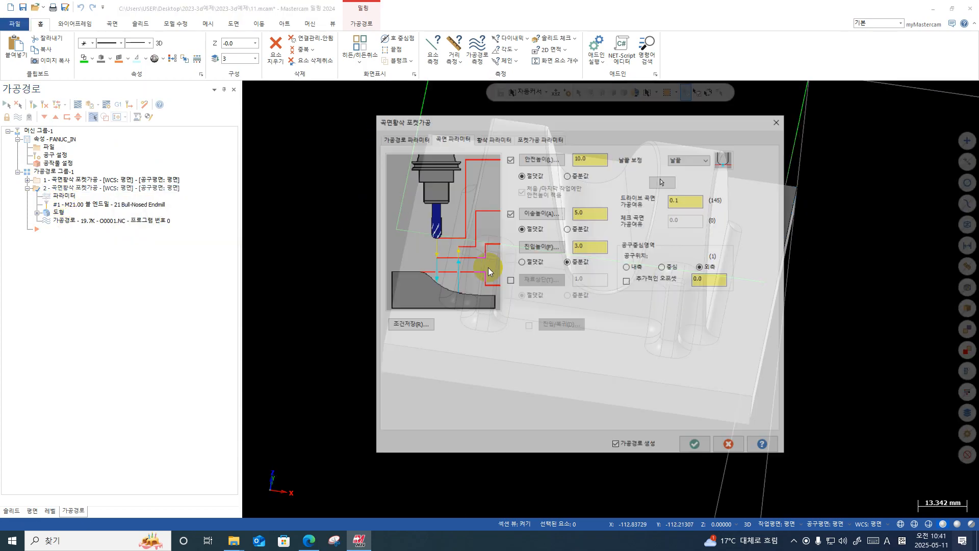
double_click(700, 277)
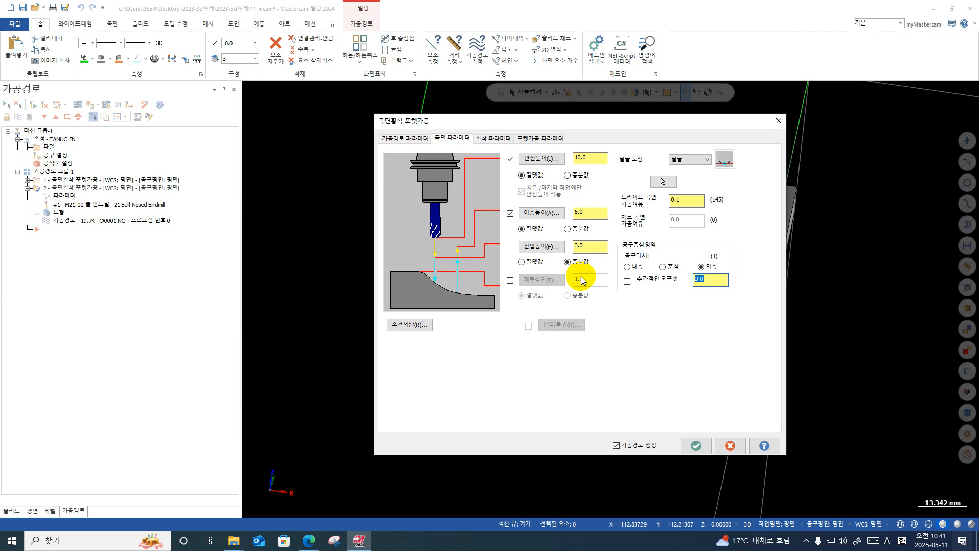
text(10)
click(696, 442)
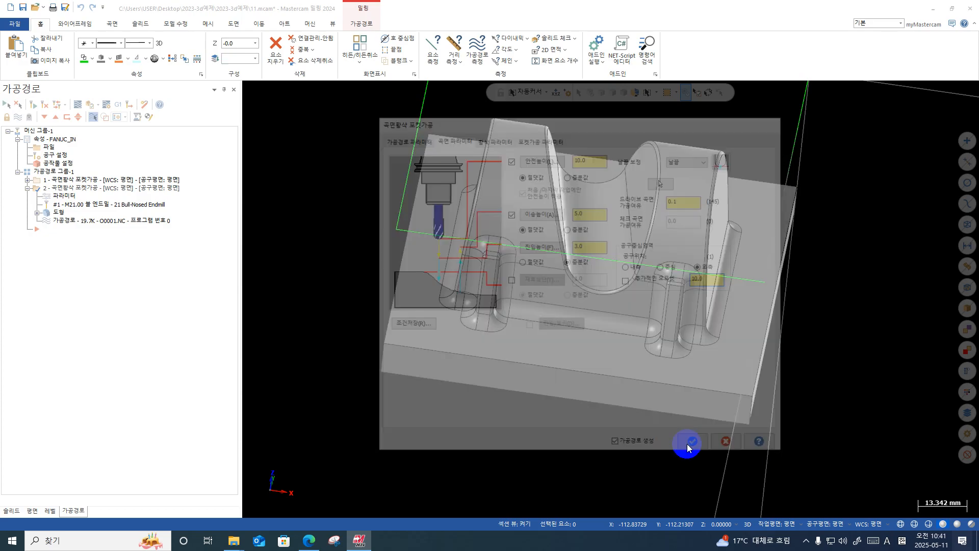
click(571, 289)
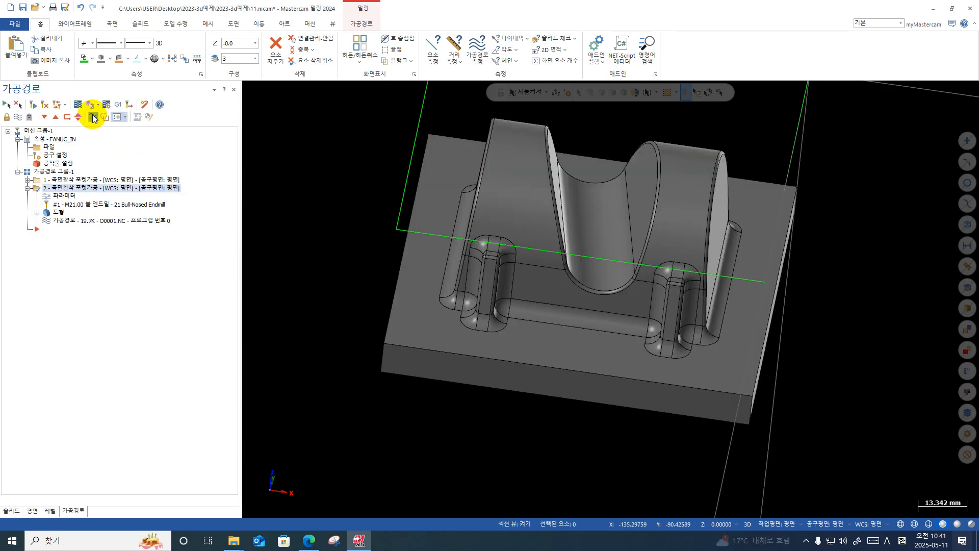
Backplot the copied toolpath with the additional containment offset of 10 and check its moves along the plate edges.
click(77, 104)
click(298, 87)
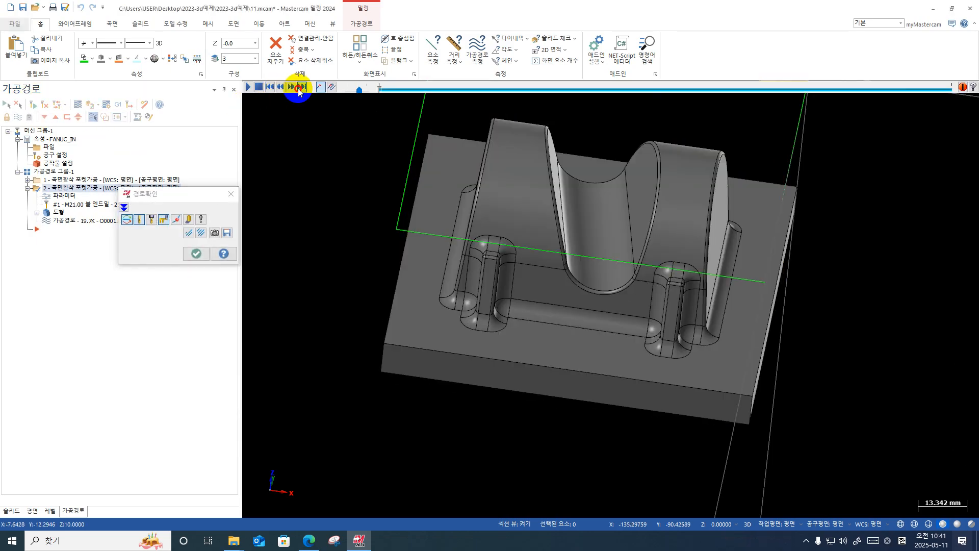
middle_drag(623, 263, 556, 250)
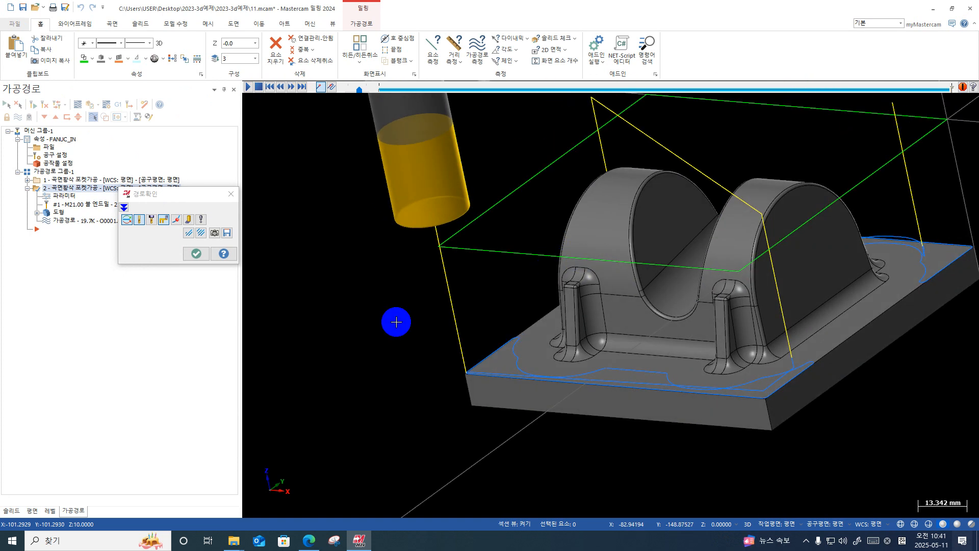
click(196, 253)
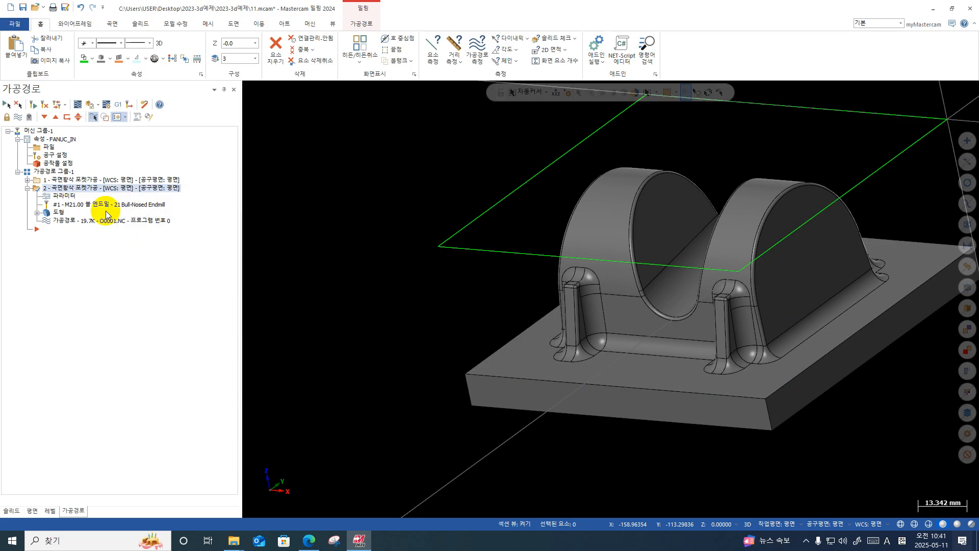
click(56, 196)
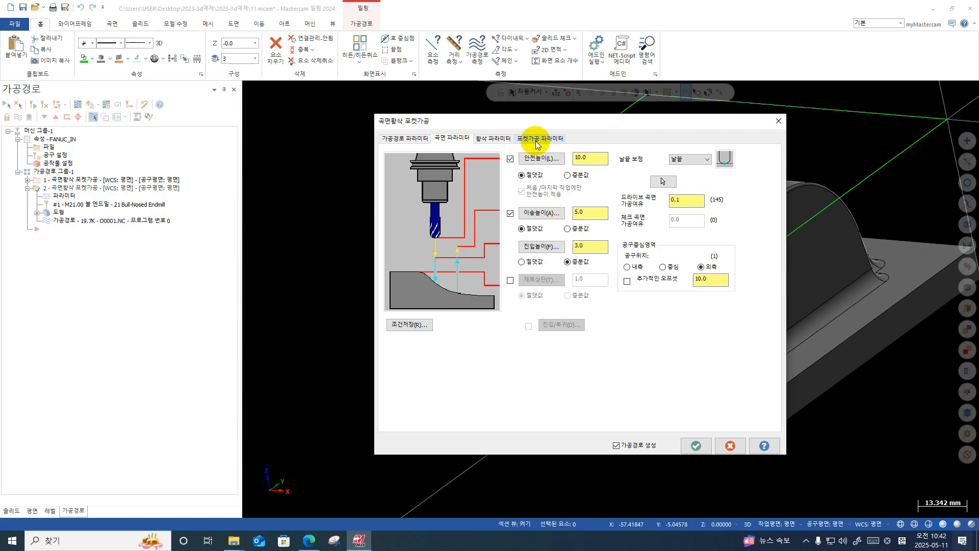
click(778, 121)
scroll(533, 189, down, 3)
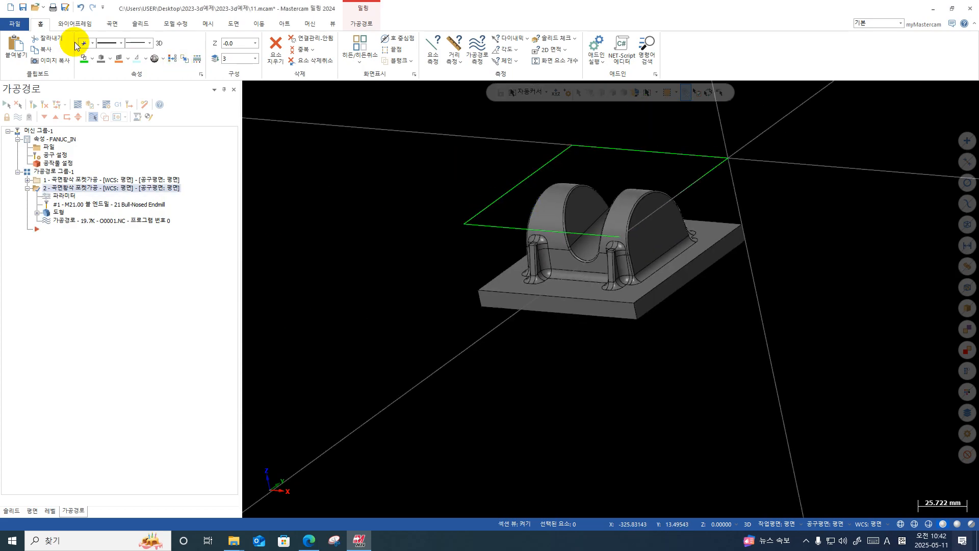
Create an outward copy of the rectangular containment boundary on level 3 with Offset Contour at a distance of 12.
click(50, 510)
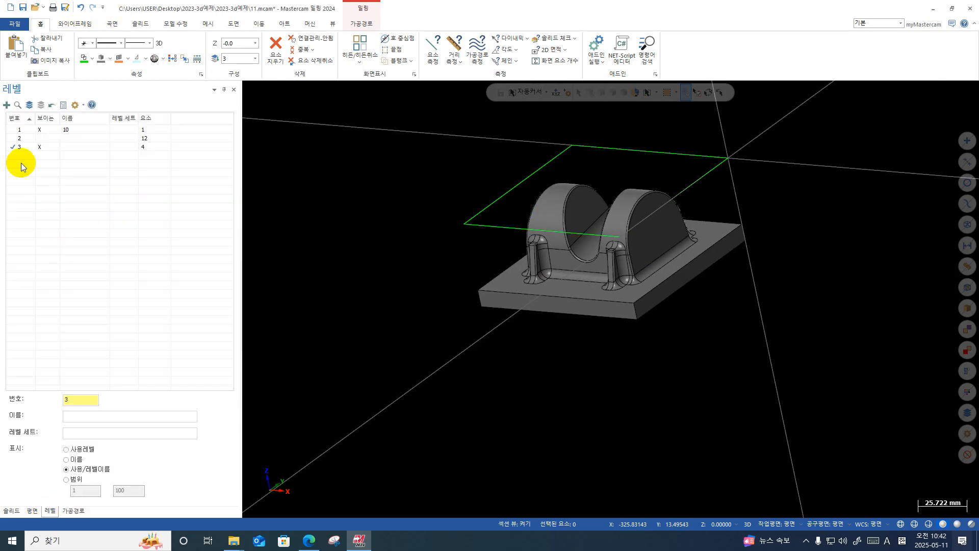
click(82, 25)
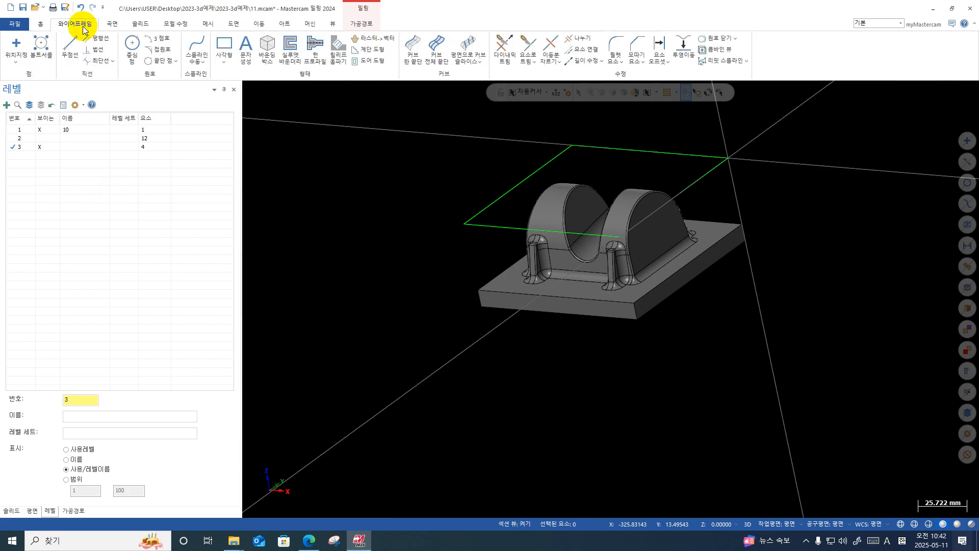
click(670, 64)
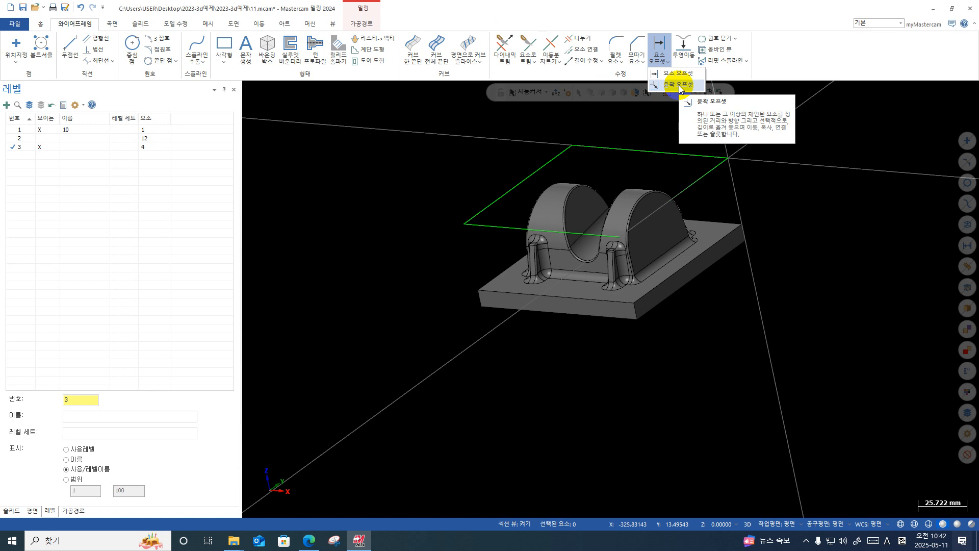
click(678, 84)
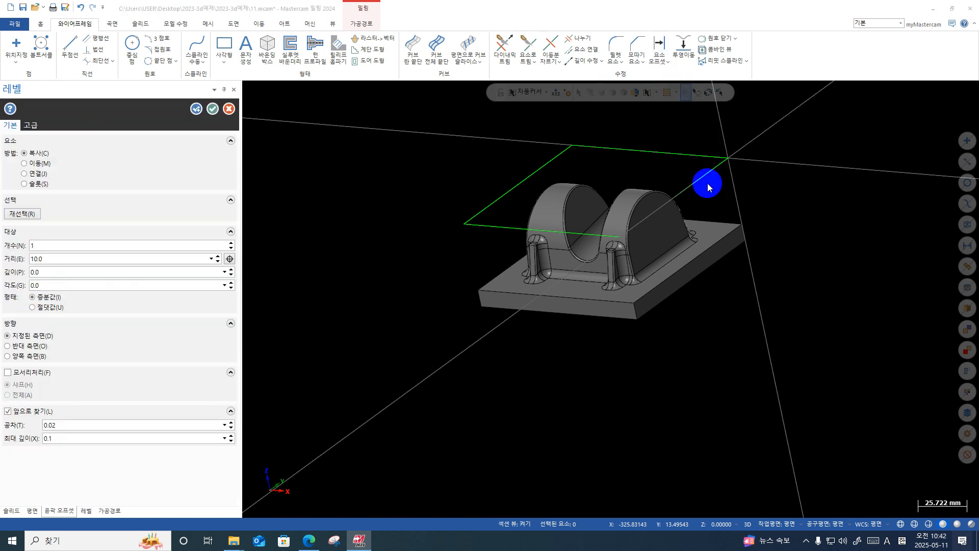
click(707, 177)
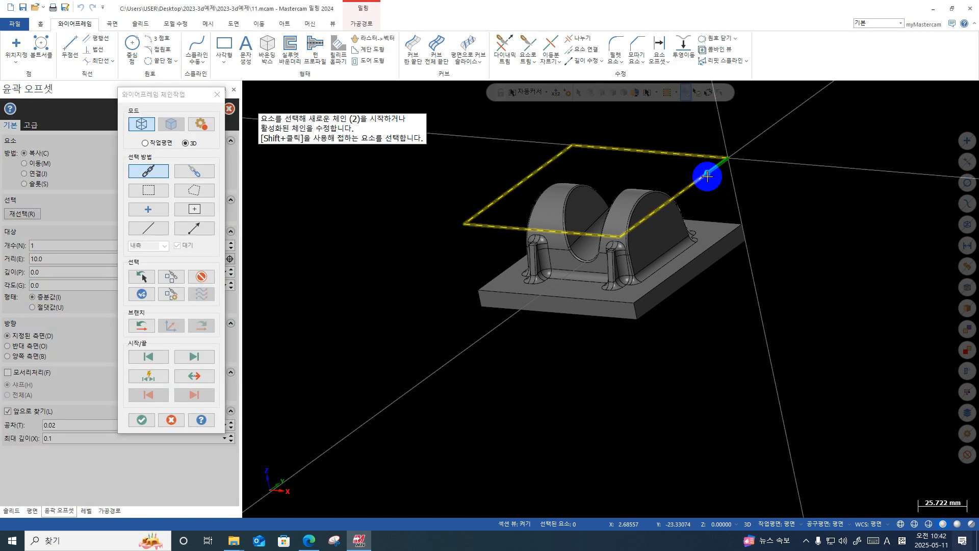
key(Return)
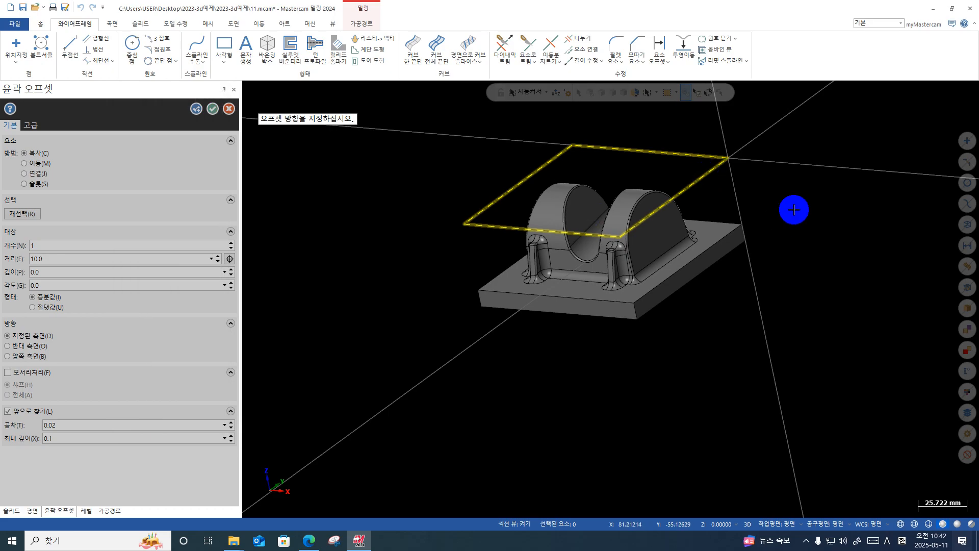
text(10)
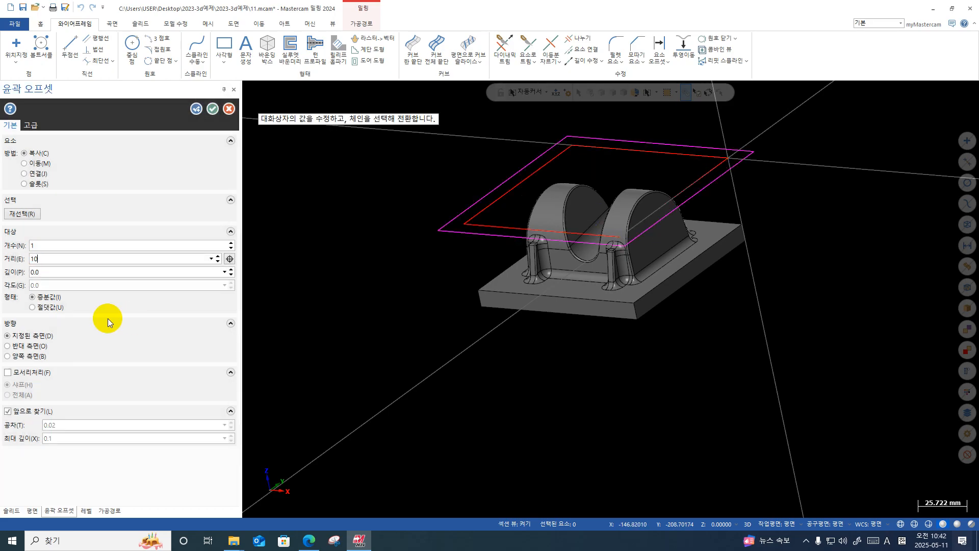
key(Return)
click(73, 262)
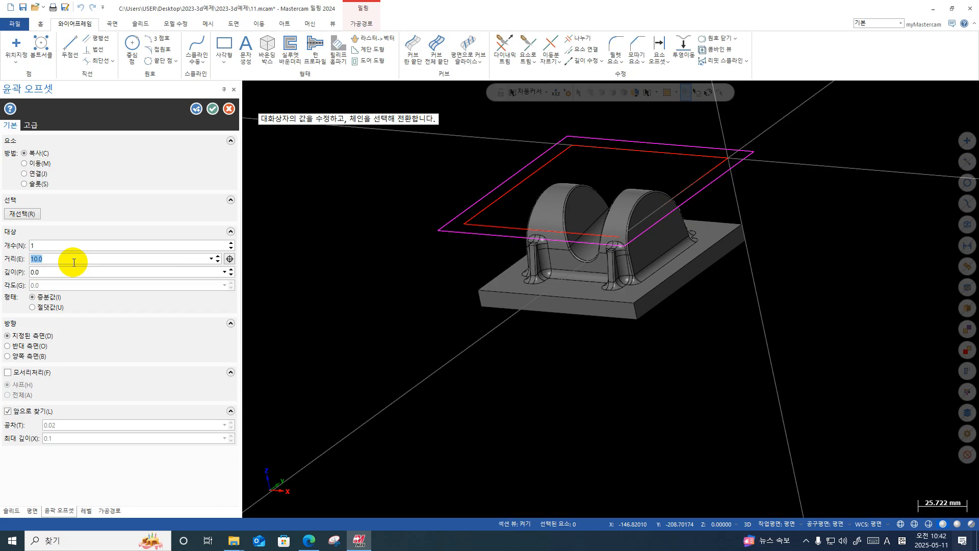
text(12)
key(Return)
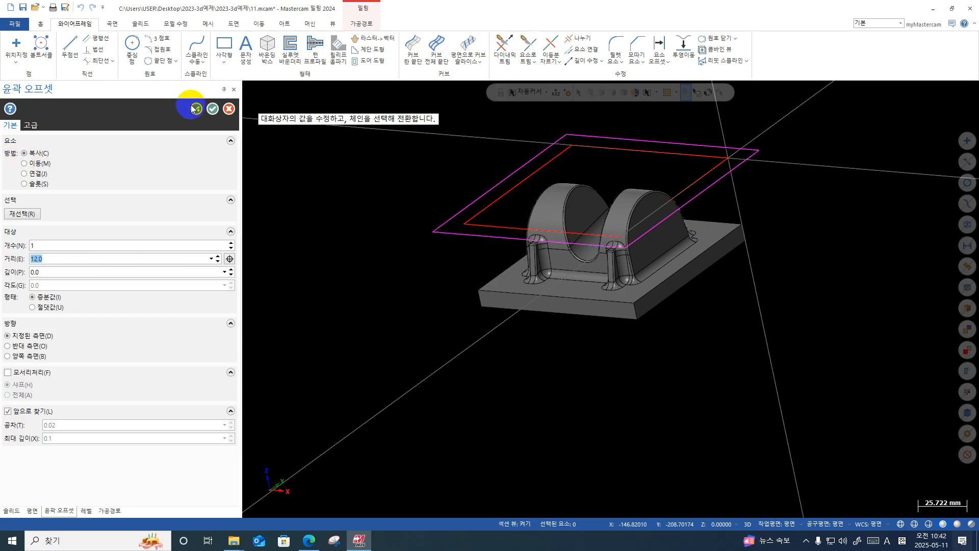
click(214, 109)
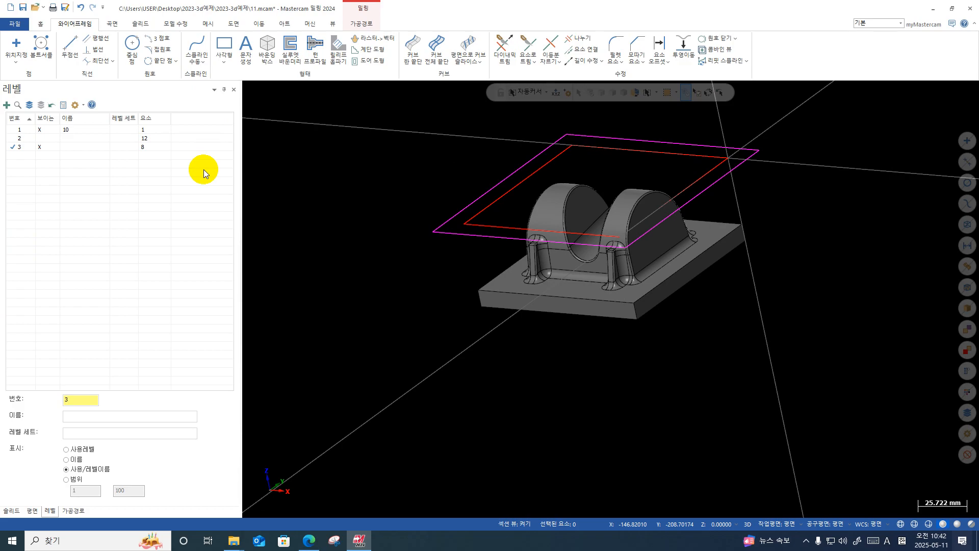
Review the surface, rough and pocket parameters of the copied surface rough pocket operation.
click(73, 511)
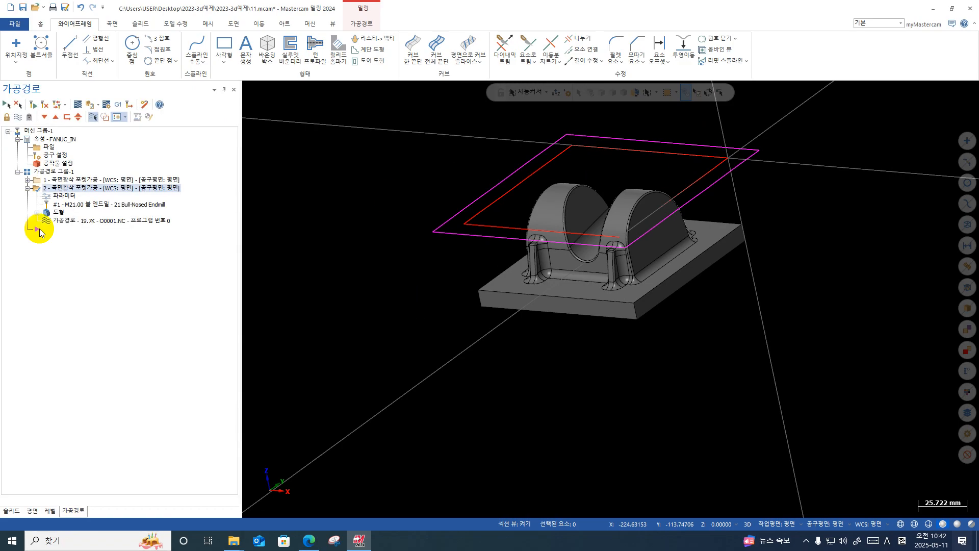
click(63, 197)
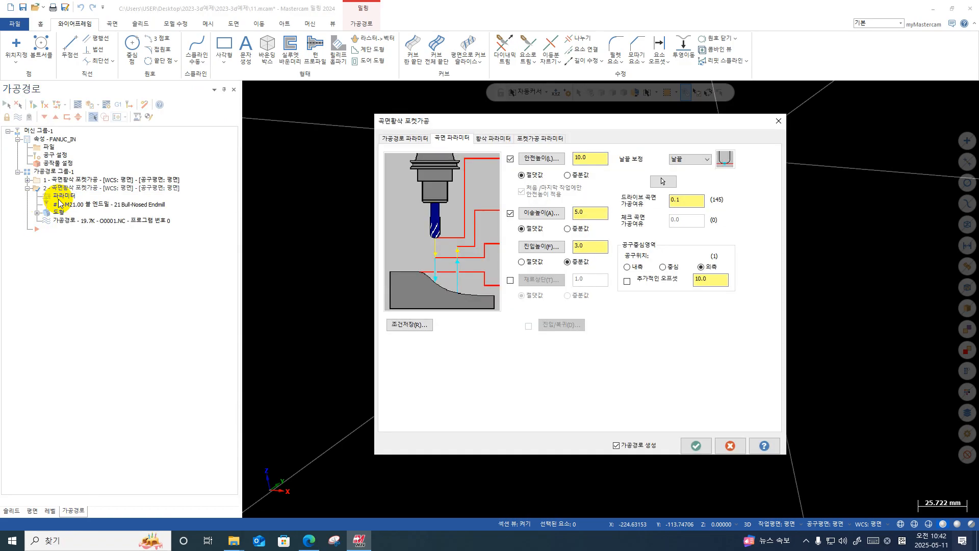
click(493, 139)
click(522, 138)
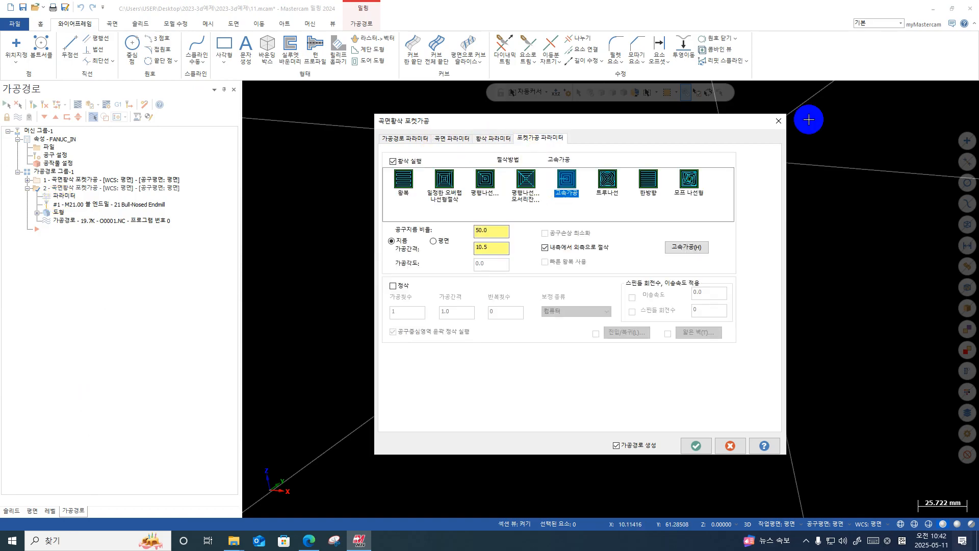
click(777, 122)
Undo the offset boundary and recreate it as an outward copy of the rectangle with Offset Contour at a distance of 12.
click(80, 7)
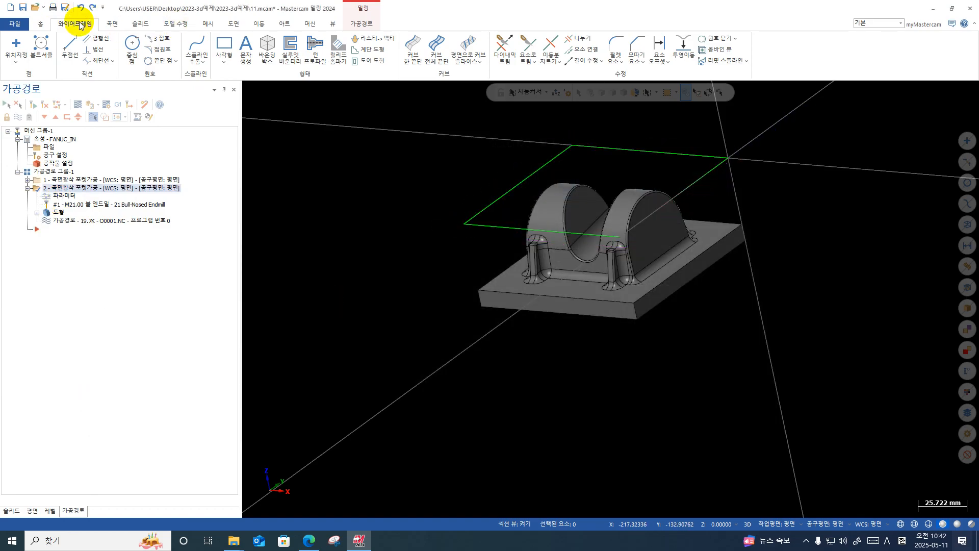
click(668, 61)
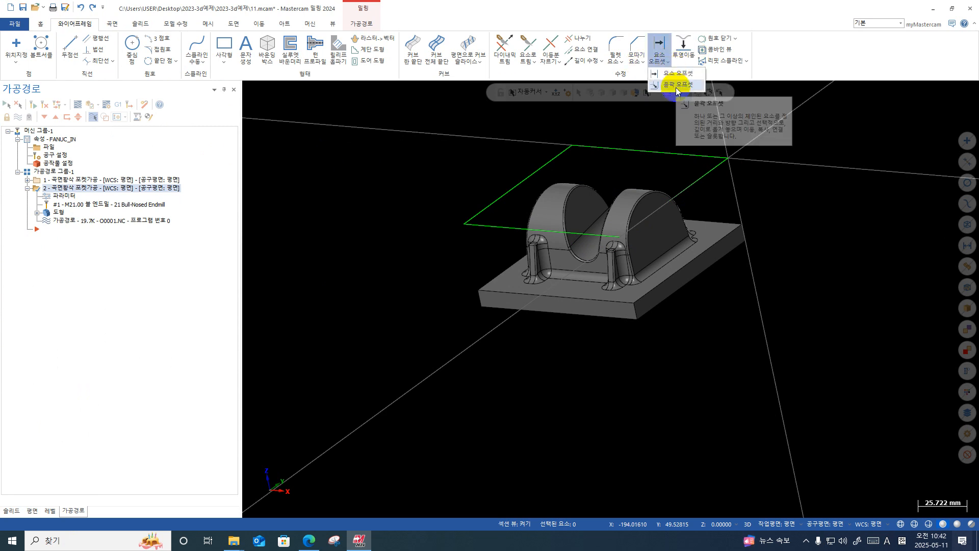
click(676, 86)
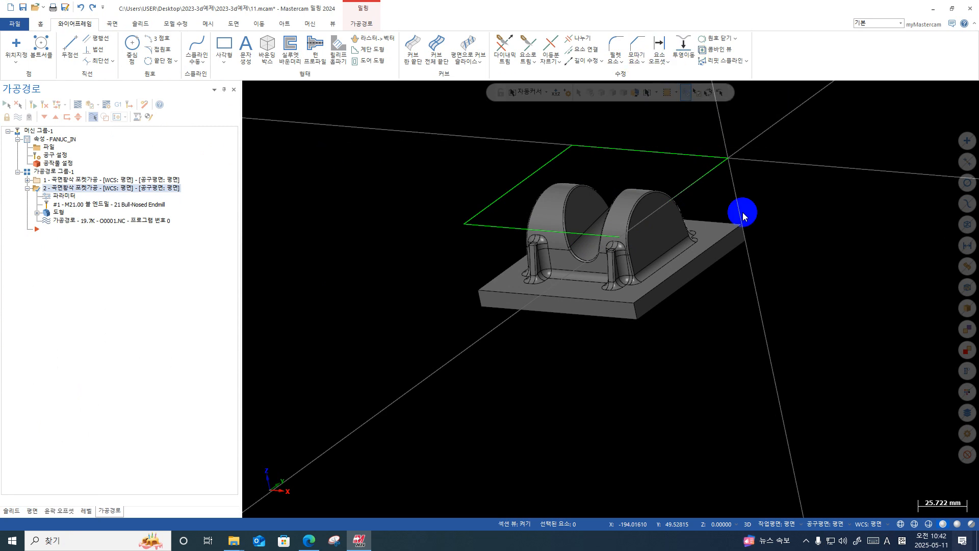
click(713, 169)
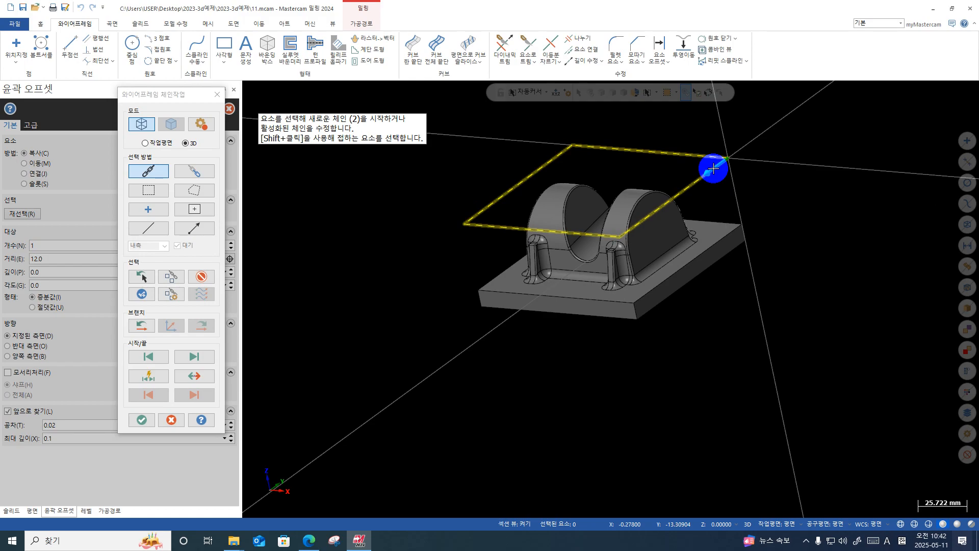
key(Return)
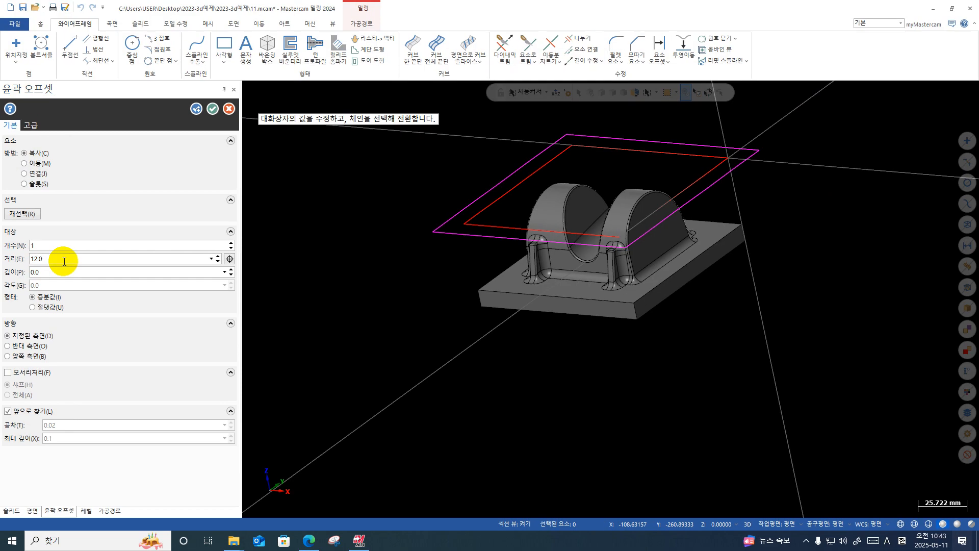
click(215, 108)
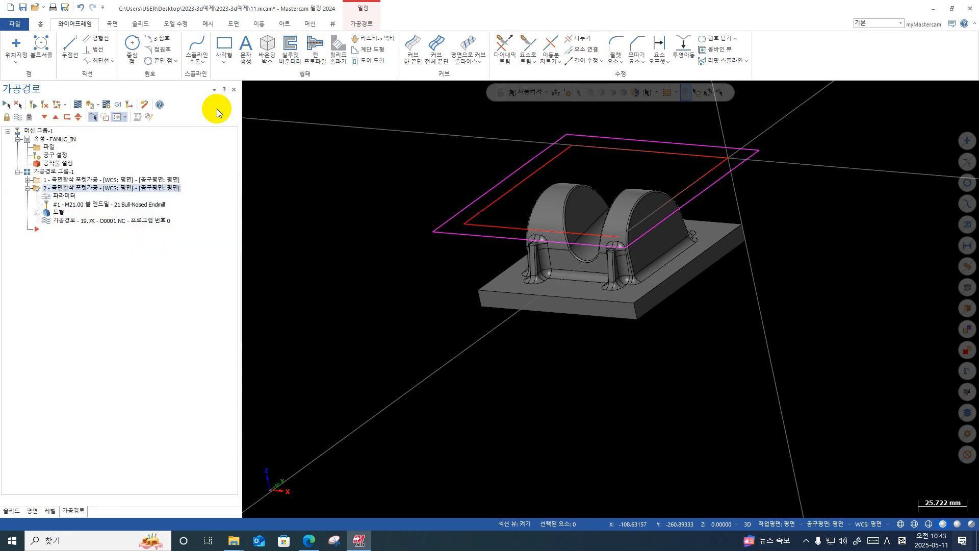
Replace the copied operation's tool containment boundary with the larger offset rectangle.
click(62, 212)
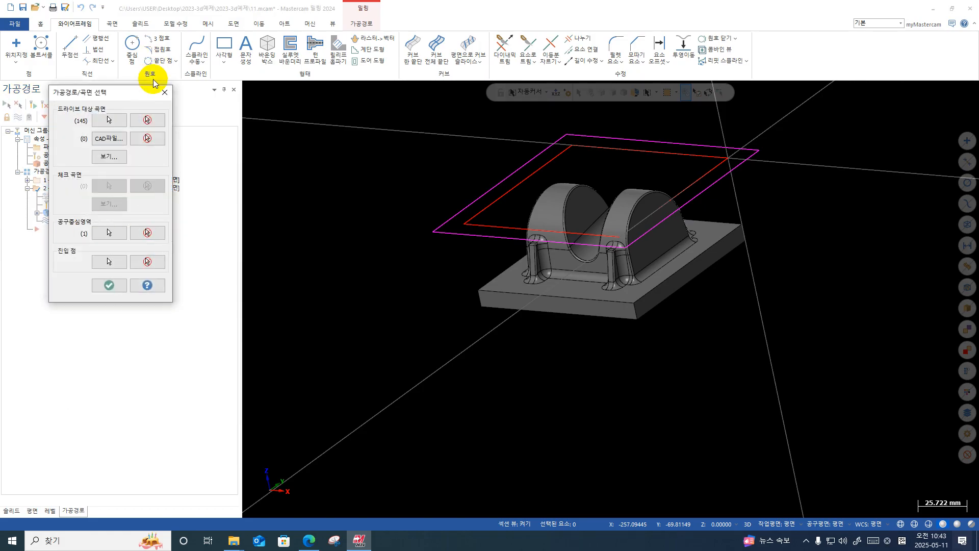
click(147, 232)
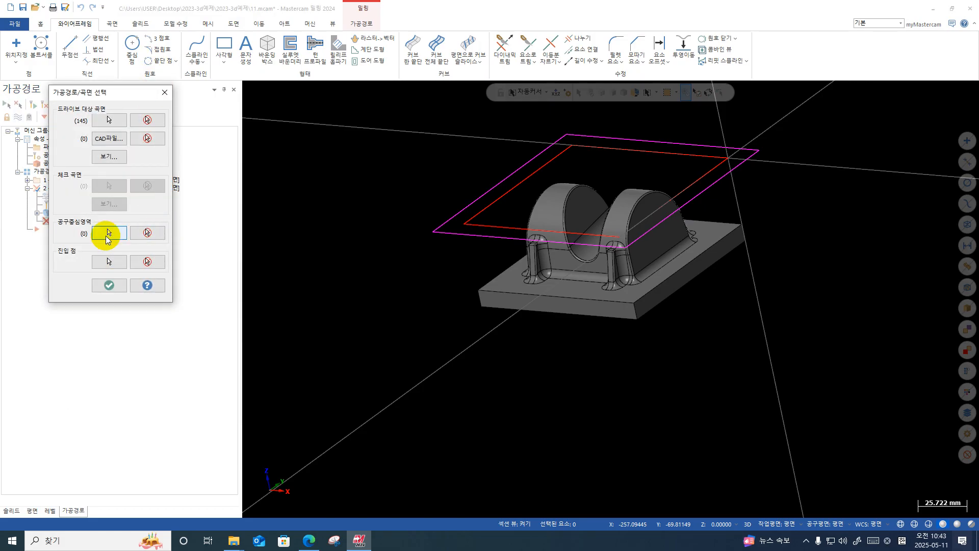
click(108, 234)
click(729, 174)
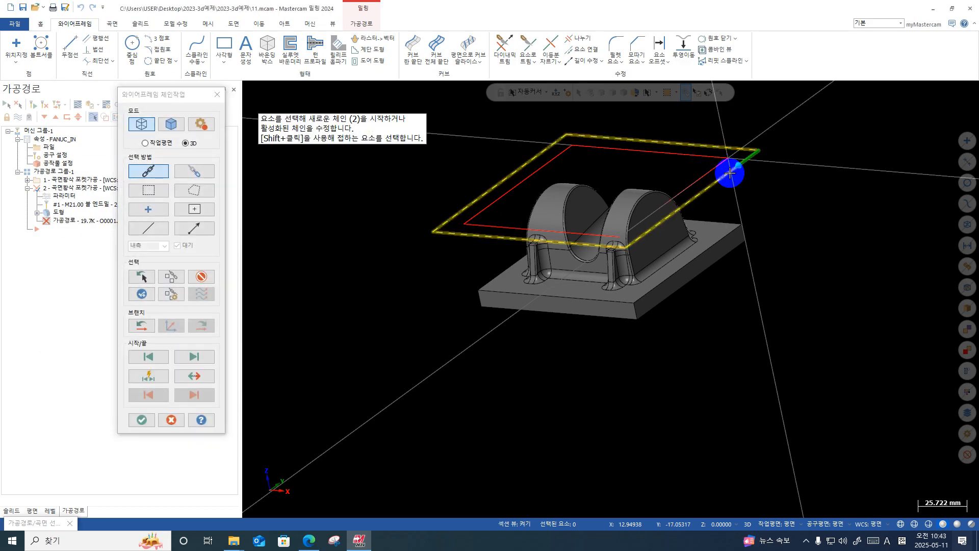
key(Return)
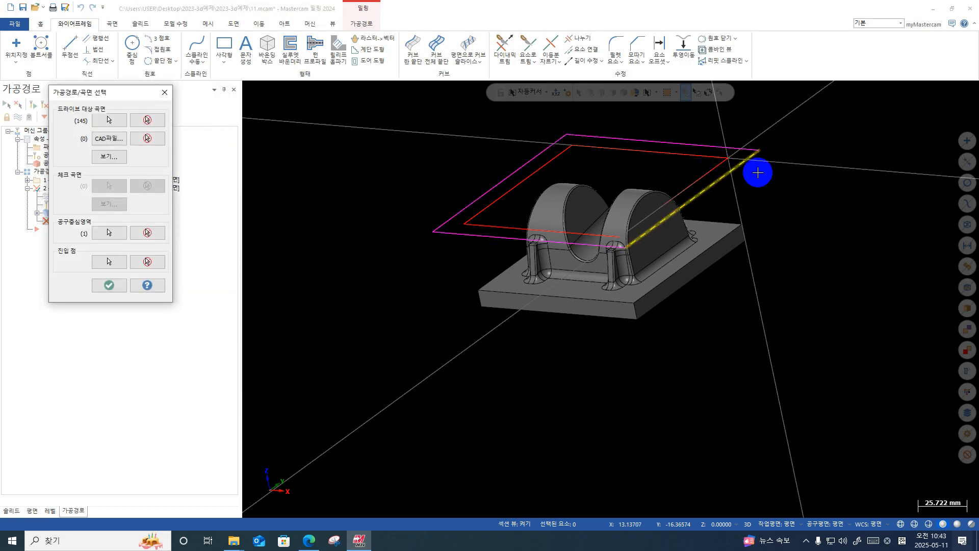
click(147, 232)
click(122, 234)
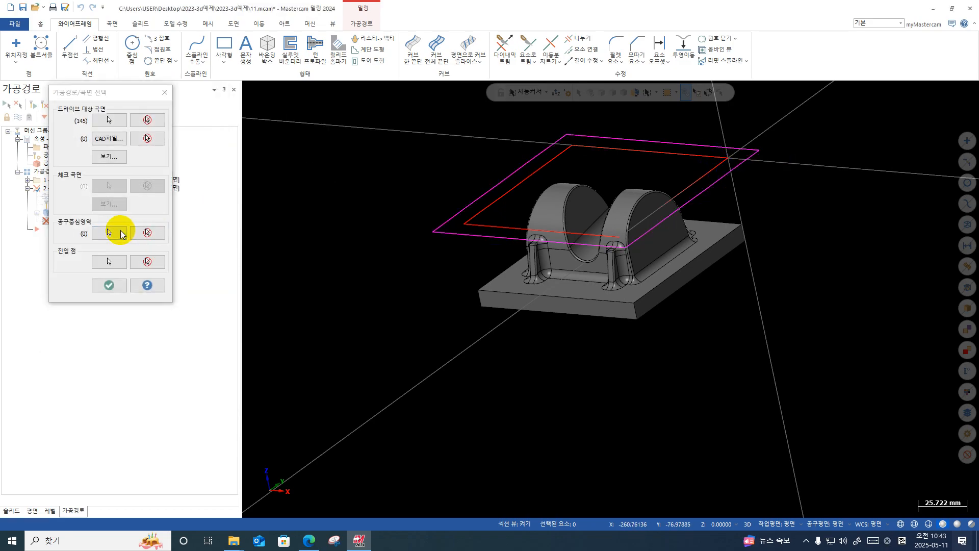
click(732, 173)
key(Return)
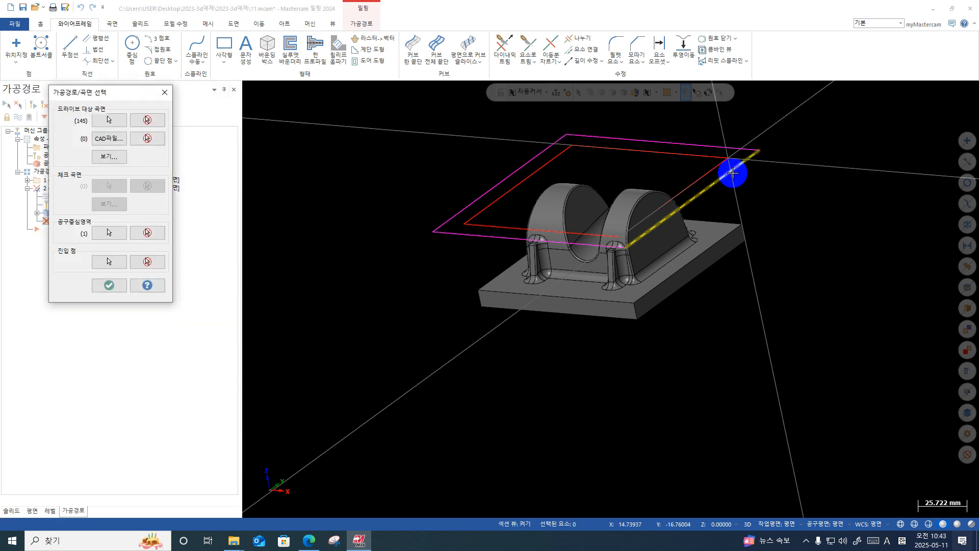
click(109, 284)
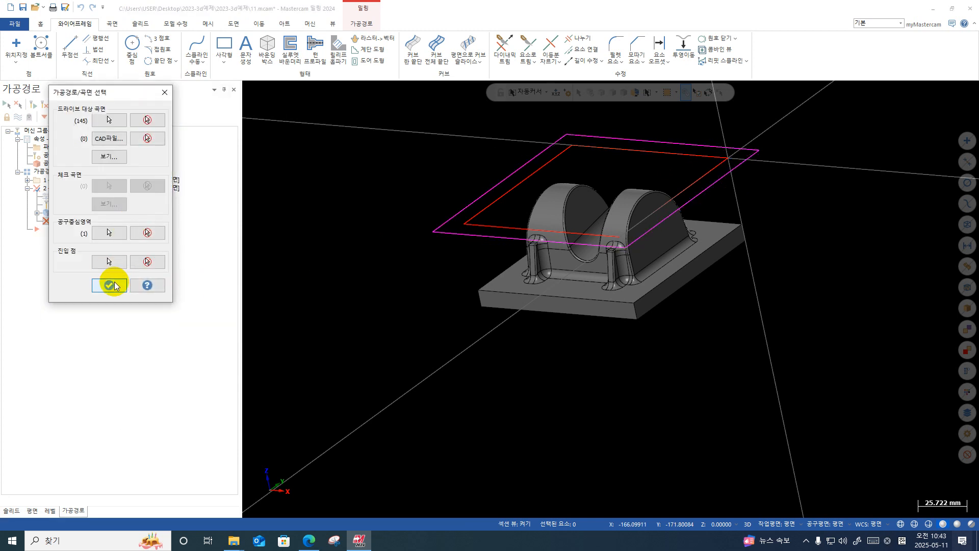
Set the copied operation's containment tool position to center and regenerate the toolpath.
click(66, 196)
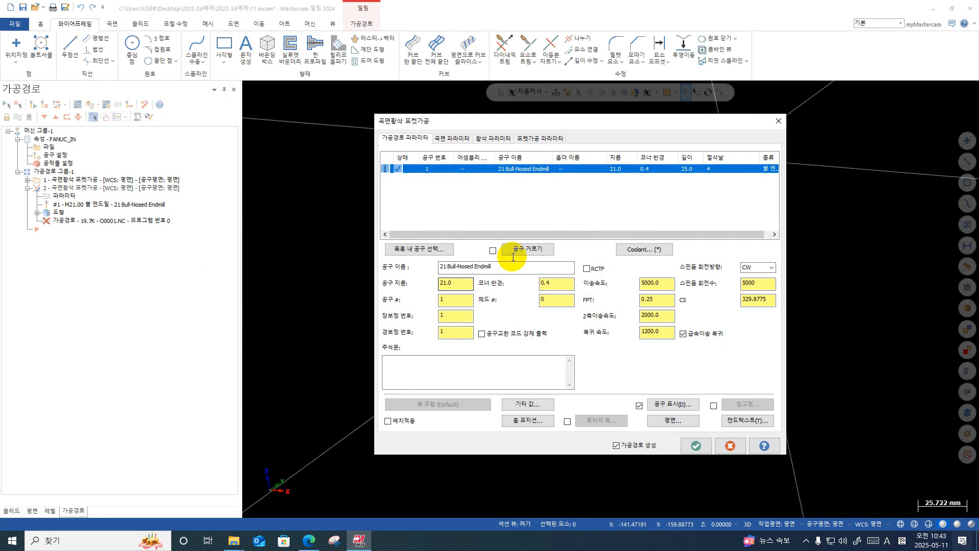
click(487, 138)
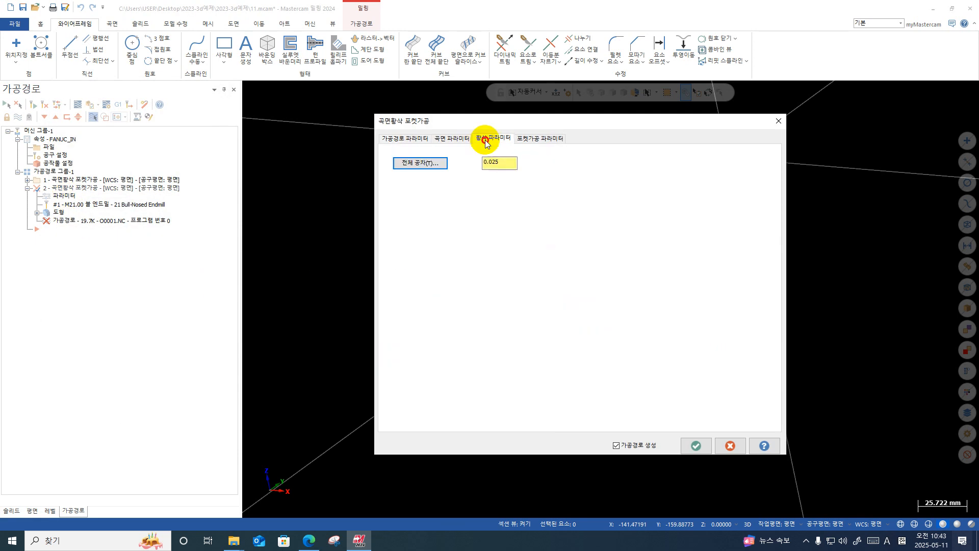
click(453, 140)
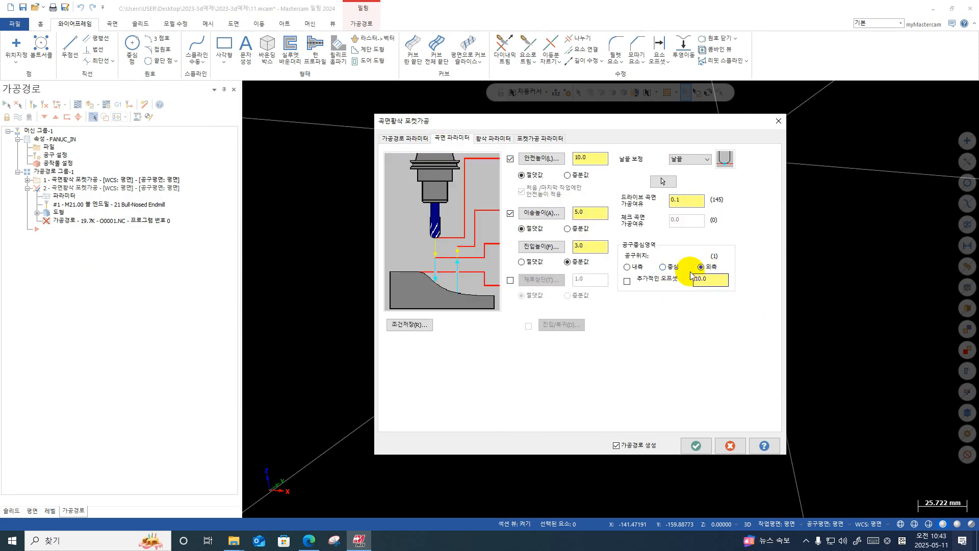
click(663, 267)
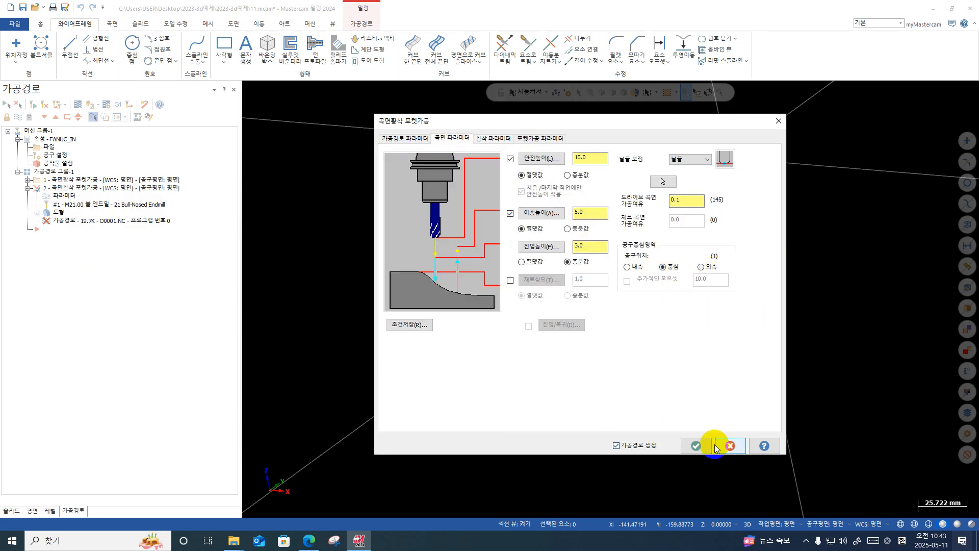
click(685, 449)
click(559, 289)
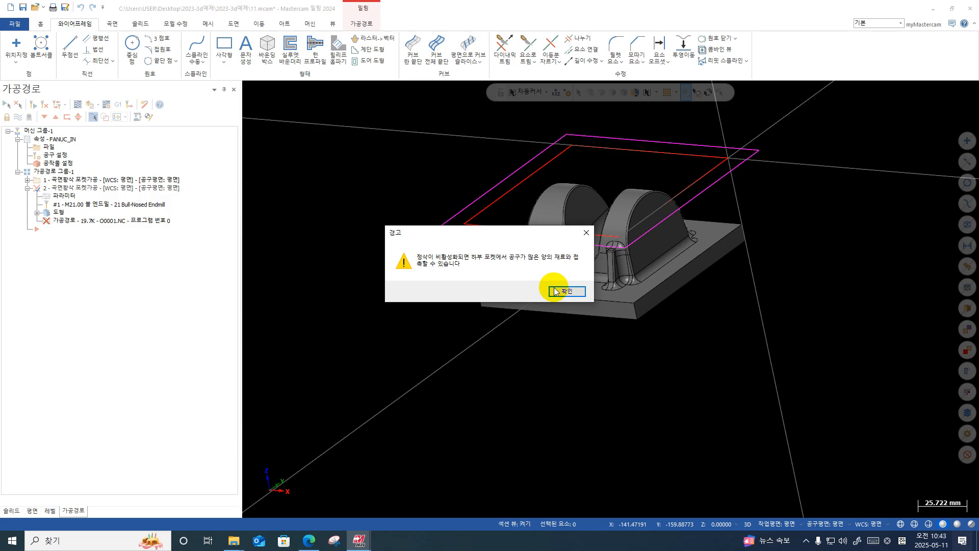
Backplot the copied toolpath with the larger boundary and check its moves along the plate edges.
click(85, 104)
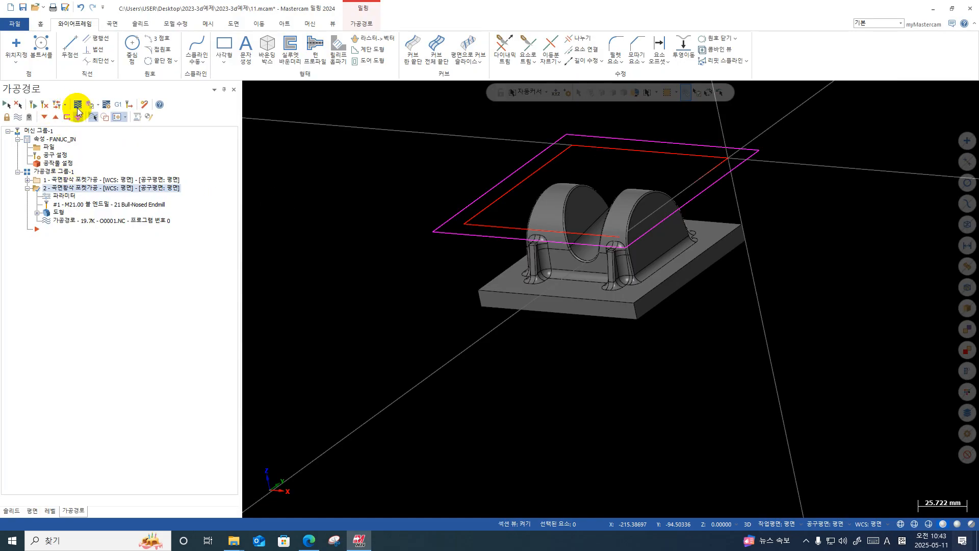
click(90, 105)
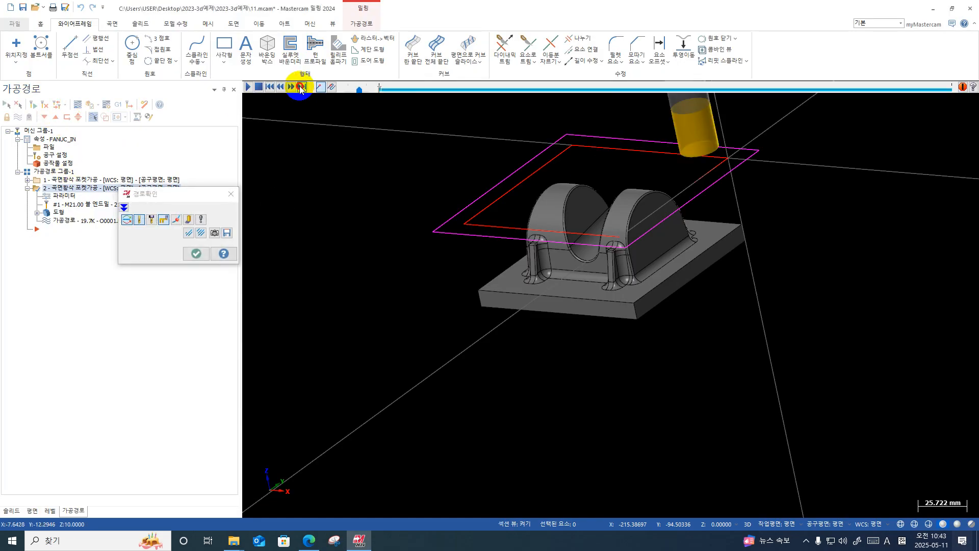
click(301, 88)
middle_drag(331, 199, 382, 218)
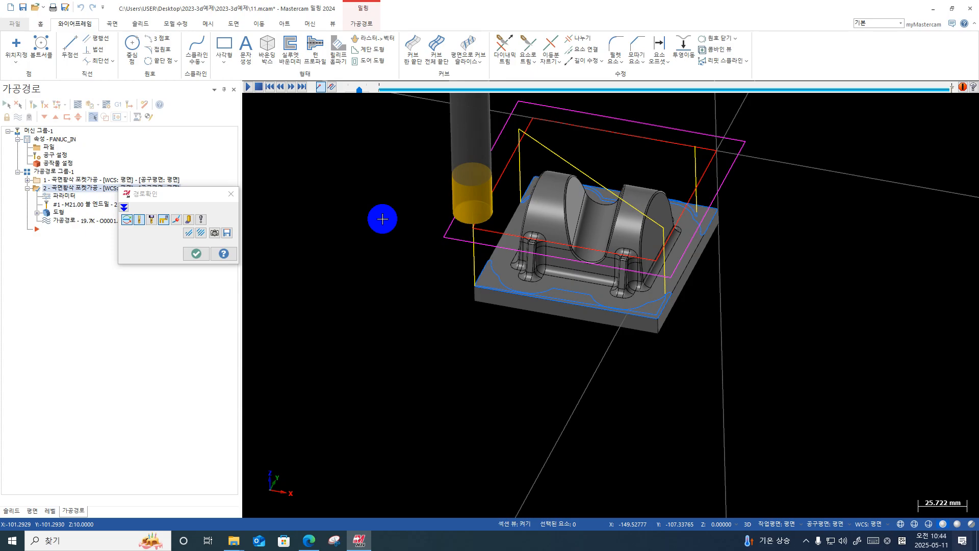
click(195, 253)
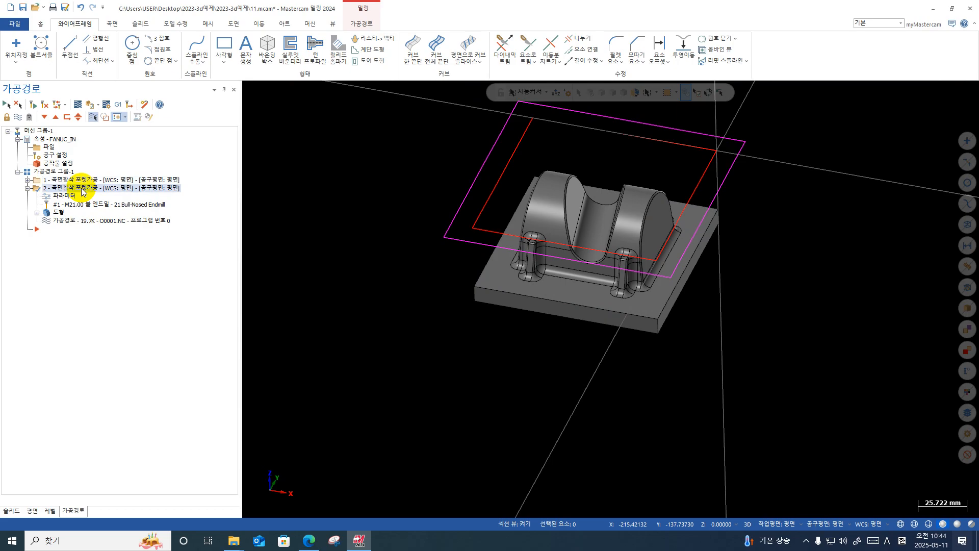
Delete the copied surface rough pocket operation from the toolpath group.
key(Delete)
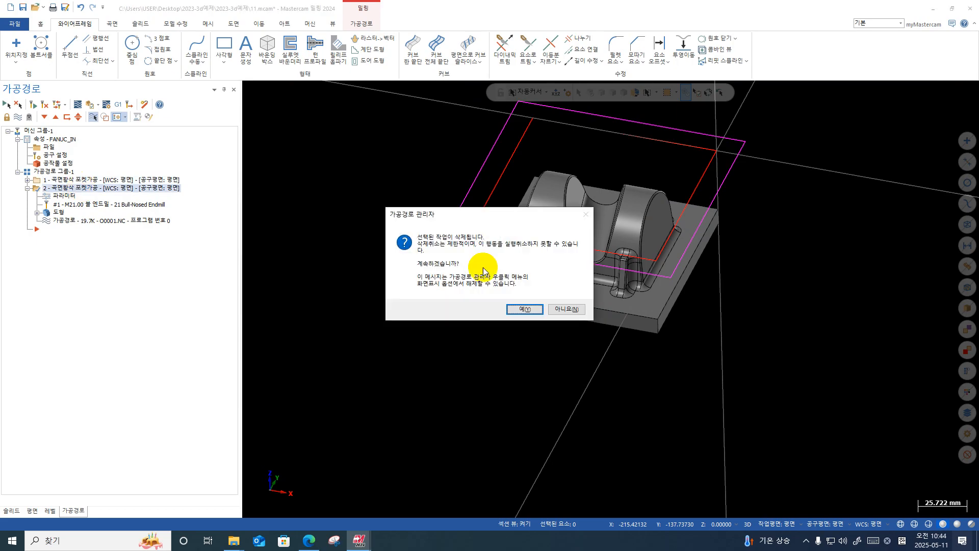
click(512, 308)
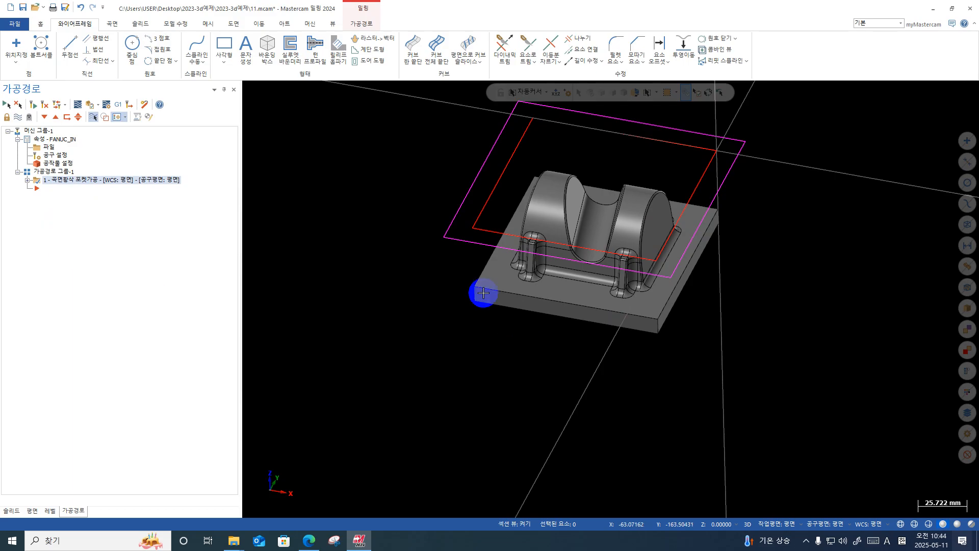
Delete the outer offset rectangle and clear the result colors from the remaining boundary.
click(451, 242)
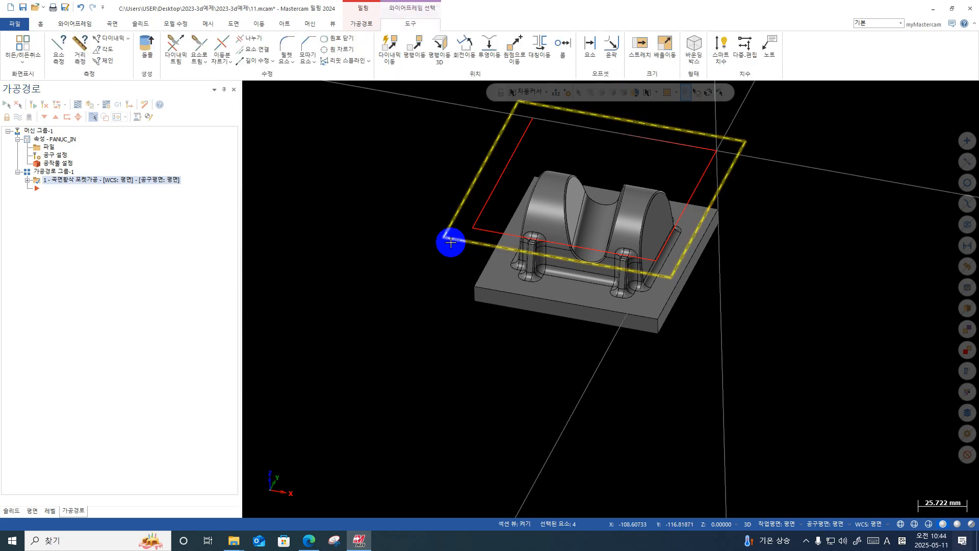
key(Delete)
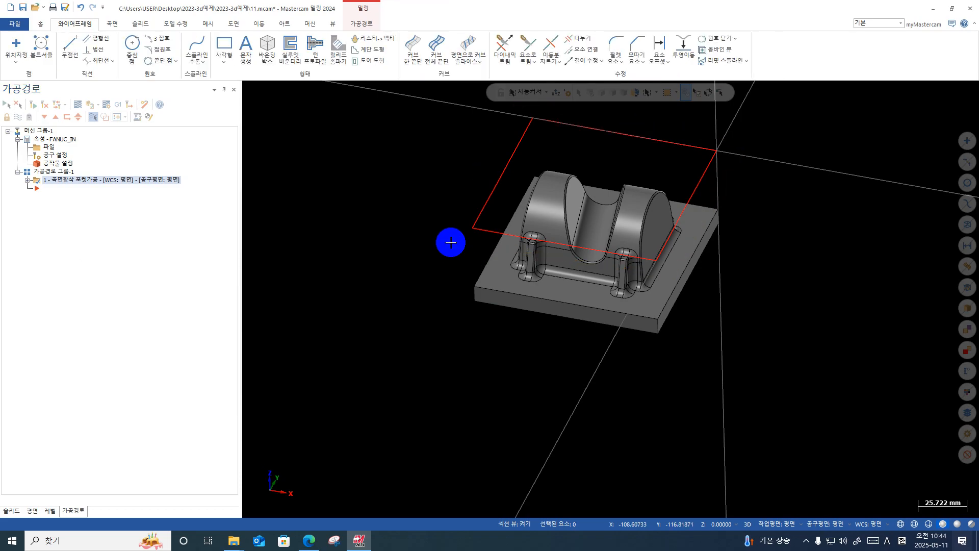
right_click(865, 174)
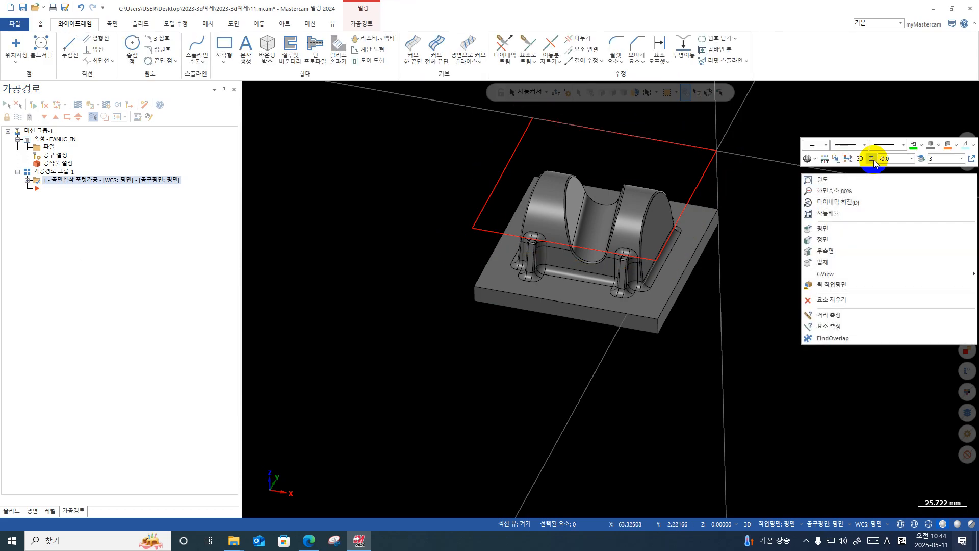
click(847, 160)
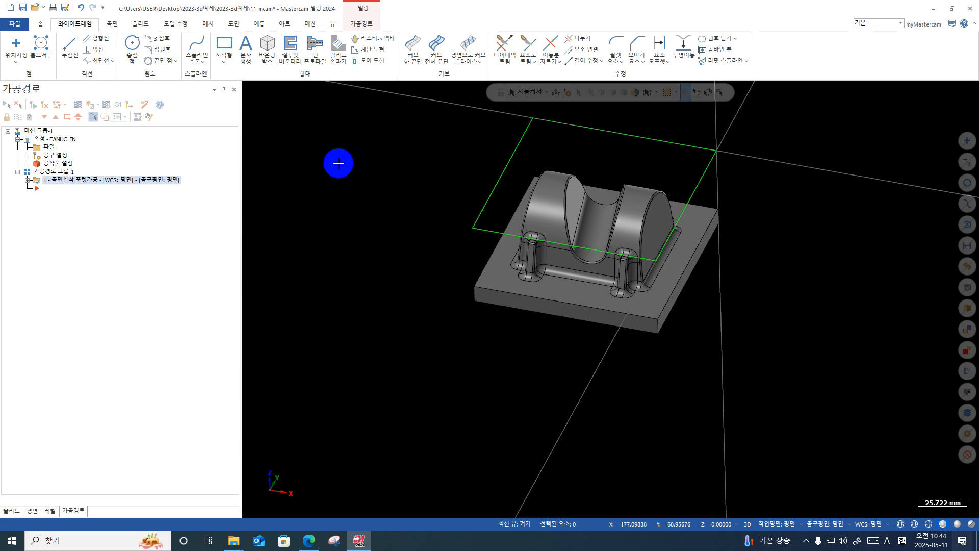
Start a 2D high-speed Area Mill toolpath with the solid plate's flat upper face as its automatic region.
click(360, 26)
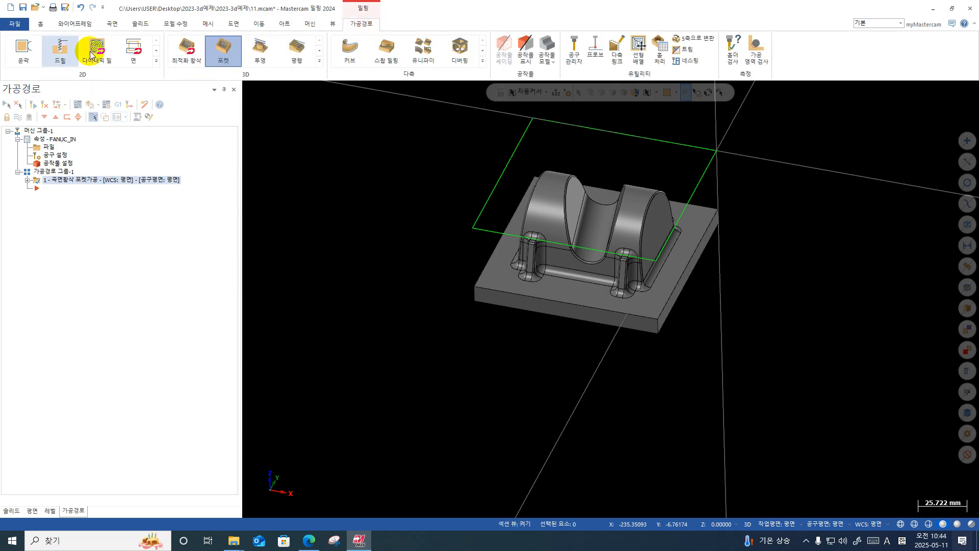
click(156, 62)
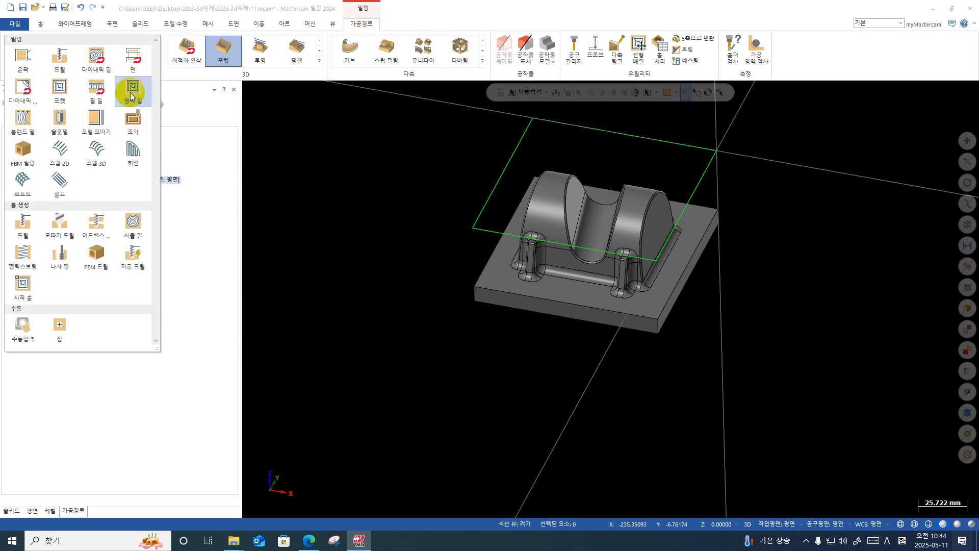
click(414, 170)
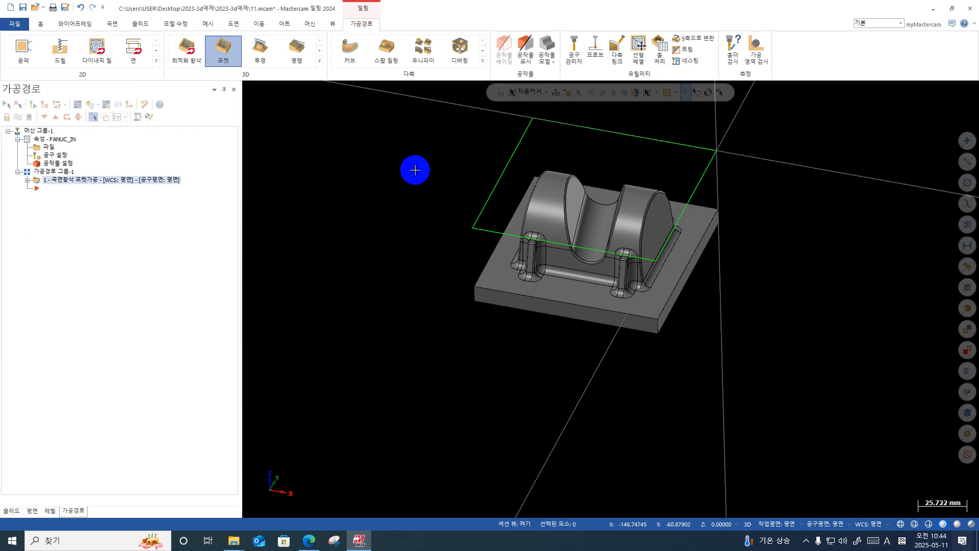
click(156, 61)
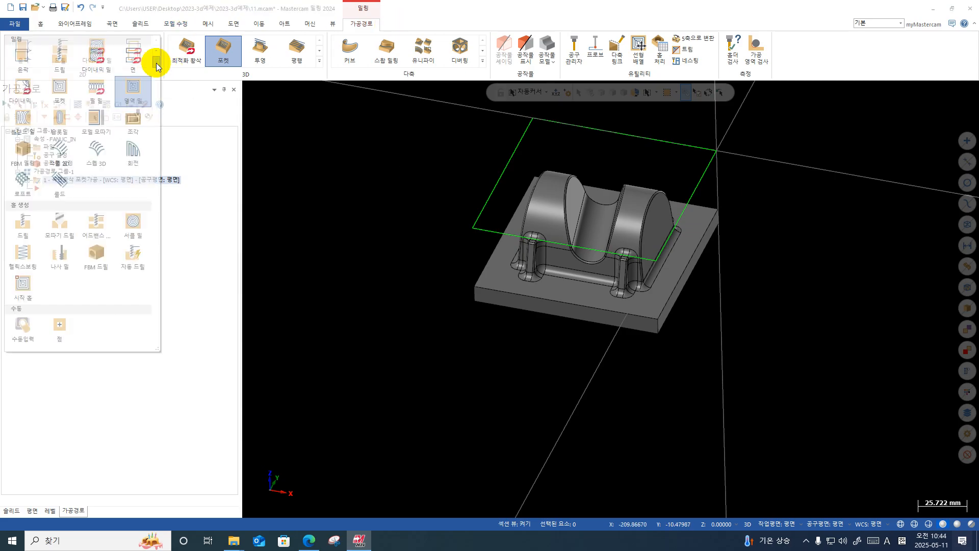
click(132, 95)
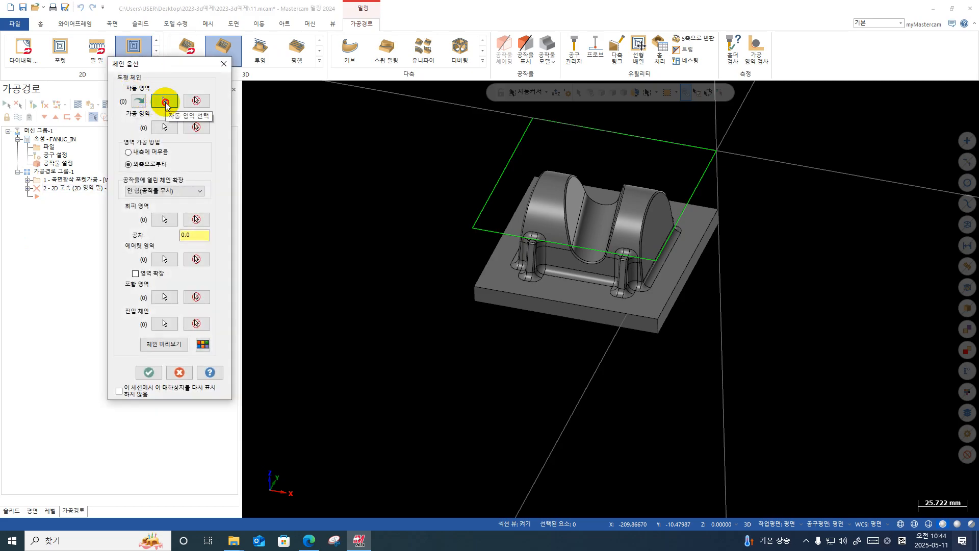
click(164, 100)
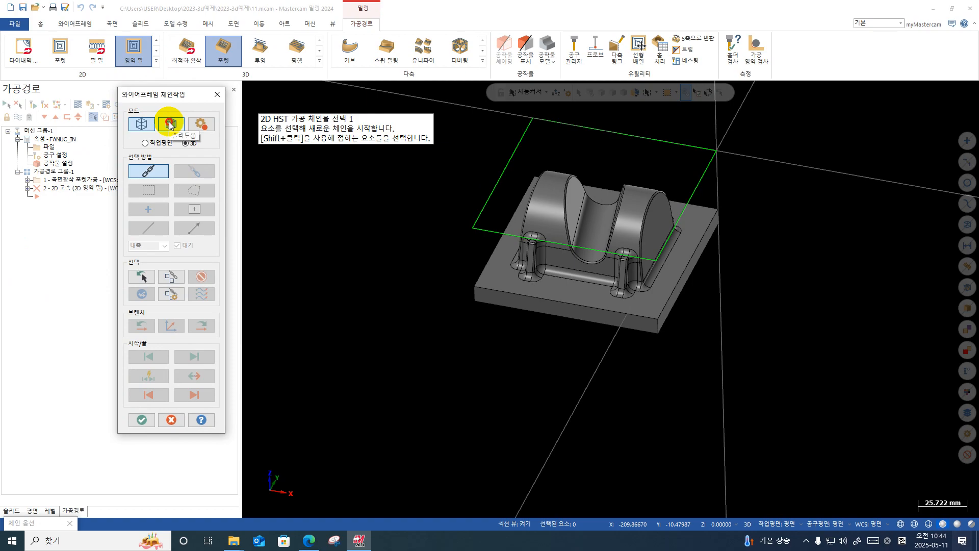
click(171, 124)
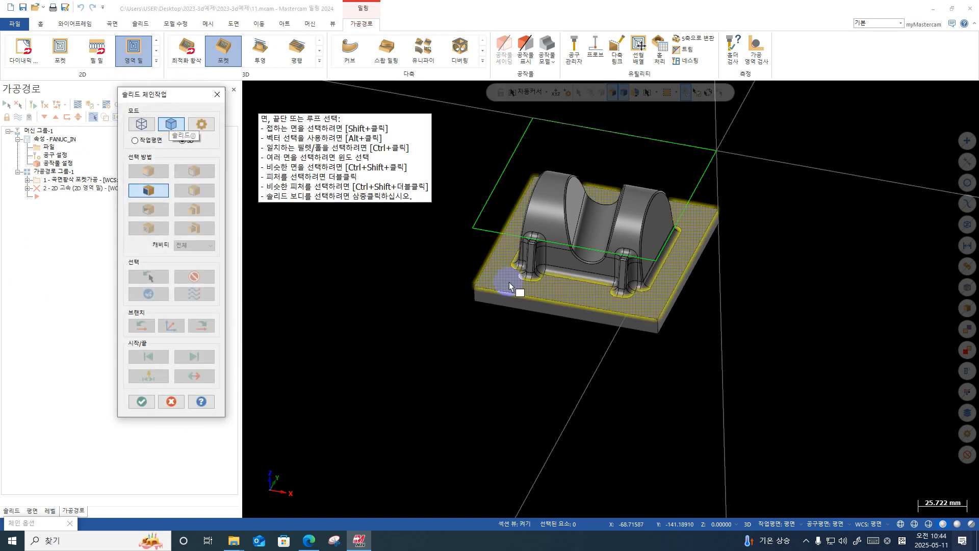
click(510, 285)
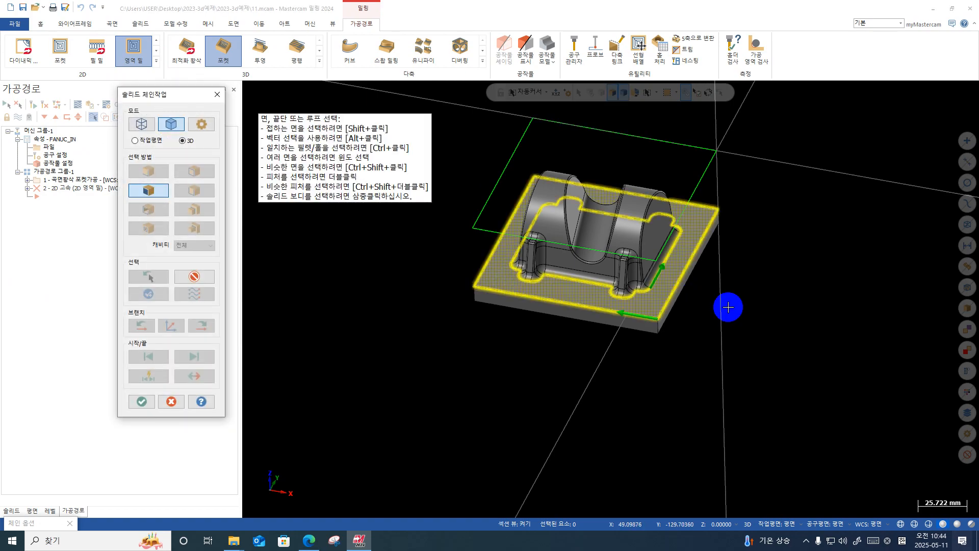
key(Return)
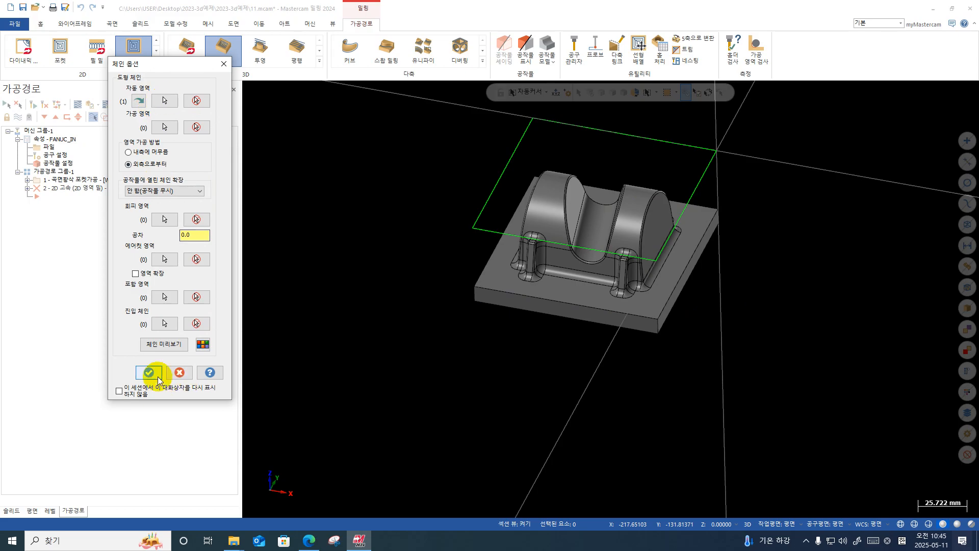
click(204, 345)
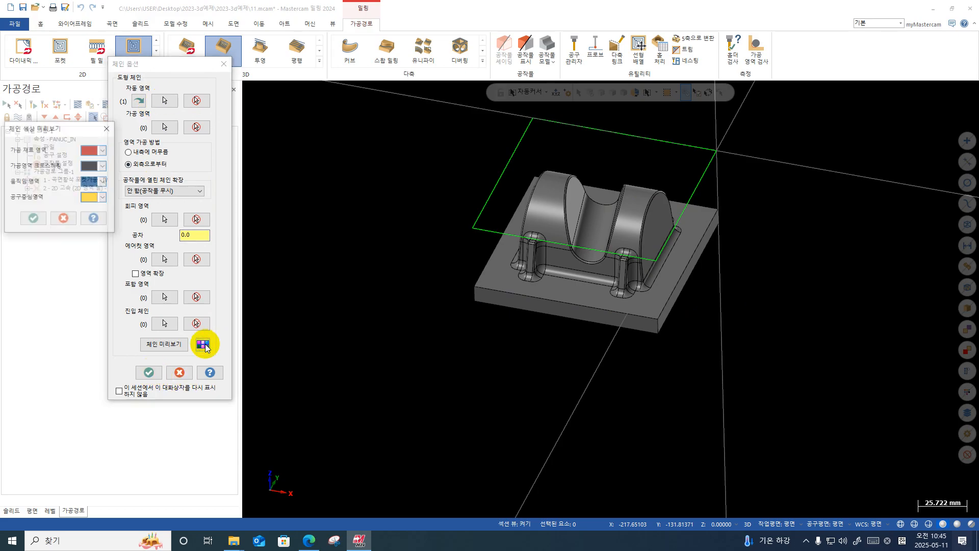
click(27, 219)
click(143, 375)
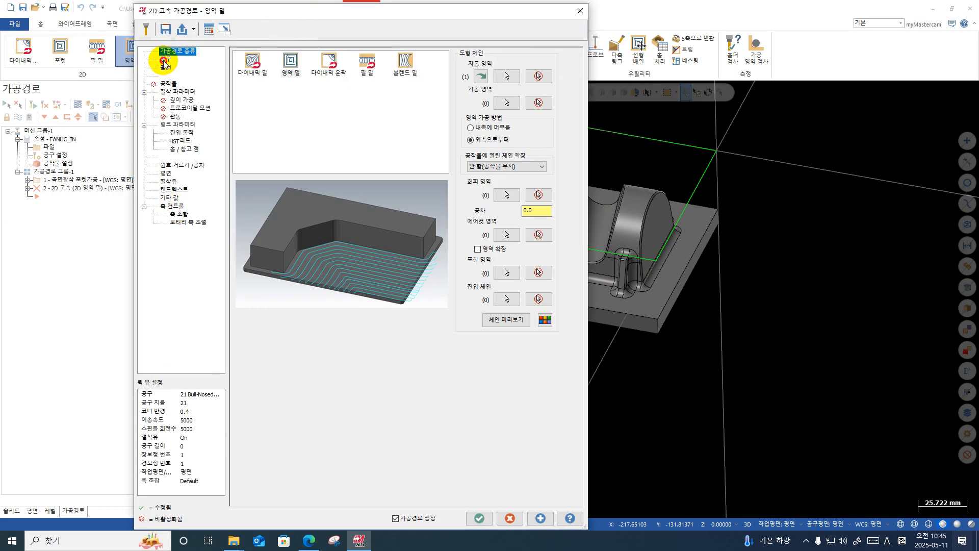
Assign the 21 mm bull-nosed endmill, set wall stock 1.0, floor stock 0.1 and depth -38.1, and generate the area mill toolpath.
click(162, 60)
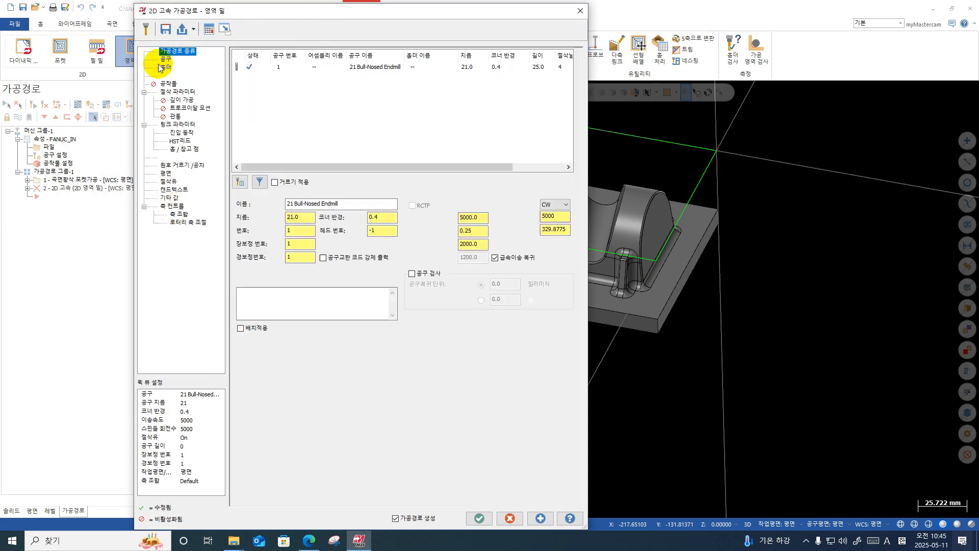
click(355, 71)
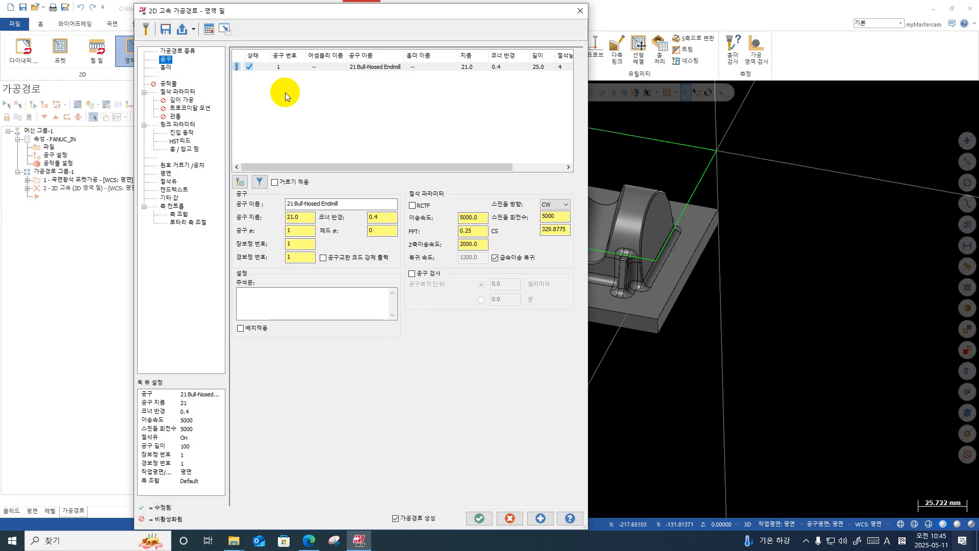
click(187, 92)
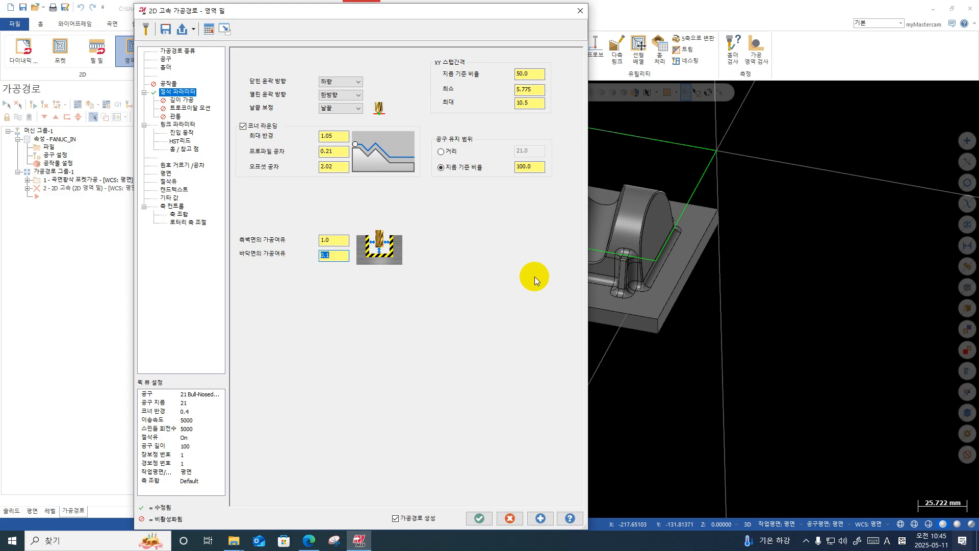
click(196, 124)
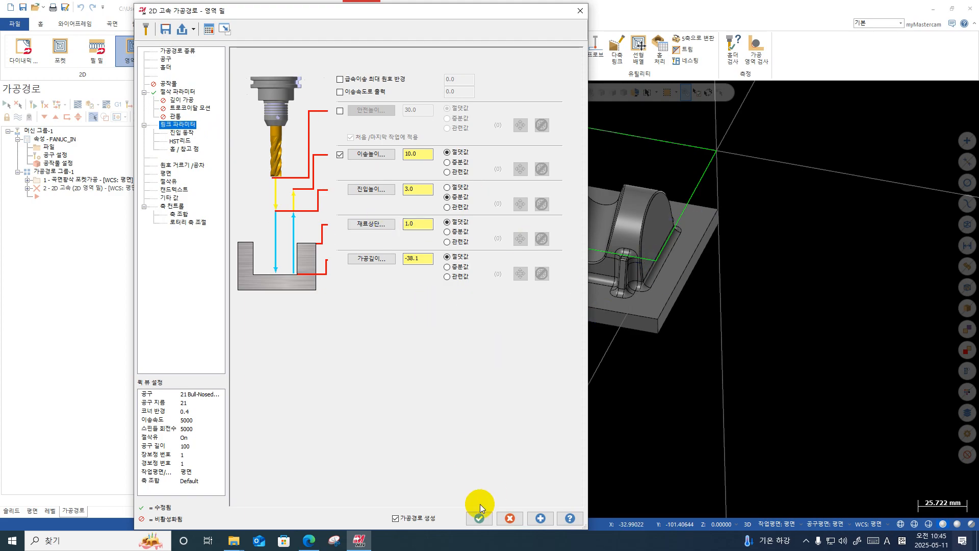
click(479, 518)
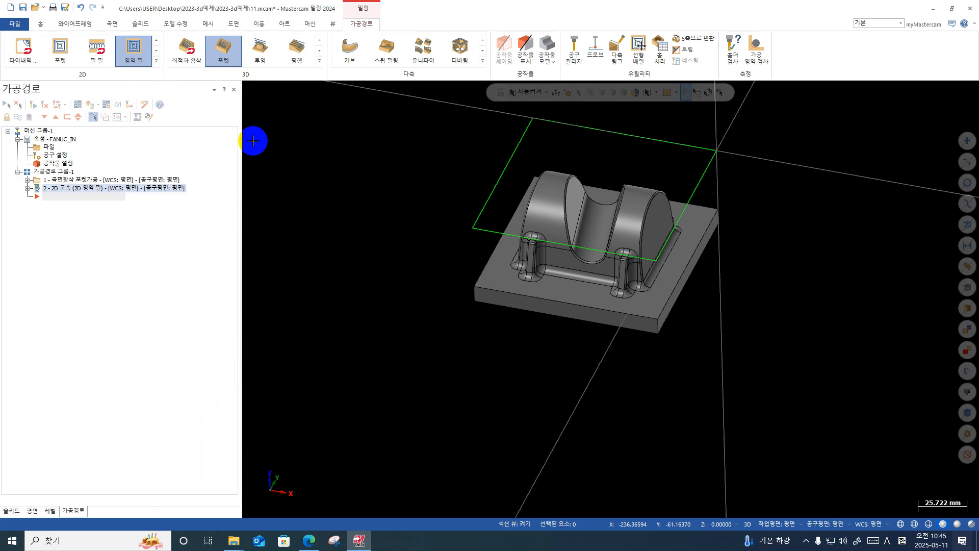
Backplot the area mill toolpath and check its moves around the plate.
click(78, 104)
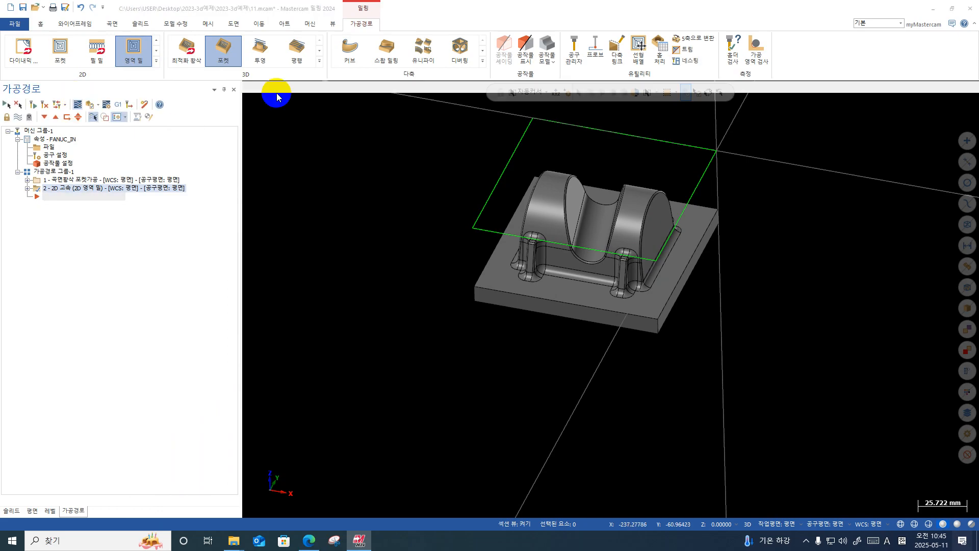
click(249, 87)
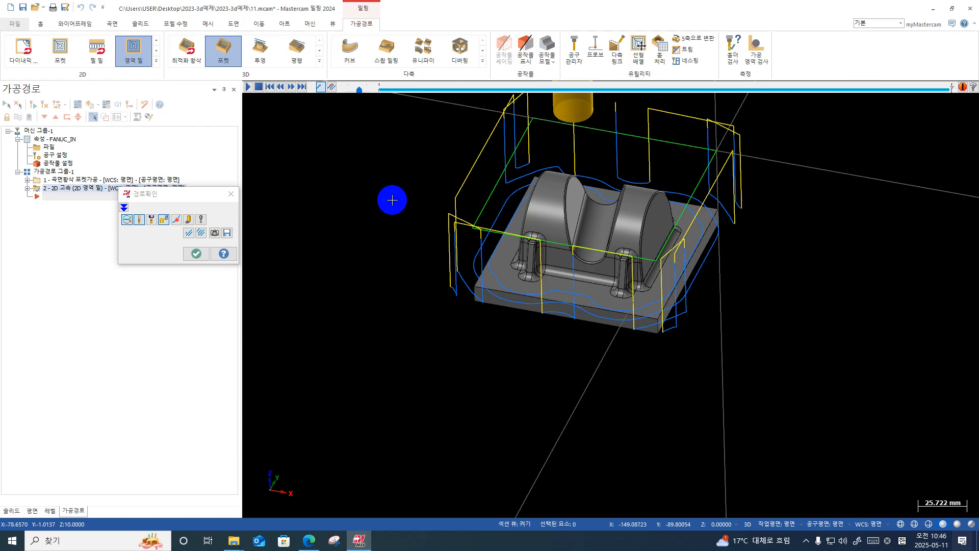
click(196, 254)
Run a verify simulation of the surface rough pocket and area mill operations together.
shift+click(79, 180)
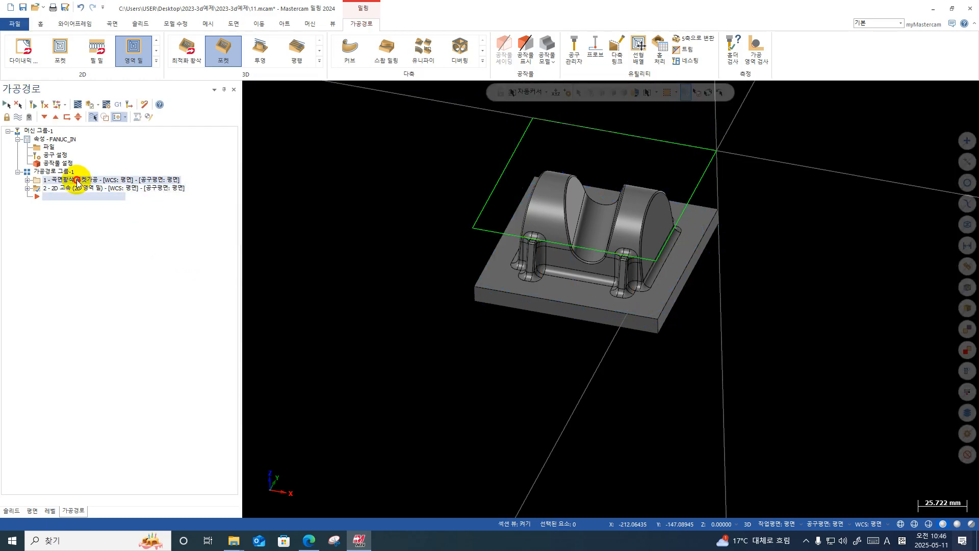
click(90, 104)
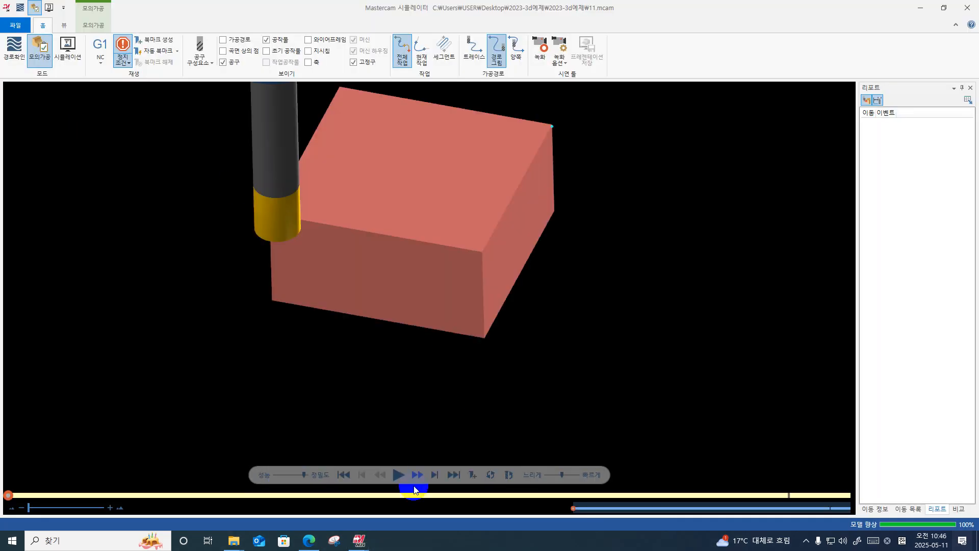
click(398, 475)
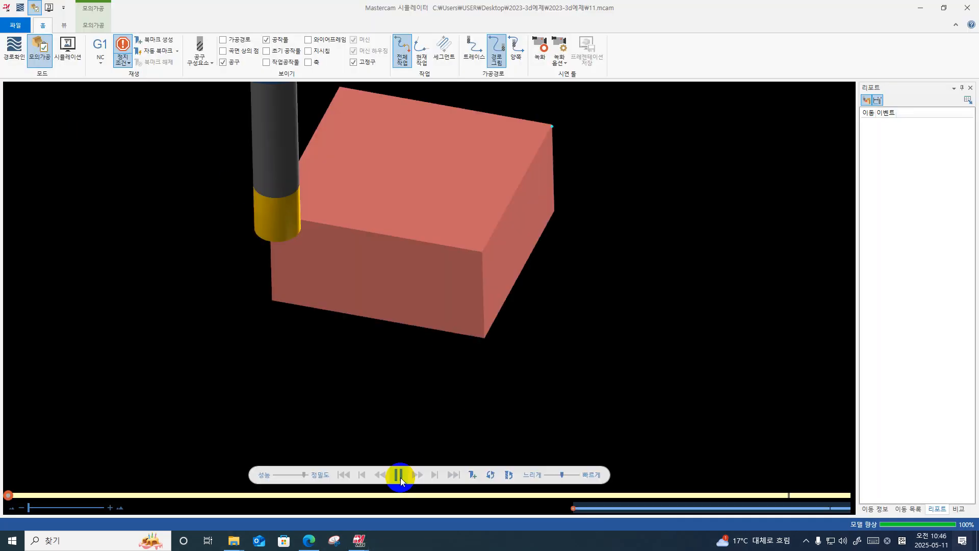
click(65, 26)
click(88, 28)
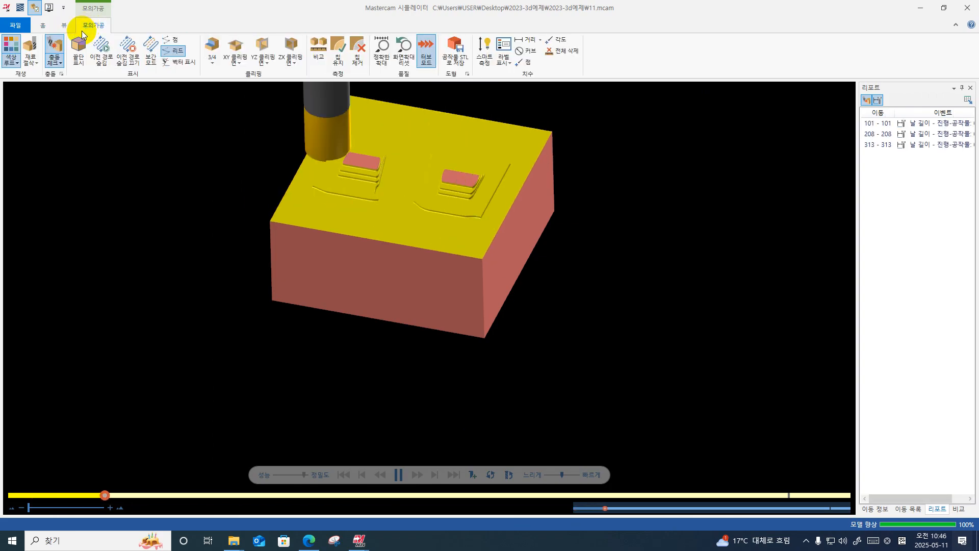
click(65, 26)
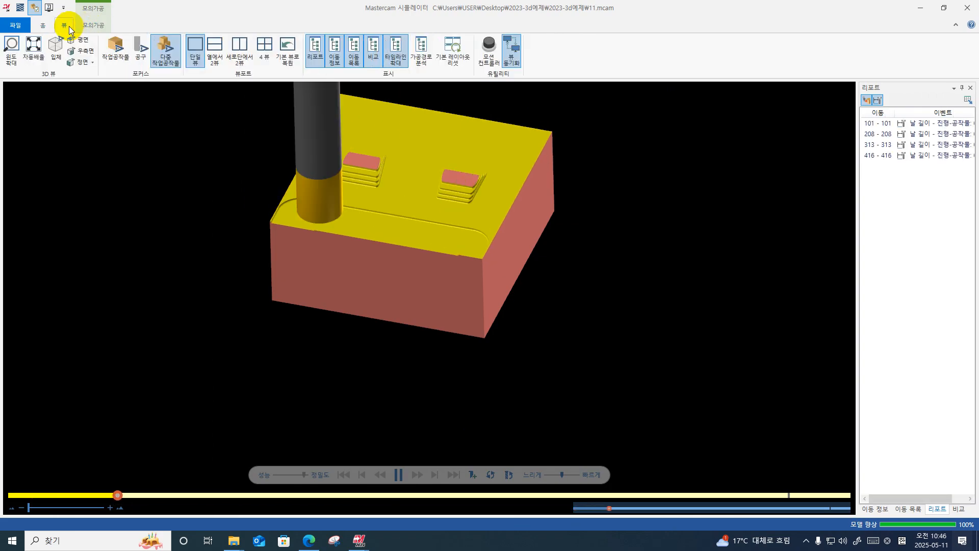
click(43, 25)
click(126, 60)
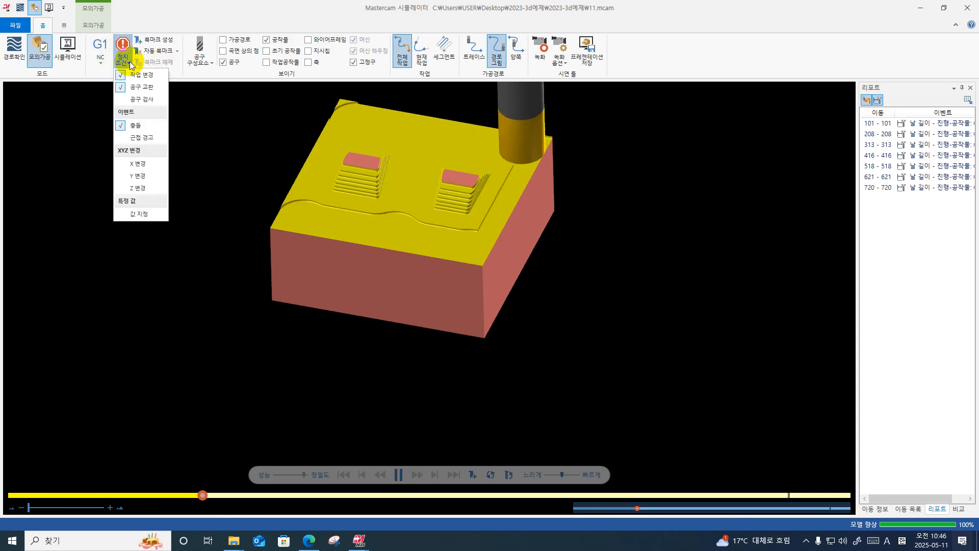
click(700, 427)
Speed up the roughing simulation, color the cuts by operation, and play the area mill pass at a slower speed.
click(571, 476)
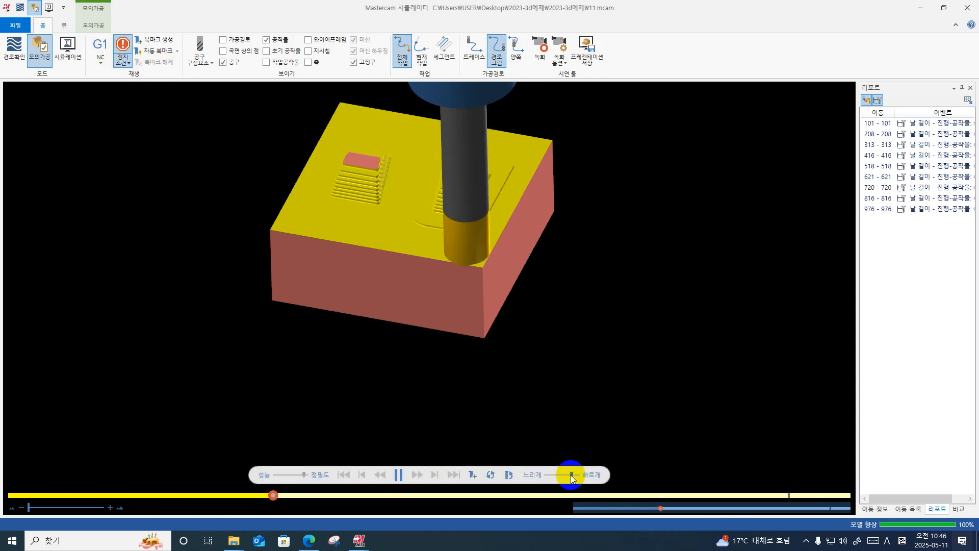
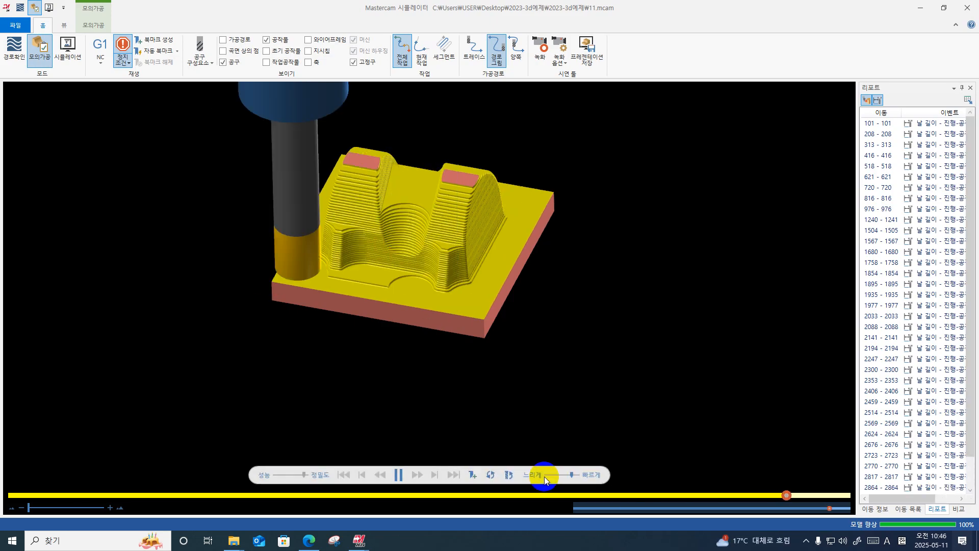
click(551, 475)
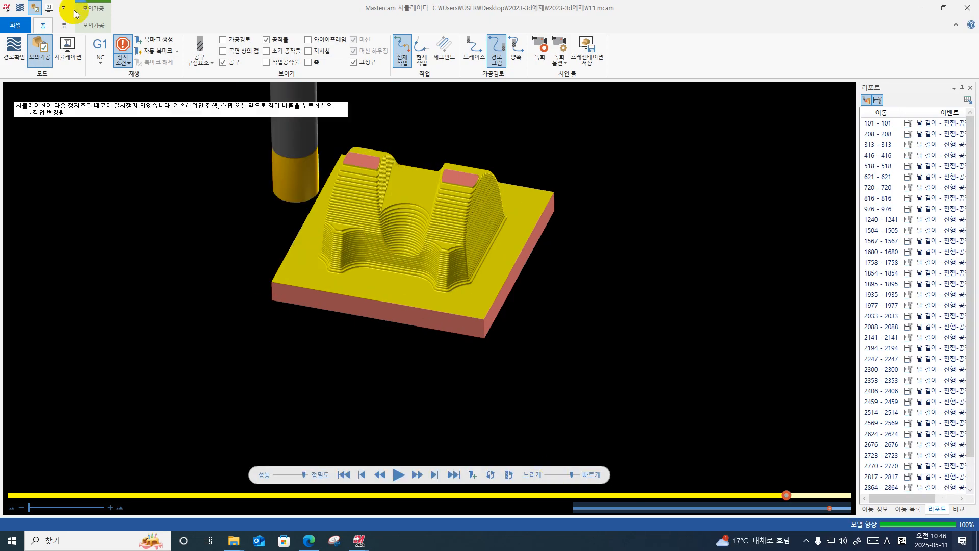
click(88, 23)
click(18, 62)
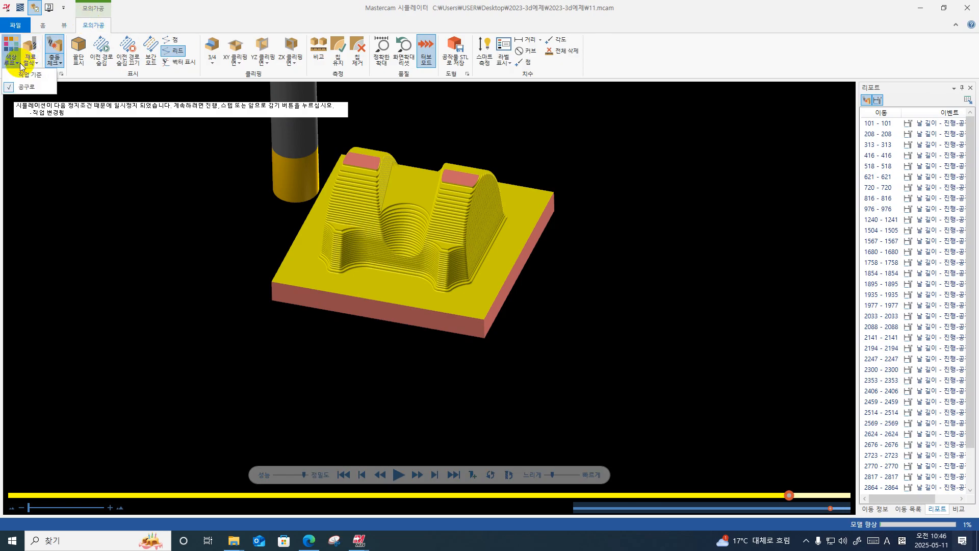
click(24, 80)
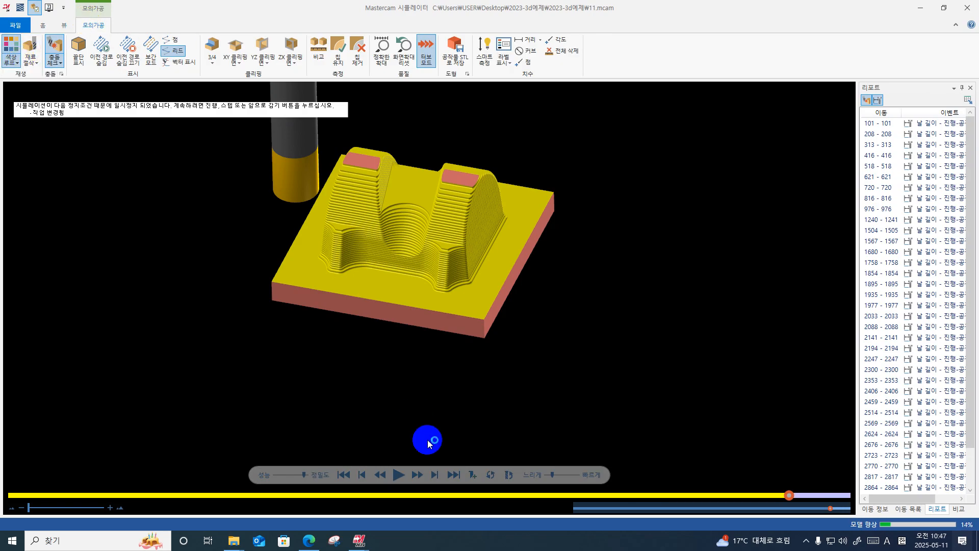
click(399, 472)
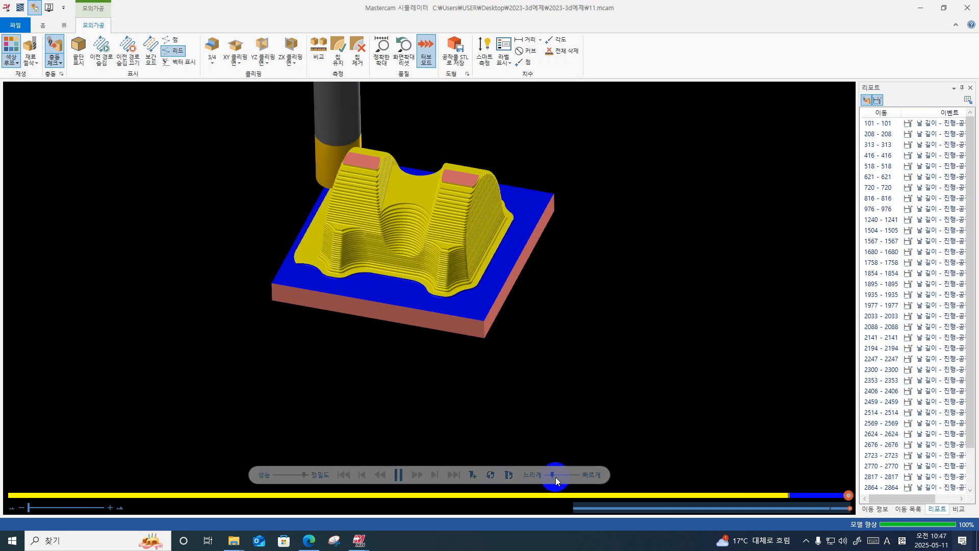
Examine the simulated part's plate surface and the area around the base of the form.
middle_drag(287, 245, 280, 280)
scroll(322, 274, up, 5)
scroll(277, 276, down, 8)
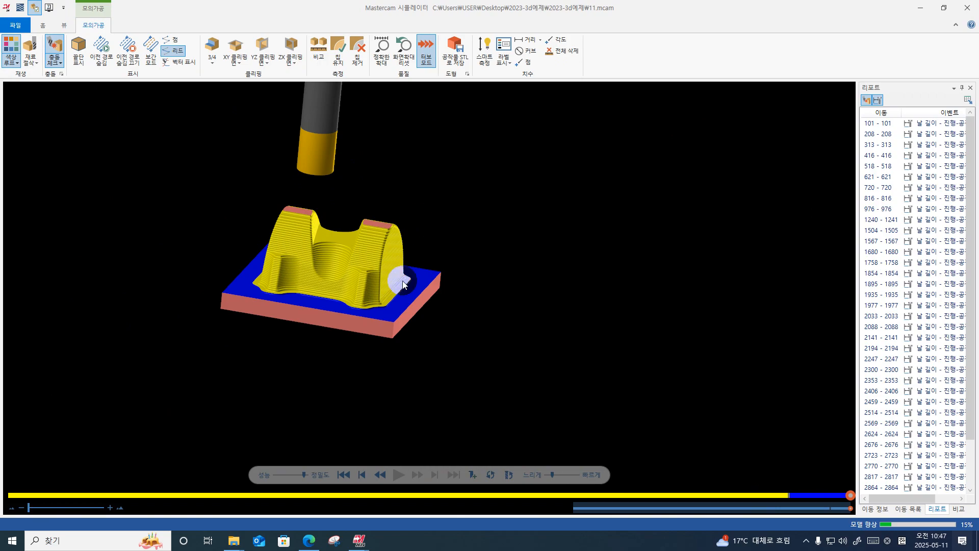
middle_drag(402, 280, 391, 308)
scroll(374, 322, up, 5)
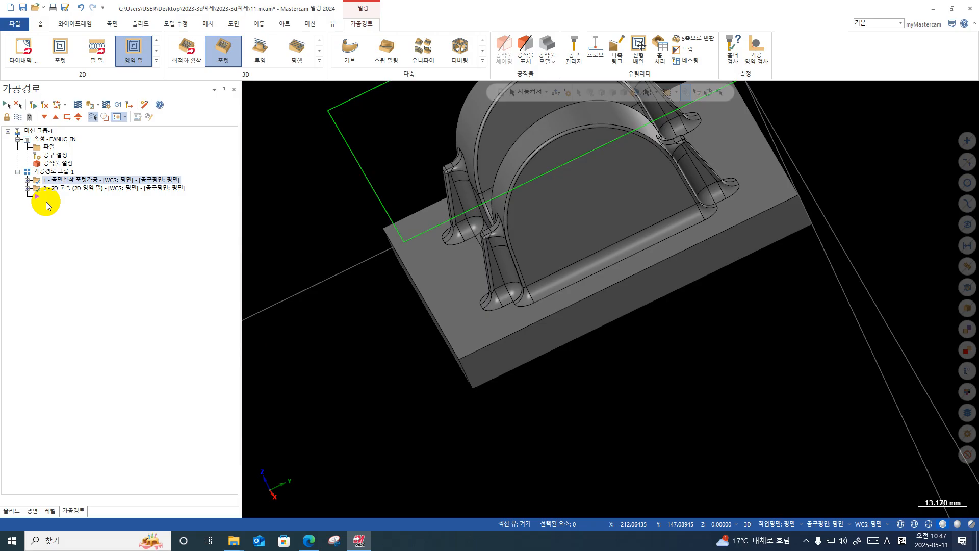
Review the area mill toolpath's cut parameters and leave them as they are.
double_click(33, 189)
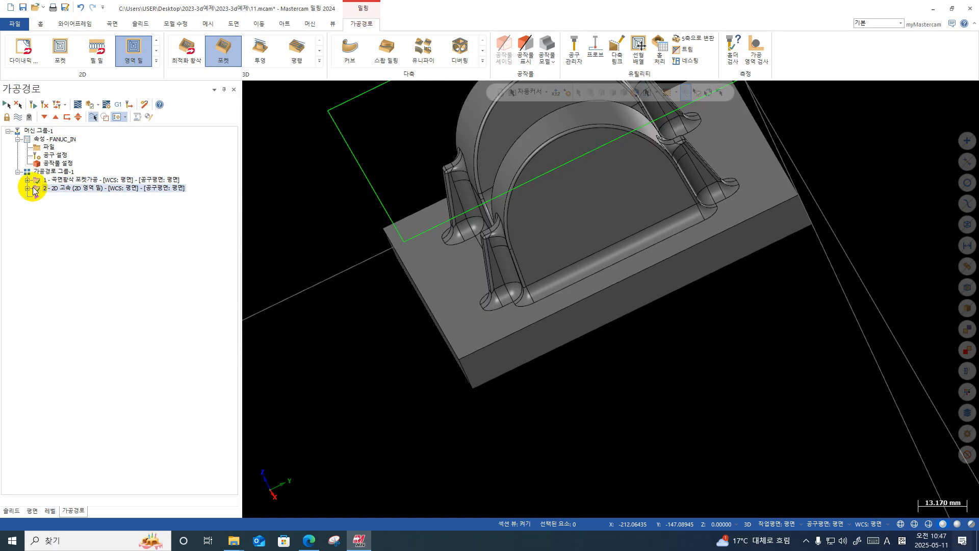
click(55, 197)
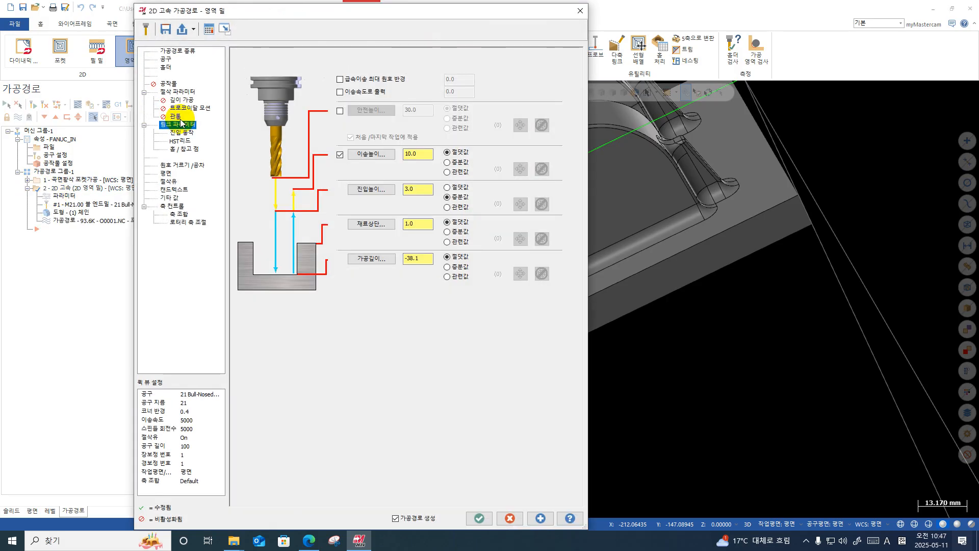
click(190, 92)
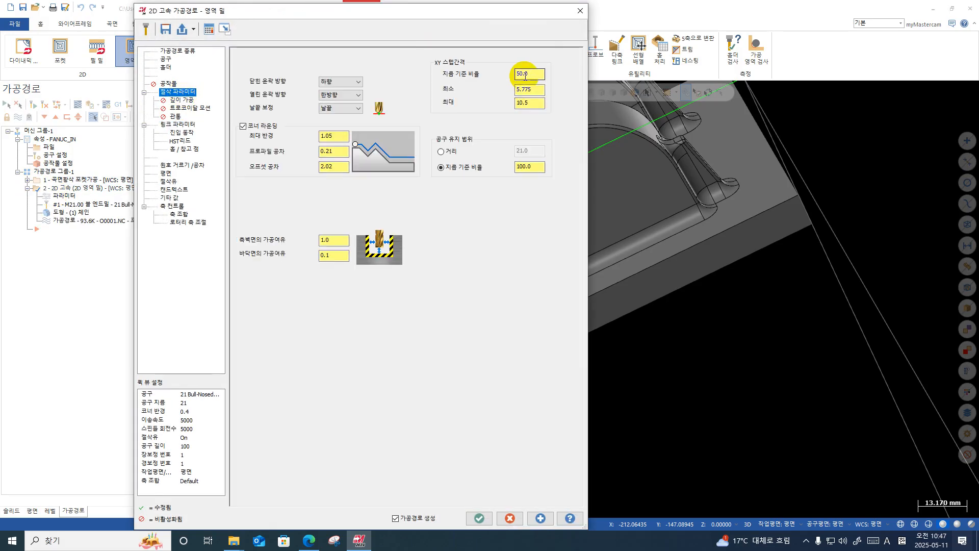
click(578, 12)
Backplot the area mill toolpath in the top view.
right_click(621, 227)
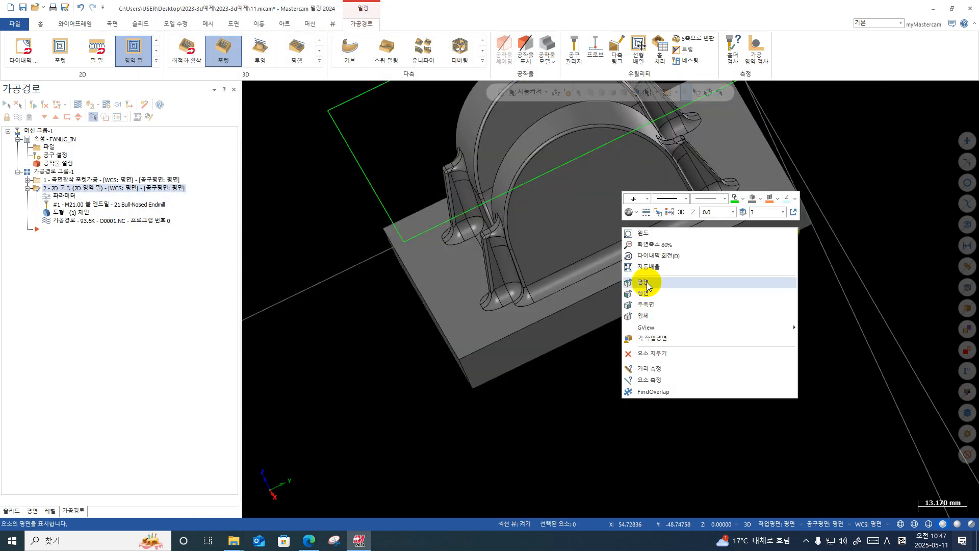
click(647, 282)
key(alt+t)
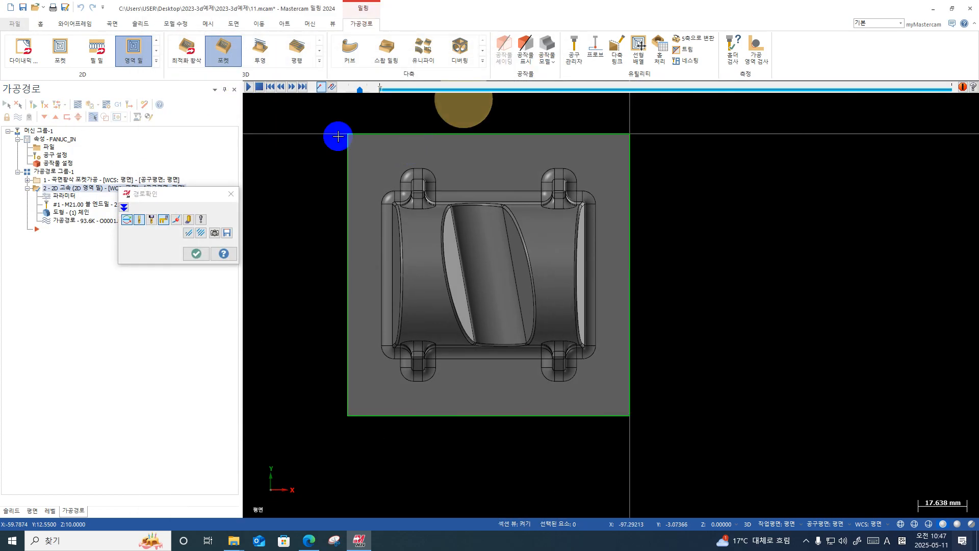
click(250, 87)
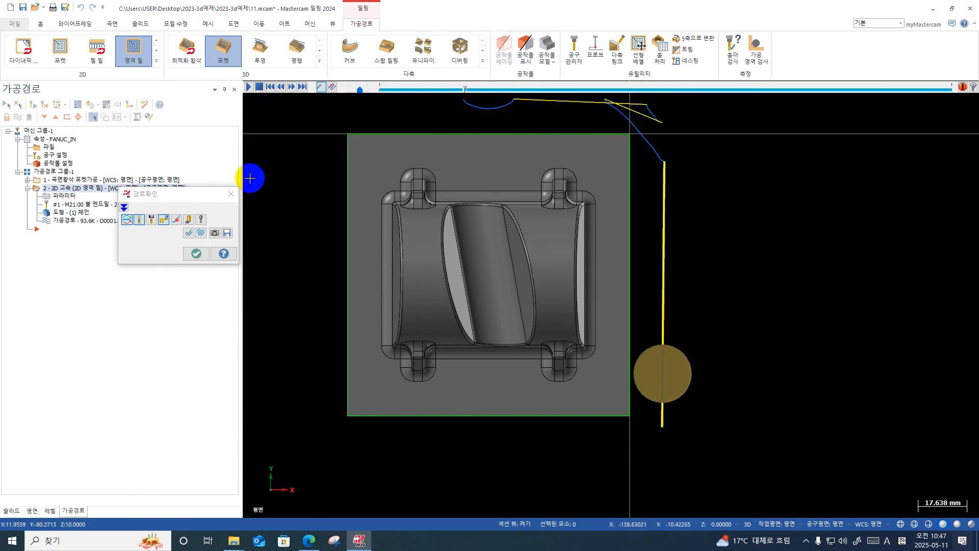
click(196, 253)
Set the area mill's XY stepover to 70% of the tool diameter and regenerate the toolpath.
click(64, 196)
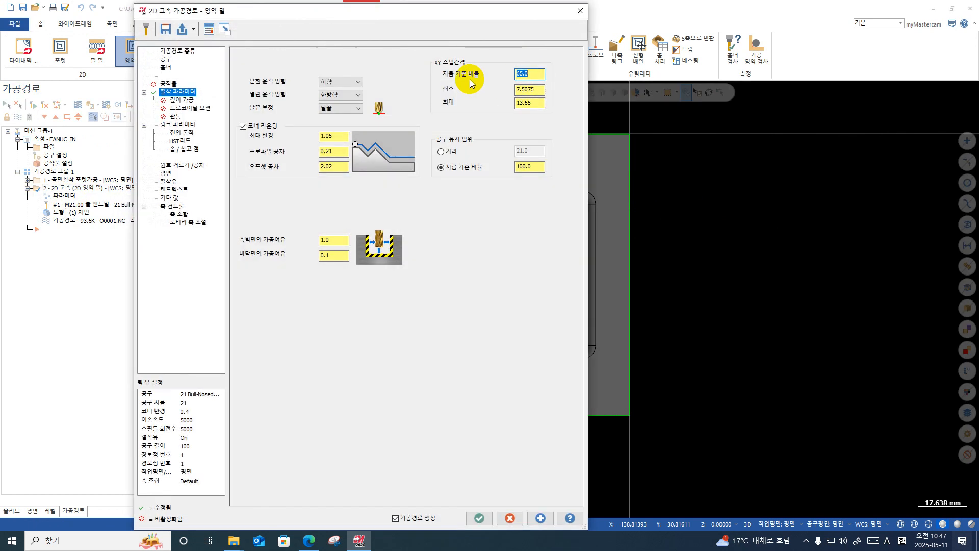
text(70)
key(Return)
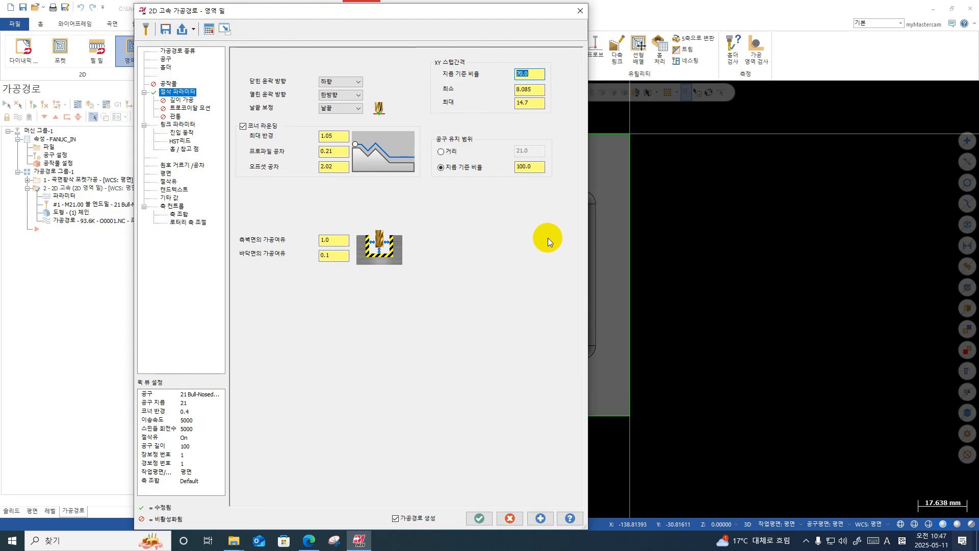
click(479, 517)
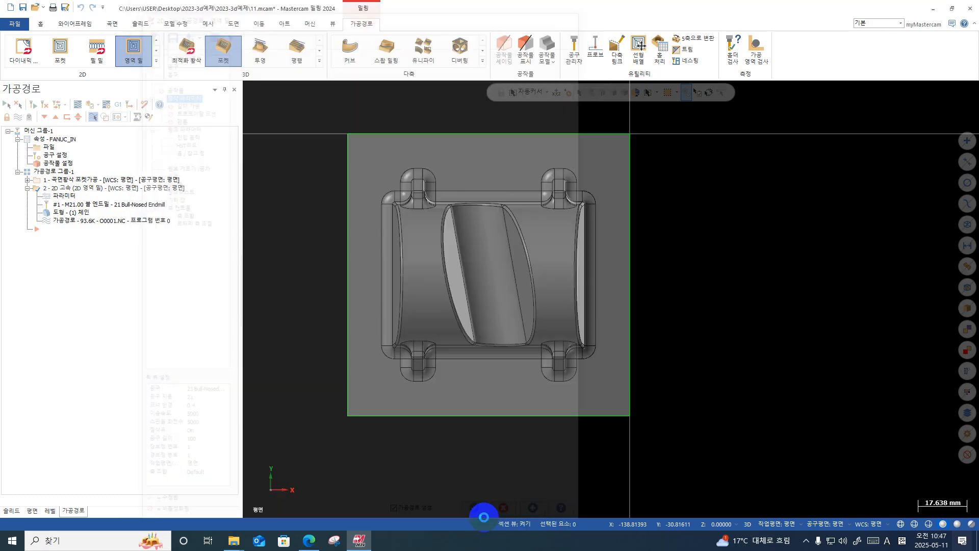
Backplot the regenerated area mill toolpath and check its moves around the plate.
click(79, 104)
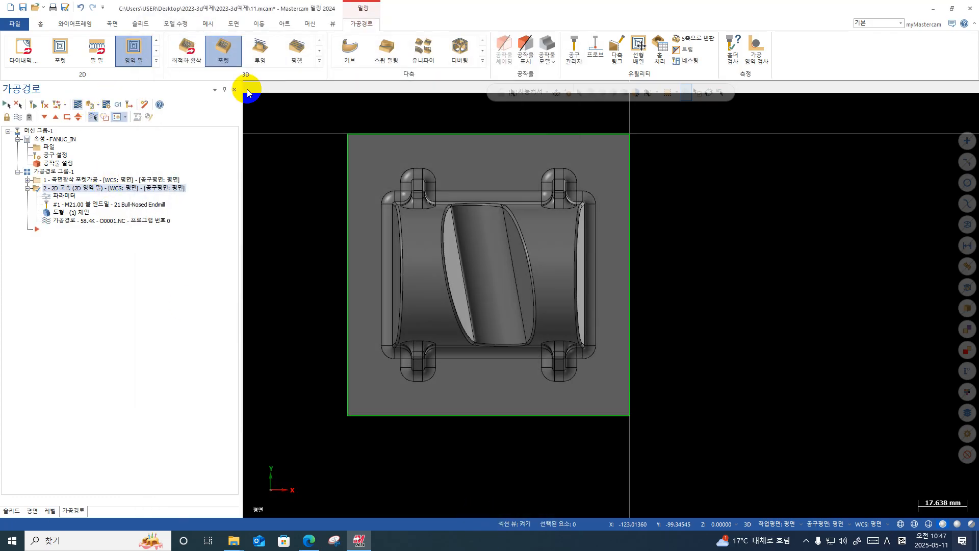
click(249, 87)
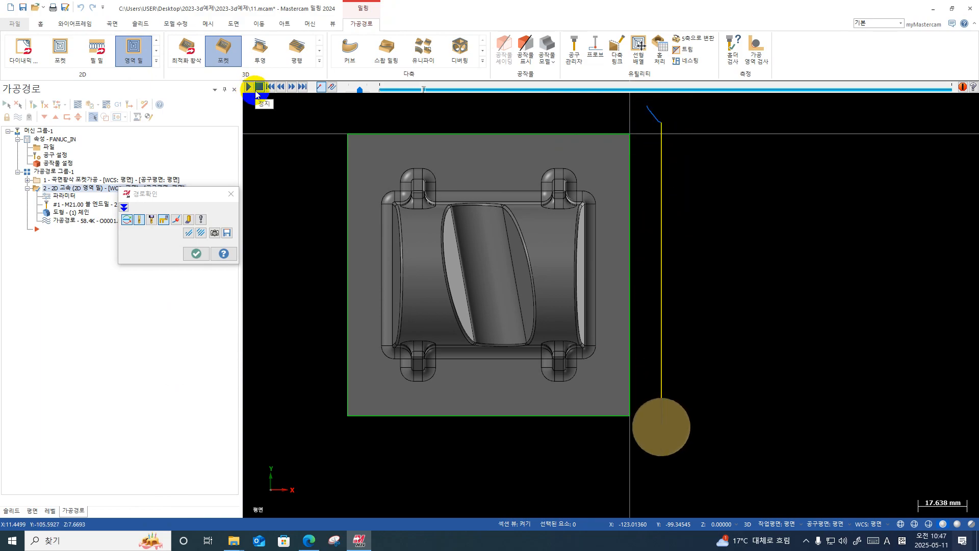
click(303, 86)
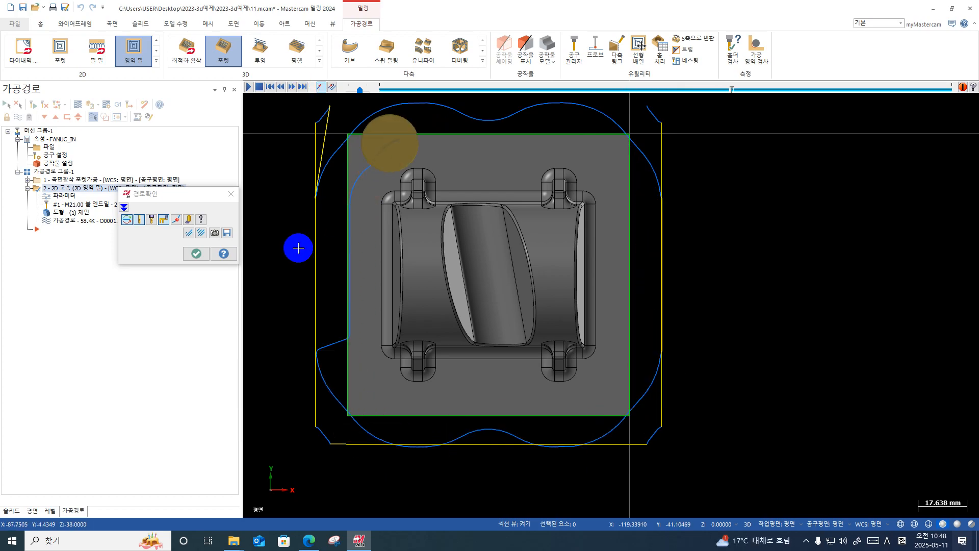
click(231, 194)
Examine the curved valley between the two raised forms from several angles, including the top and front views.
middle_drag(787, 328, 729, 269)
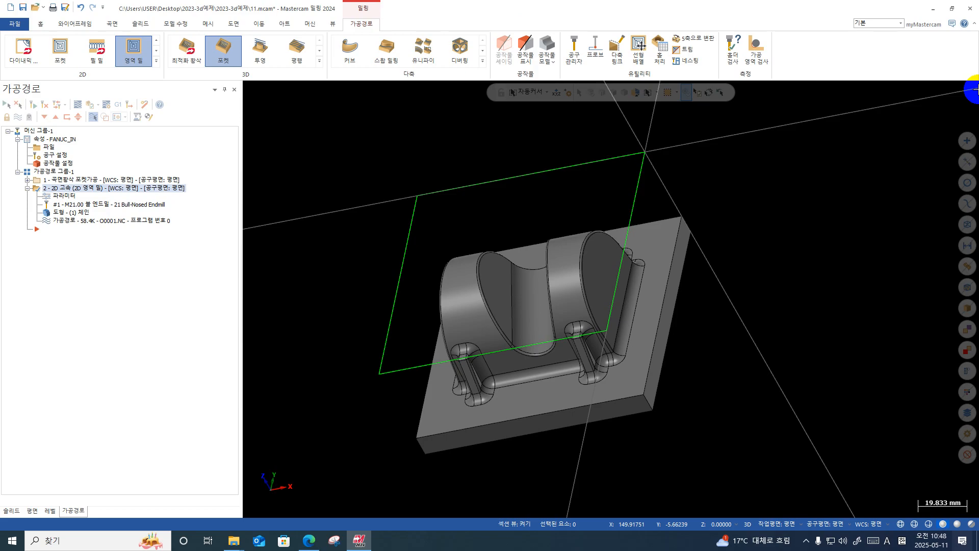
scroll(706, 306, up, 2)
middle_drag(706, 306, 725, 263)
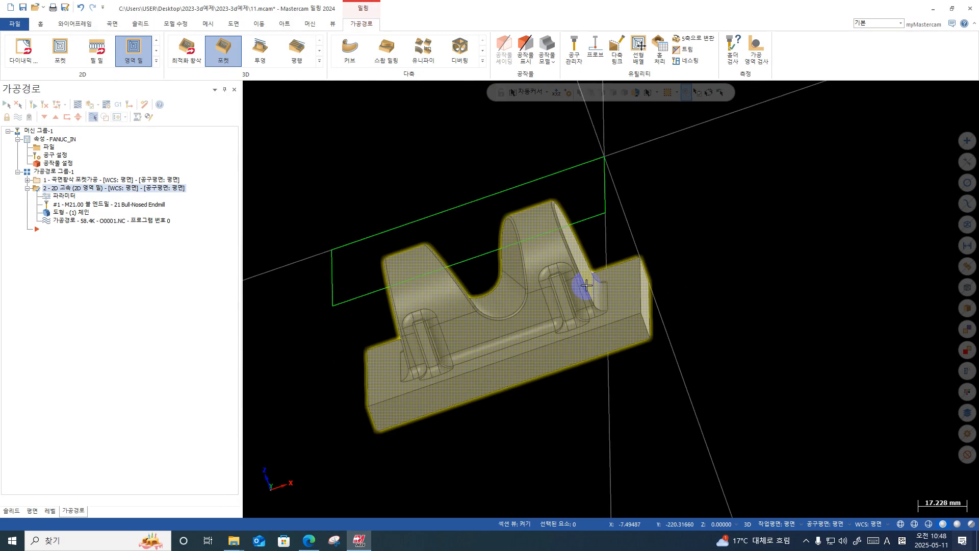
middle_drag(586, 286, 593, 300)
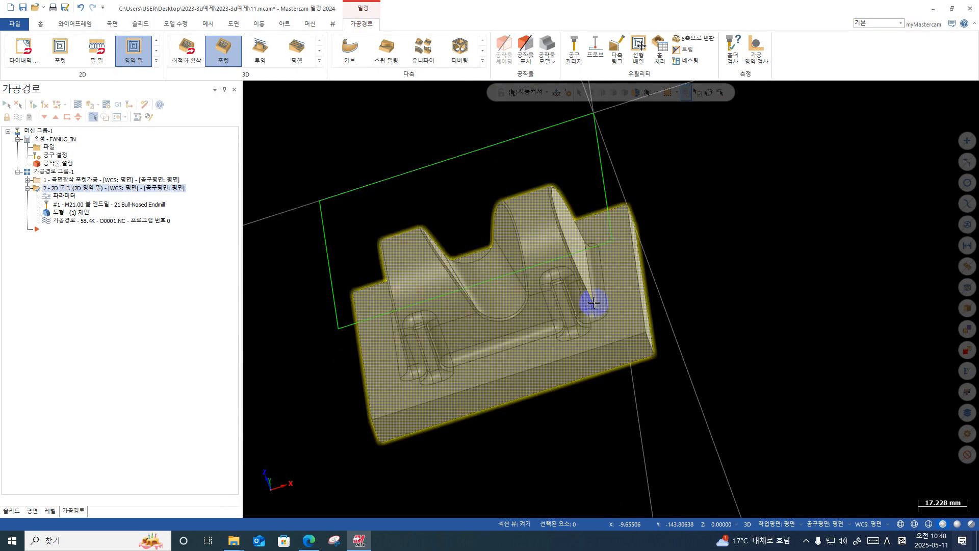
scroll(593, 301, down, 2)
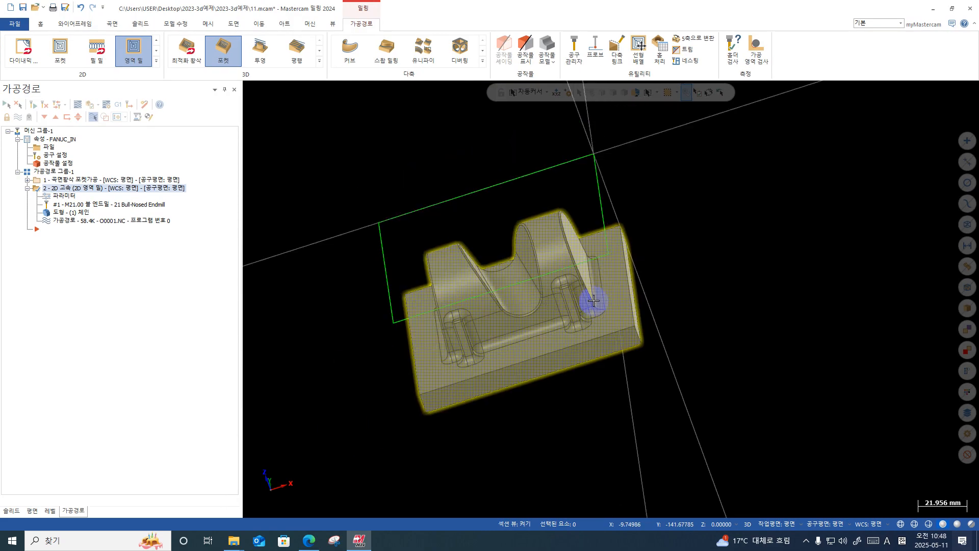
middle_drag(496, 290, 487, 271)
right_click(610, 231)
click(521, 313)
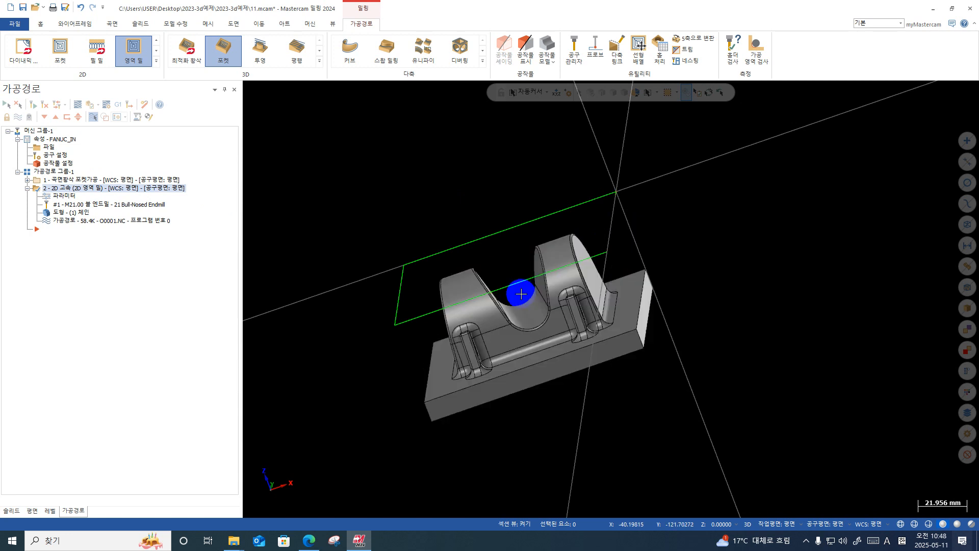
key(alt+1)
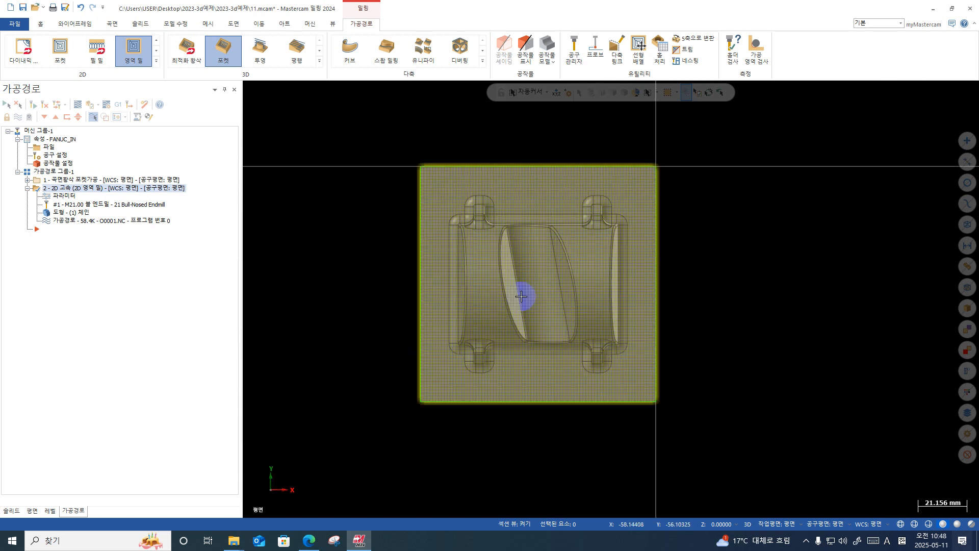
key(alt+2)
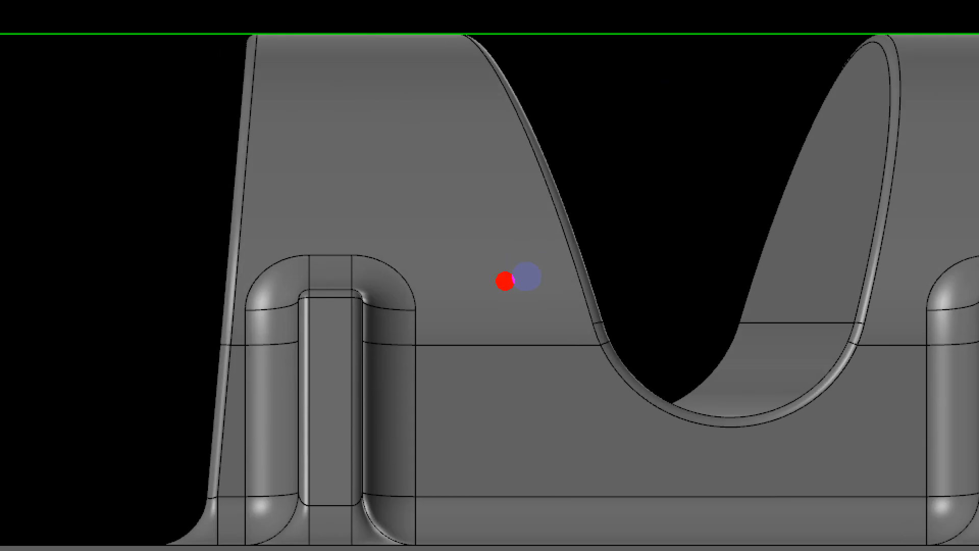
mouse_move(543, 253)
mouse_down()
mouse_move(852, 217)
mouse_move(842, 150)
mouse_up()
drag(591, 203, 591, 253)
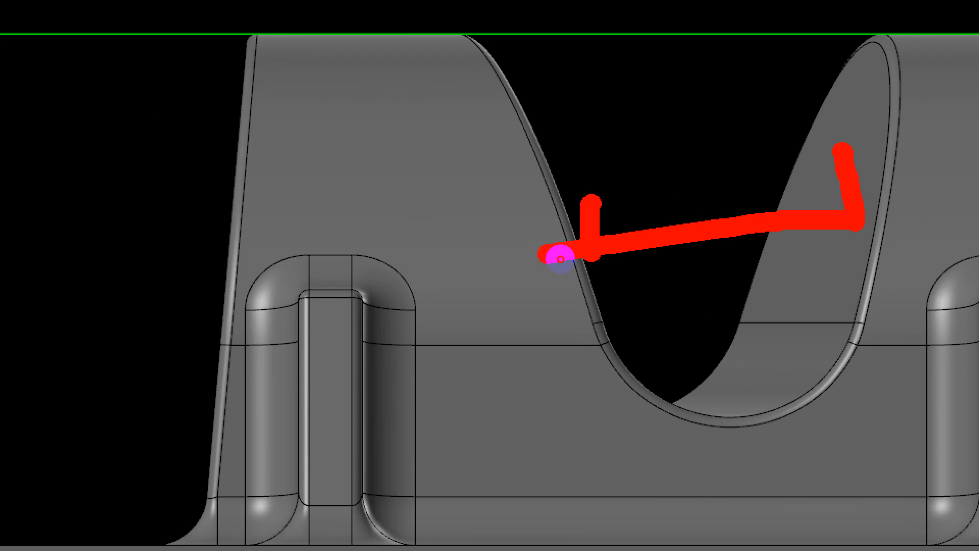
key(Escape)
middle_drag(583, 205, 794, 349)
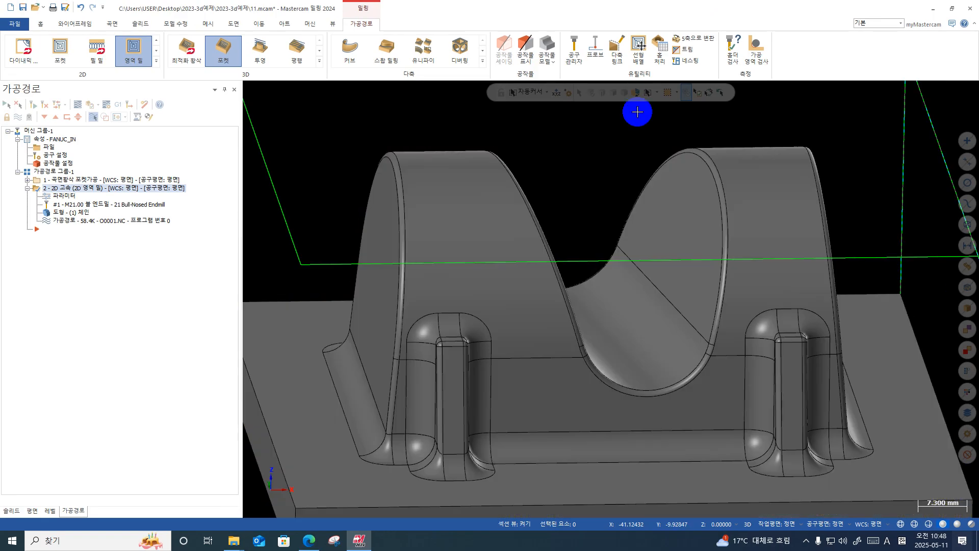
Examine the lower-left rib corner of the form in the top view and at an angle.
right_click(608, 130)
click(645, 189)
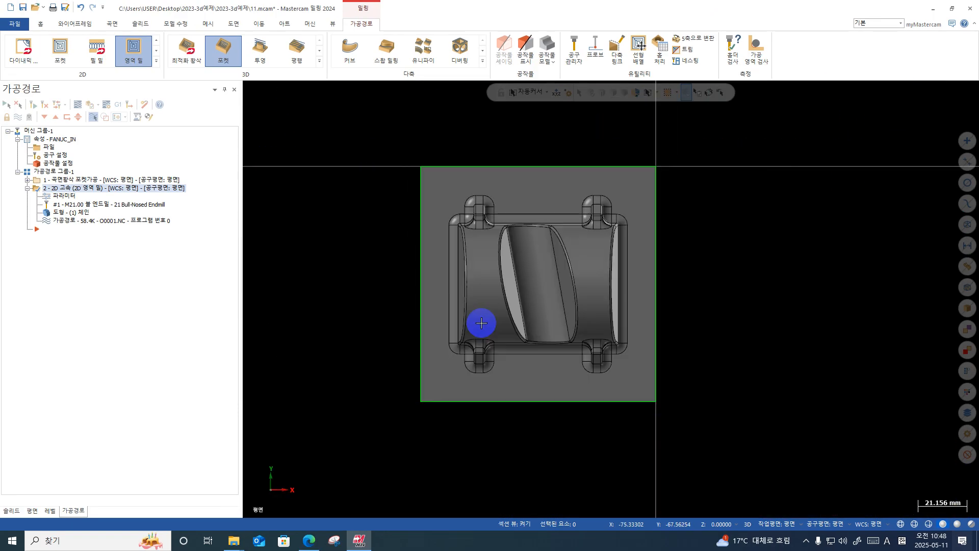
key(ctrl+1)
mouse_move(506, 342)
mouse_down()
mouse_move(491, 376)
mouse_move(498, 362)
mouse_up()
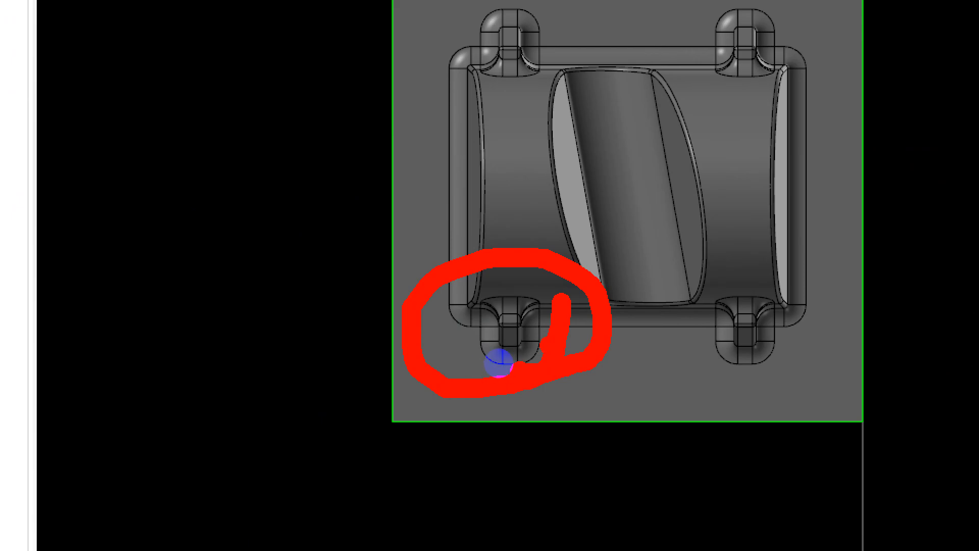
key(Escape)
middle_drag(454, 319, 542, 240)
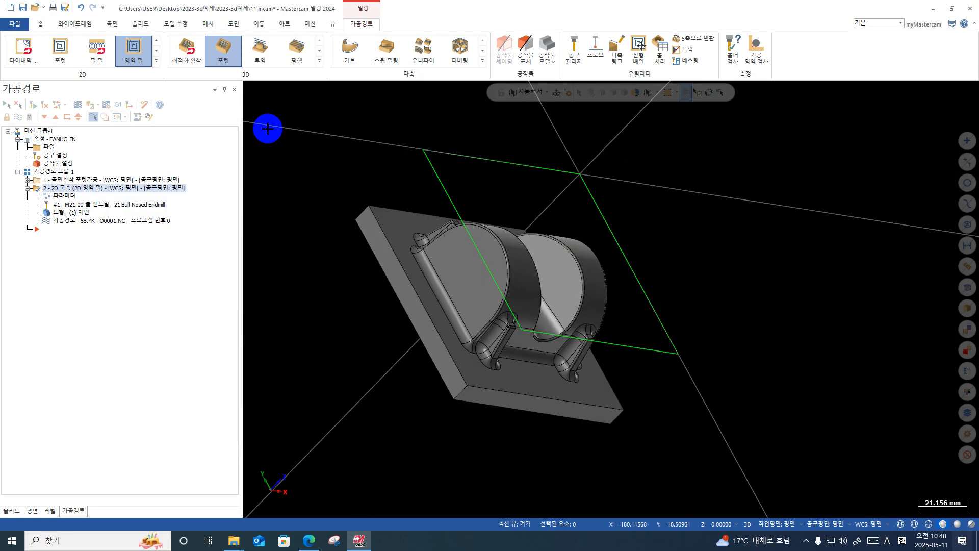
Collapse the area mill operation's details and return the part to the top view.
click(40, 23)
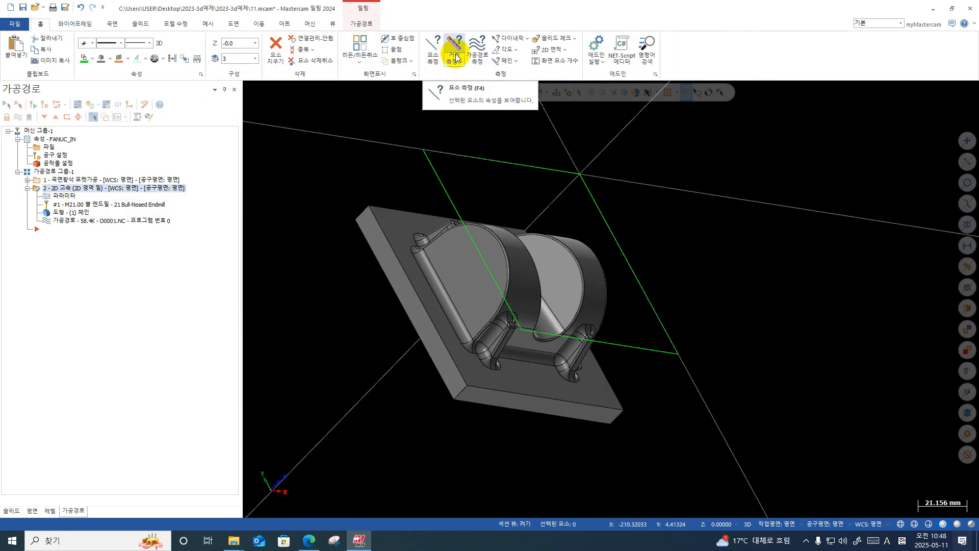
middle_drag(553, 286, 491, 314)
scroll(490, 311, up, 2)
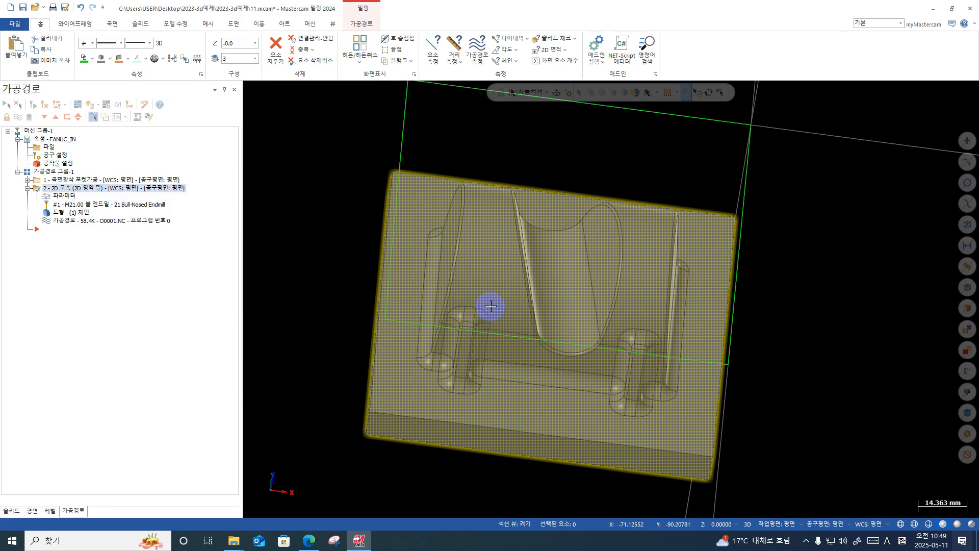
scroll(461, 250, down, 2)
click(27, 188)
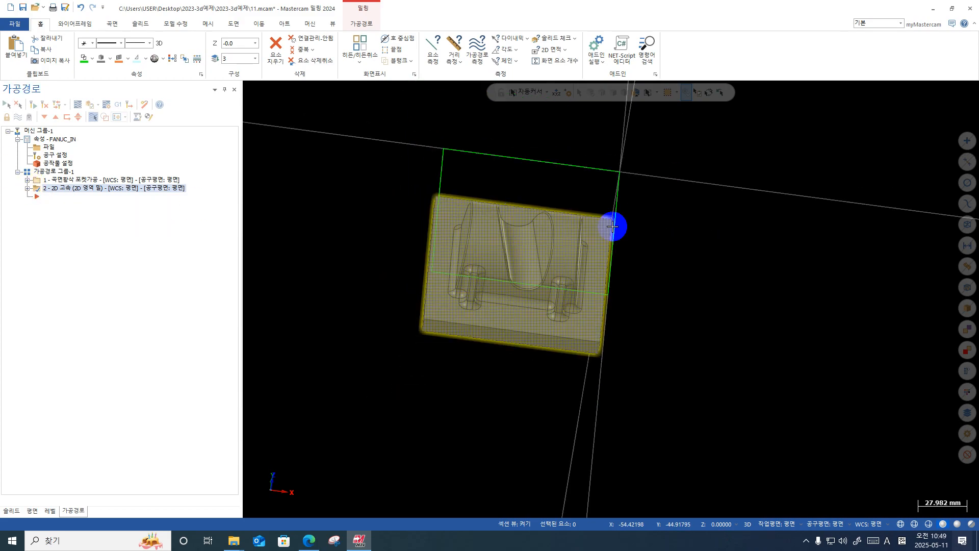
right_click(742, 203)
click(769, 256)
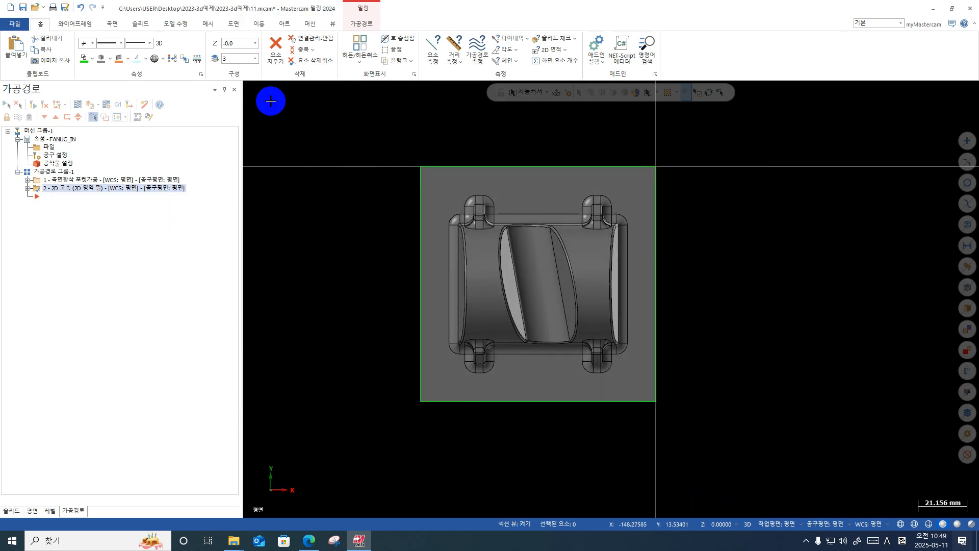
click(306, 26)
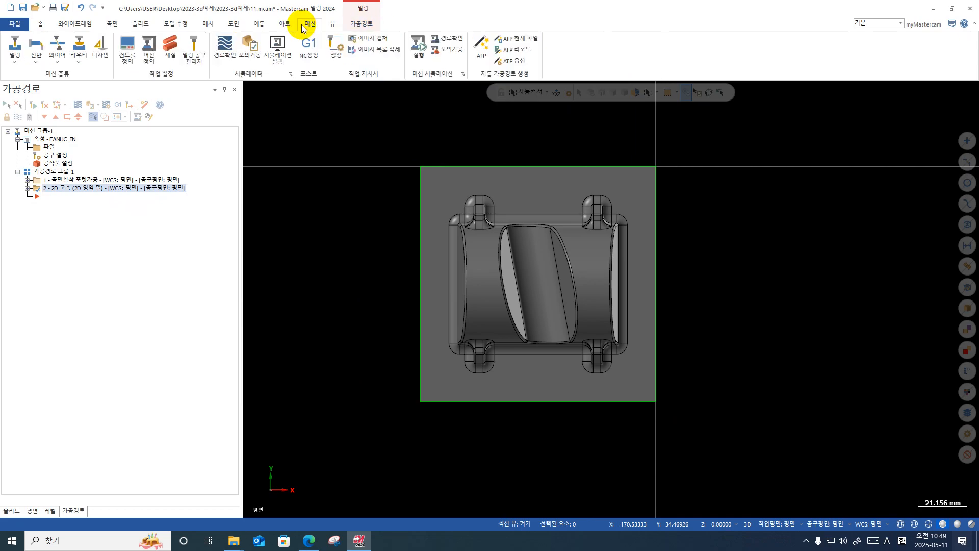
right_click(85, 232)
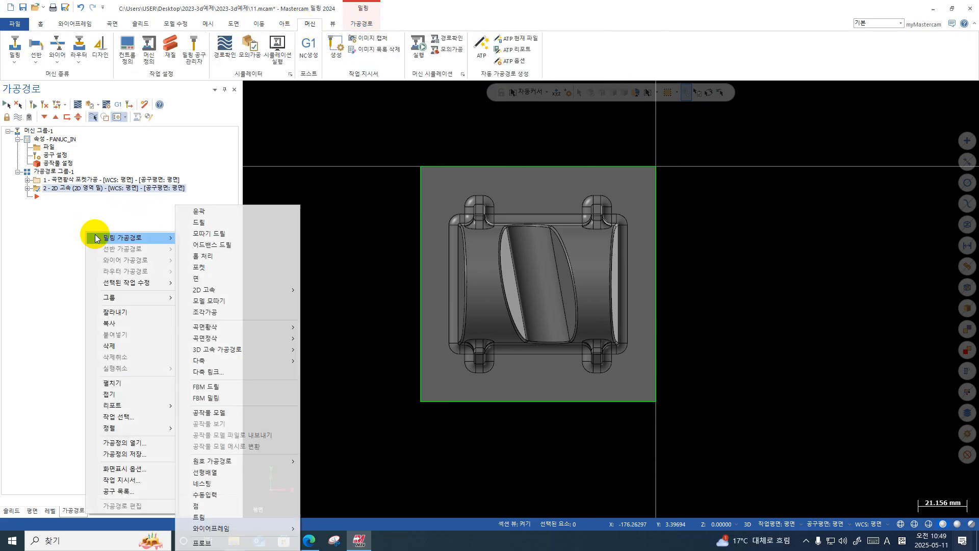
right_click(90, 208)
mouse_move(99, 214)
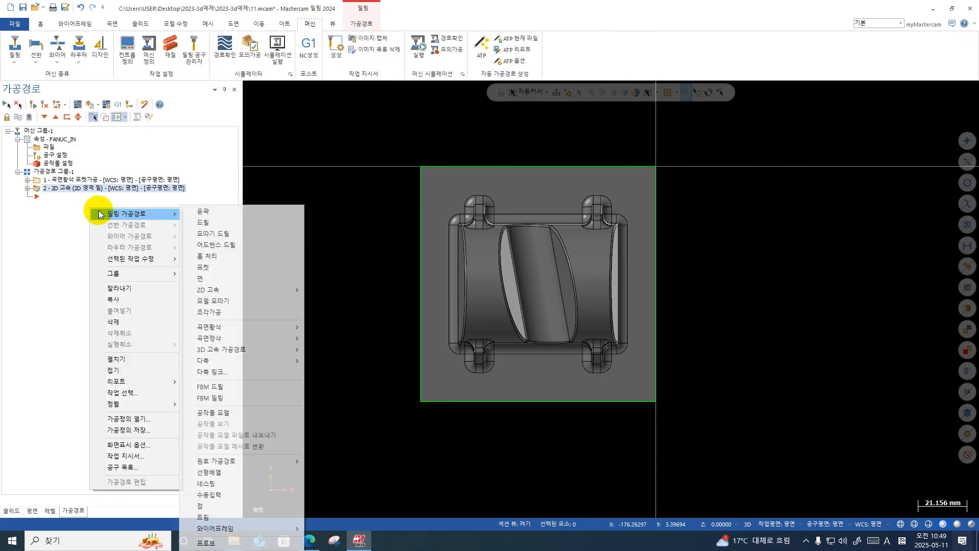
mouse_move(237, 326)
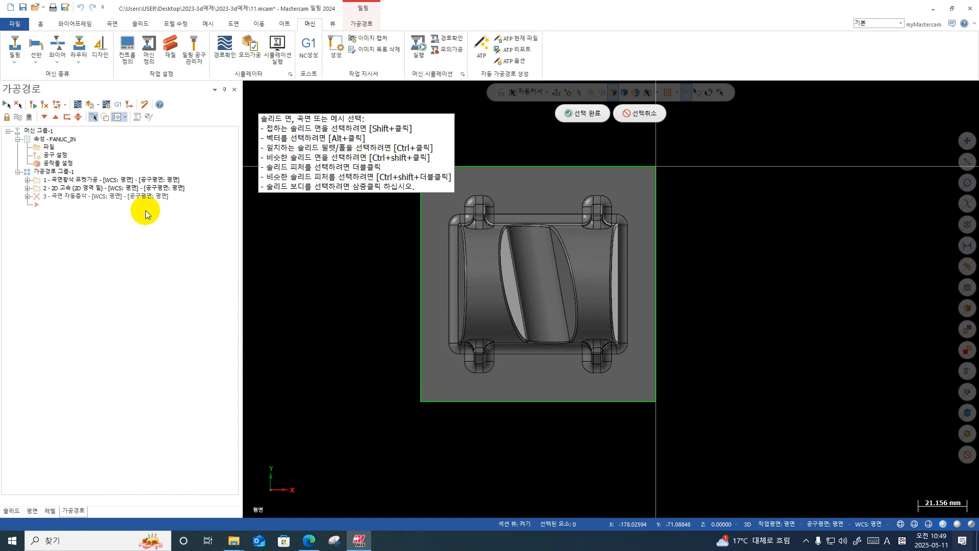
scroll(302, 240, down, 2)
click(632, 111)
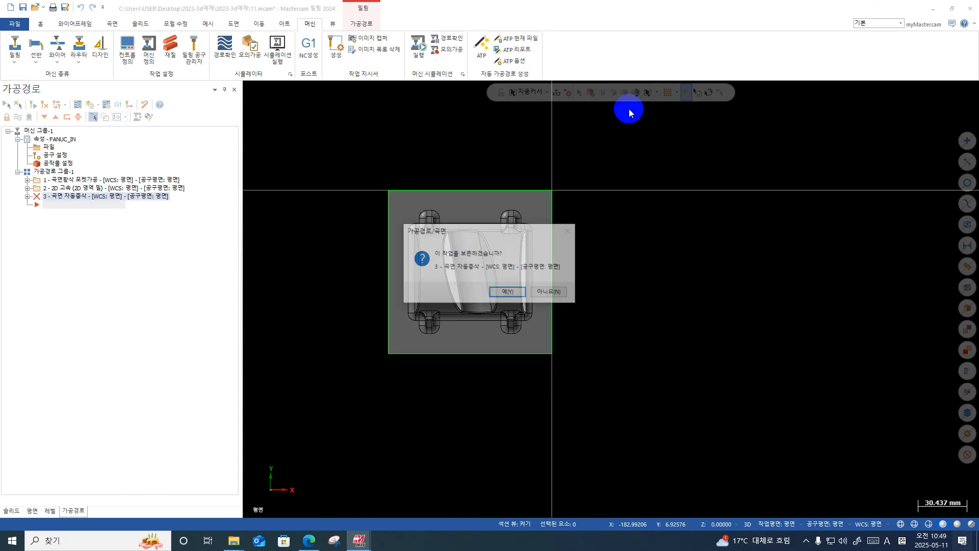
click(545, 291)
Start a surface restmill roughing toolpath and select all faces of the part as drive surfaces.
right_click(111, 238)
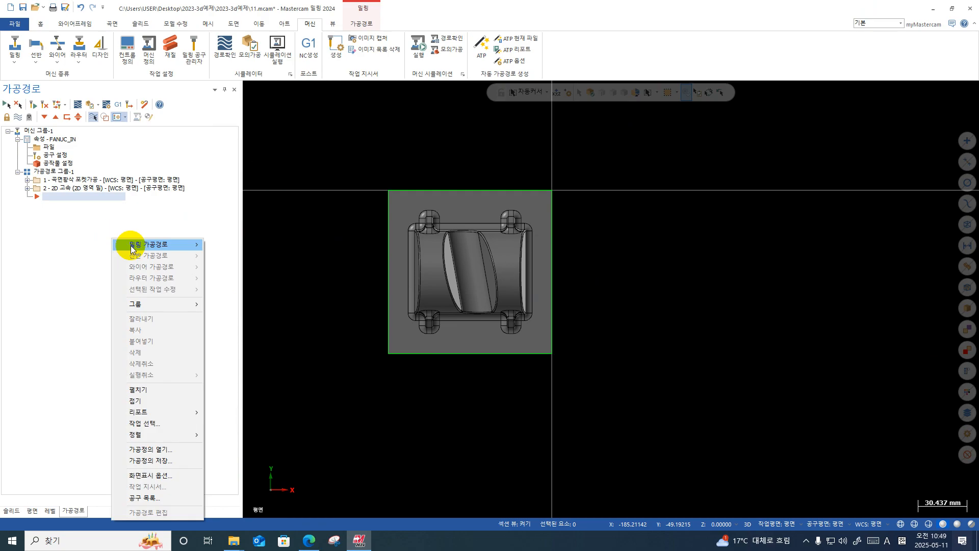
mouse_move(131, 245)
mouse_move(247, 327)
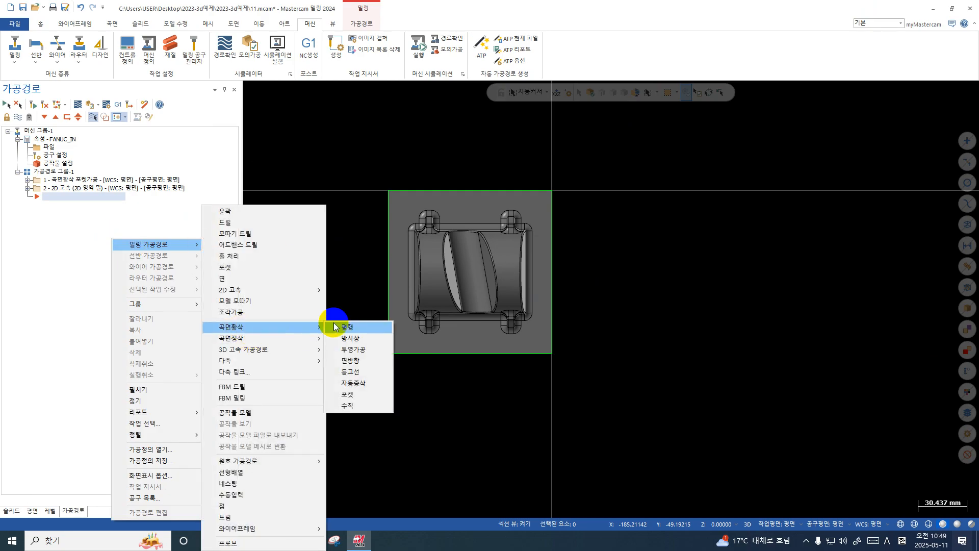
click(352, 383)
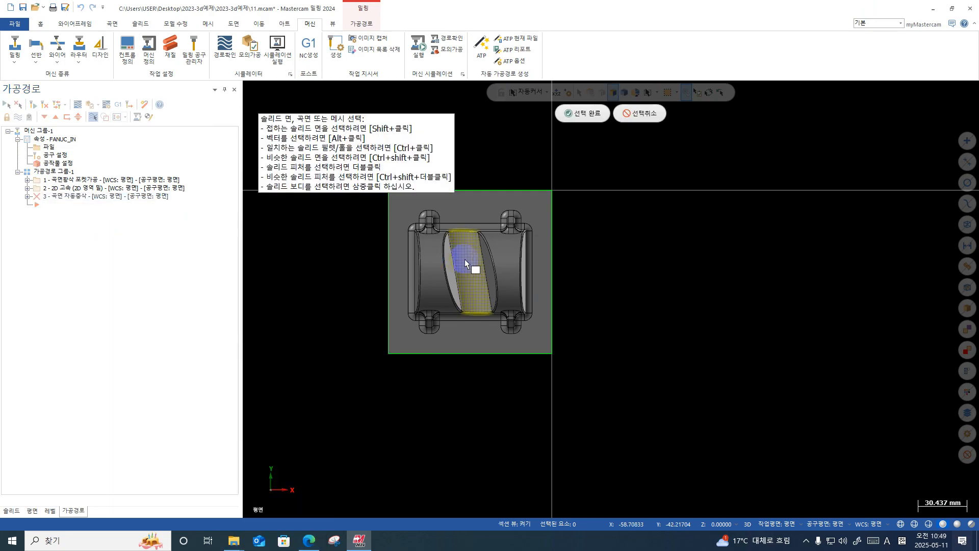
scroll(579, 242, down, 1)
drag(623, 195, 328, 428)
key(Return)
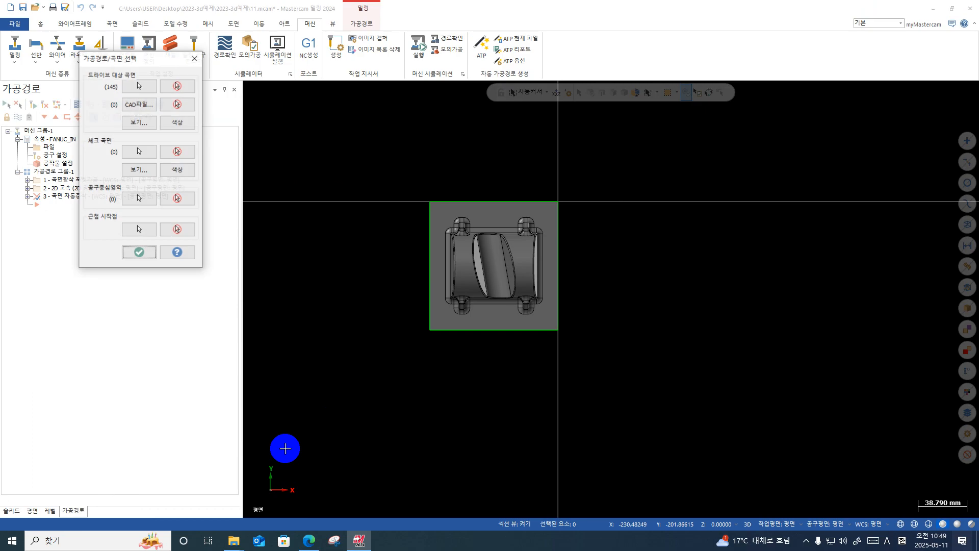
Set the green wireframe square as the tool containment boundary and accept the surface selection.
click(134, 202)
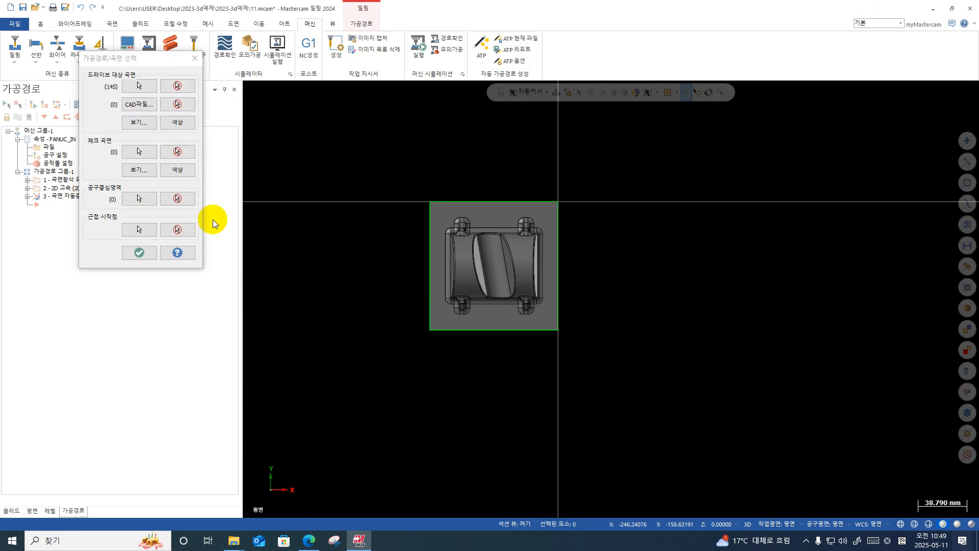
middle_drag(480, 227, 503, 171)
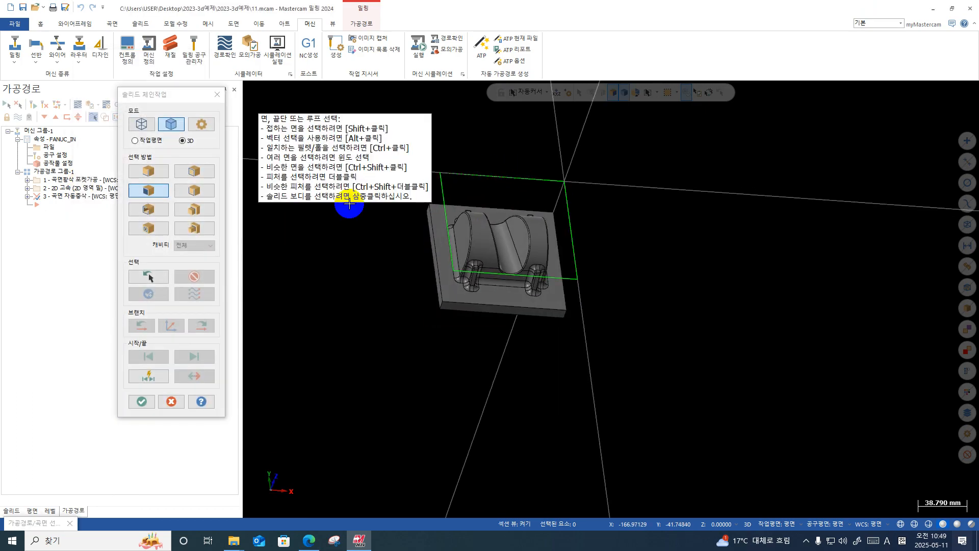
click(136, 125)
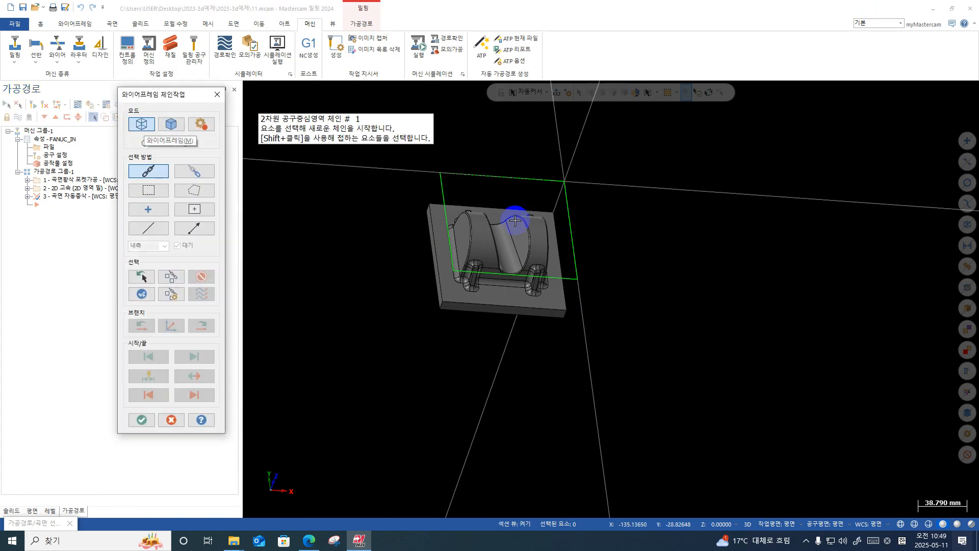
click(459, 174)
key(Return)
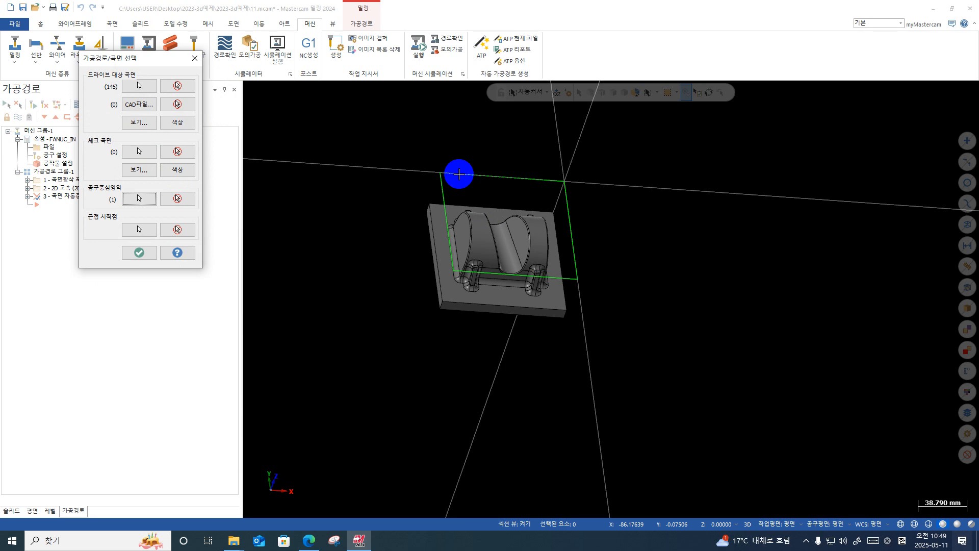
click(139, 251)
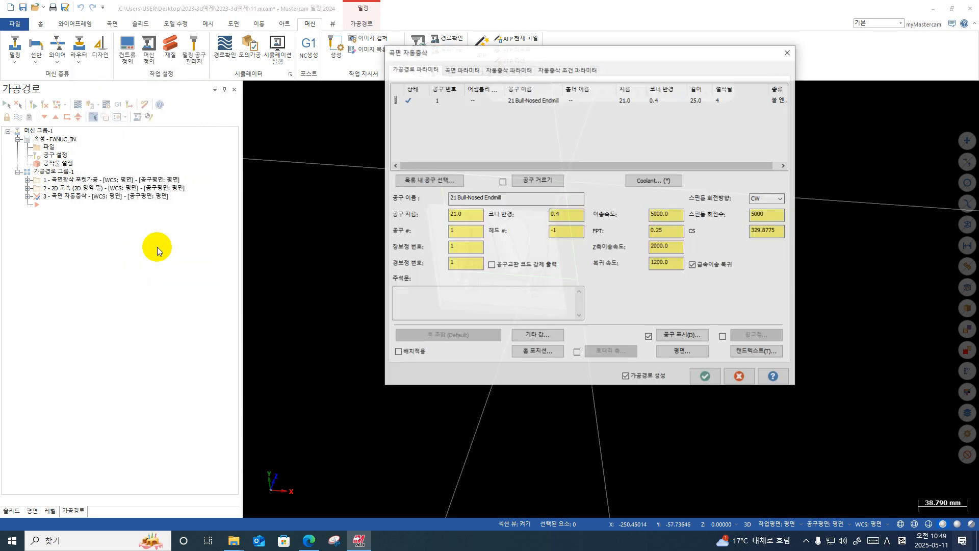
Create a new ball end mill for the toolpath with an 8 mm cutting diameter.
right_click(442, 131)
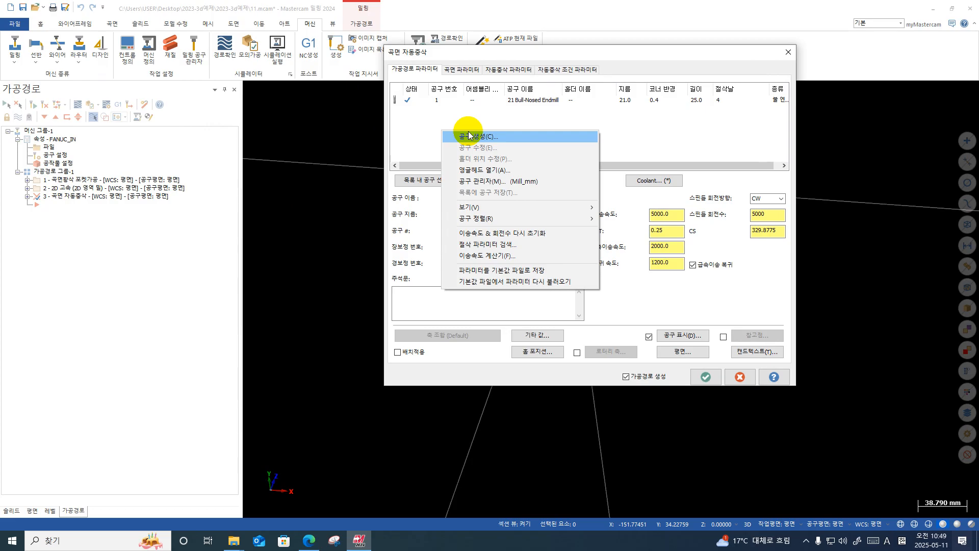
click(468, 135)
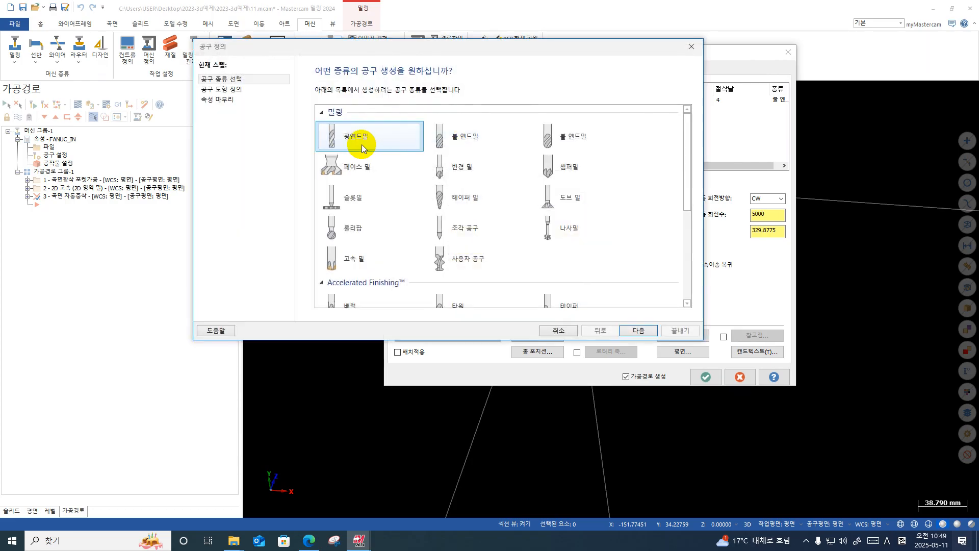
click(546, 135)
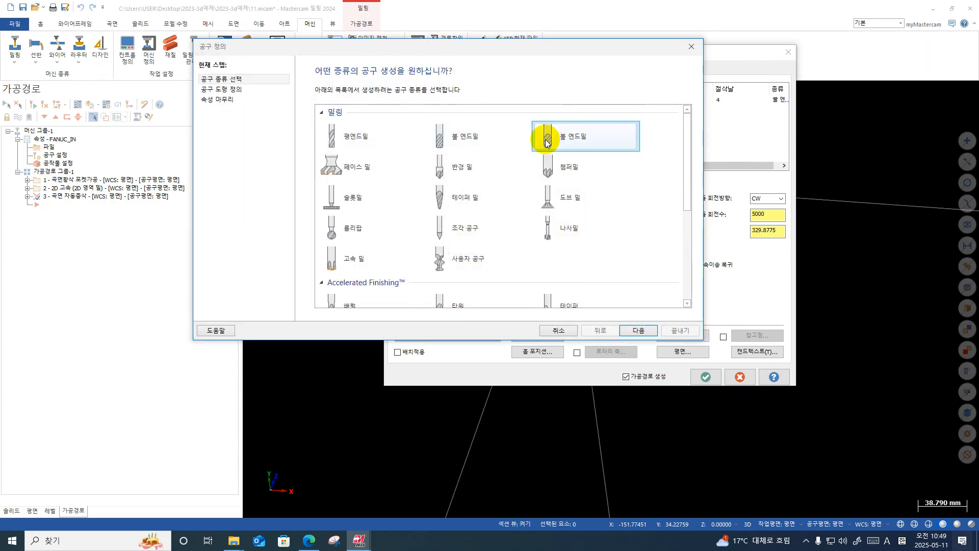
click(238, 91)
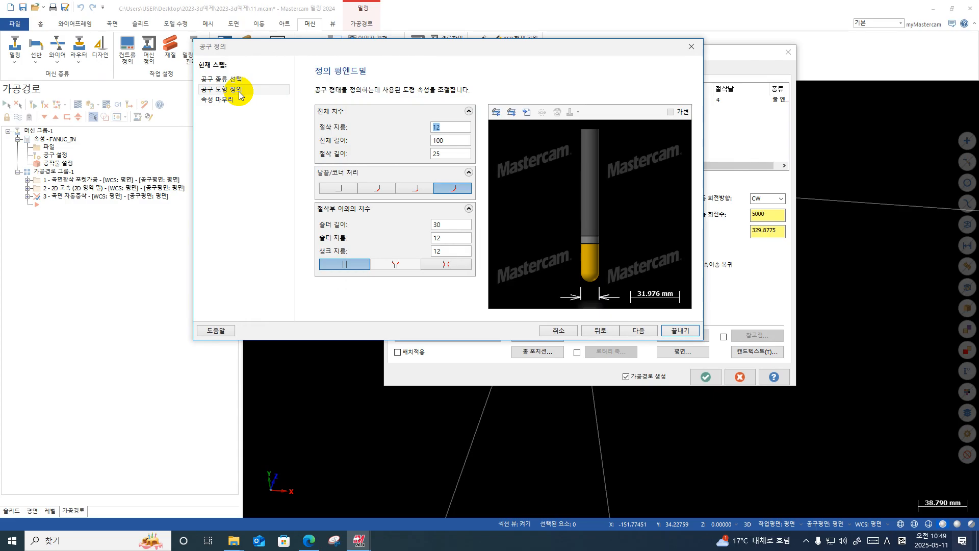
text(8)
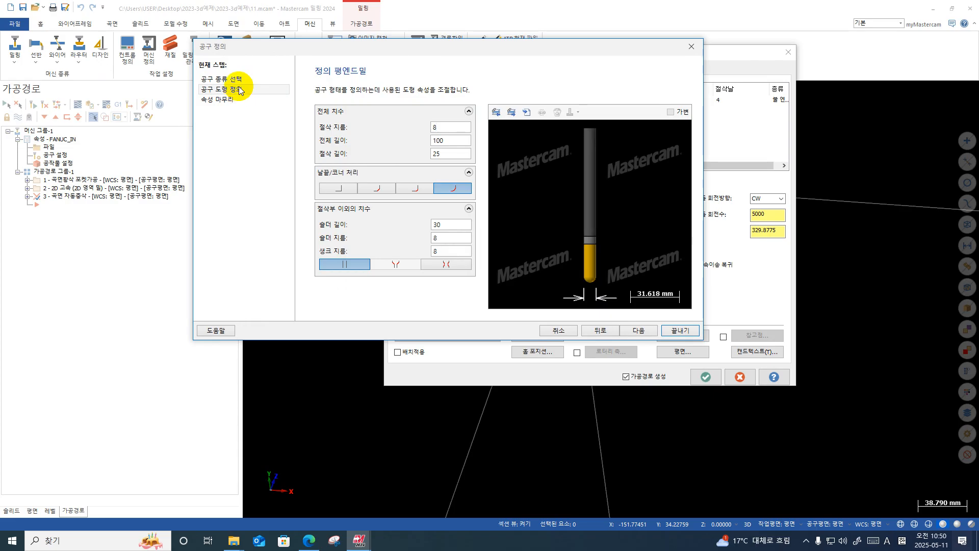
Give the ball end mill a feed rate of 2000, plunge rate of 2000 and spindle speed of 8000, and finish the tool.
click(223, 98)
click(484, 223)
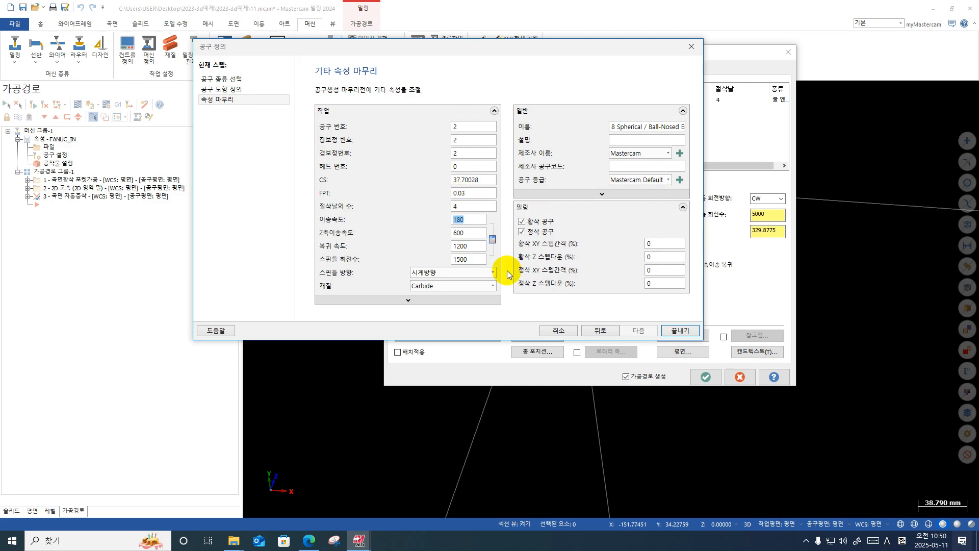
text(2000)
key(Tab)
text(2000)
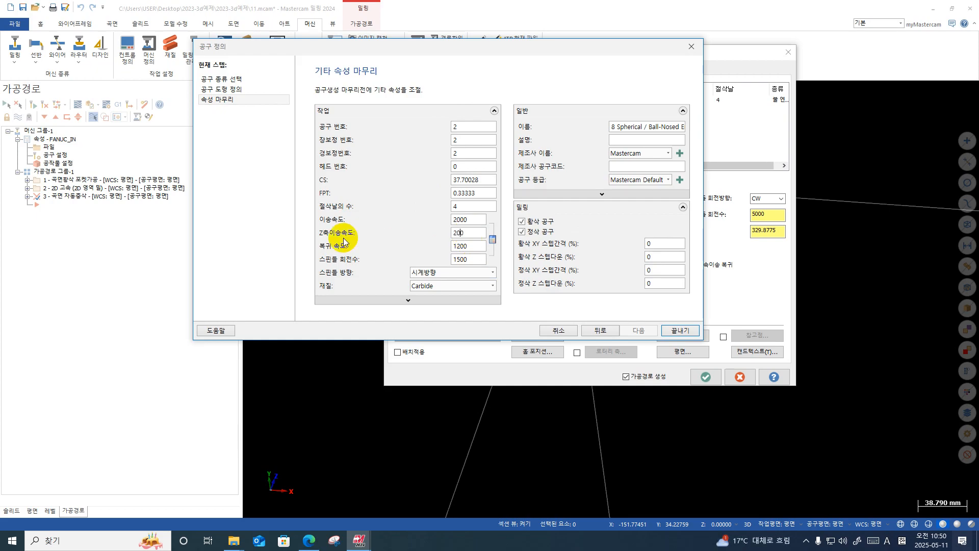
key(Tab)
key(Tab)
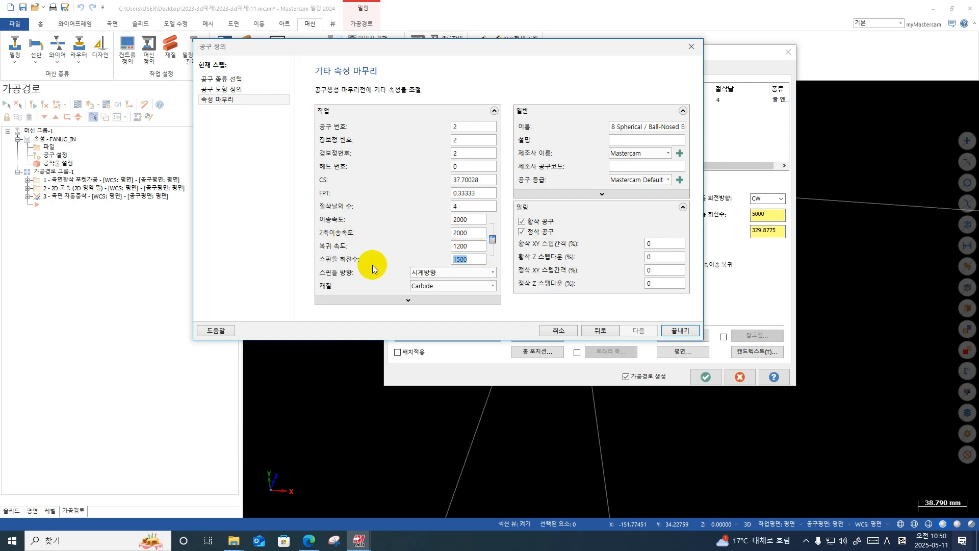
text(8000)
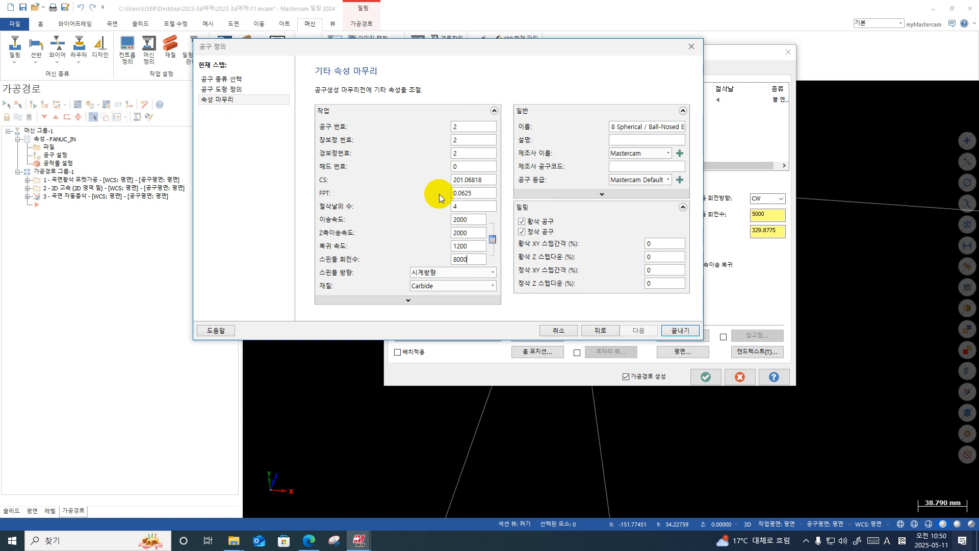
click(677, 333)
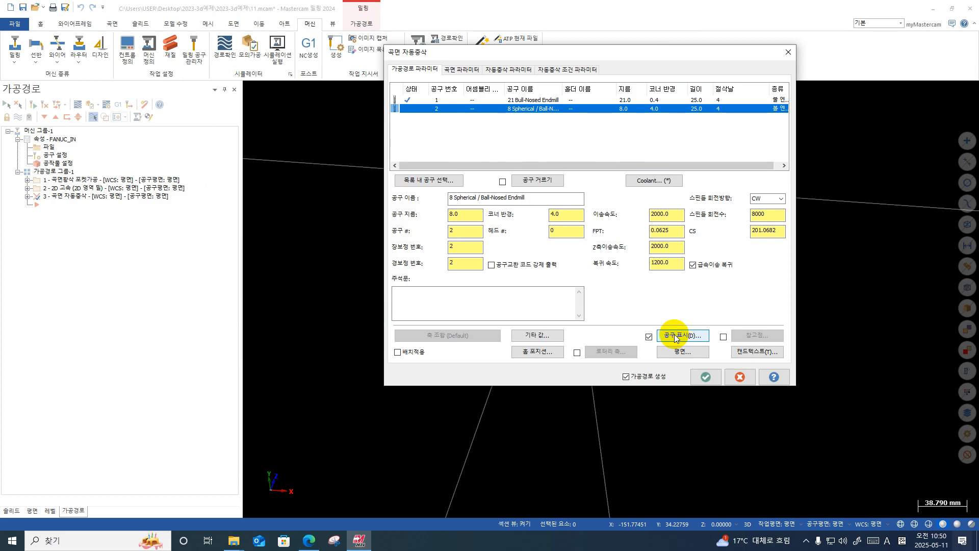
Set the restmill maximum Z stepdown to 1.5 and the corner radius to 8*0.05.
click(465, 71)
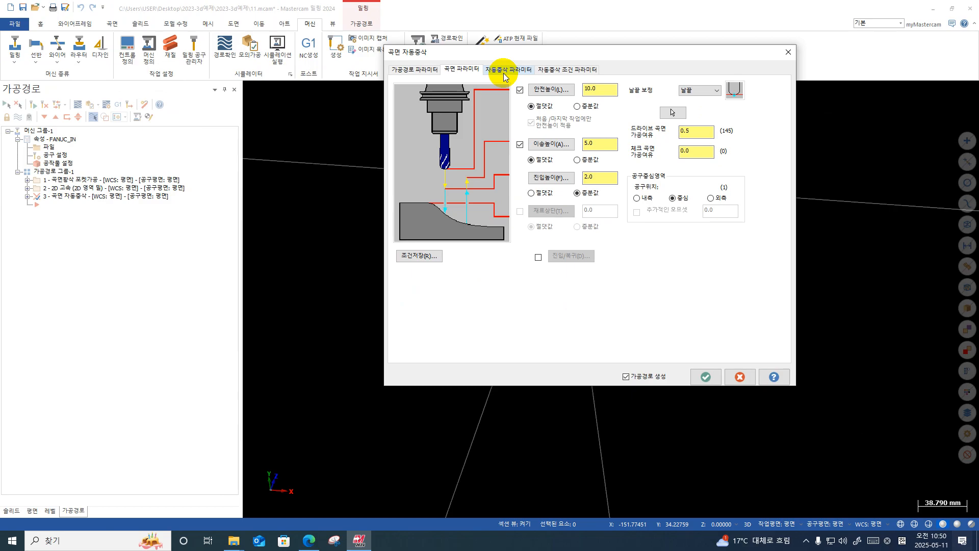
click(503, 72)
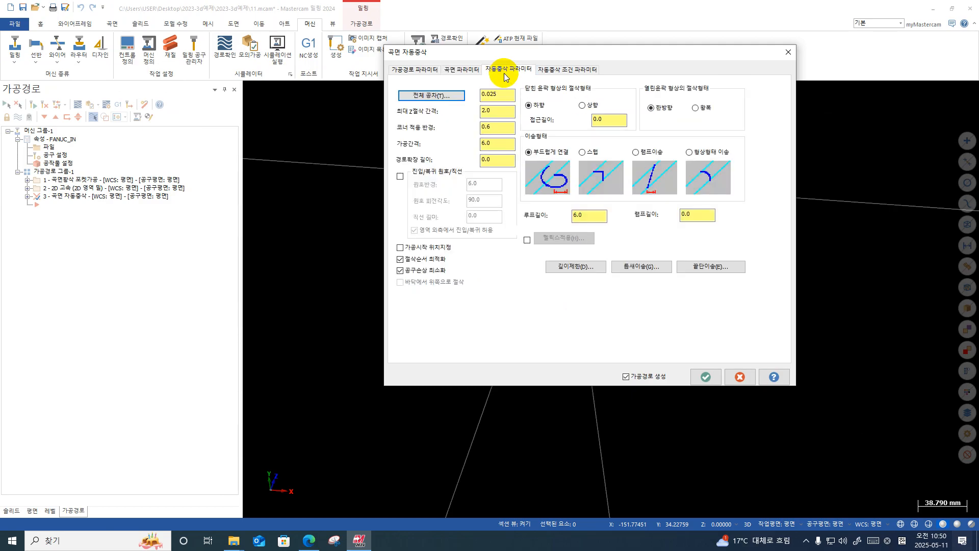
click(495, 110)
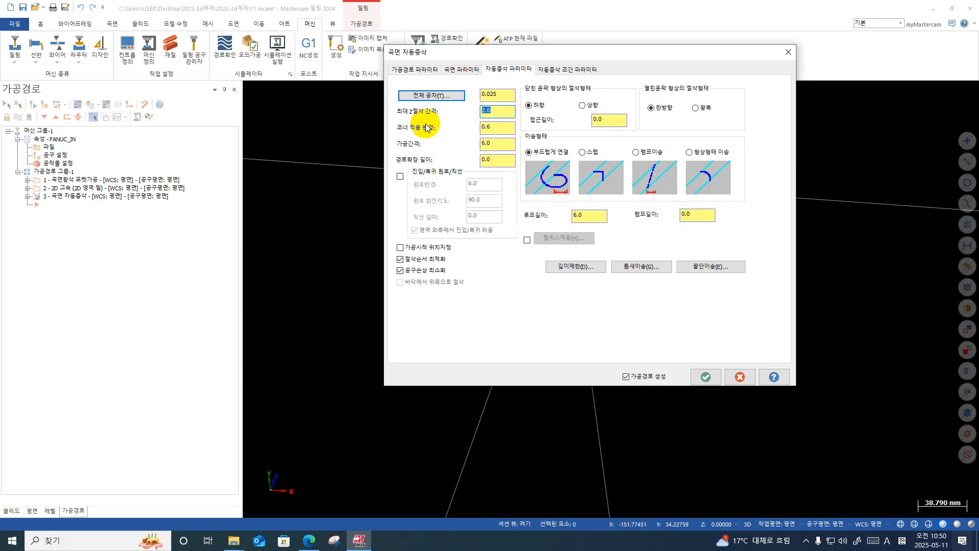
text(1.5)
click(481, 132)
double_click(480, 133)
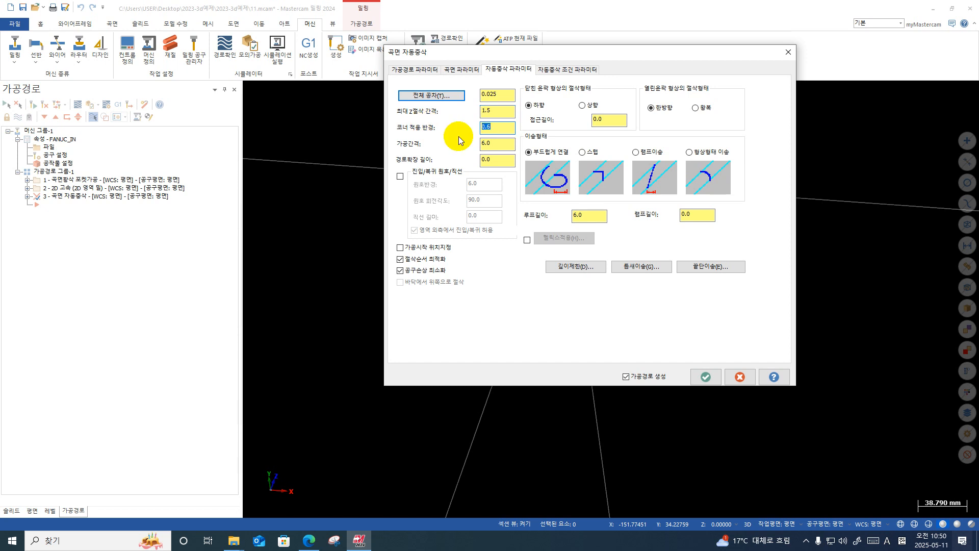
text(8*0.05)
key(Return)
key(ctrl+1)
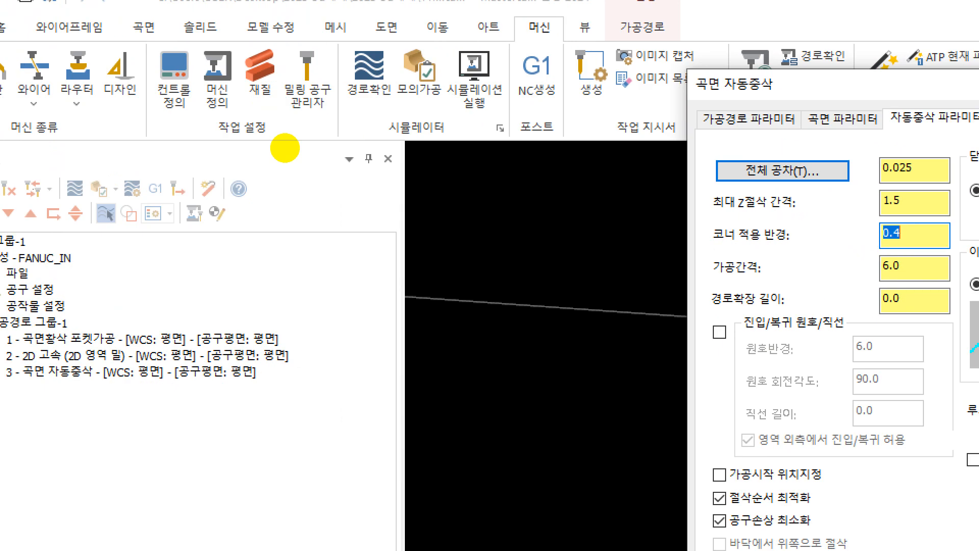
click(269, 122)
drag(311, 108, 256, 140)
mouse_move(291, 94)
mouse_down()
mouse_move(289, 112)
mouse_move(351, 135)
mouse_up()
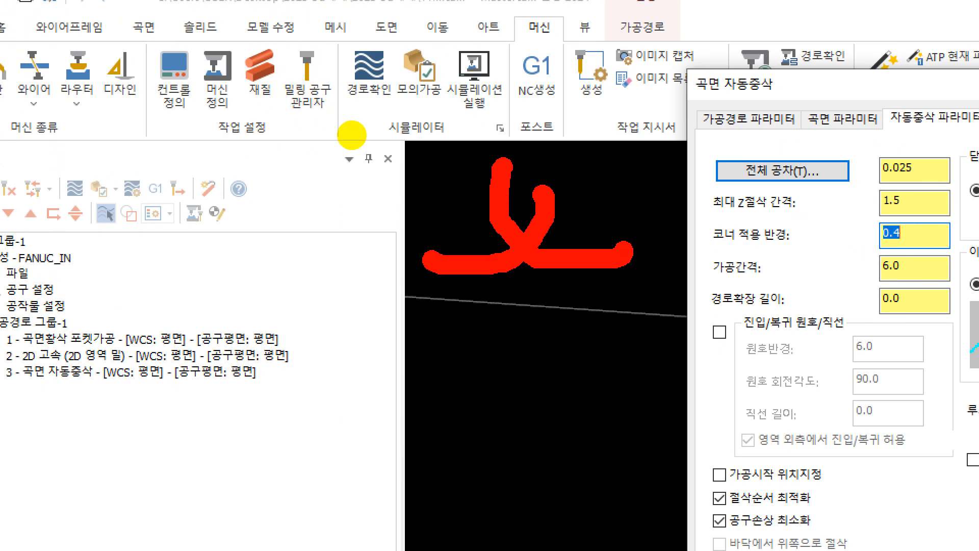
key(Escape)
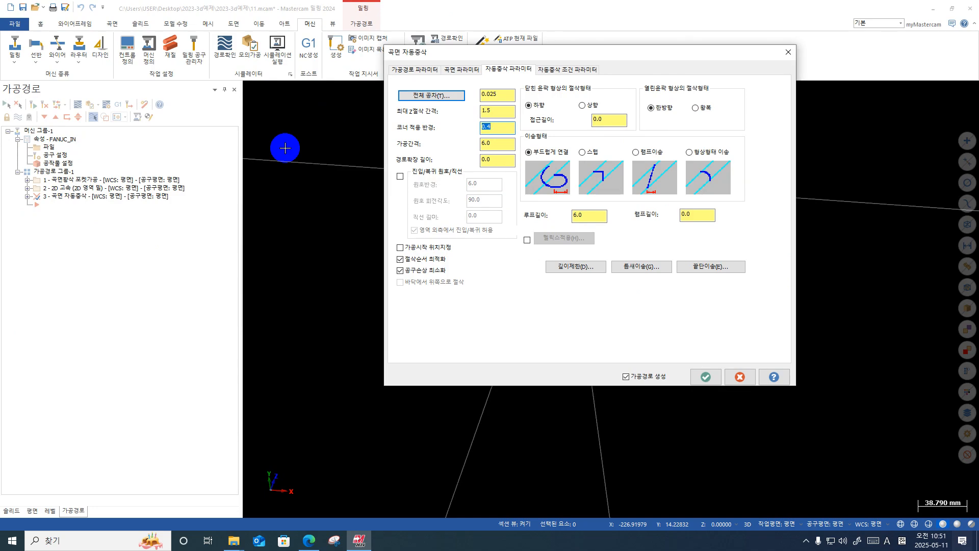
Try a restmill stepover of 8*0.33, and settle on 3.
click(487, 146)
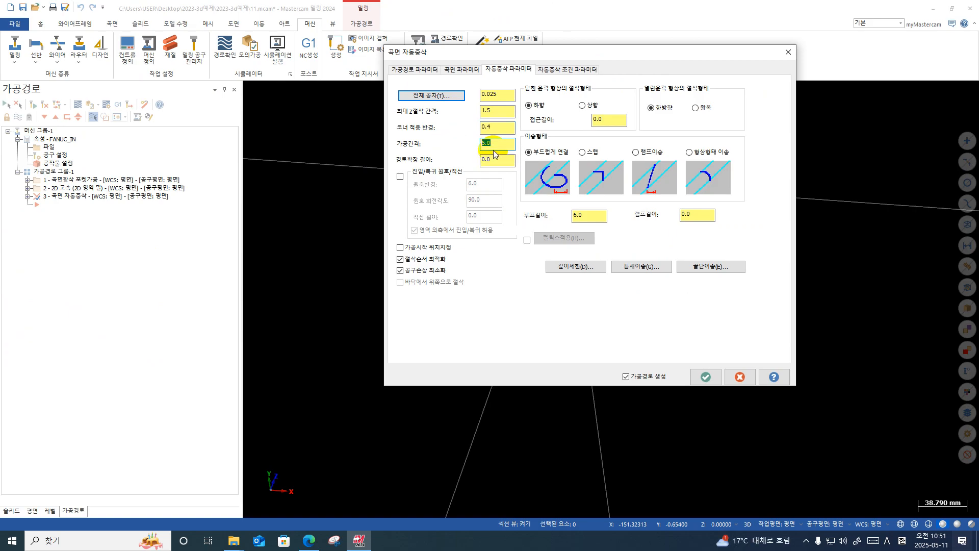
text(8*0.33)
key(Return)
text(3)
key(Return)
Set the gap distance for tool retraction to 15 and the loop length of the smooth transition to 4.
click(624, 265)
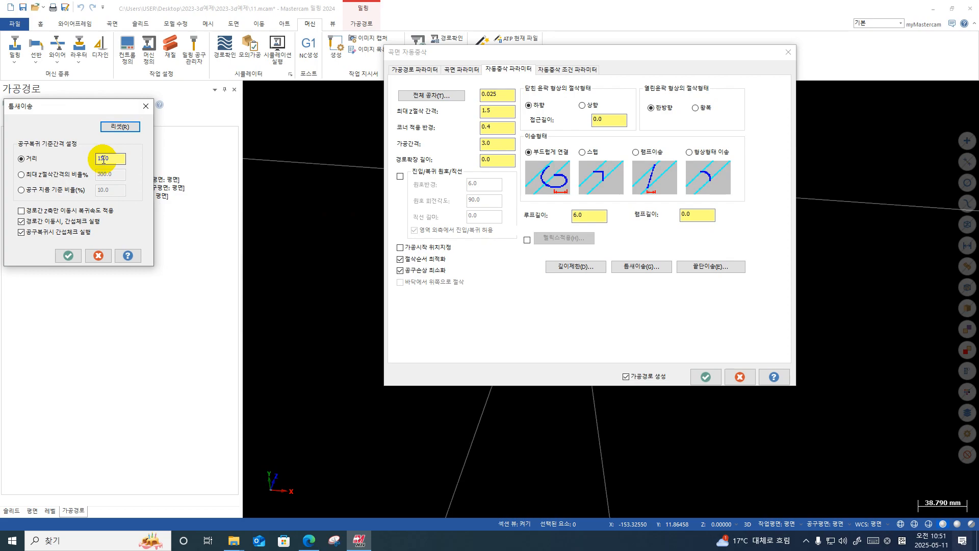
drag(108, 158, 73, 161)
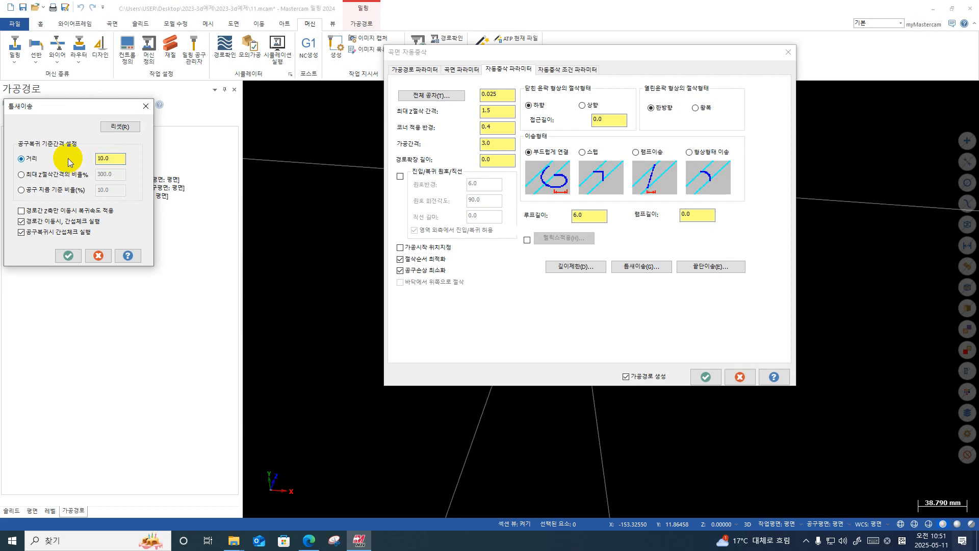
double_click(109, 159)
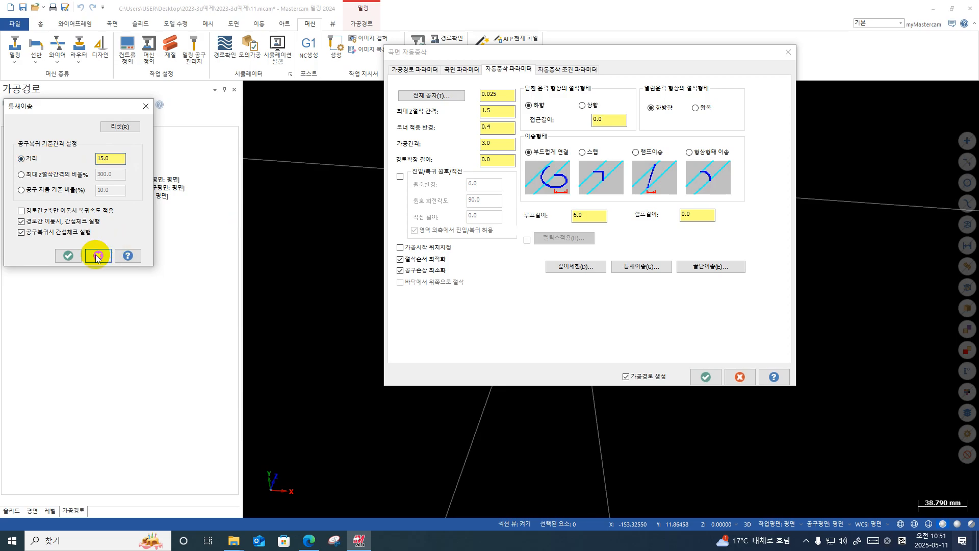
click(68, 255)
double_click(579, 214)
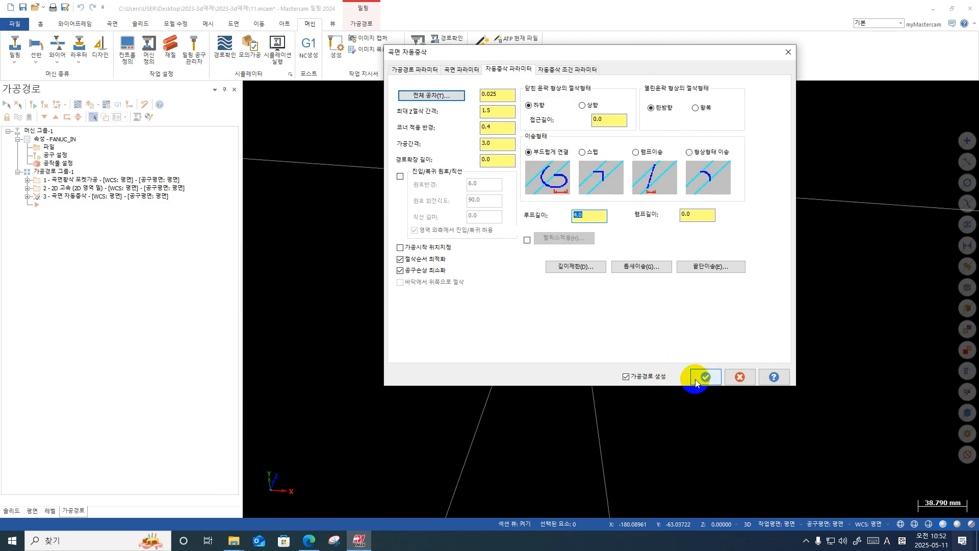
Limit the cutting depths absolutely, with minimum depth 1 and maximum depth -38.1 taken from the Z coordinate of the base plate's top corner.
click(573, 267)
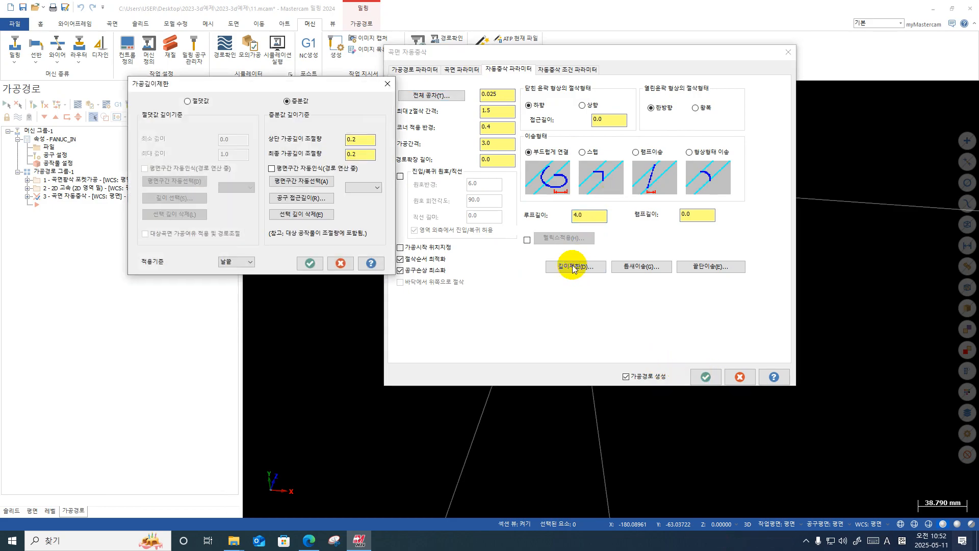
click(187, 101)
right_click(234, 154)
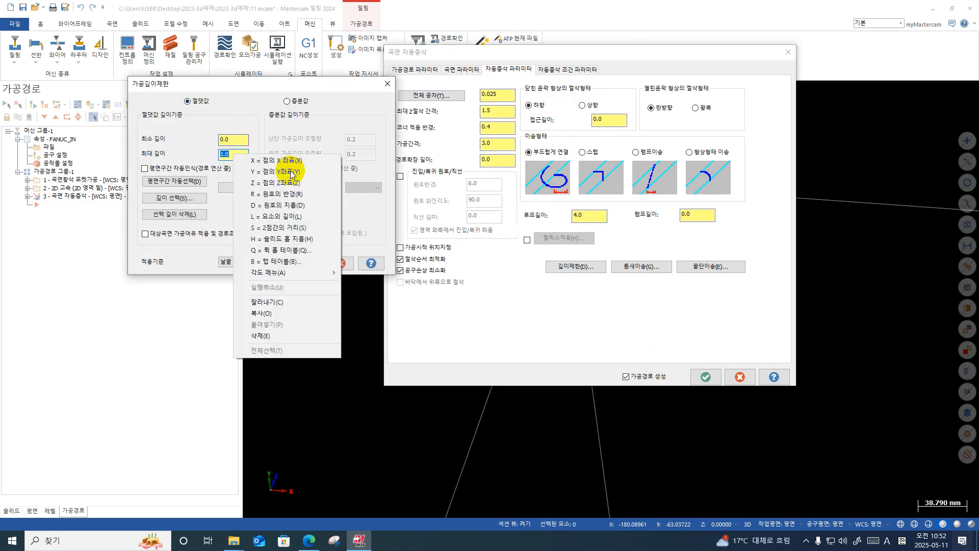
click(278, 183)
scroll(477, 273, up, 5)
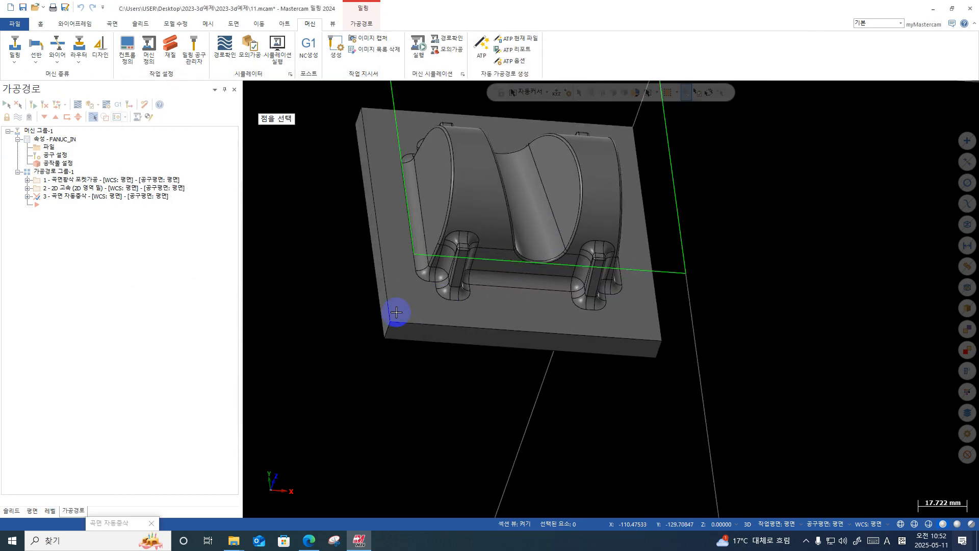
click(394, 321)
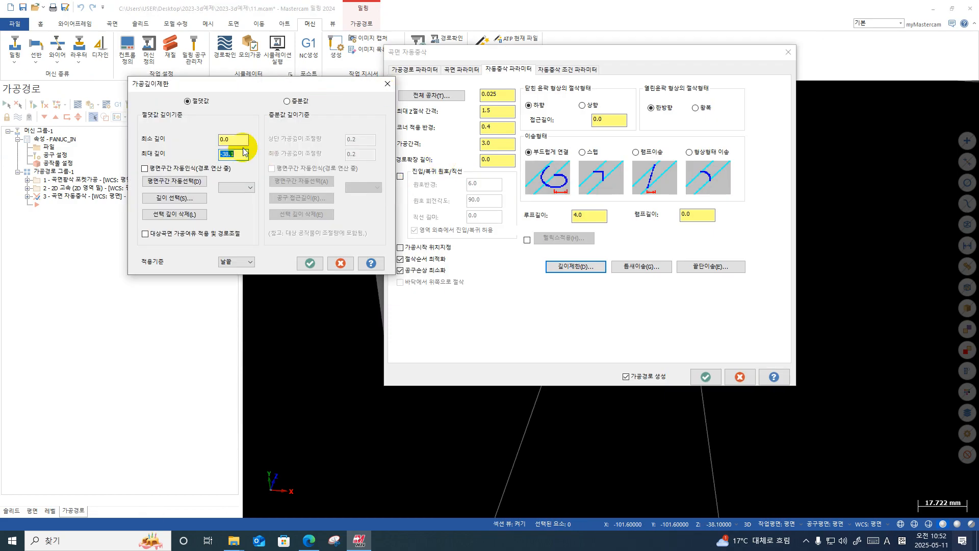
key(shift+Tab)
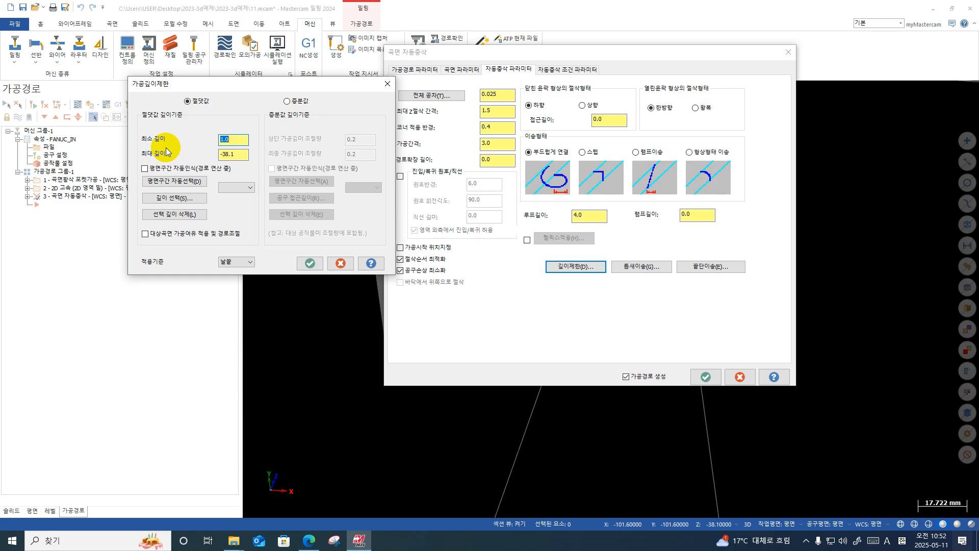
click(311, 263)
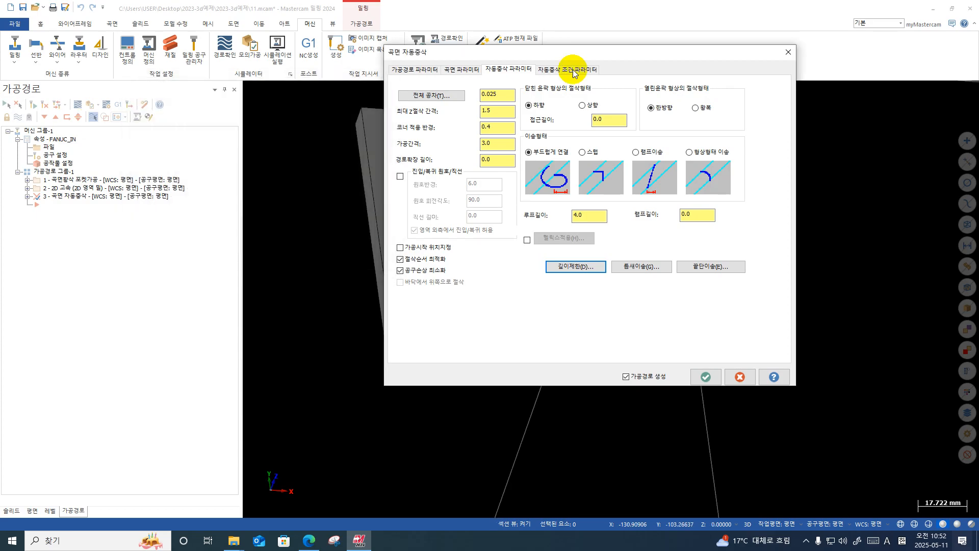
Set the distance for ignoring small uncut areas to 0.5 in the restmill condition parameters.
click(565, 70)
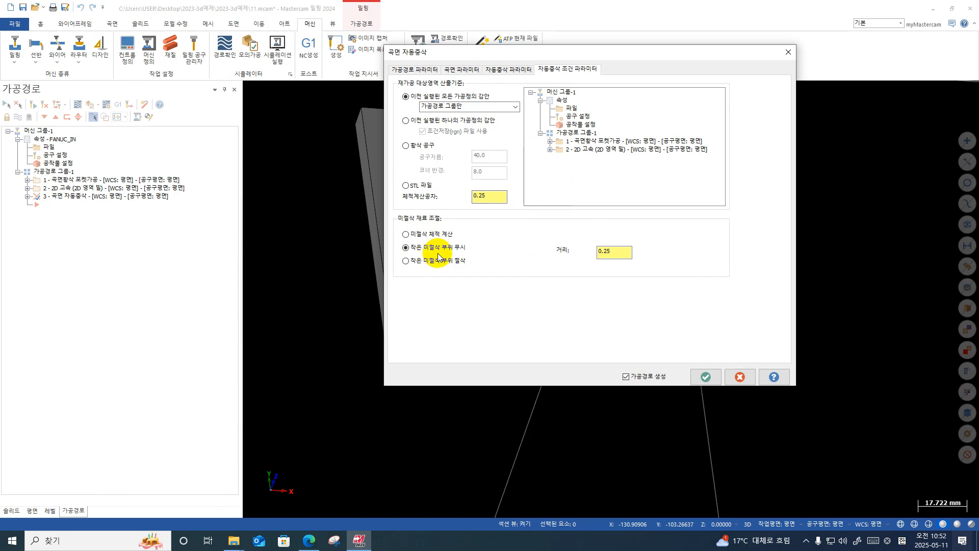
double_click(599, 250)
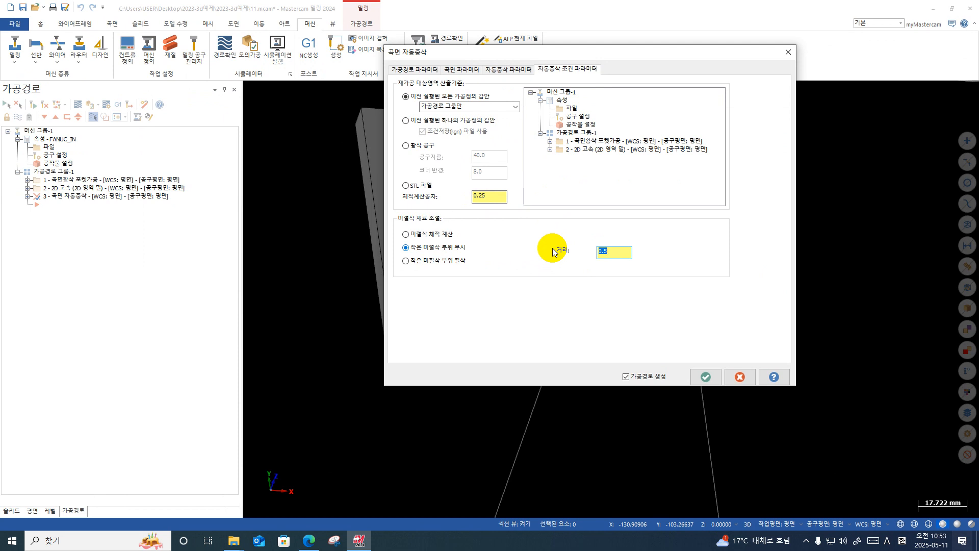
Consult the note on ignoring small uncut areas in mastercam2025.pdf and generate the restmill toolpath.
click(308, 540)
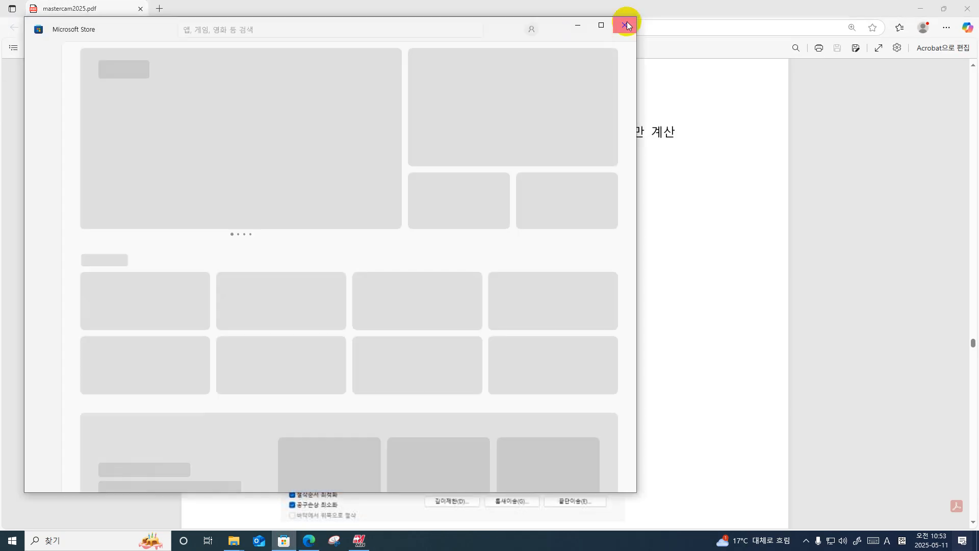
click(626, 22)
scroll(413, 346, up, 4)
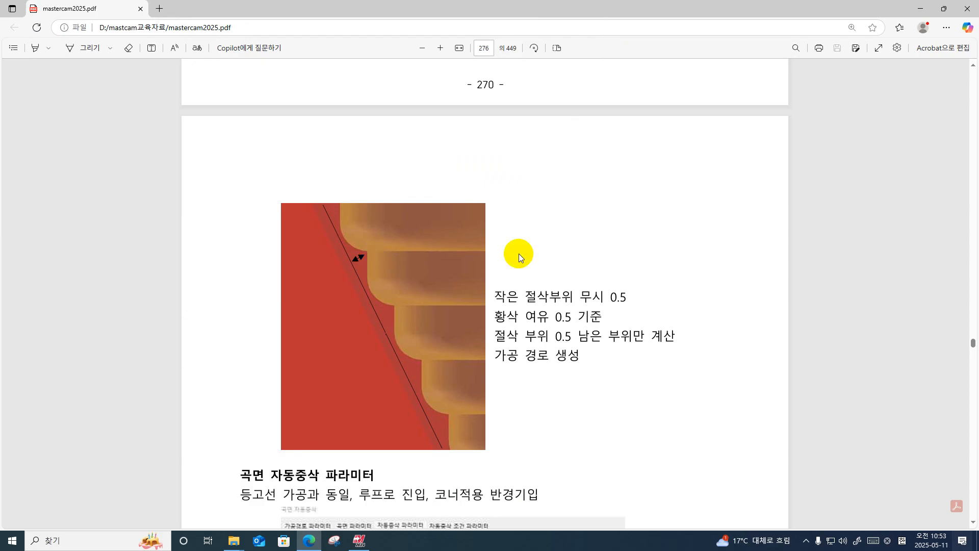
click(918, 9)
click(705, 381)
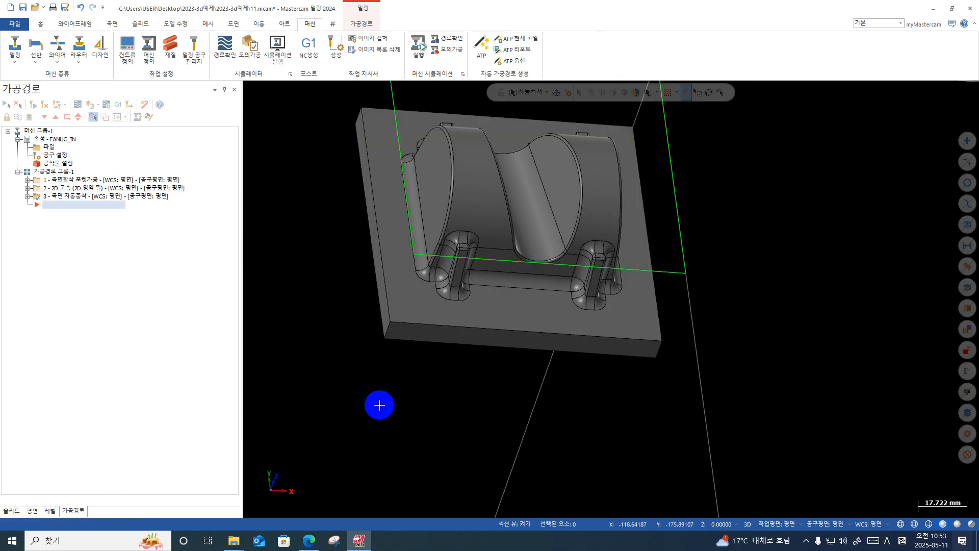
Backplot the restmill toolpath through to its end and examine the passes around the part.
key(alt+t)
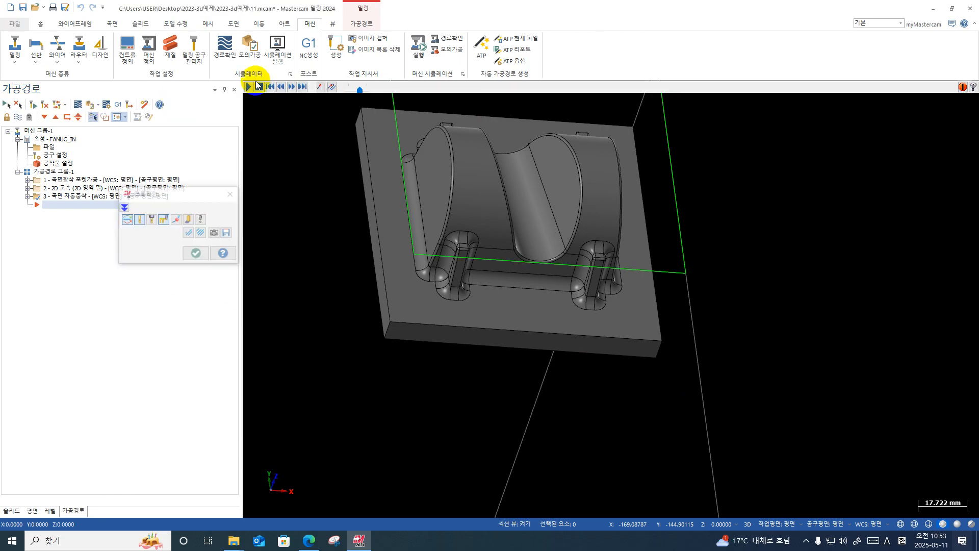
click(249, 87)
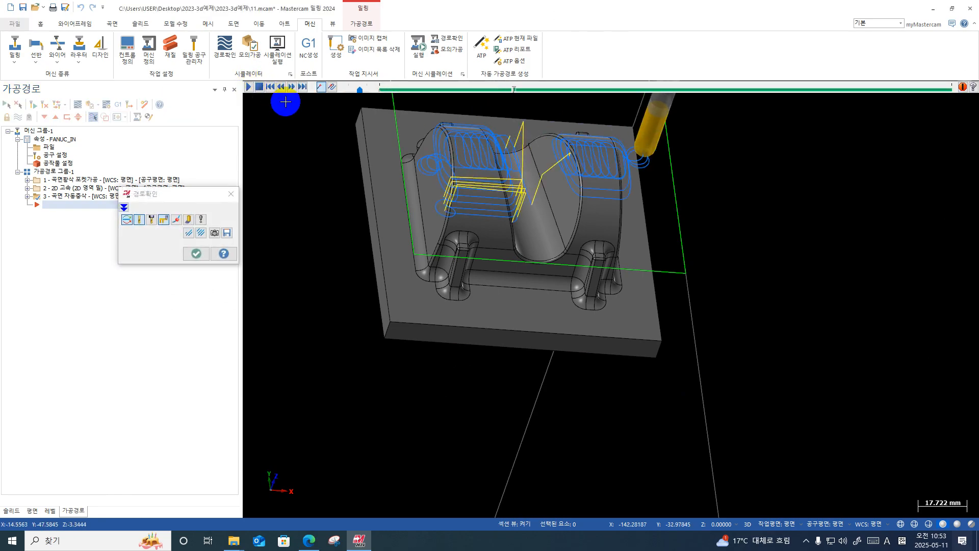
scroll(593, 120, up, 2)
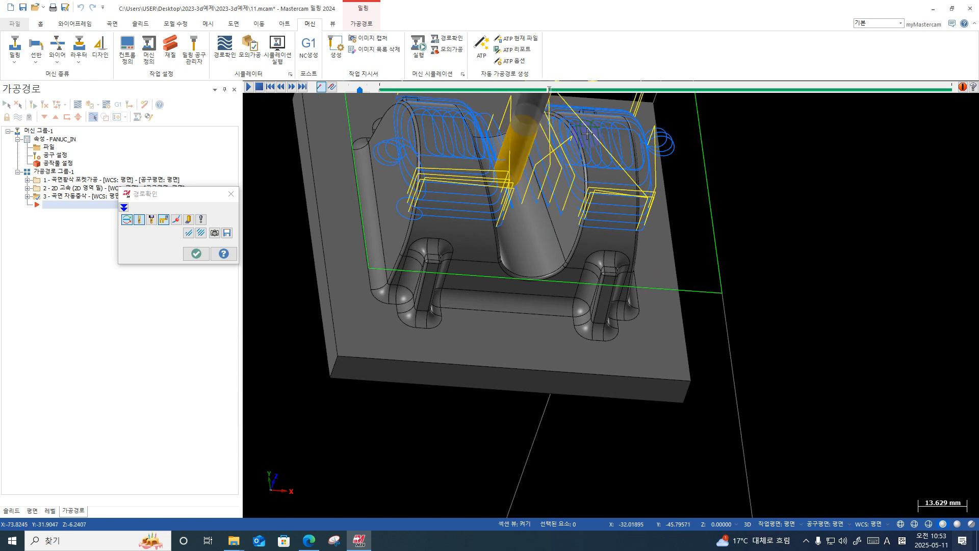
middle_drag(524, 157, 514, 149)
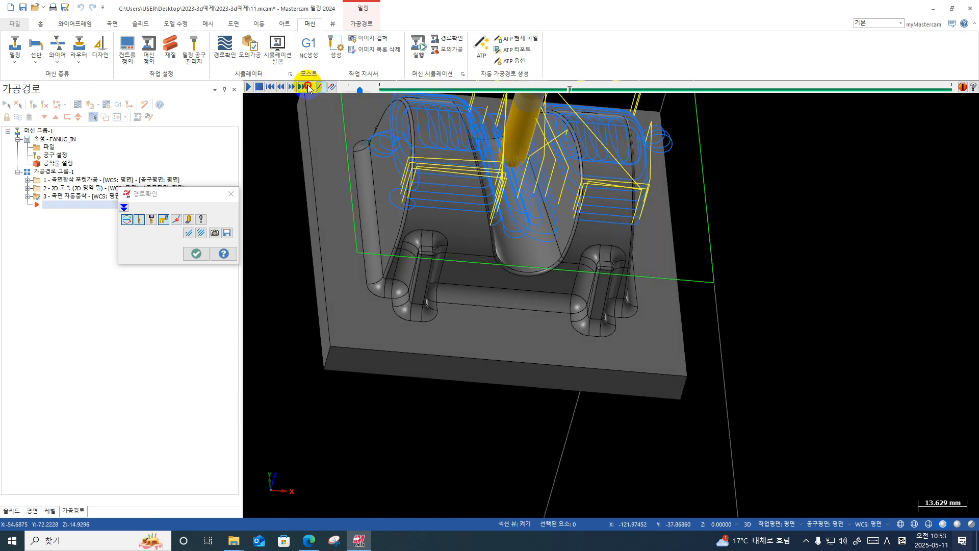
click(304, 87)
middle_drag(636, 293, 511, 265)
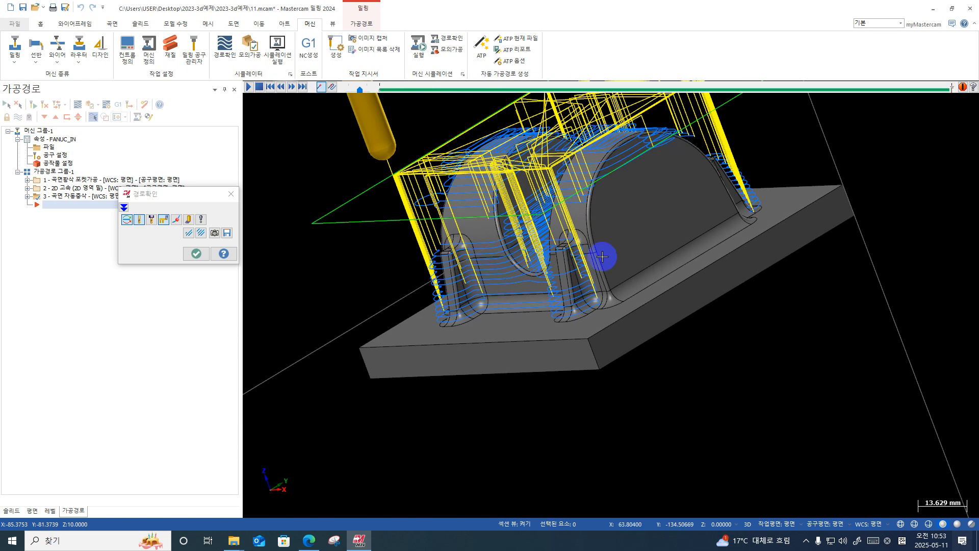
middle_drag(704, 194, 590, 257)
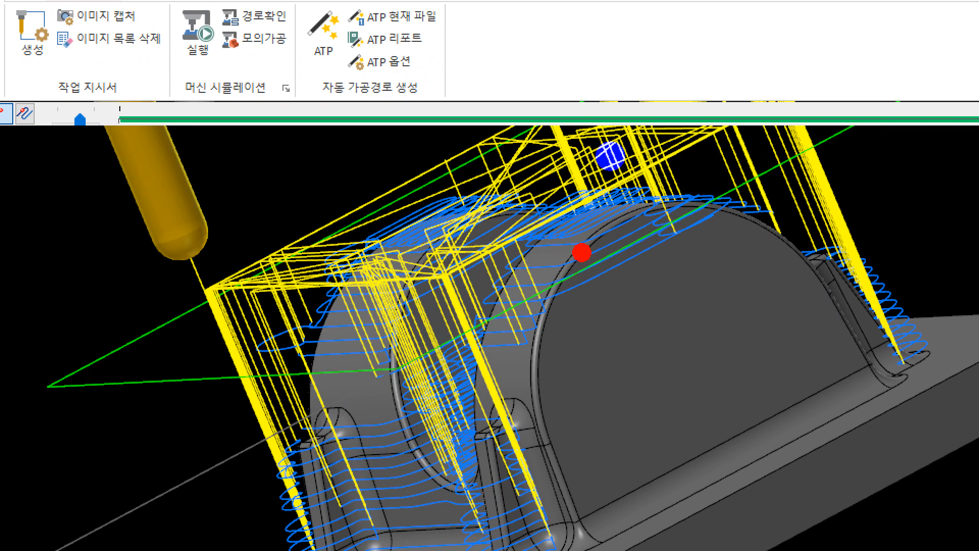
mouse_move(194, 134)
mouse_down()
mouse_move(188, 172)
mouse_move(196, 160)
mouse_up()
drag(219, 167, 232, 173)
mouse_move(249, 136)
mouse_down()
mouse_move(264, 120)
mouse_move(270, 145)
mouse_up()
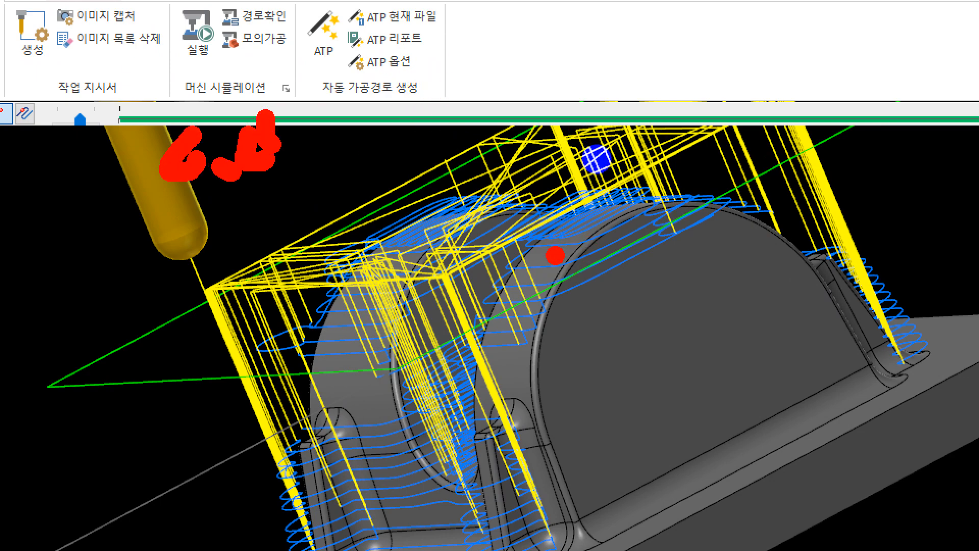
drag(474, 278, 513, 270)
mouse_move(492, 199)
mouse_down()
mouse_move(482, 283)
mouse_move(488, 336)
mouse_move(428, 337)
mouse_move(324, 392)
mouse_up()
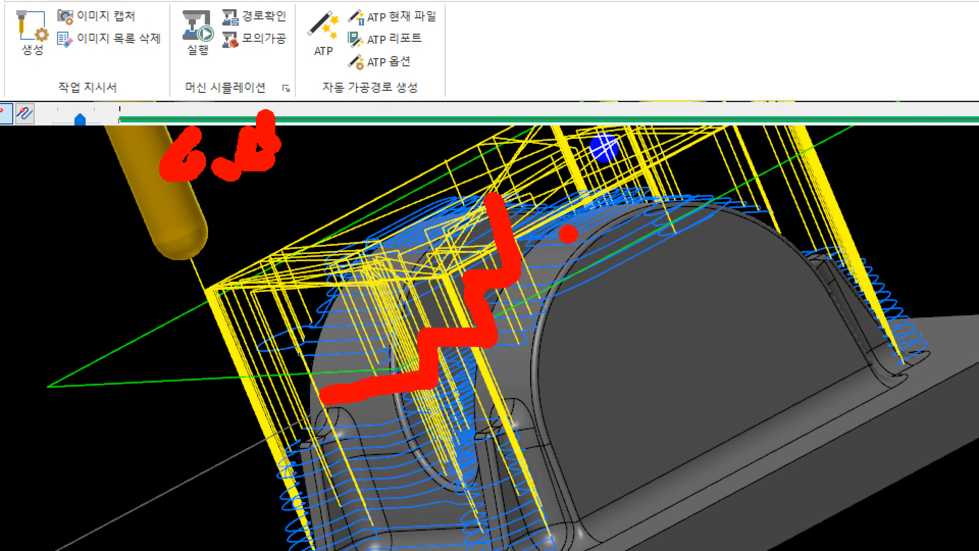
drag(489, 295, 592, 273)
drag(390, 365, 553, 361)
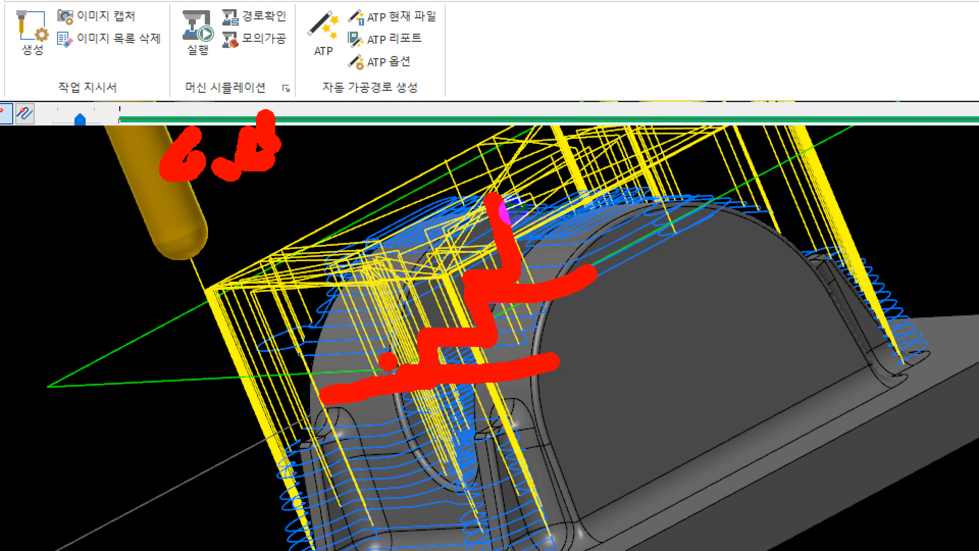
key(Escape)
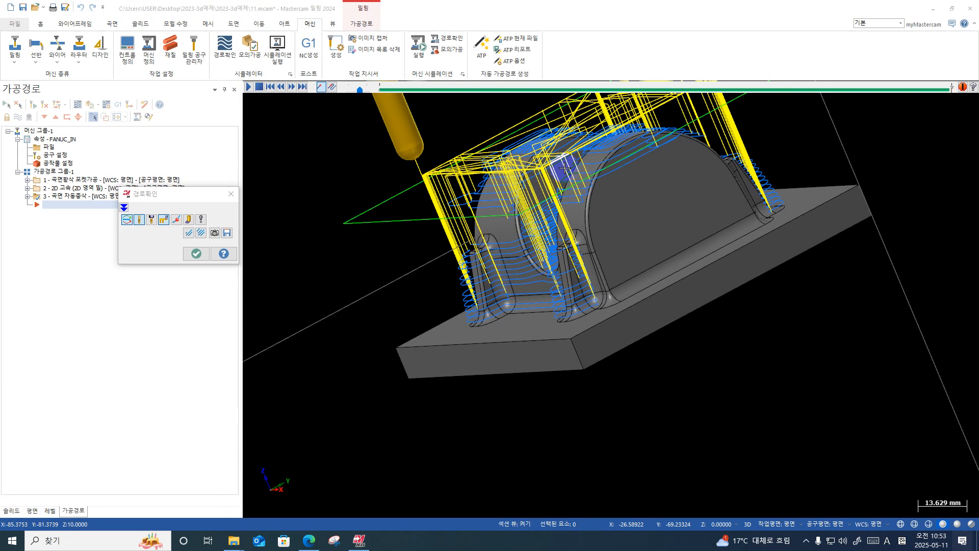
Close the backplot and start a solid simulation of all three toolpaths at maximum speed.
click(195, 252)
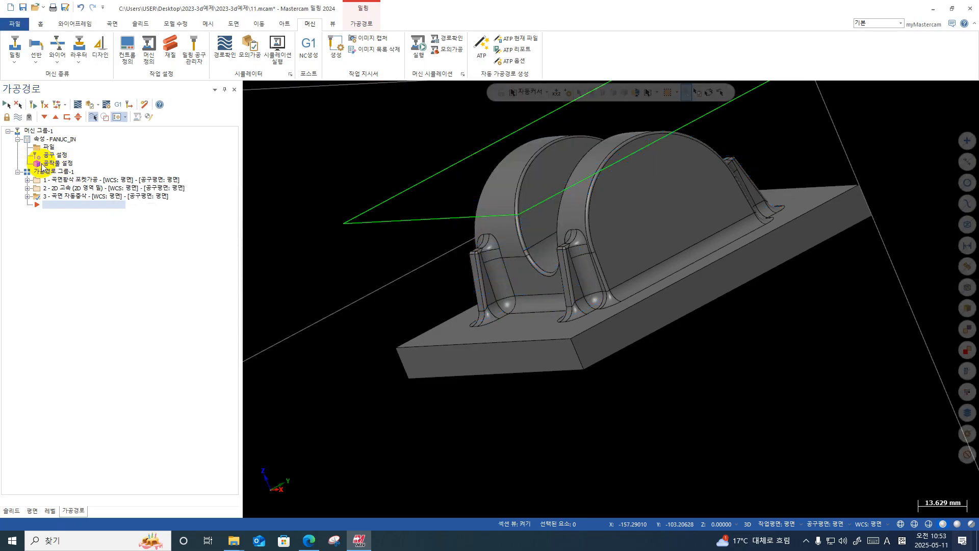
click(88, 104)
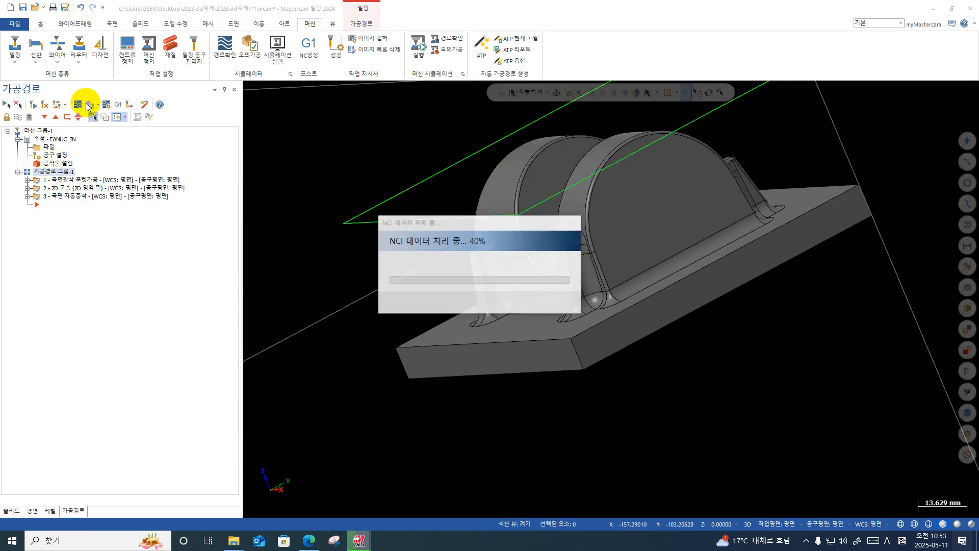
click(398, 474)
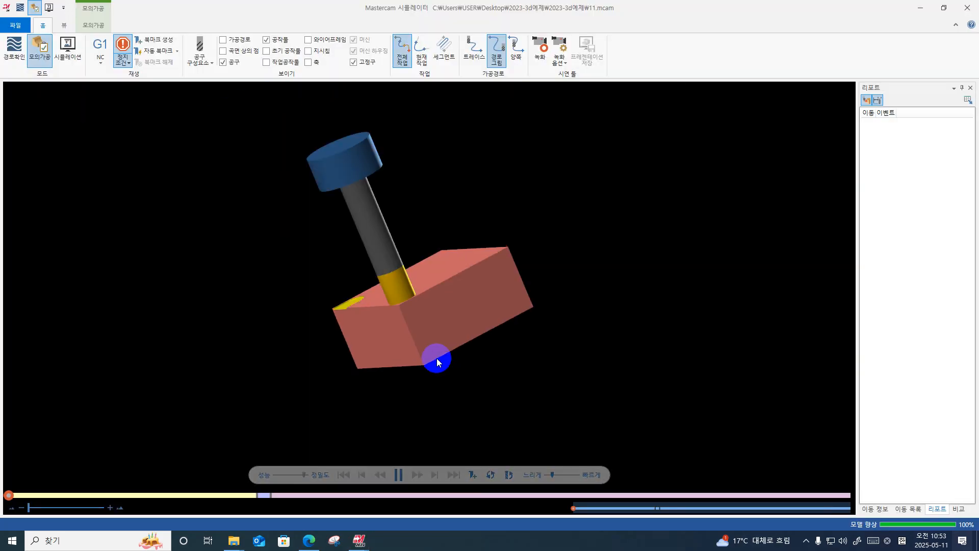
click(576, 474)
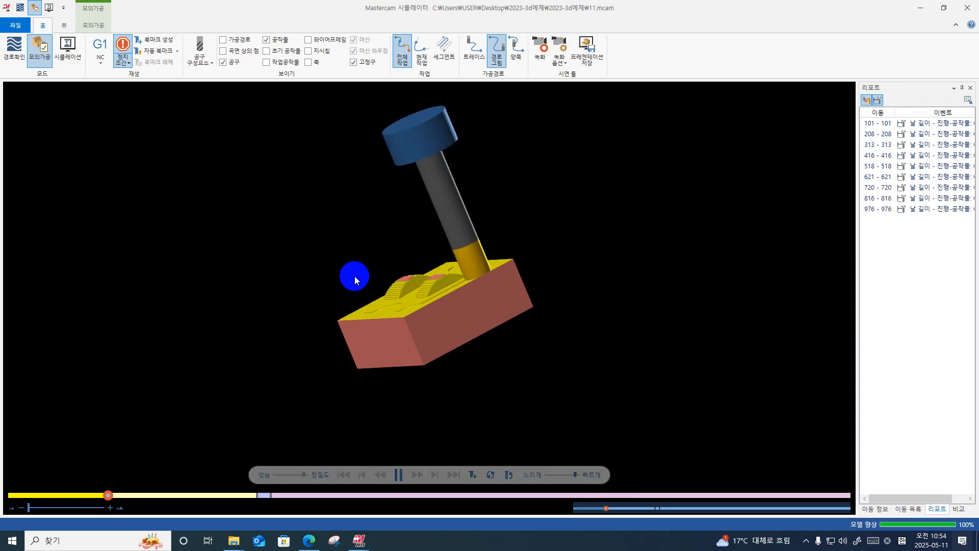
Examine the stepped stock on the arches and base from several angles during the pocket roughing simulation.
scroll(443, 301, up, 5)
middle_drag(444, 300, 503, 293)
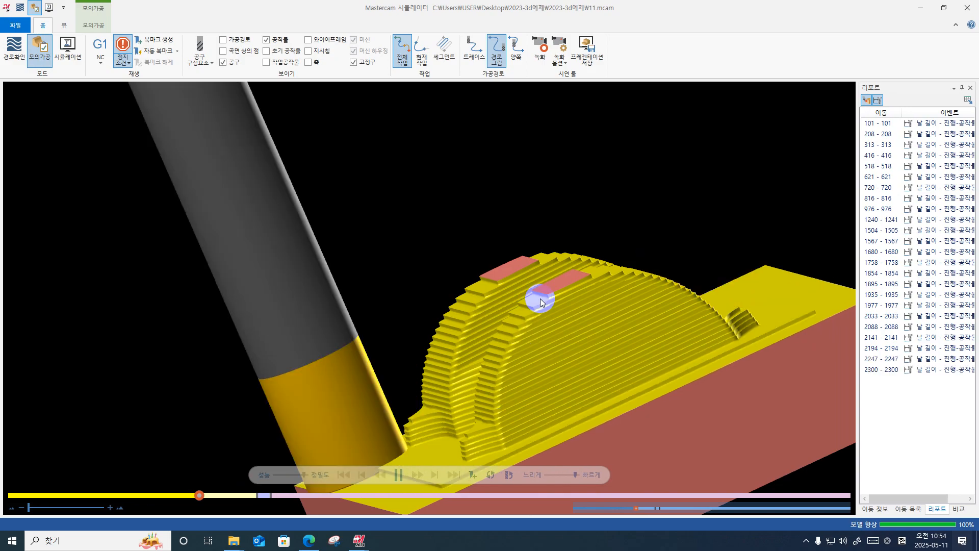
middle_drag(518, 304, 591, 331)
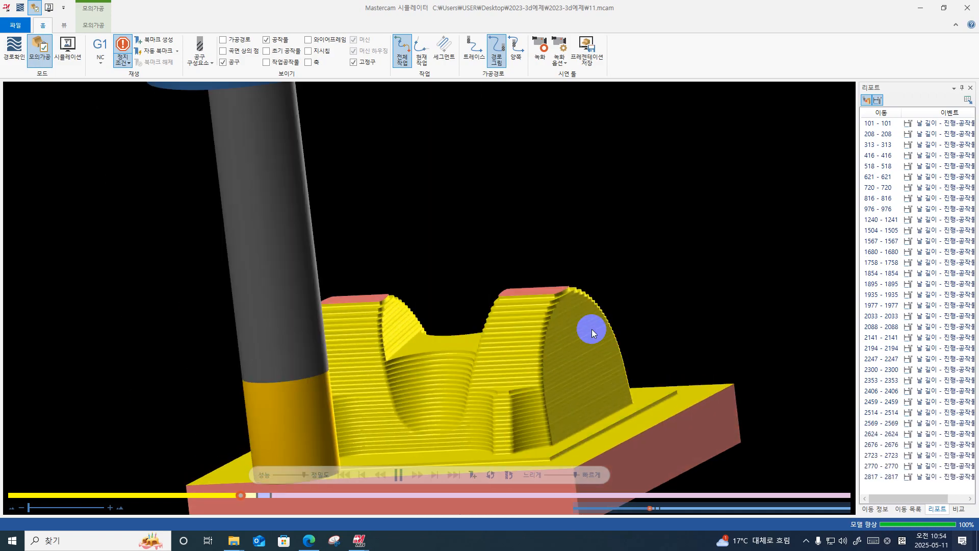
middle_drag(591, 329, 342, 424)
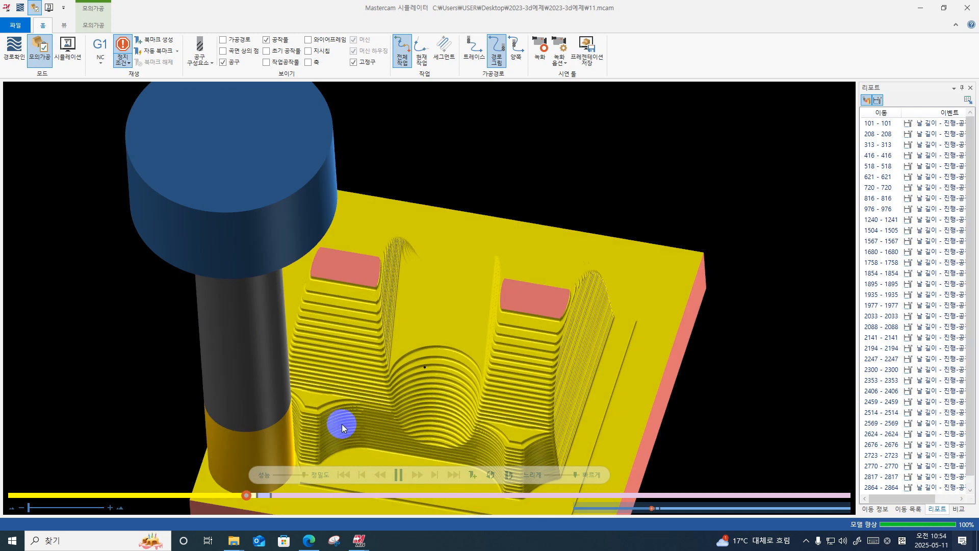
scroll(340, 414, down, 4)
scroll(506, 340, up, 5)
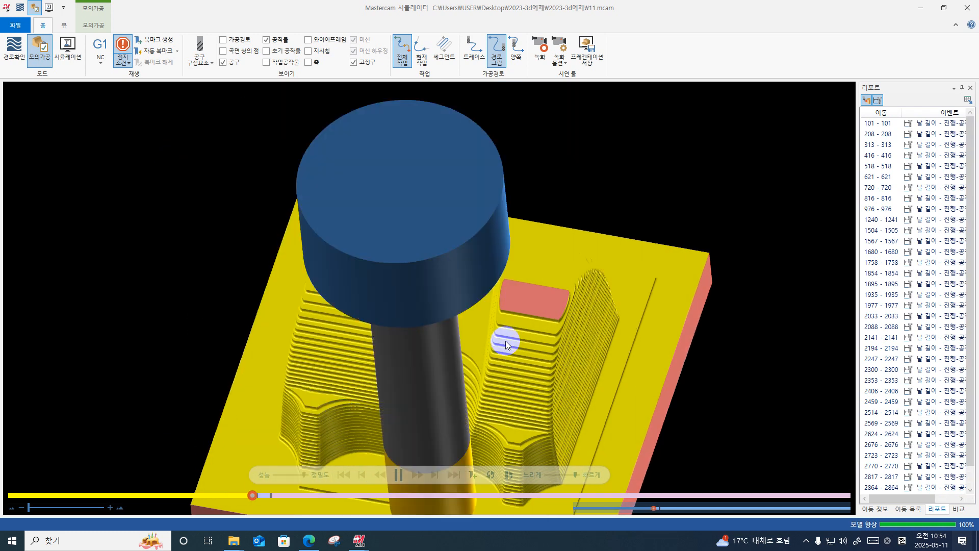
scroll(506, 341, down, 5)
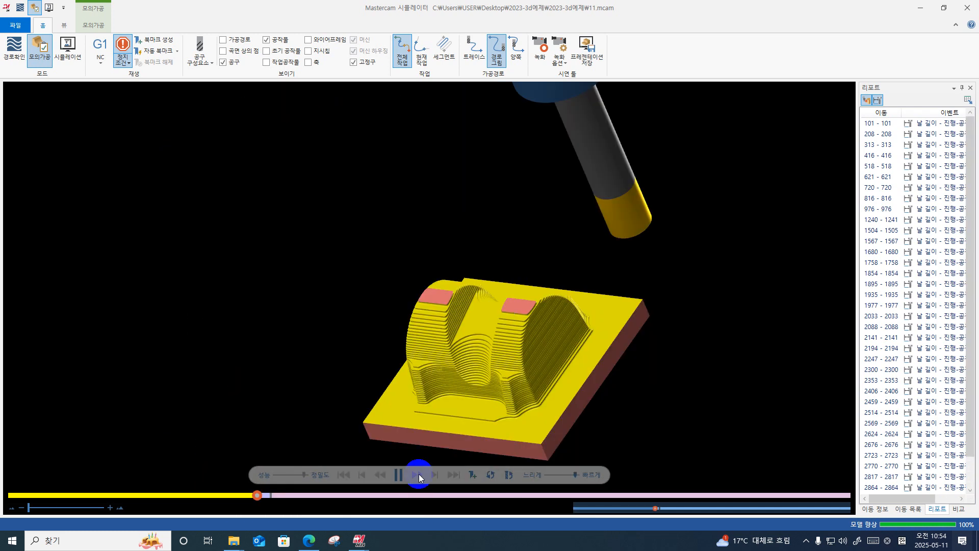
Run the area mill pass in the simulation and view the resulting stock from above.
click(391, 482)
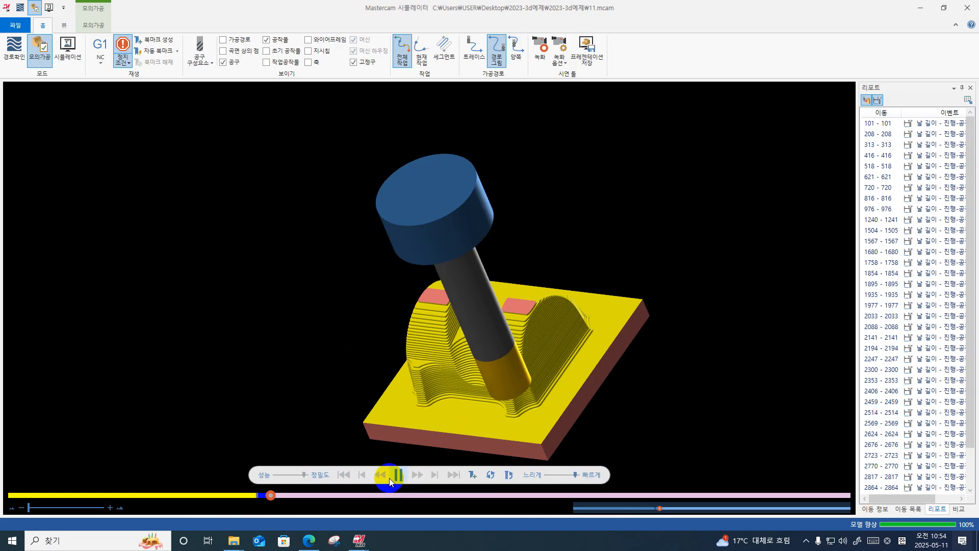
drag(397, 298, 411, 253)
middle_drag(411, 251, 453, 330)
Slow the simulation playback and run the restmill roughing toolpath on the area-milled stock.
click(553, 475)
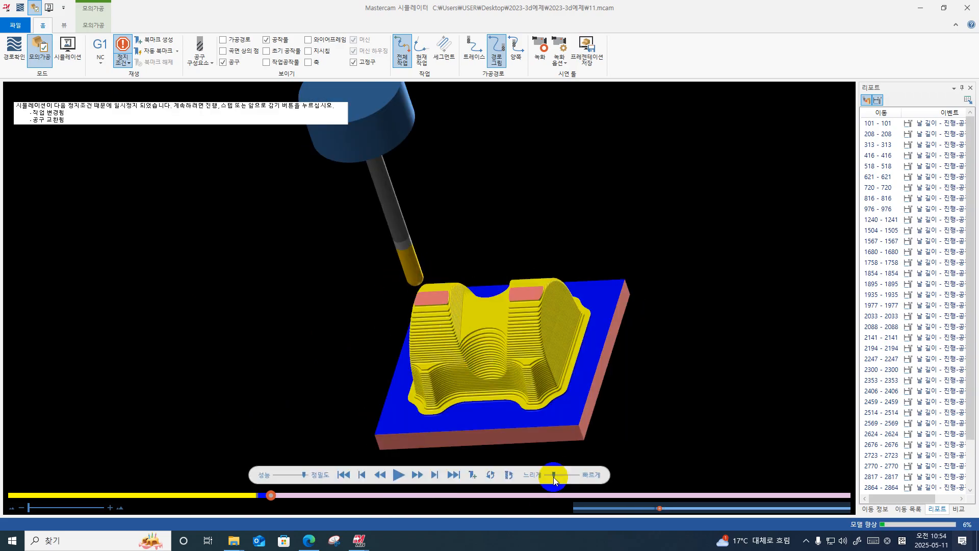
click(400, 474)
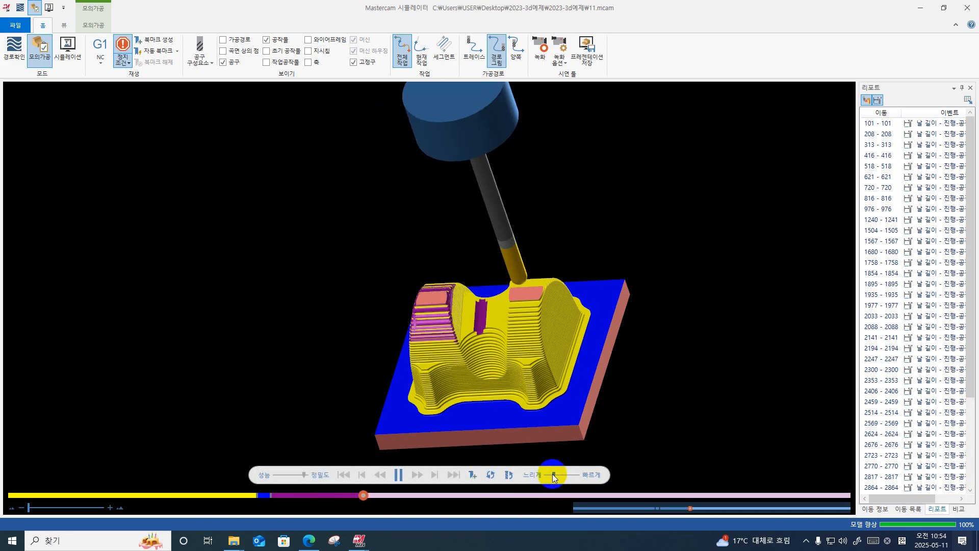
drag(552, 474, 557, 473)
Examine the restmill cuts on the arches, the saddle between them and the base corners while the simulation runs.
middle_drag(524, 343, 566, 315)
scroll(462, 319, up, 3)
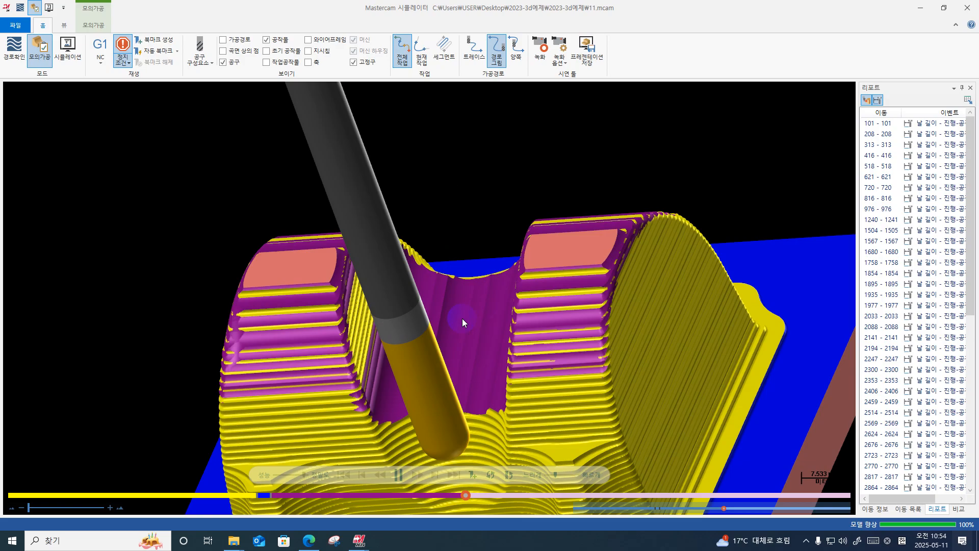
middle_drag(462, 318, 476, 334)
scroll(476, 335, down, 1)
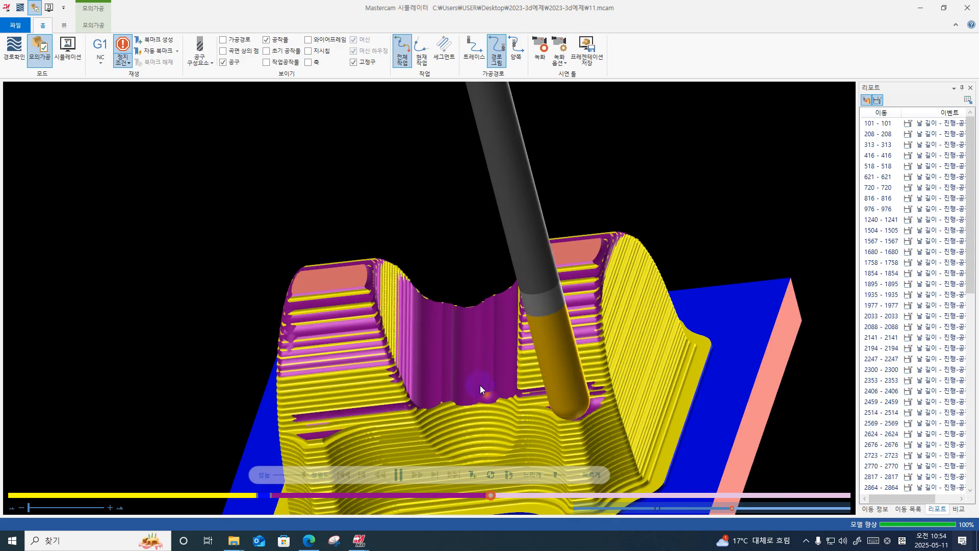
scroll(480, 394, down, 1)
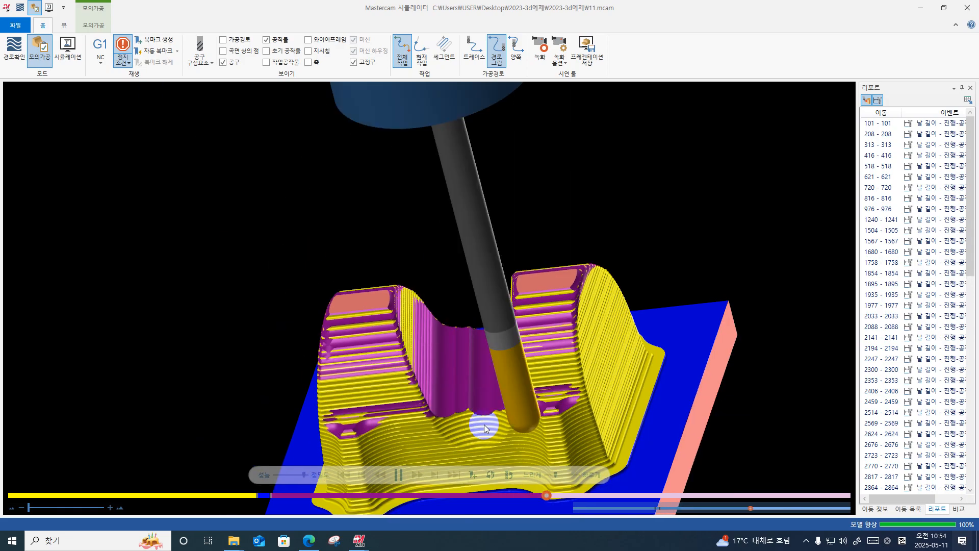
scroll(477, 426, down, 1)
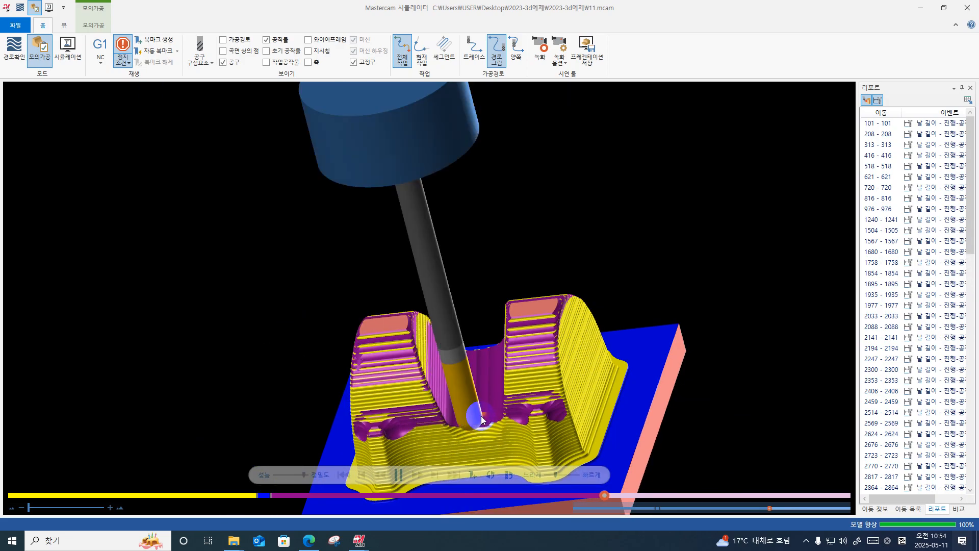
scroll(482, 386, down, 1)
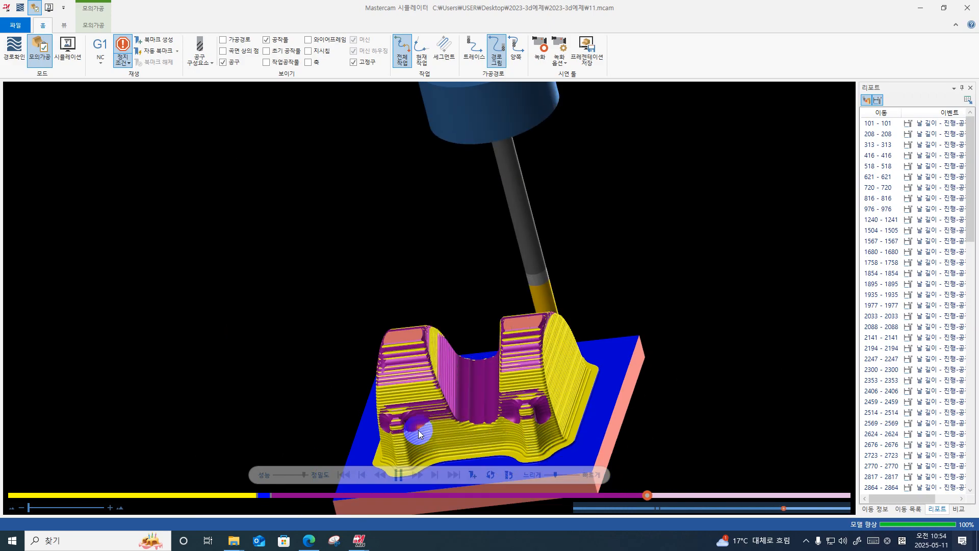
drag(467, 430, 480, 389)
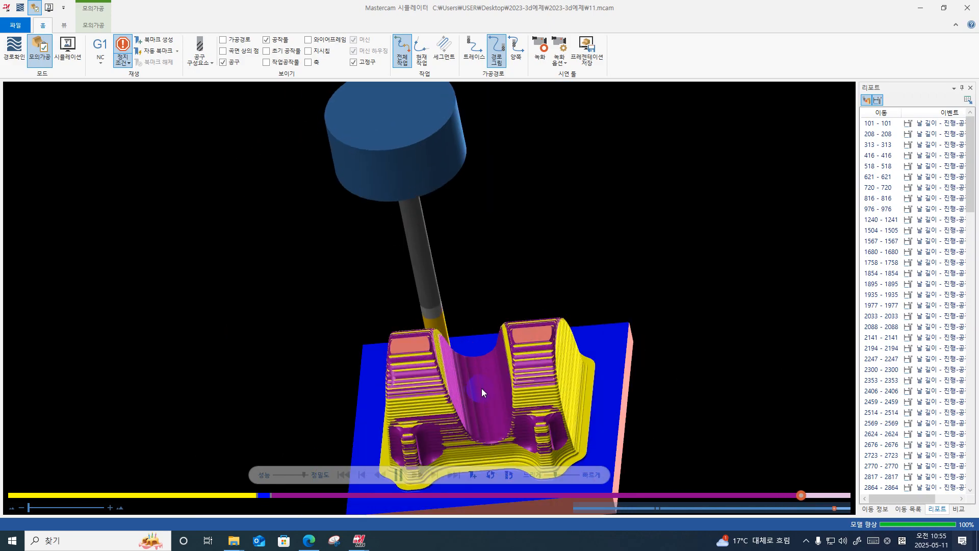
click(548, 311)
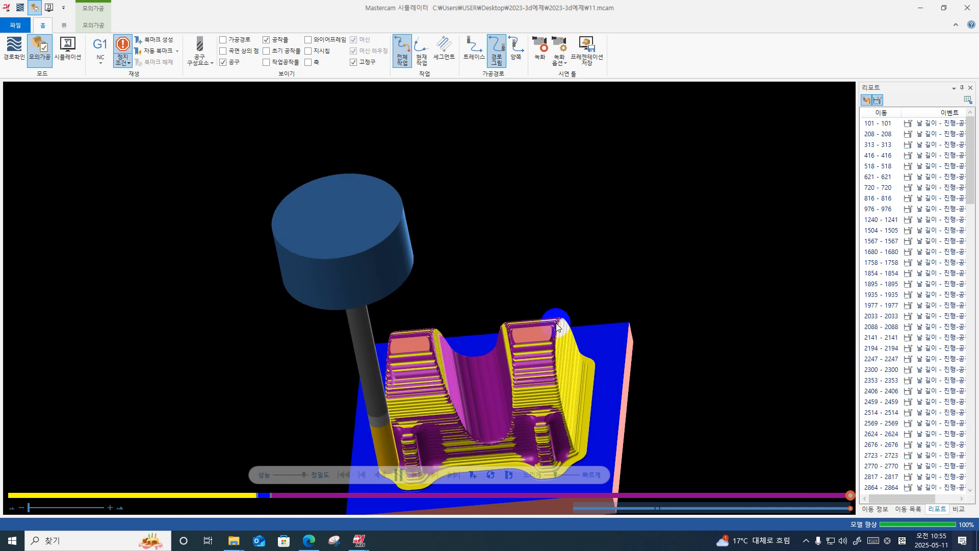
Inspect the stock after the restmill pass from the side, checking the stepped material on the arch faces up close.
scroll(546, 309, down, 2)
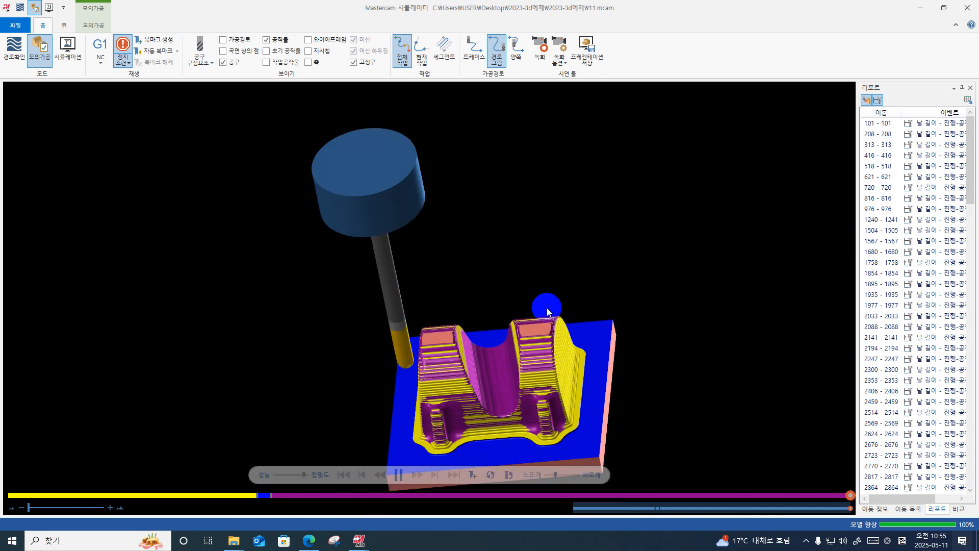
middle_drag(546, 305, 556, 298)
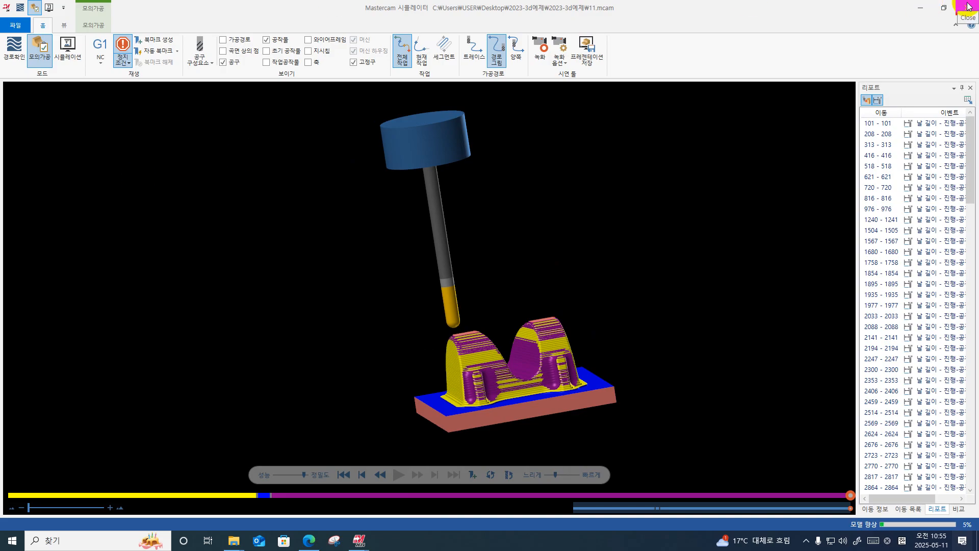
middle_drag(627, 223, 525, 350)
scroll(419, 310, up, 5)
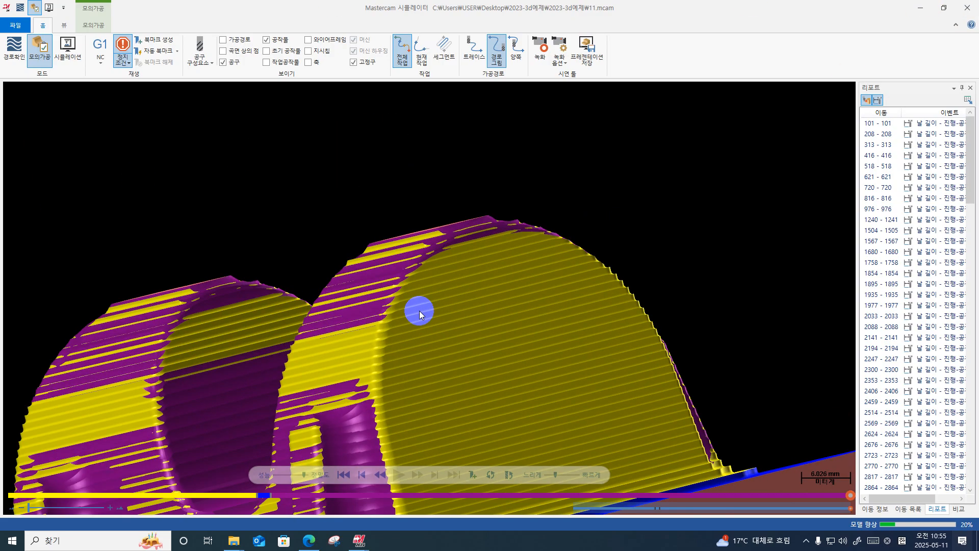
middle_drag(419, 310, 402, 240)
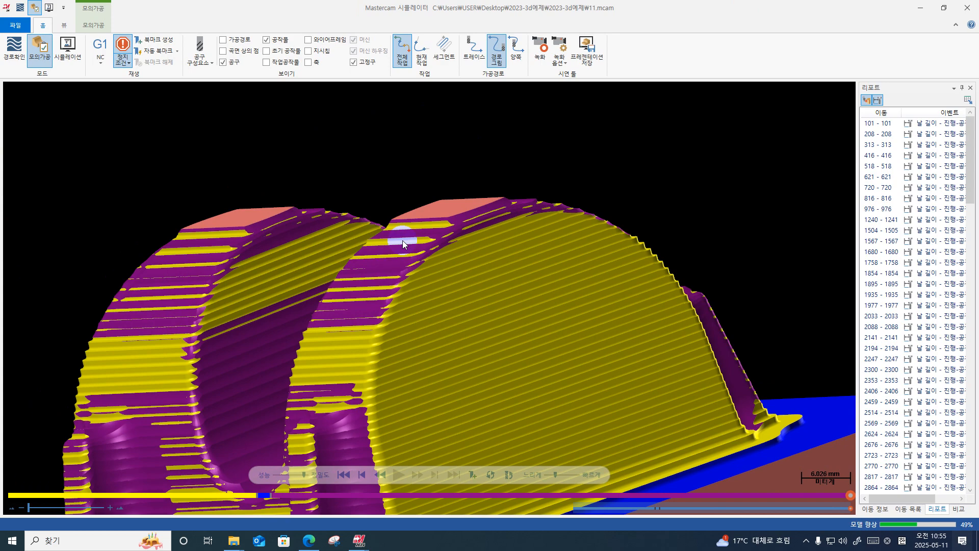